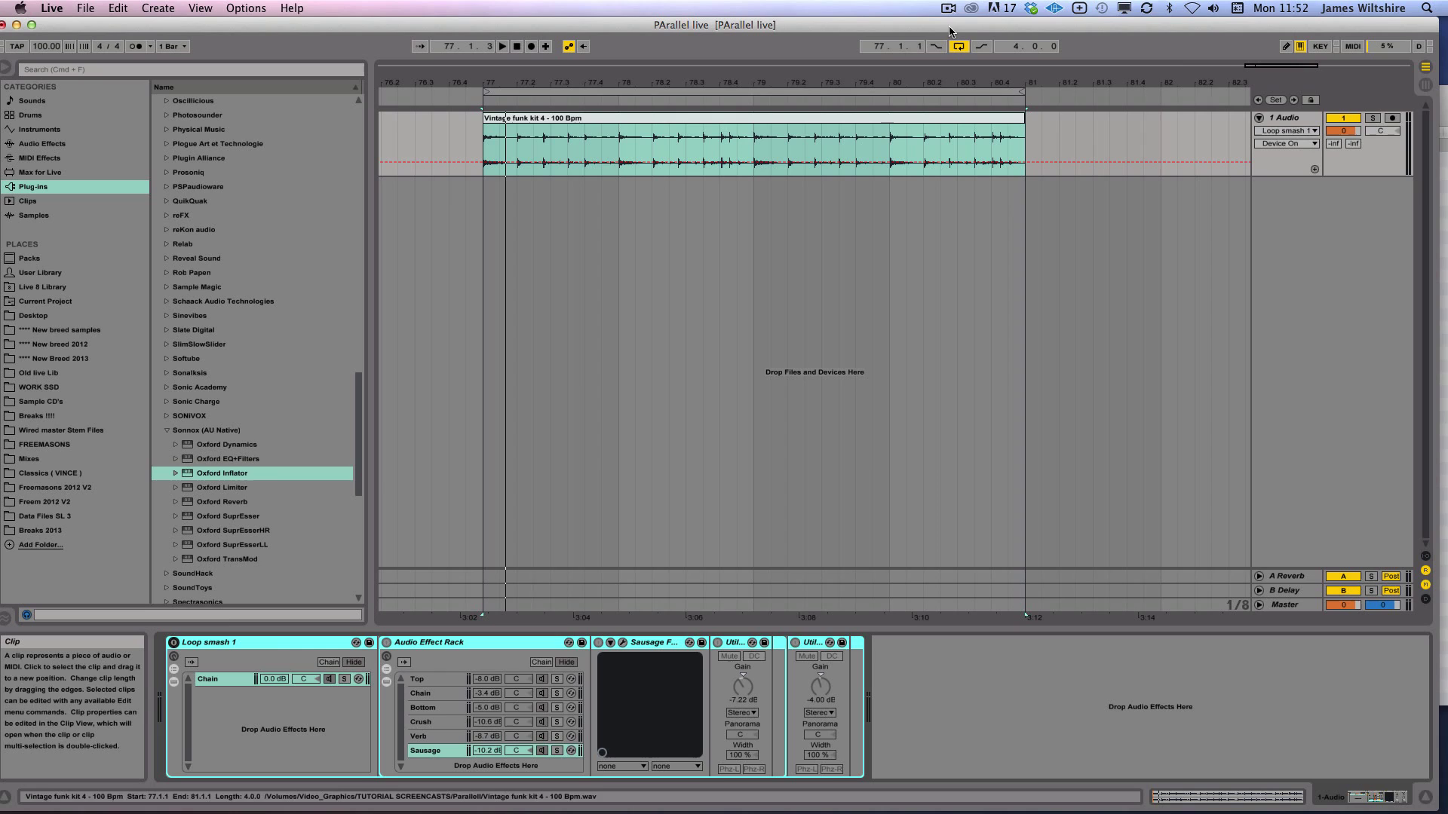
# Delete the Reverb and Delay return tracks from the arrangement
pyautogui.click(955, 286)
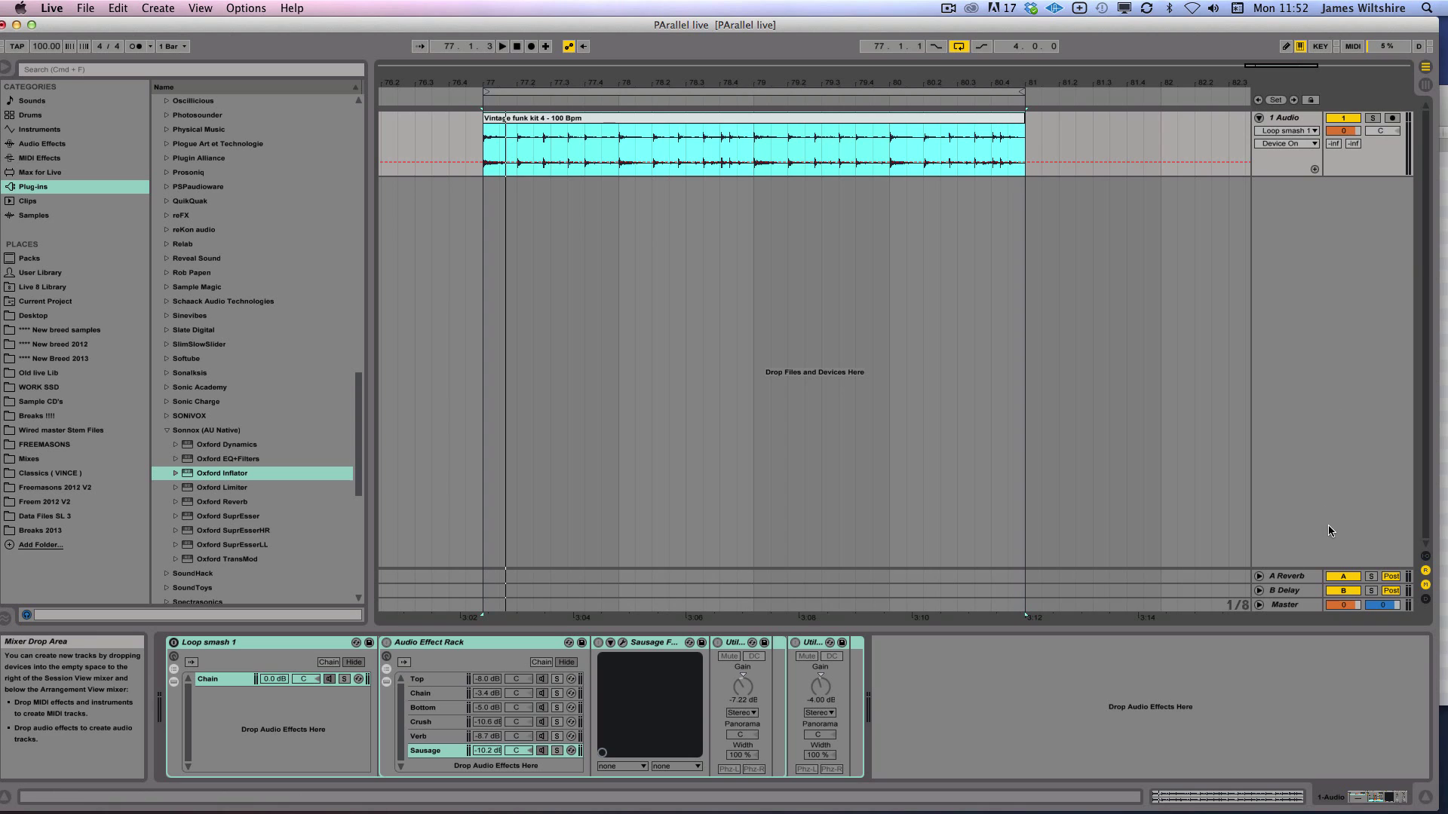
pyautogui.click(1274, 579)
pyautogui.press('Delete')
pyautogui.press('Delete')
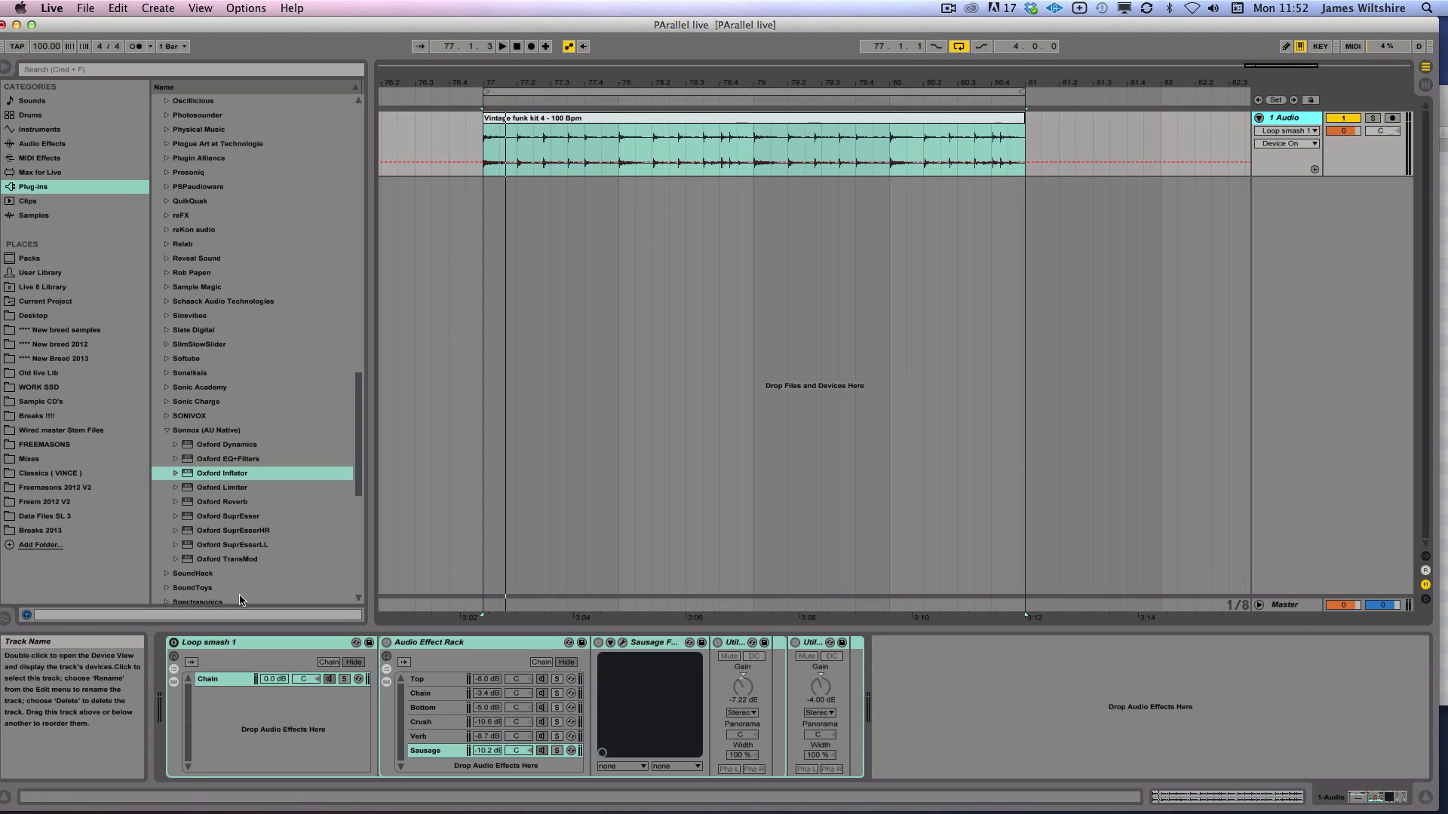
# Compare the drum loop's sound with the Loop smash 1 rack bypassed and activated
pyautogui.click(231, 647)
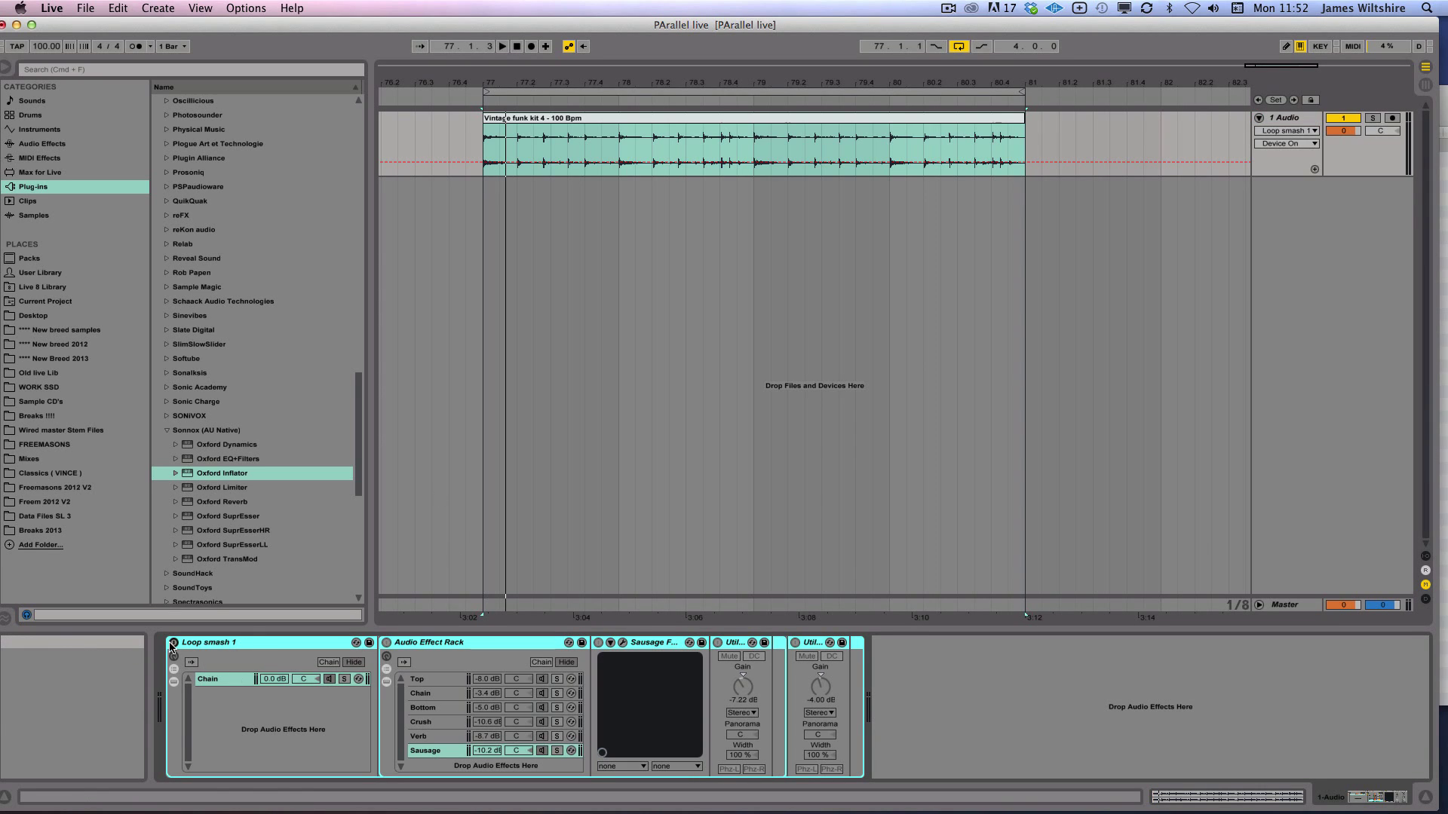
pyautogui.press('space')
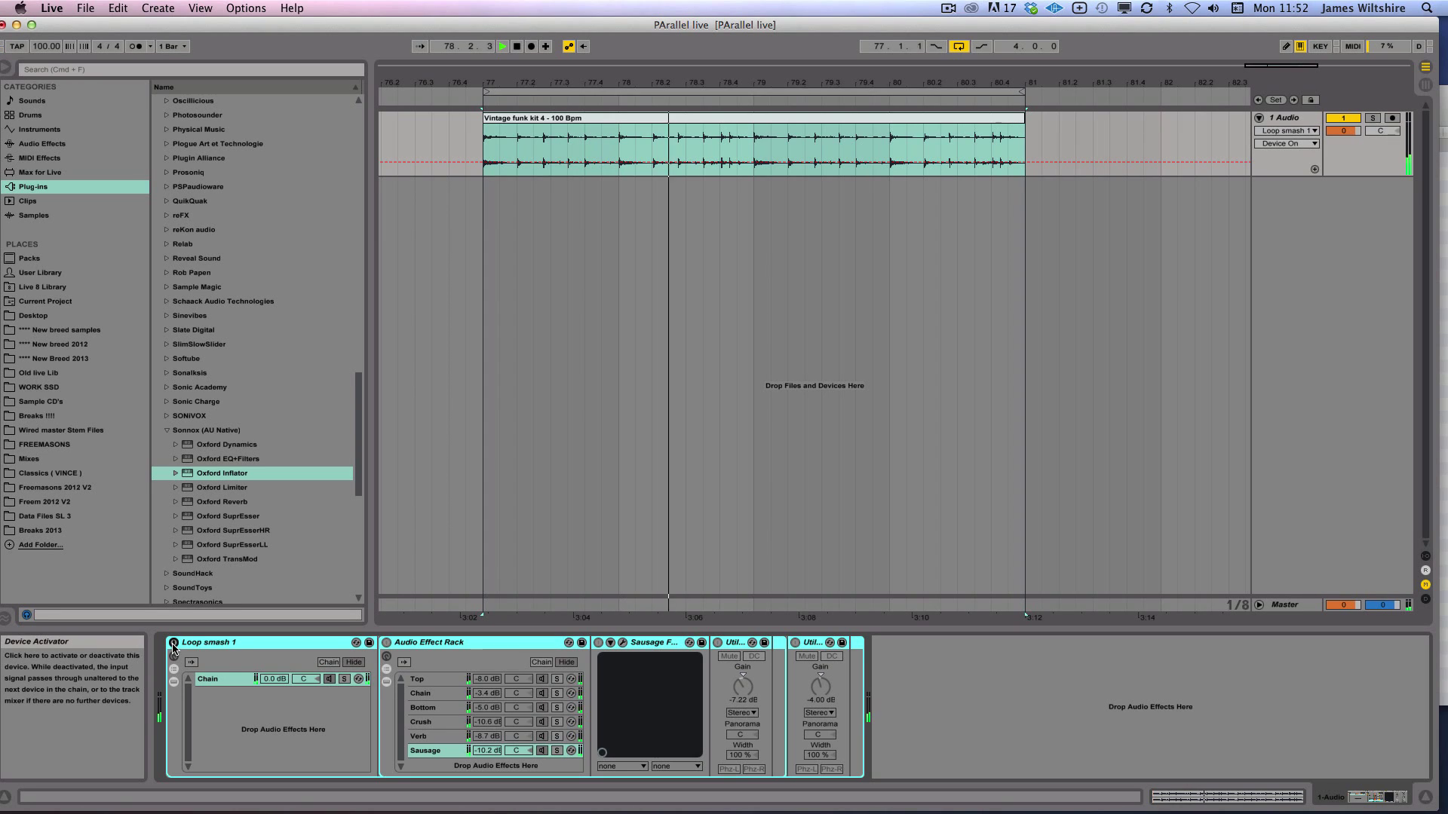
pyautogui.press('space')
pyautogui.click(173, 643)
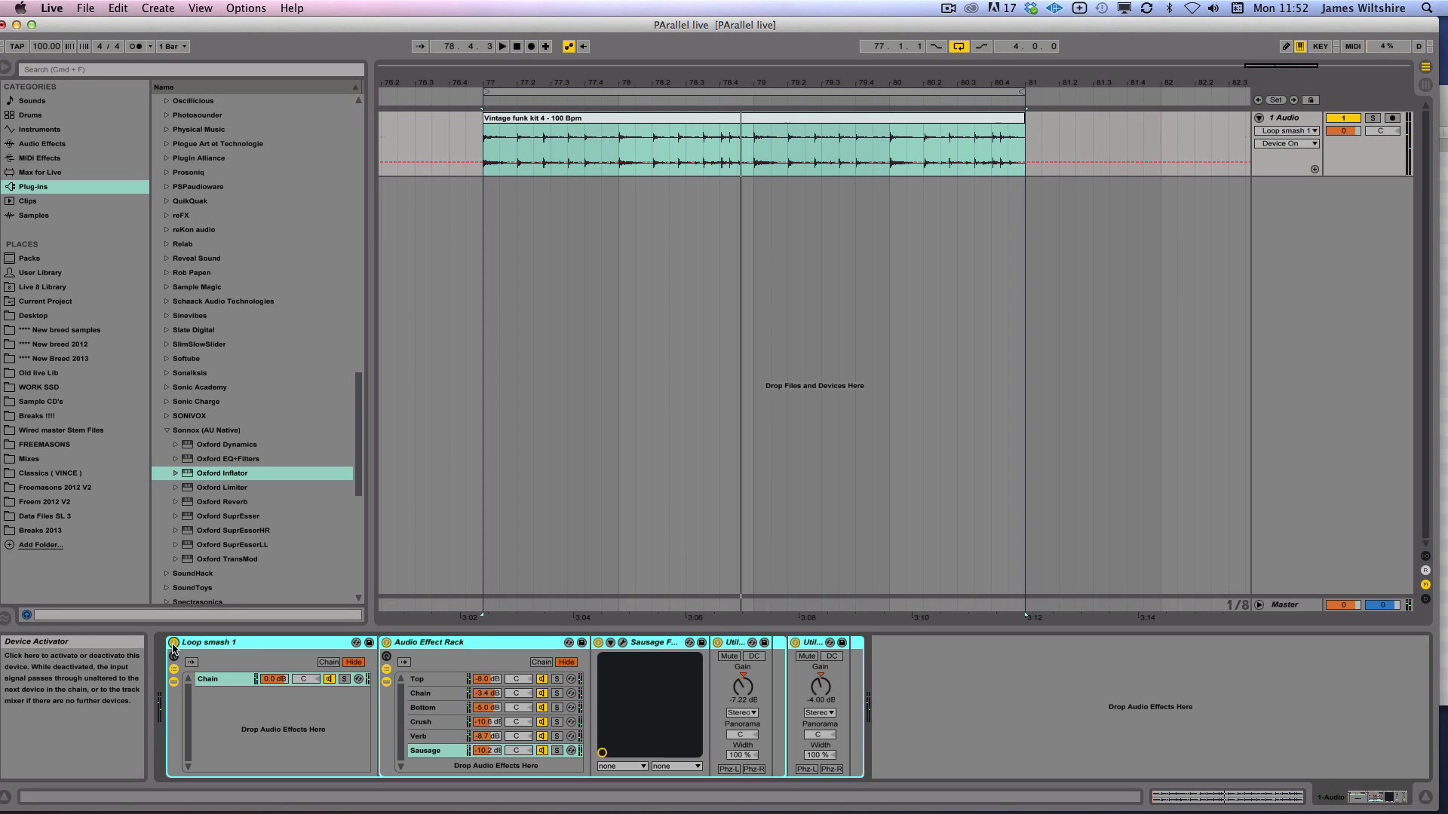
pyautogui.press('space')
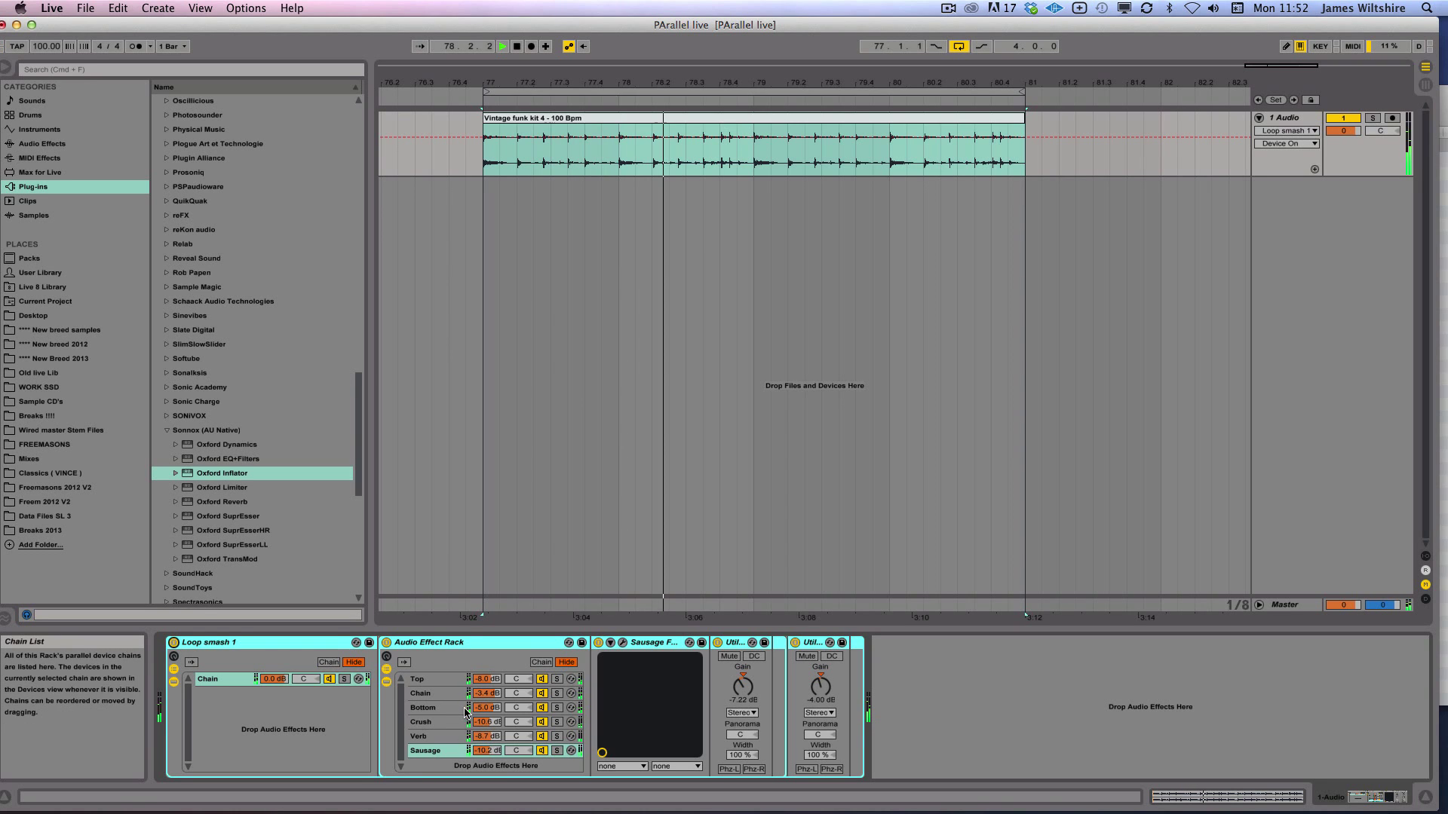
# Set the rack's chain volumes to -1.8 dB for Top, -7.0 dB for Crush and -9.0 dB for Verb during playback
pyautogui.moveTo(485, 680); pyautogui.dragTo(485, 646)
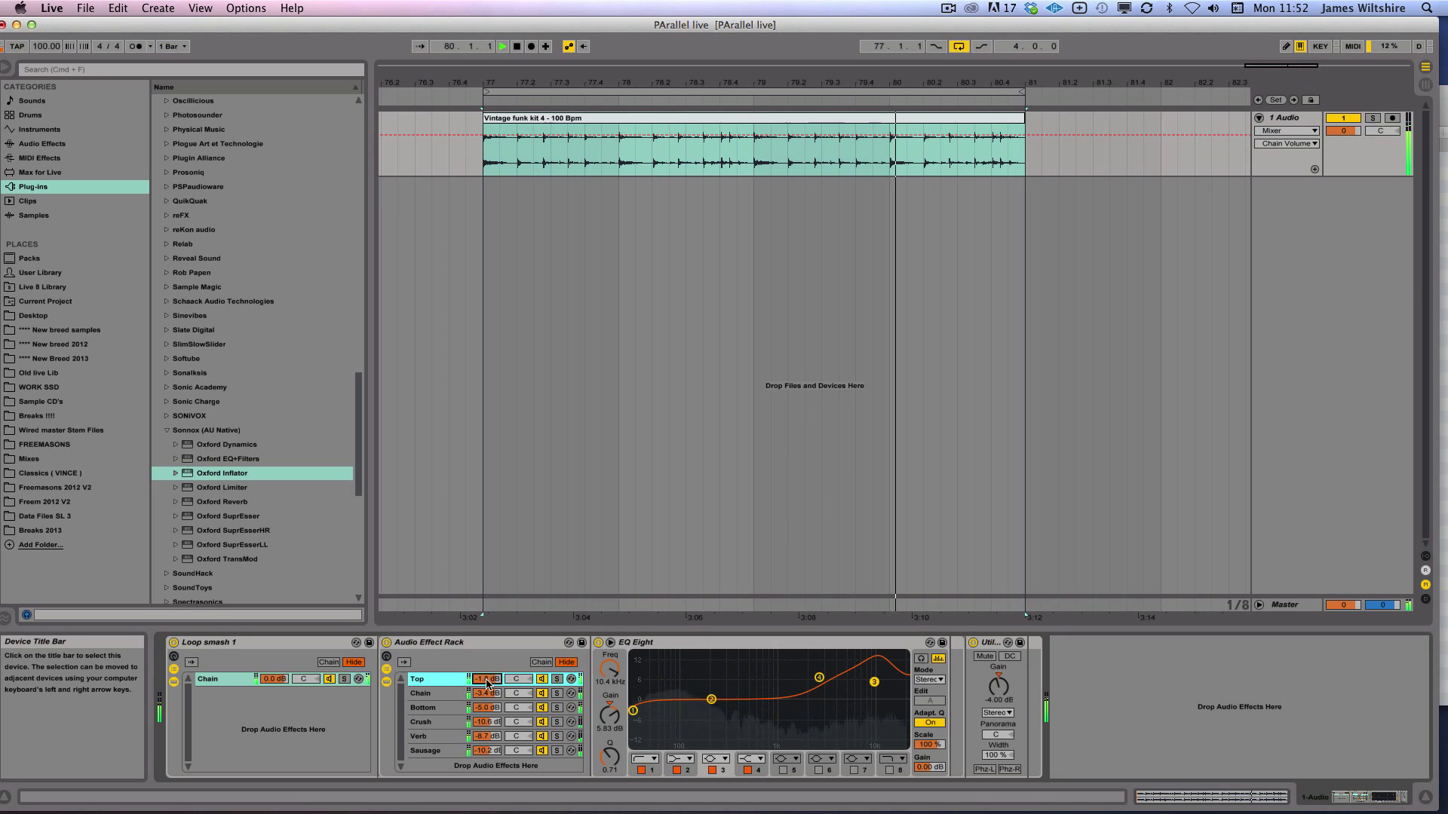
pyautogui.moveTo(480, 728)
pyautogui.mouseDown()
pyautogui.moveTo(481, 701)
pyautogui.moveTo(480, 716)
pyautogui.mouseUp()
pyautogui.moveTo(483, 737)
pyautogui.mouseDown()
pyautogui.moveTo(482, 708)
pyautogui.moveTo(486, 763)
pyautogui.mouseUp()
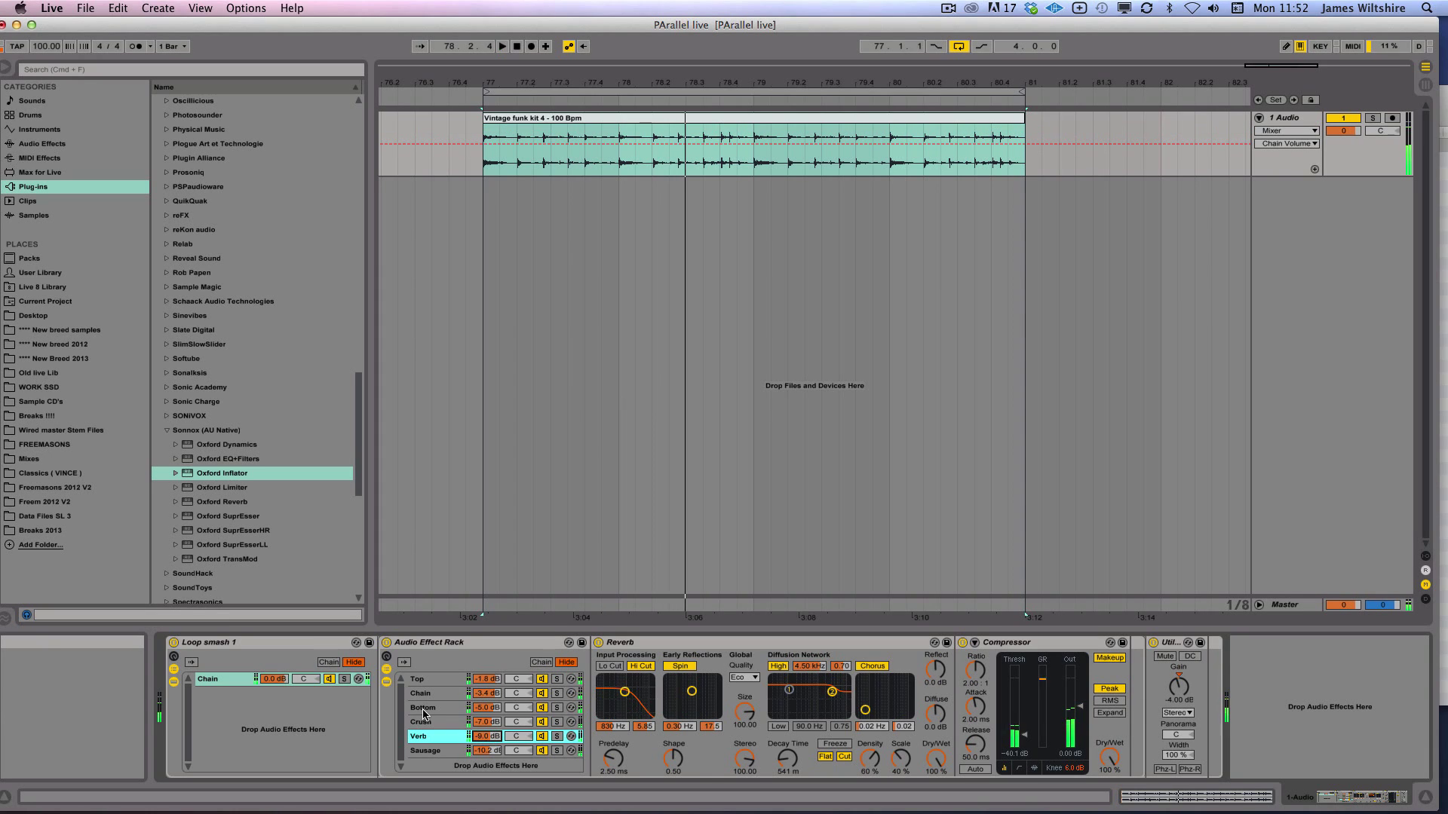
# Delete the Loop smash 1 rack from the audio track and select the track
pyautogui.click(250, 642)
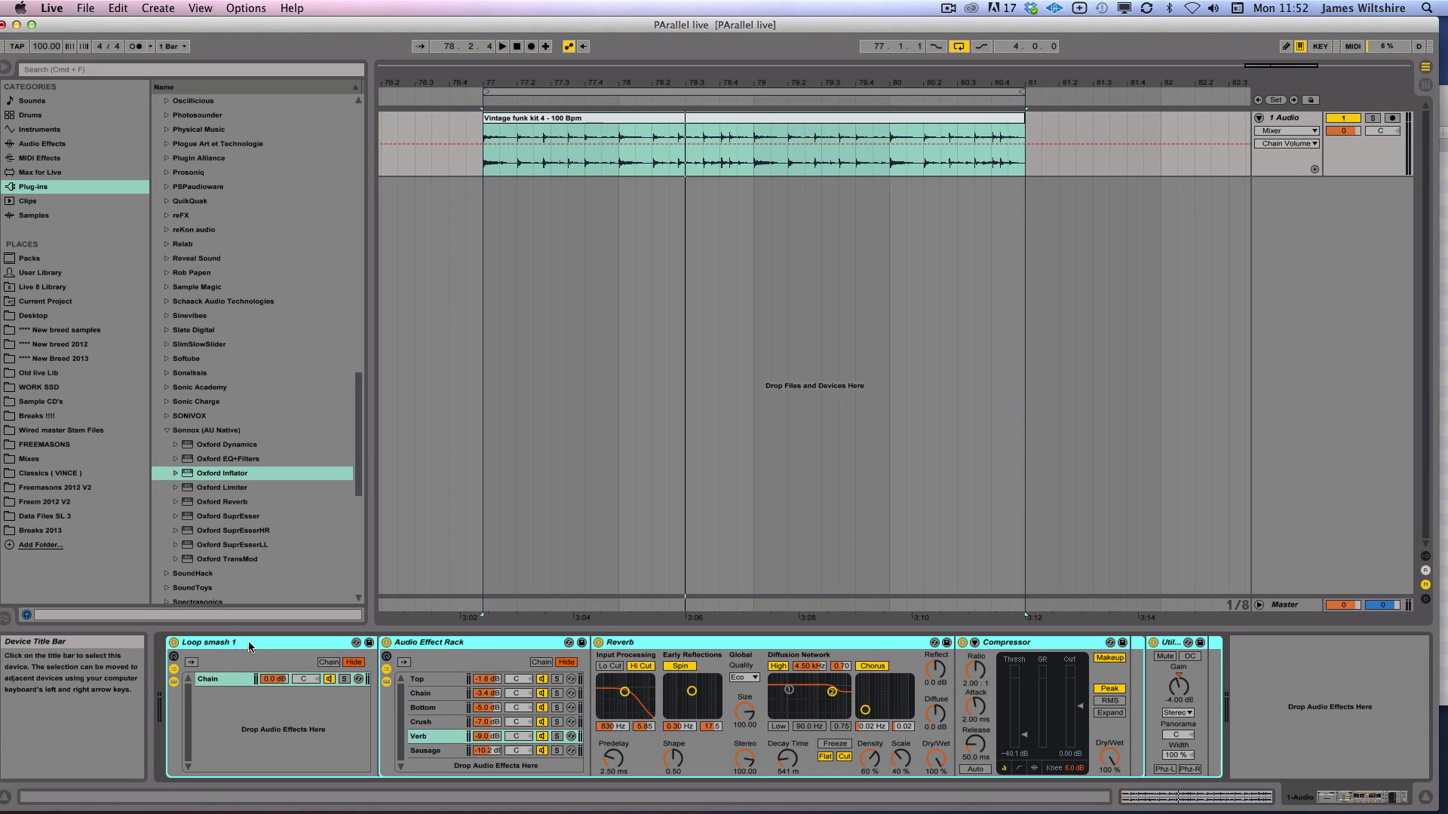
pyautogui.press('Delete')
pyautogui.click(1289, 119)
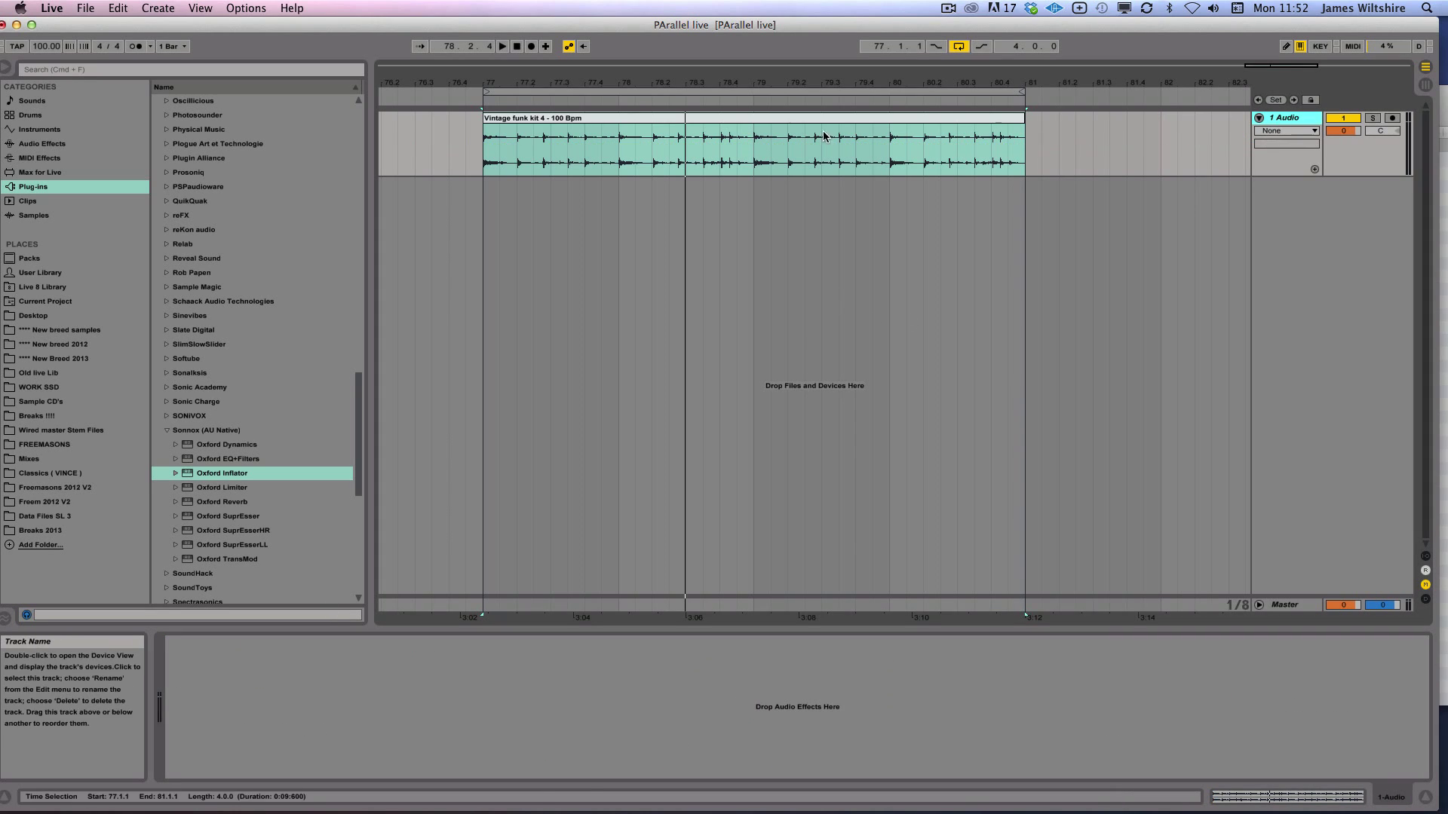
# Show the list of built-in audio effects and listen to the unprocessed drum loop from its start
pyautogui.click(694, 122)
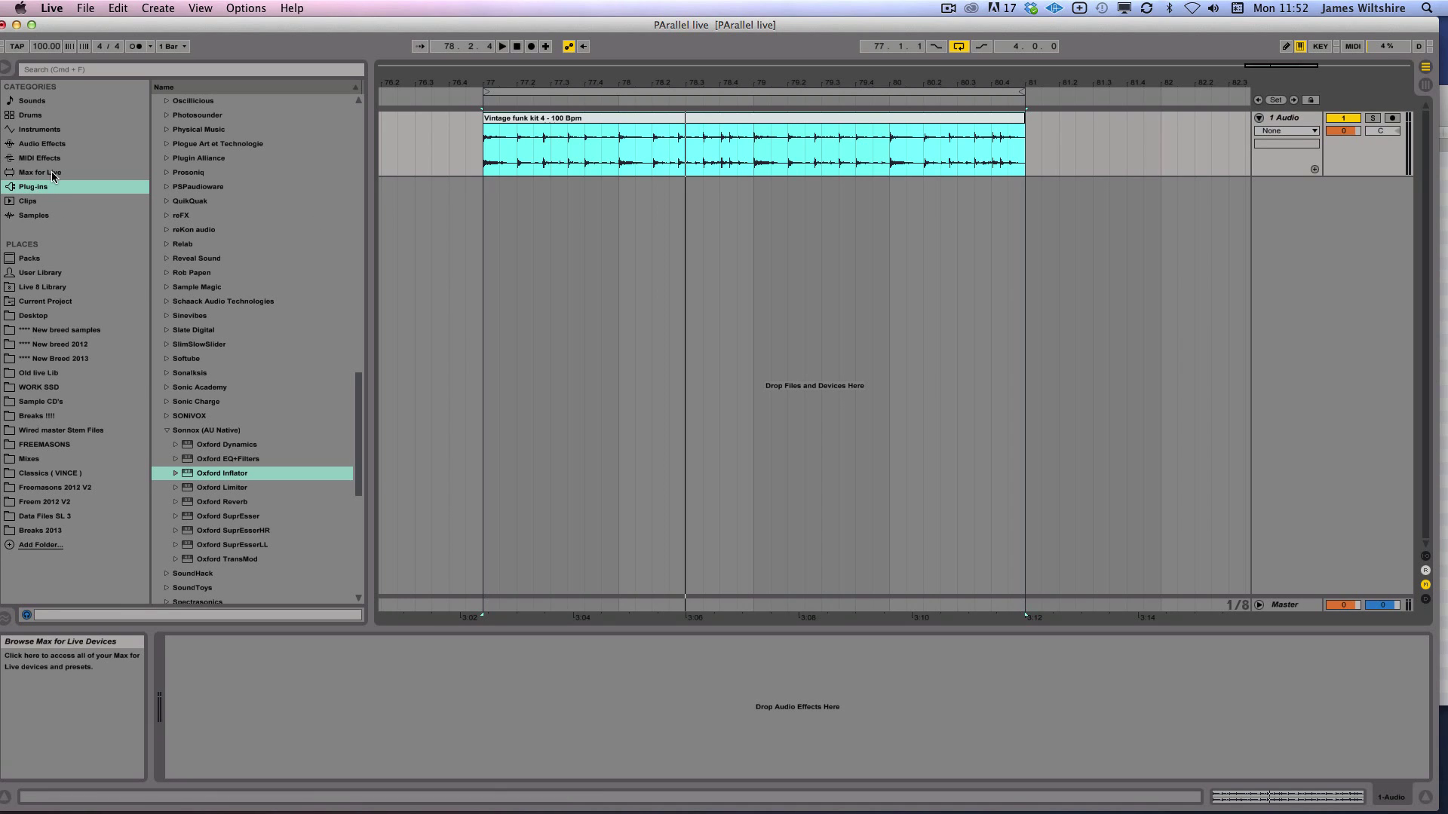
pyautogui.click(42, 143)
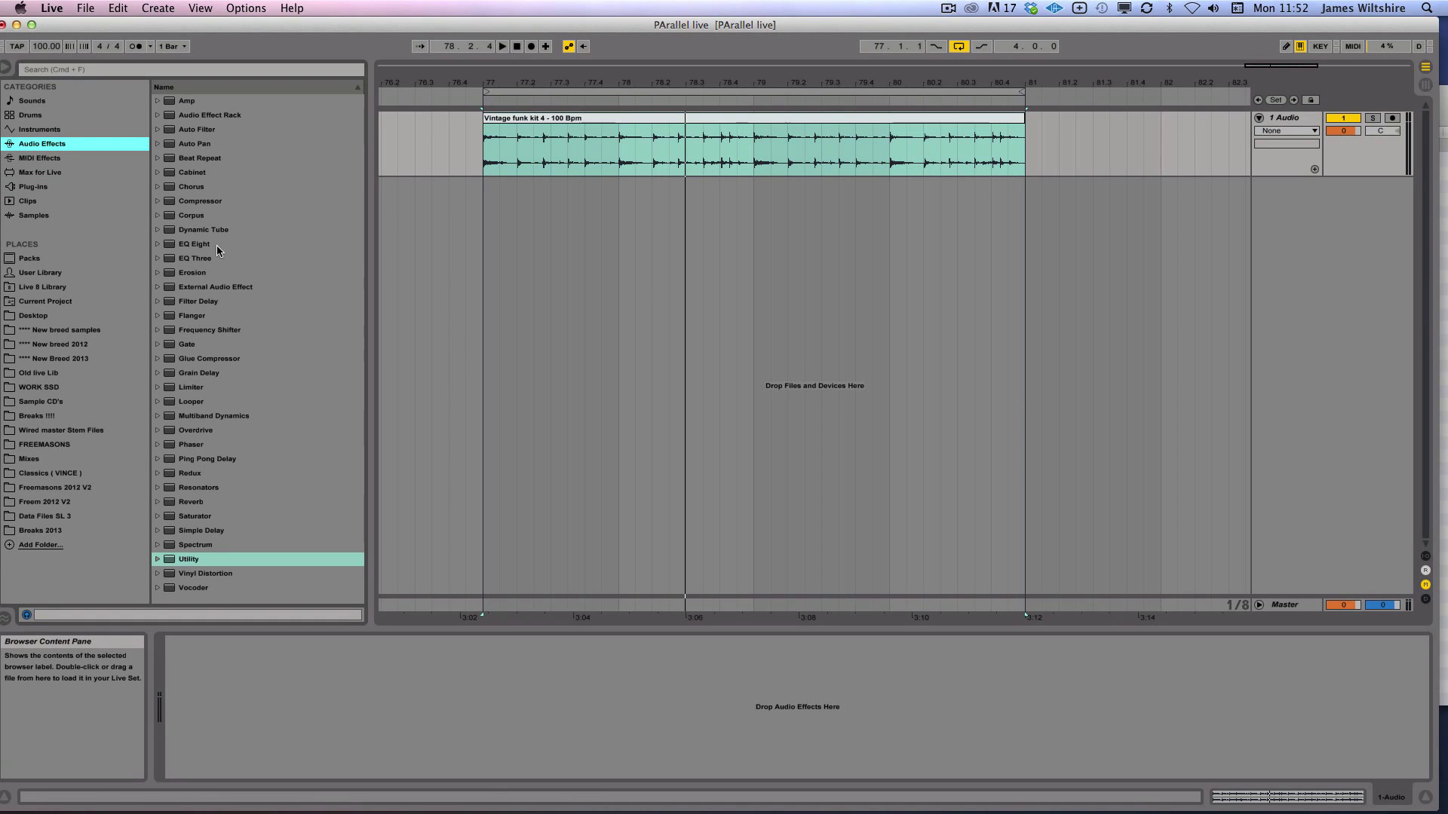
pyautogui.click(615, 119)
pyautogui.press('space')
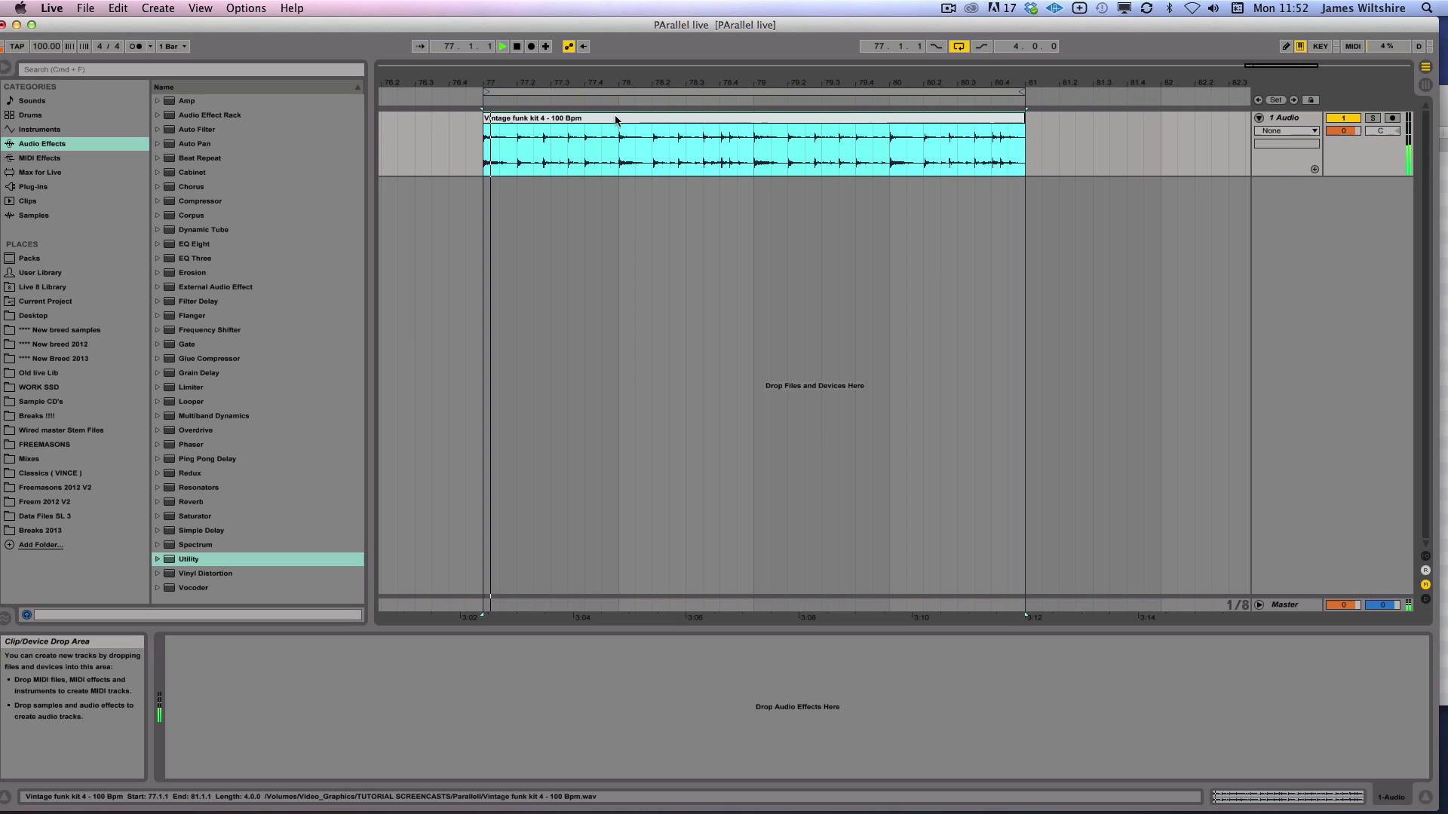
pyautogui.press('space')
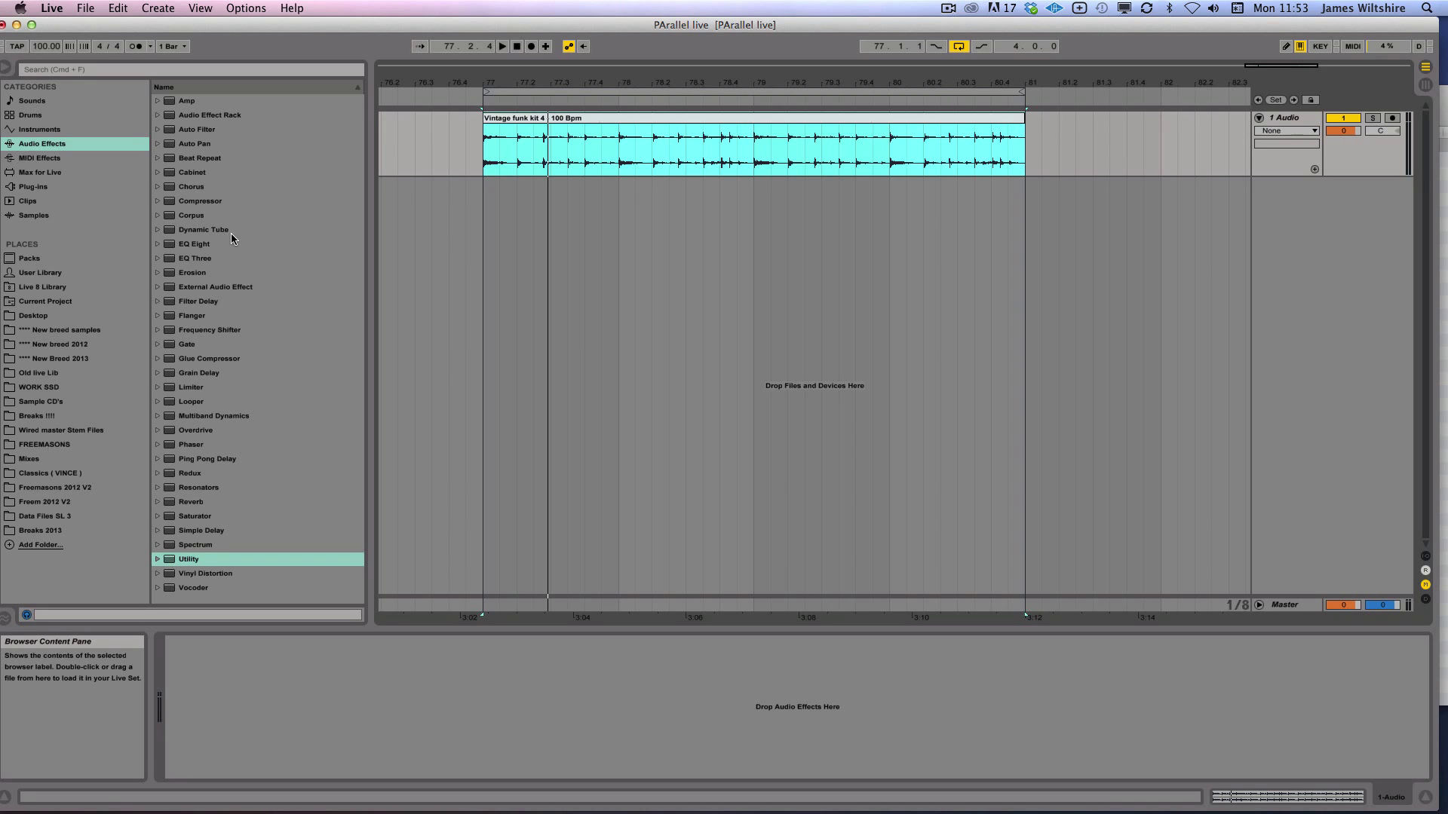
# Add an EQ Eight directly to the audio track's device chain
pyautogui.click(287, 721)
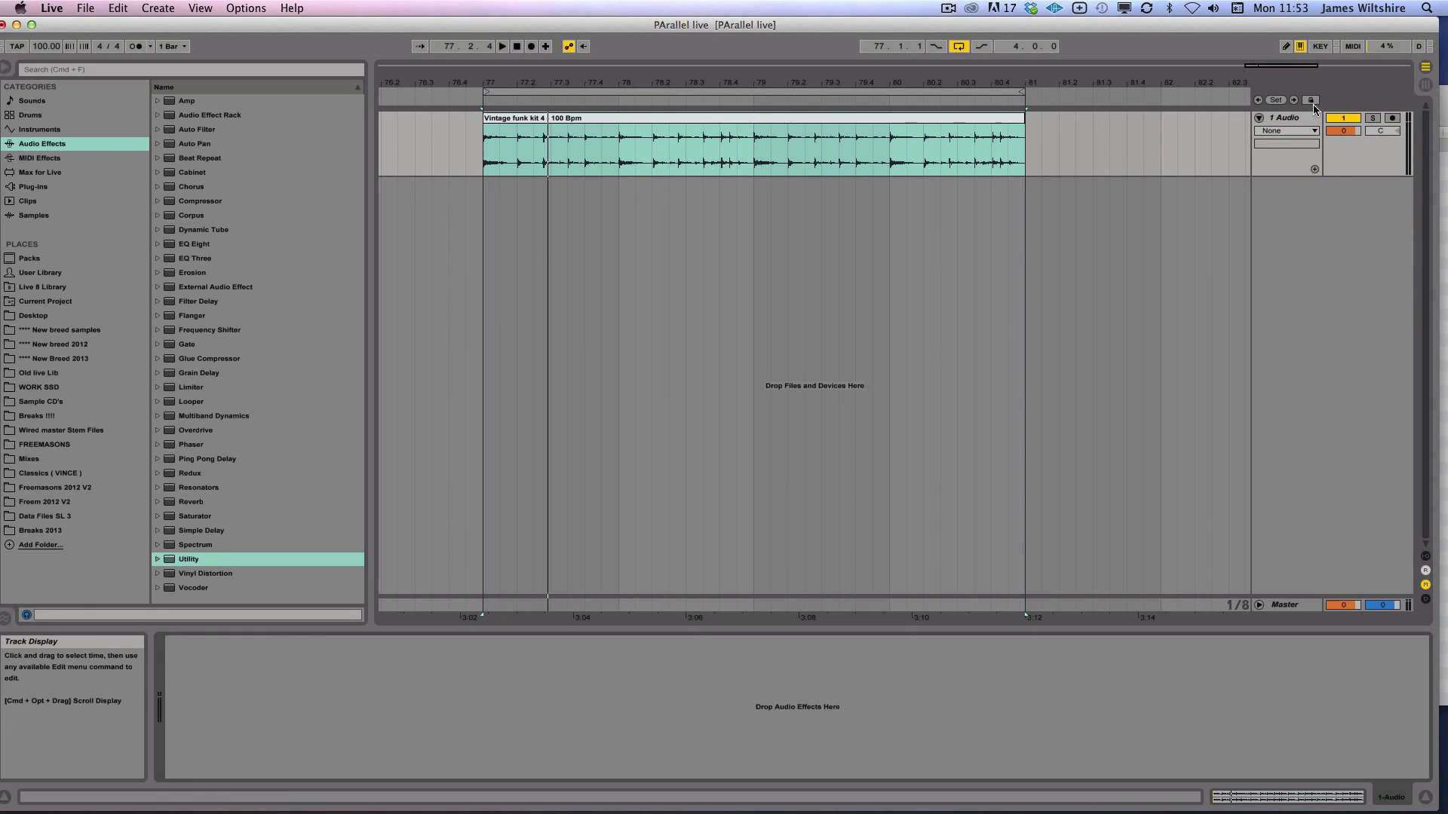
pyautogui.click(1293, 118)
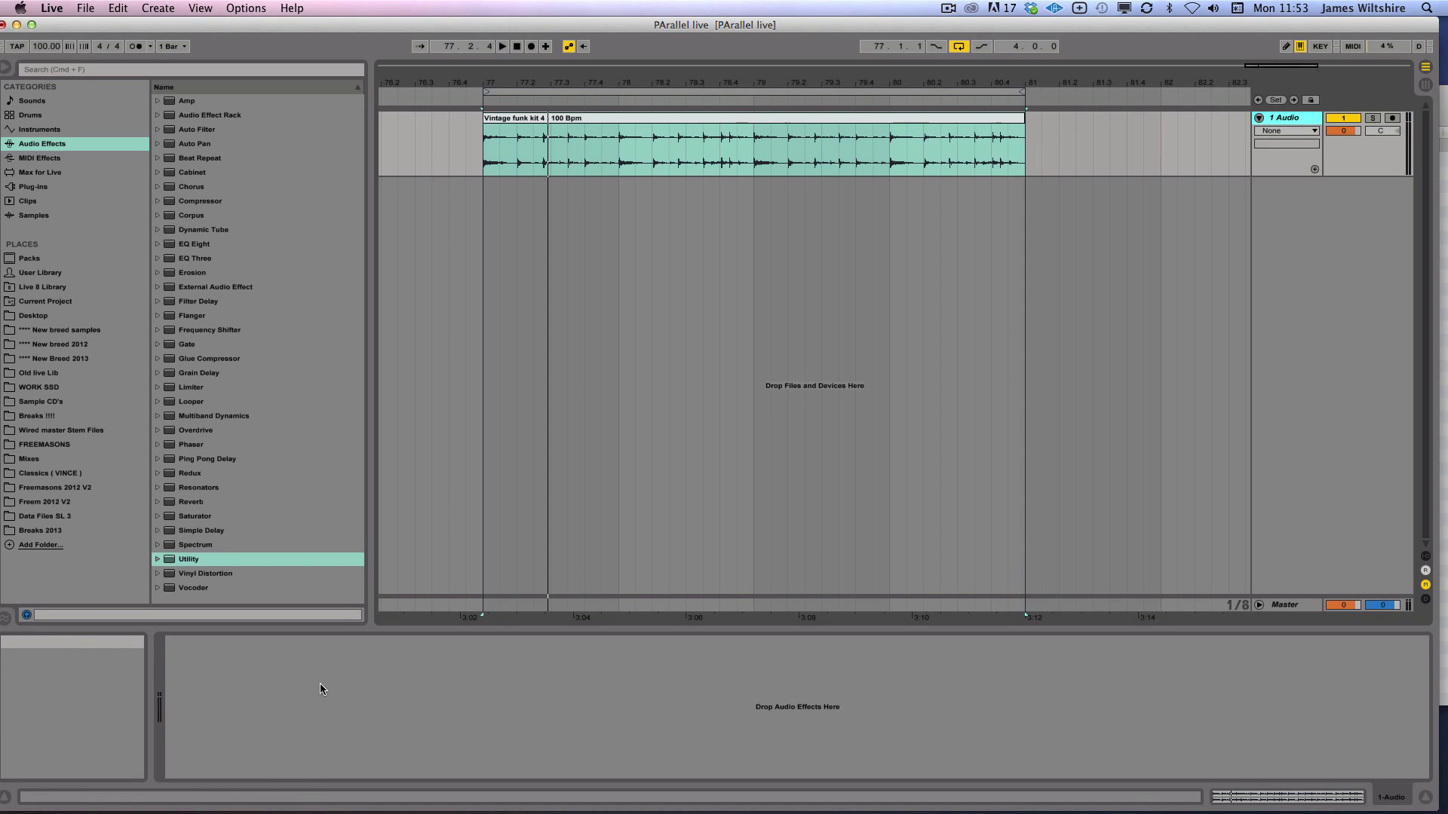
pyautogui.click(187, 246)
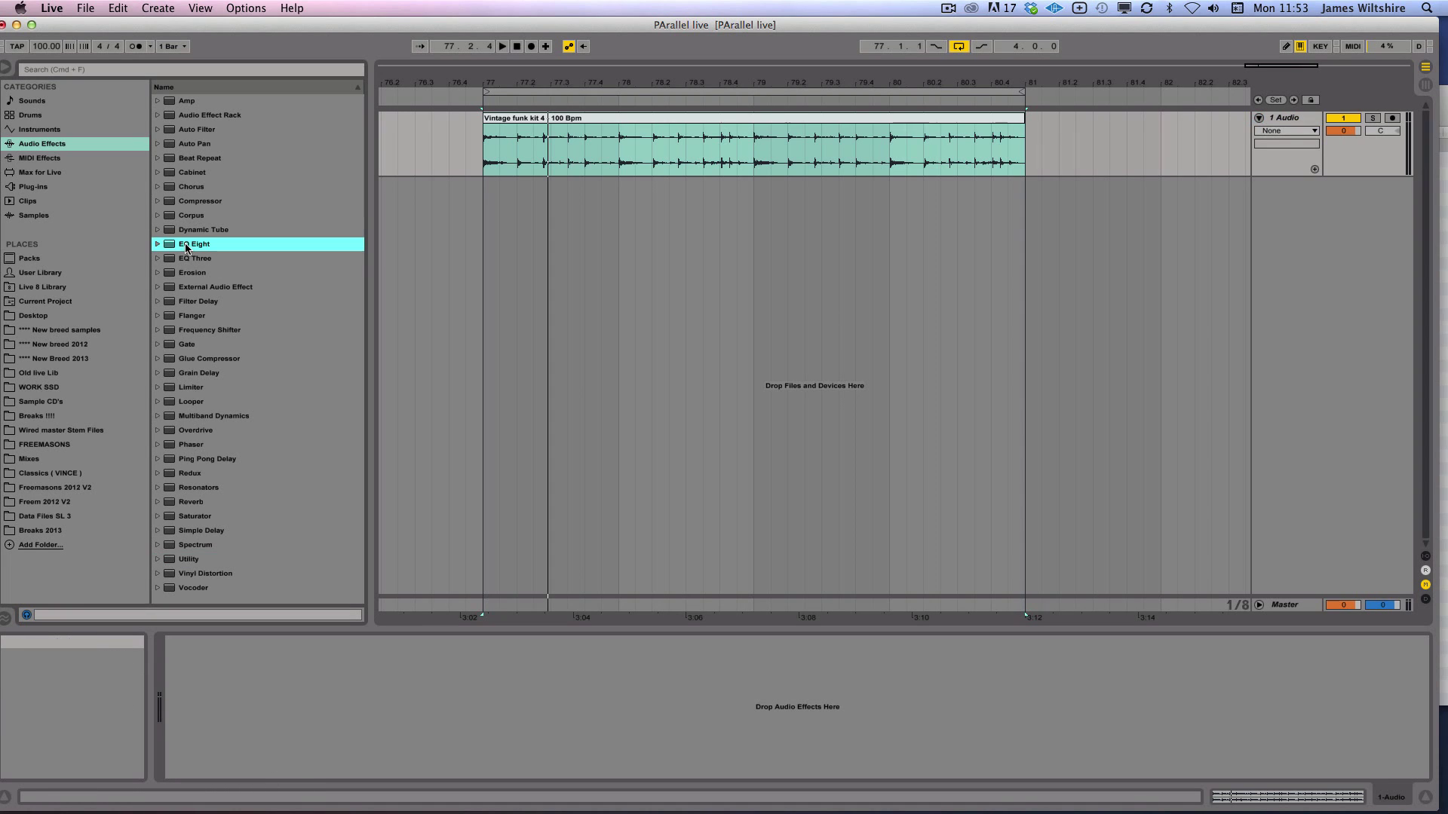
pyautogui.moveTo(186, 246); pyautogui.dragTo(260, 728)
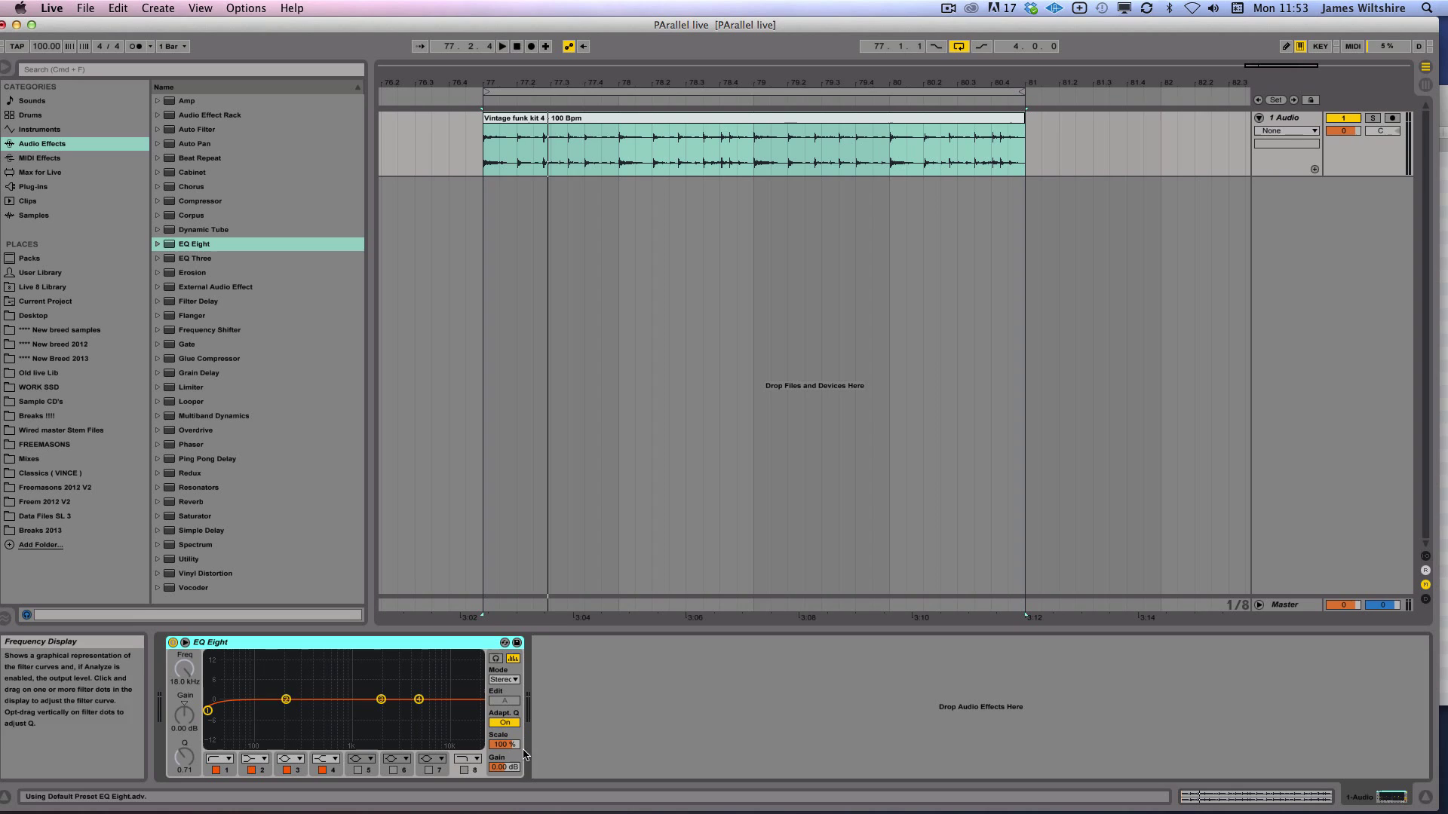
# Boost the EQ Eight's fourth band at 5.00 kHz to 7.14 dB while the loop plays
pyautogui.click(332, 769)
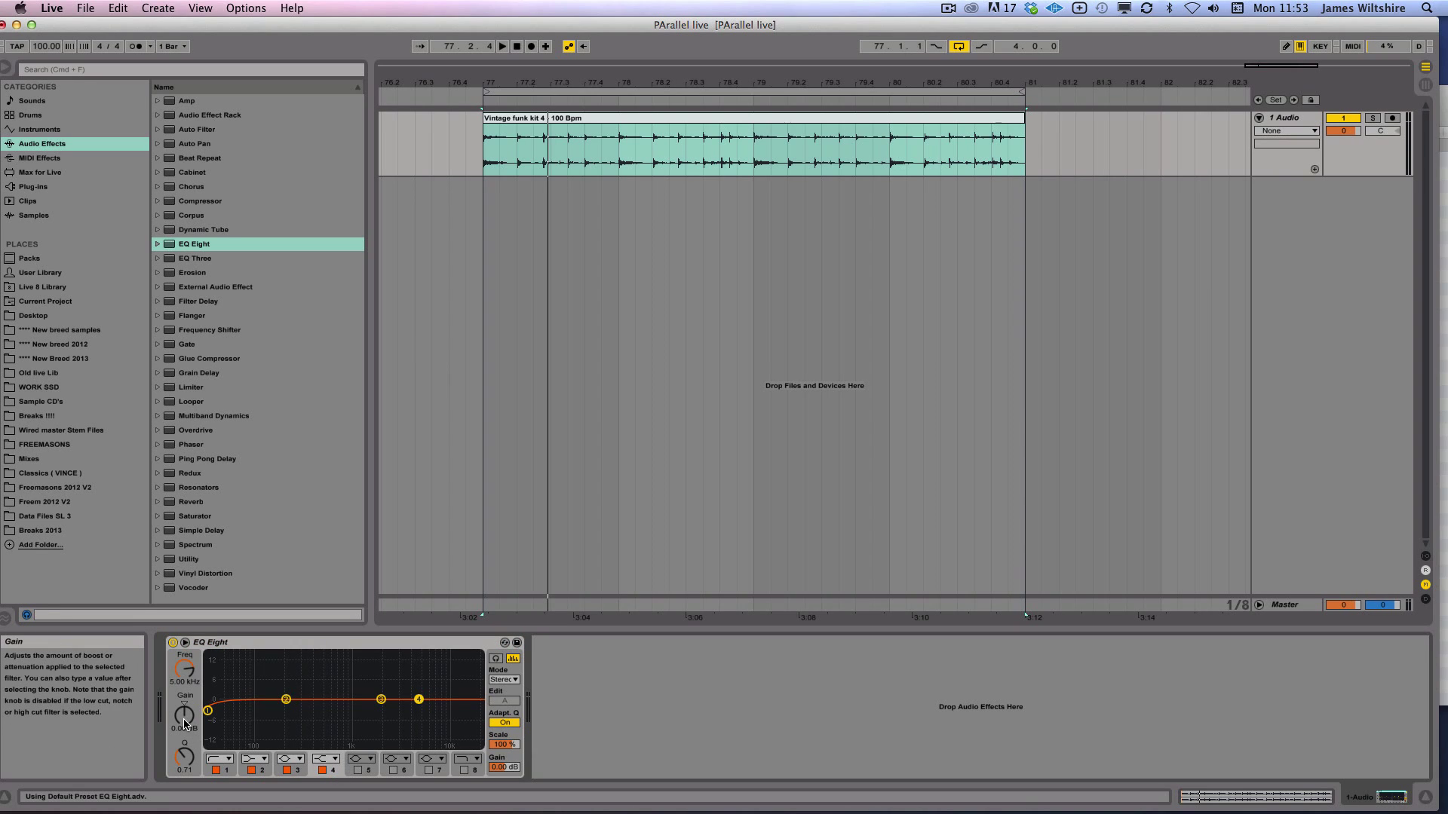
pyautogui.press('space')
pyautogui.moveTo(185, 724); pyautogui.dragTo(185, 700)
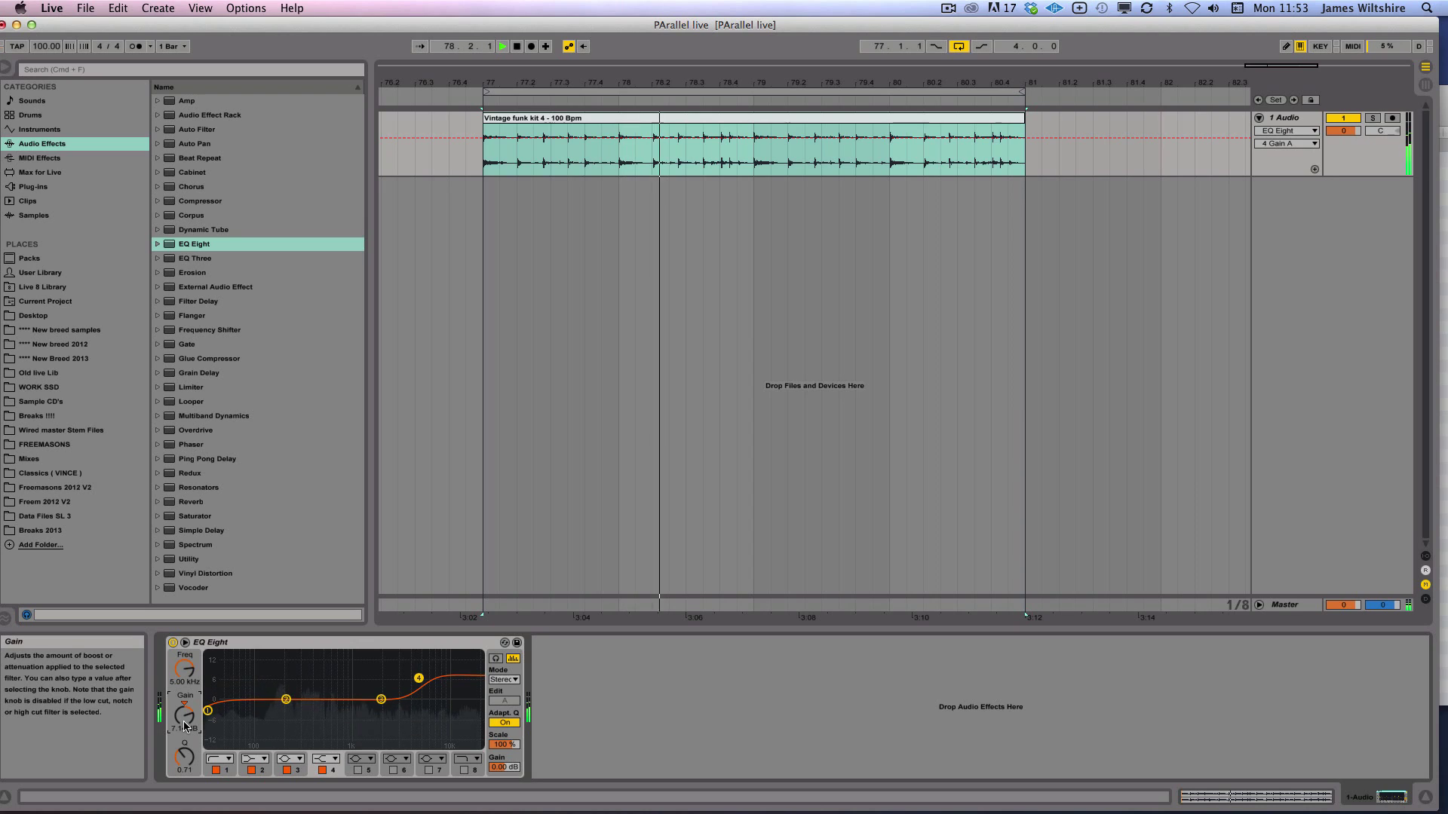
pyautogui.press('space')
pyautogui.click(308, 643)
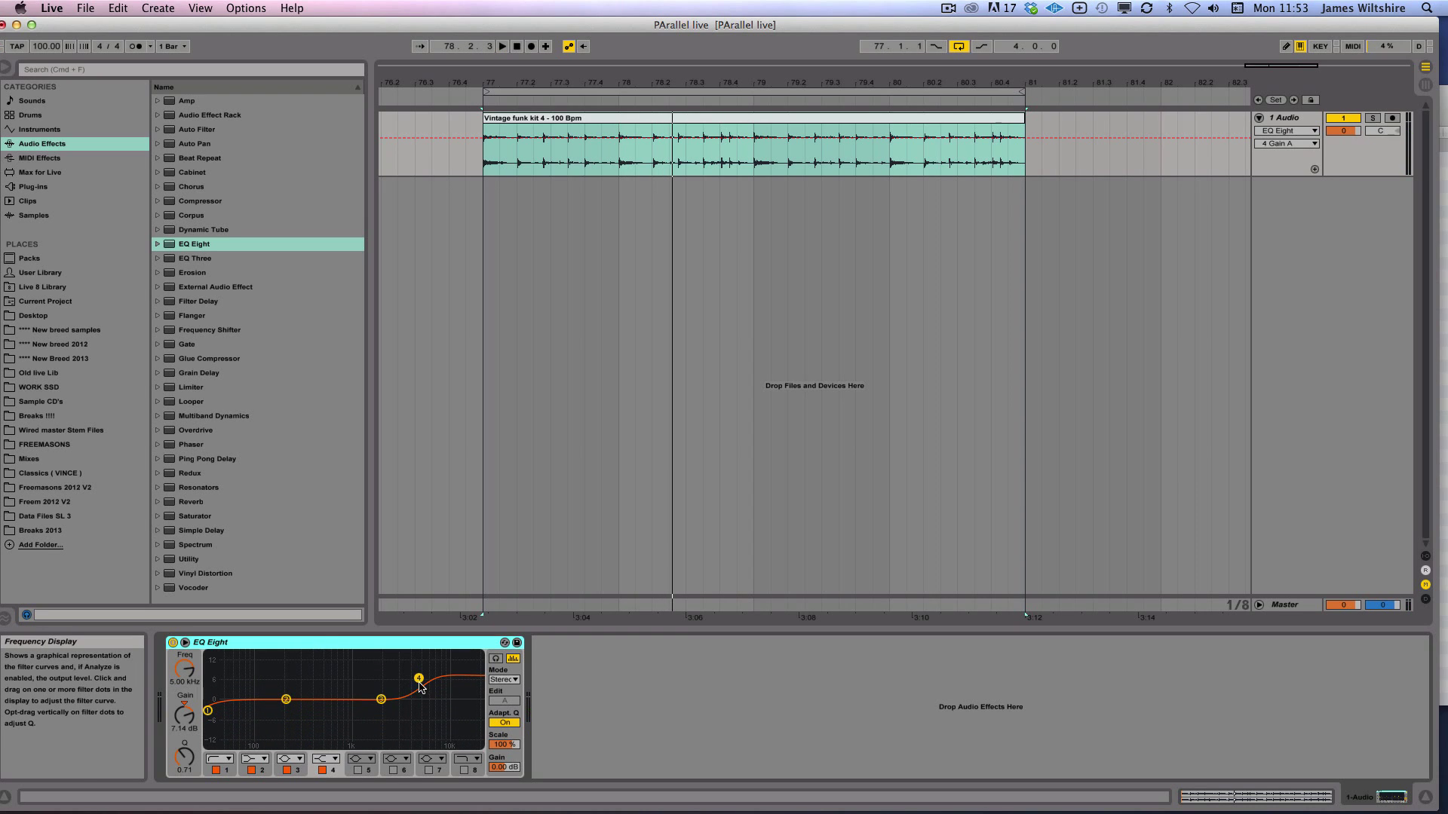
# Reshape the EQ curve, moving band three to -3.60 dB at 2.74 kHz, and delete the EQ Eight from the track
pyautogui.moveTo(418, 678); pyautogui.dragTo(394, 711)
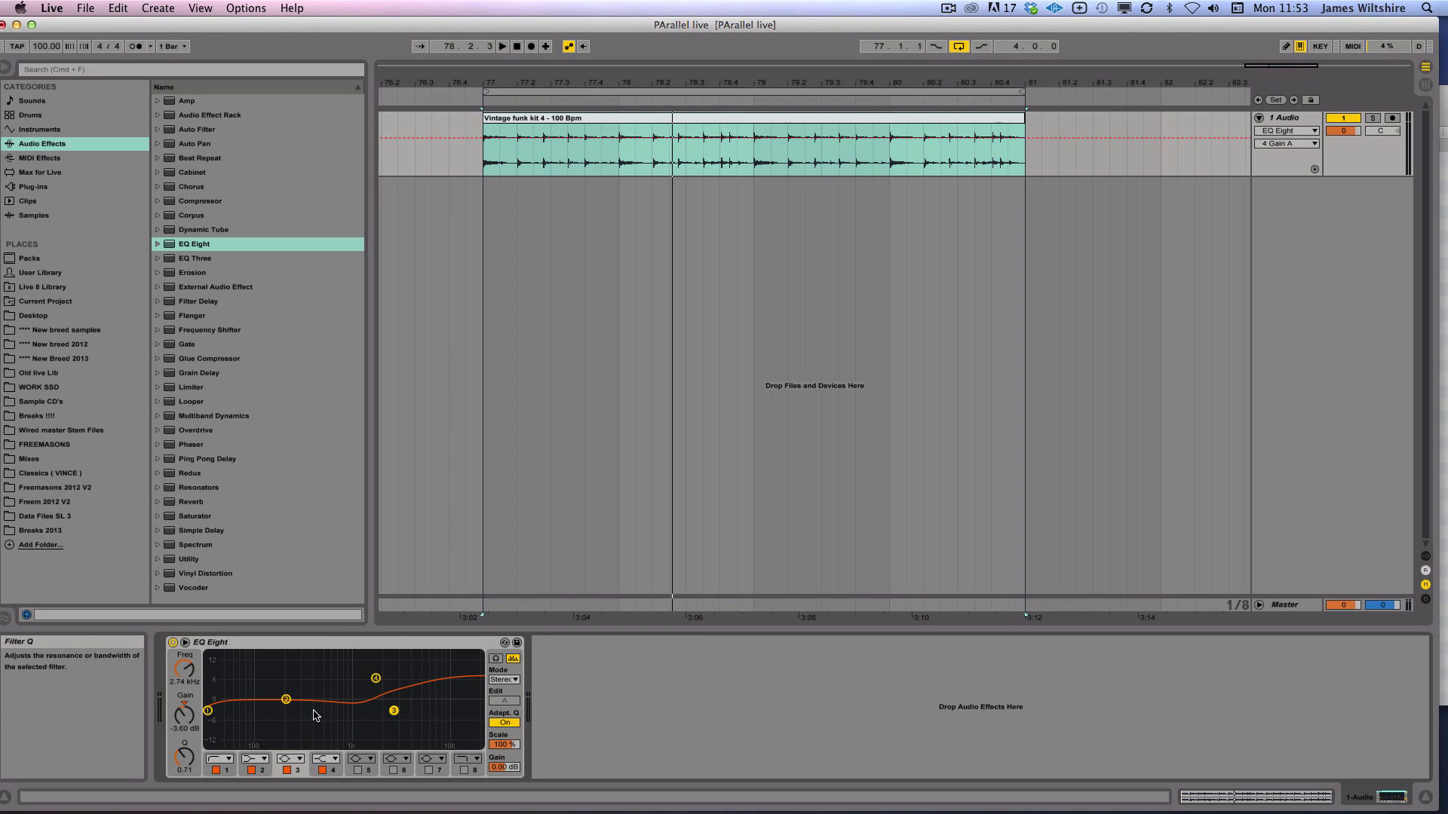
pyautogui.click(332, 644)
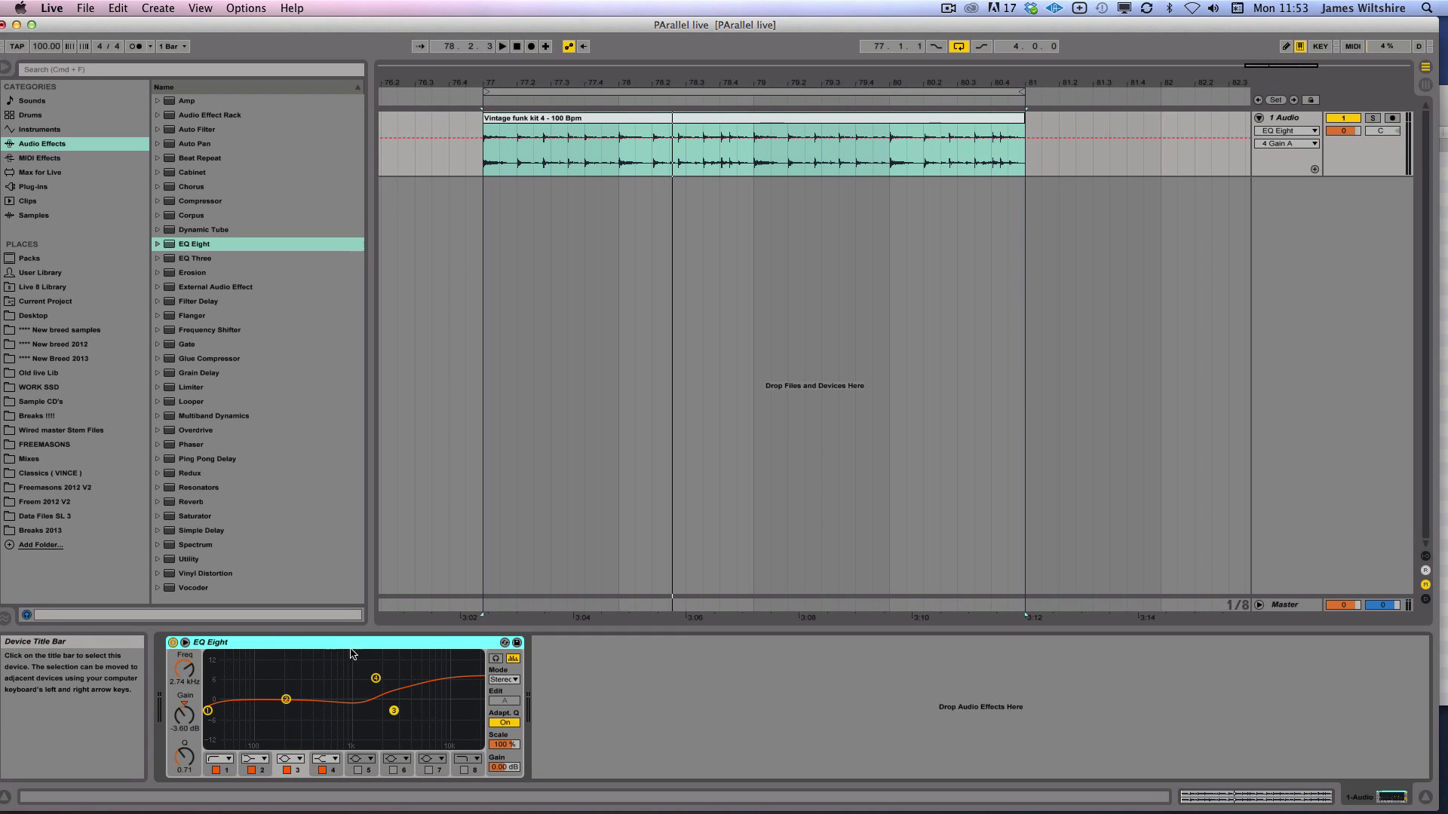
pyautogui.press('Delete')
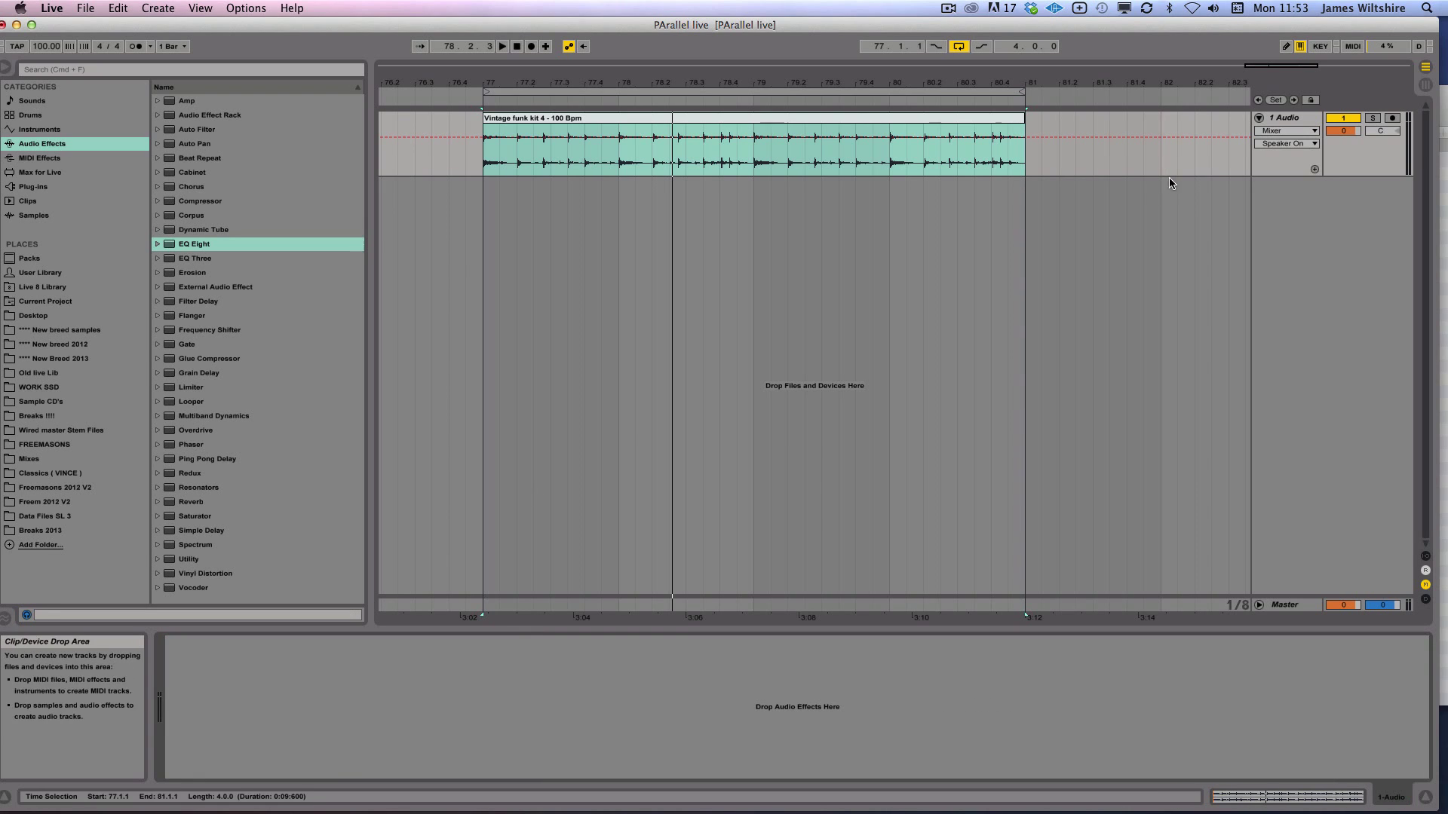
# Add an empty Audio Effect Rack to the audio track and show its chain list
pyautogui.click(1279, 121)
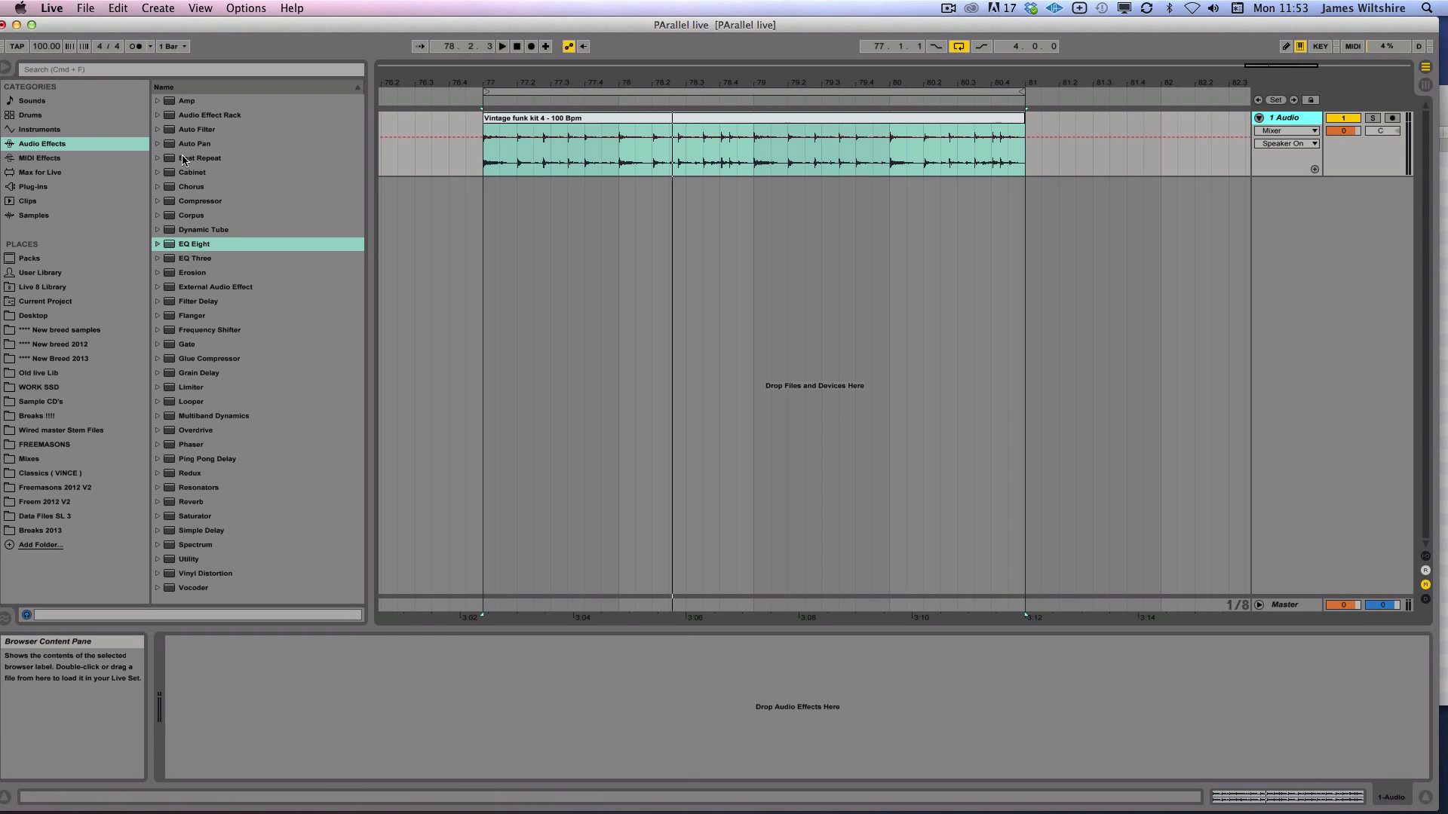
pyautogui.click(49, 144)
pyautogui.click(206, 116)
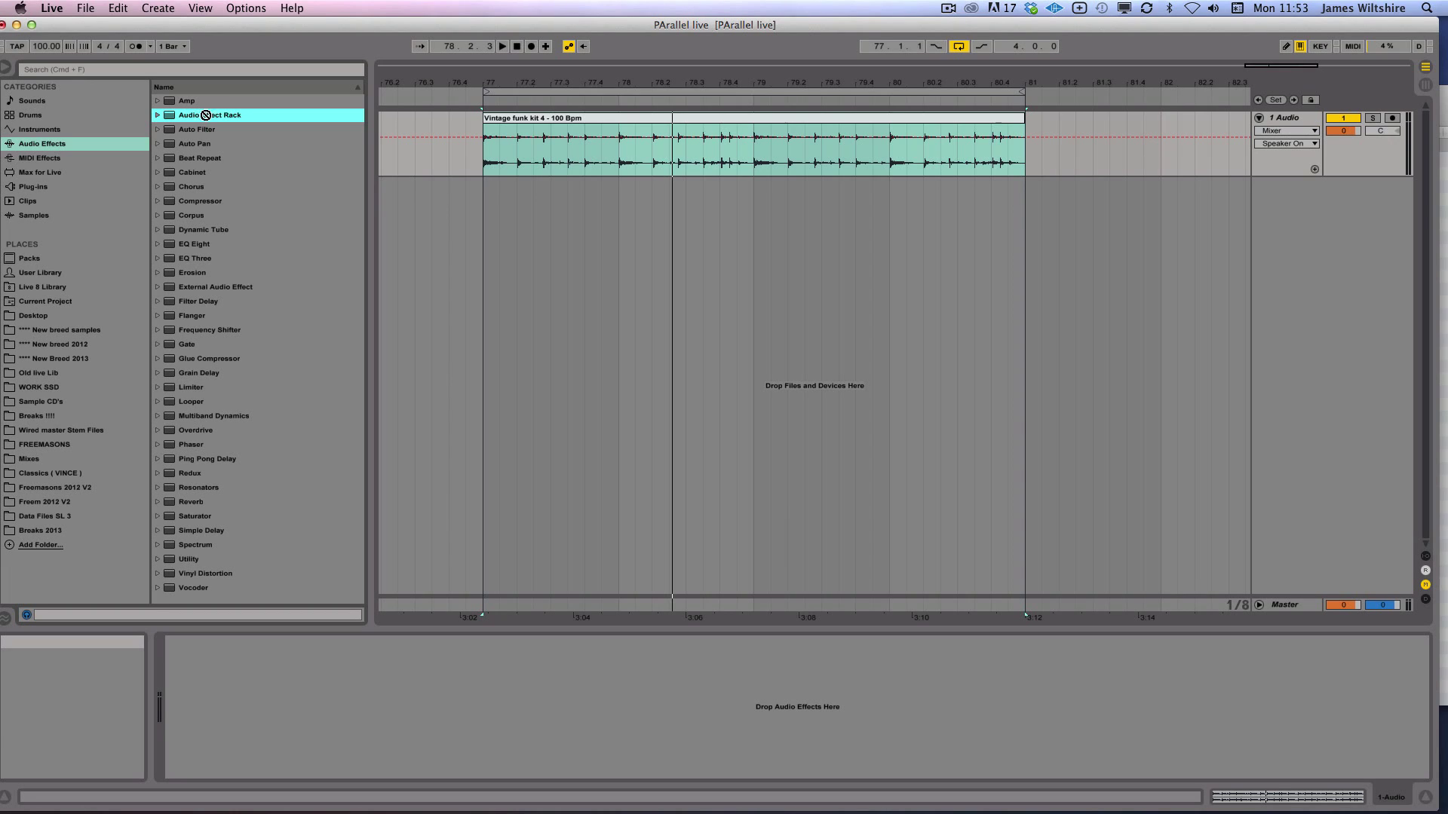
pyautogui.moveTo(205, 116); pyautogui.dragTo(215, 736)
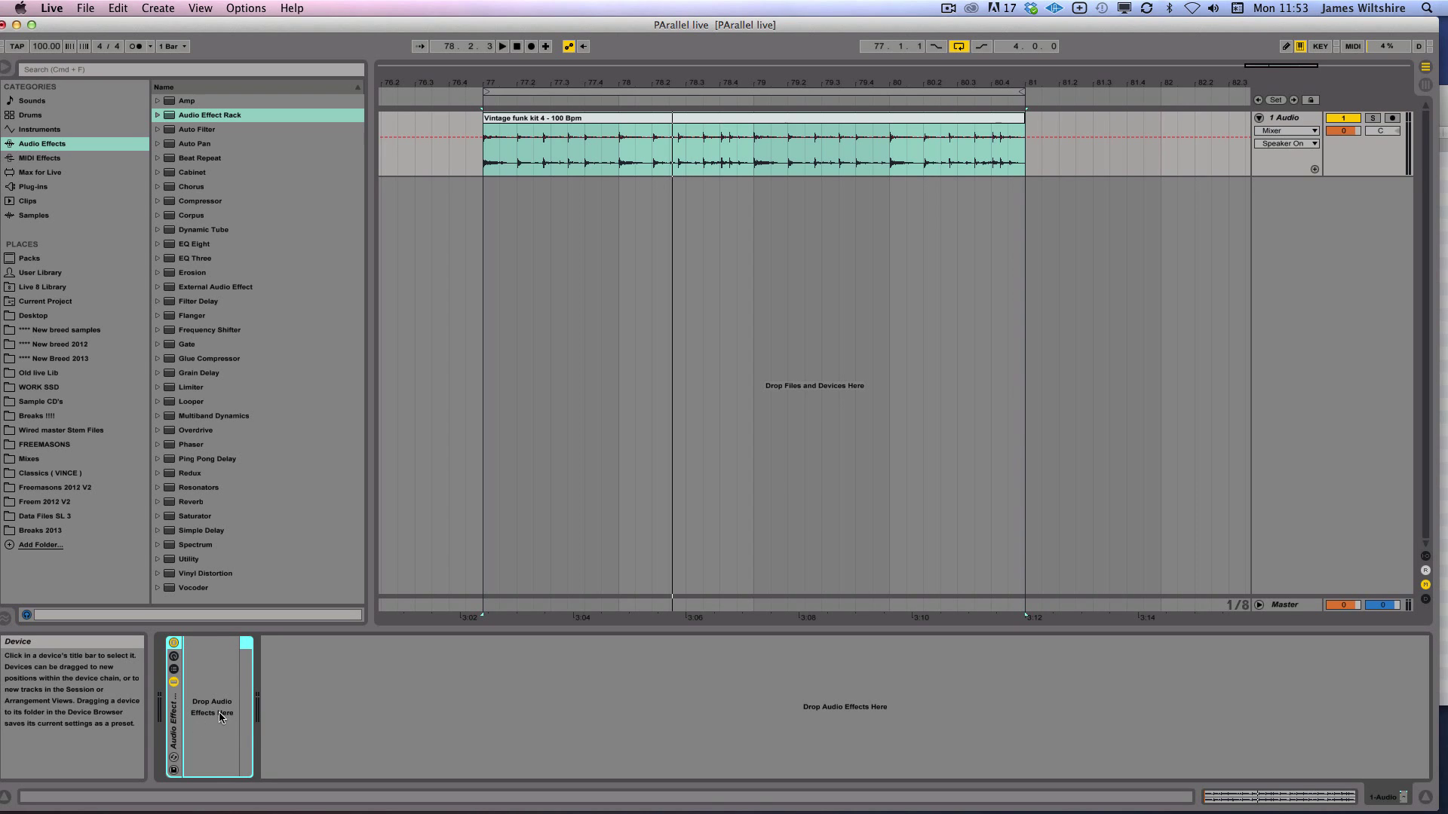
pyautogui.click(173, 670)
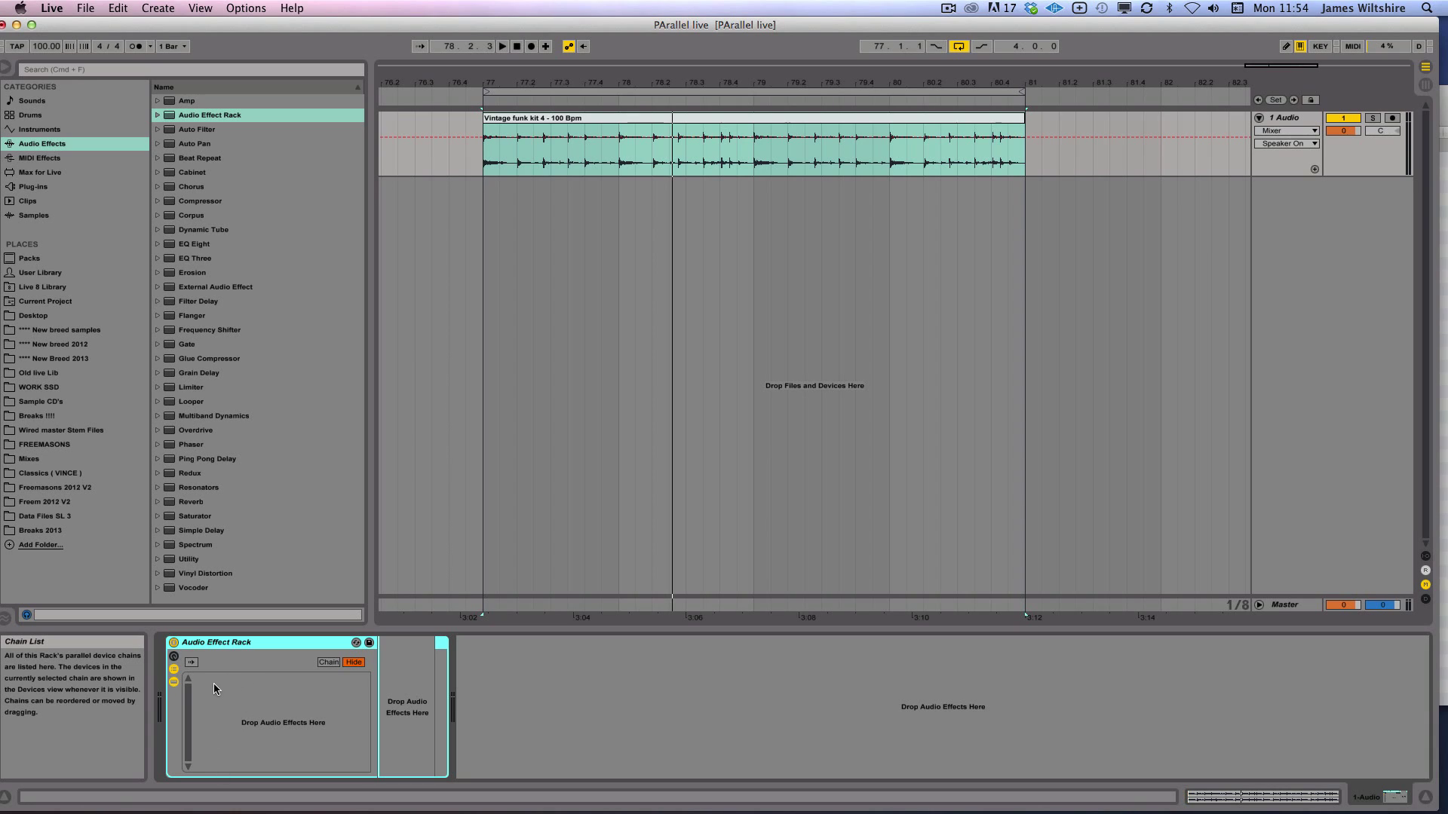
# Play the loop briefly through the empty rack and deactivate the rack
pyautogui.click(214, 685)
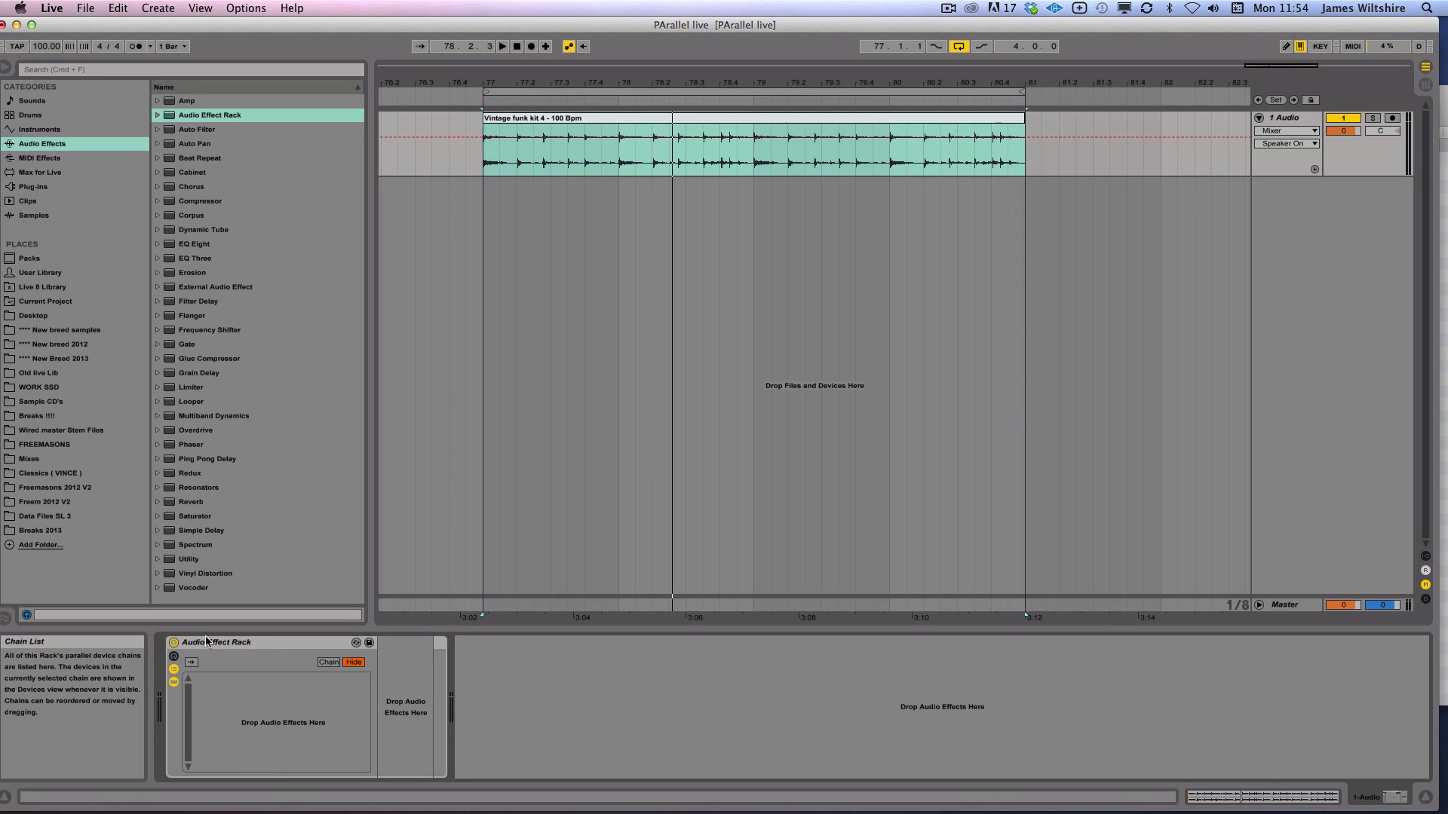
pyautogui.click(179, 642)
pyautogui.press('space')
pyautogui.click(173, 643)
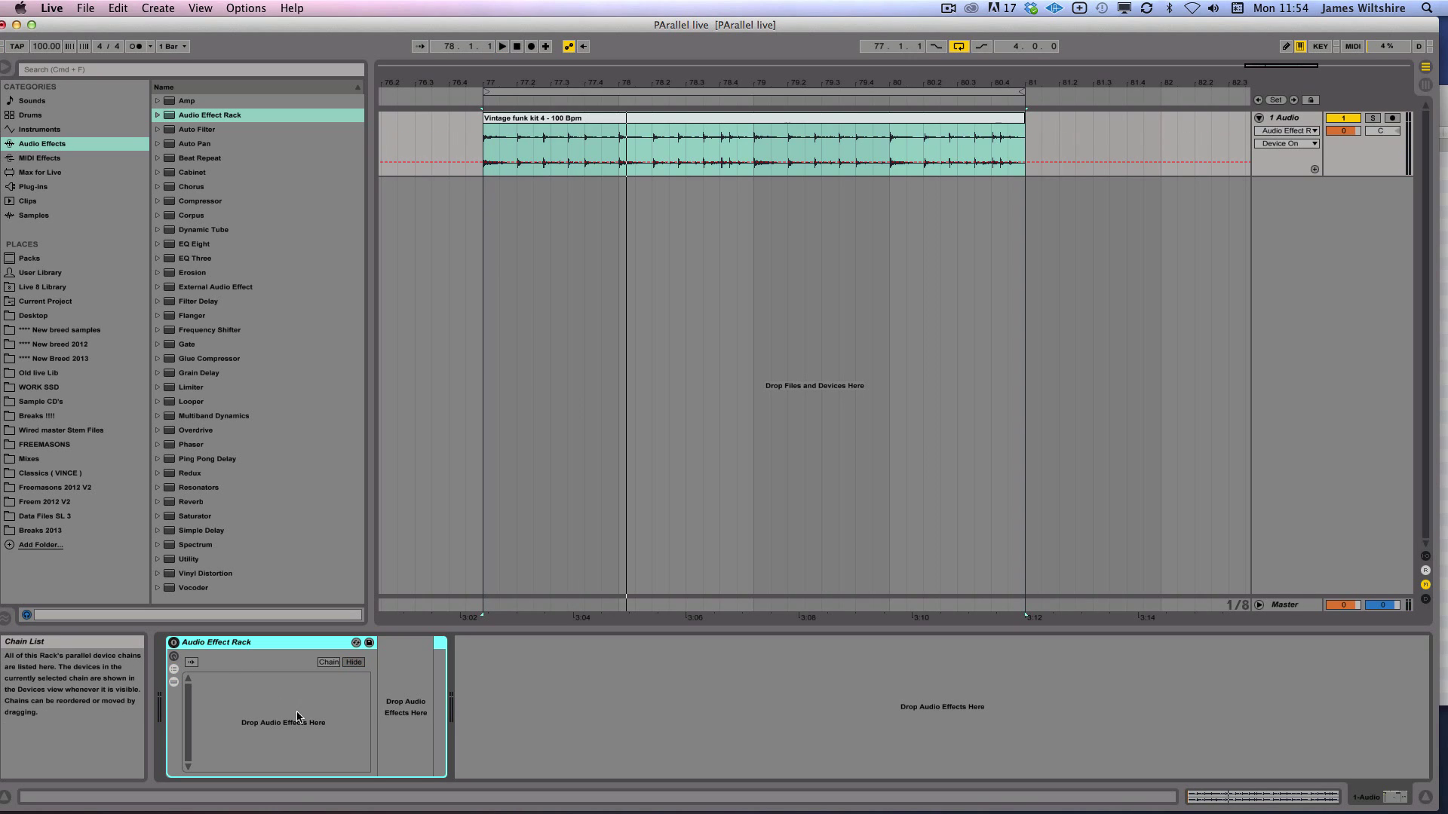
# Create a chain in the Audio Effect Rack and reactivate the rack
pyautogui.click(219, 691)
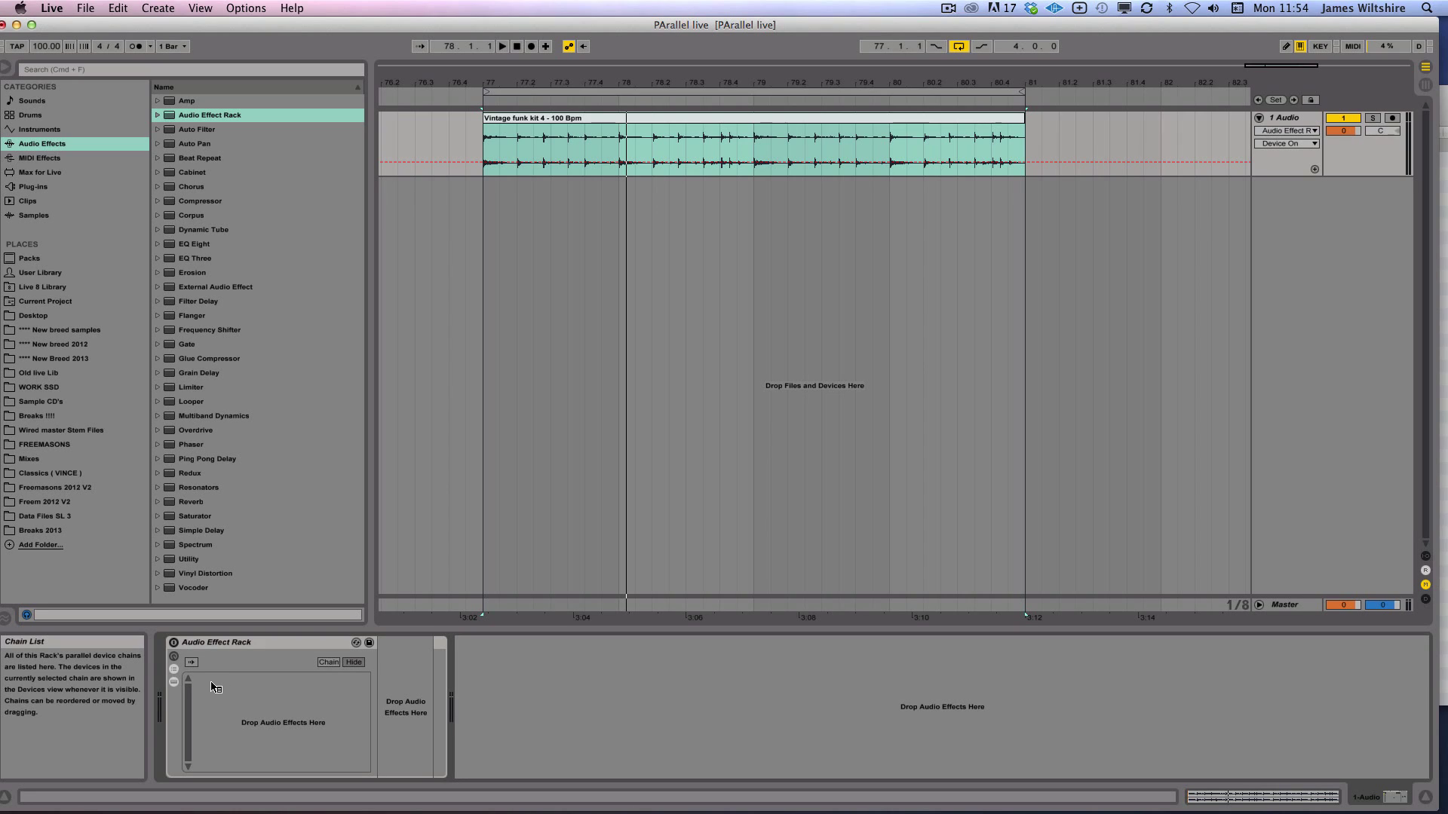
pyautogui.rightClick(212, 684)
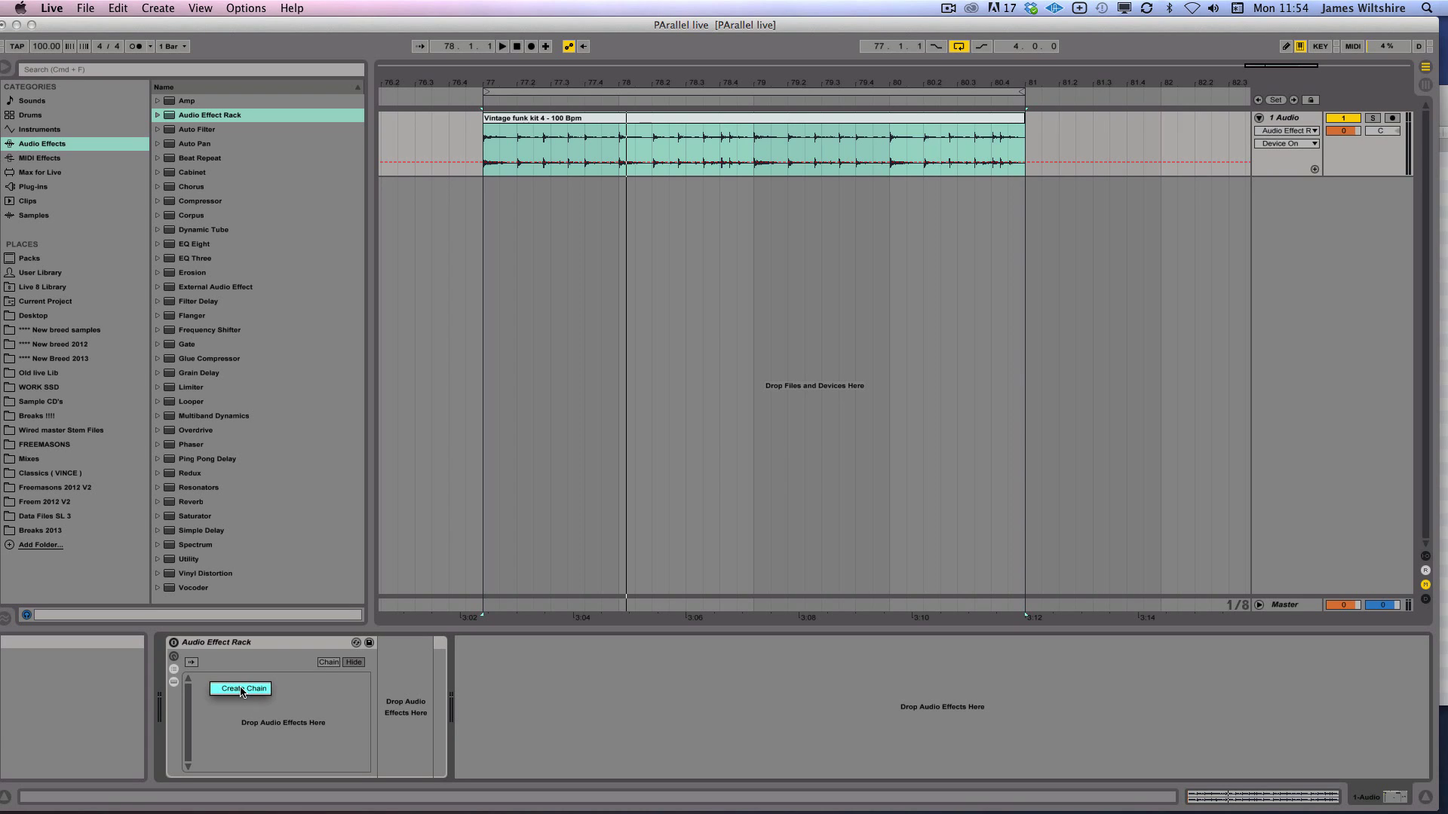
pyautogui.click(242, 692)
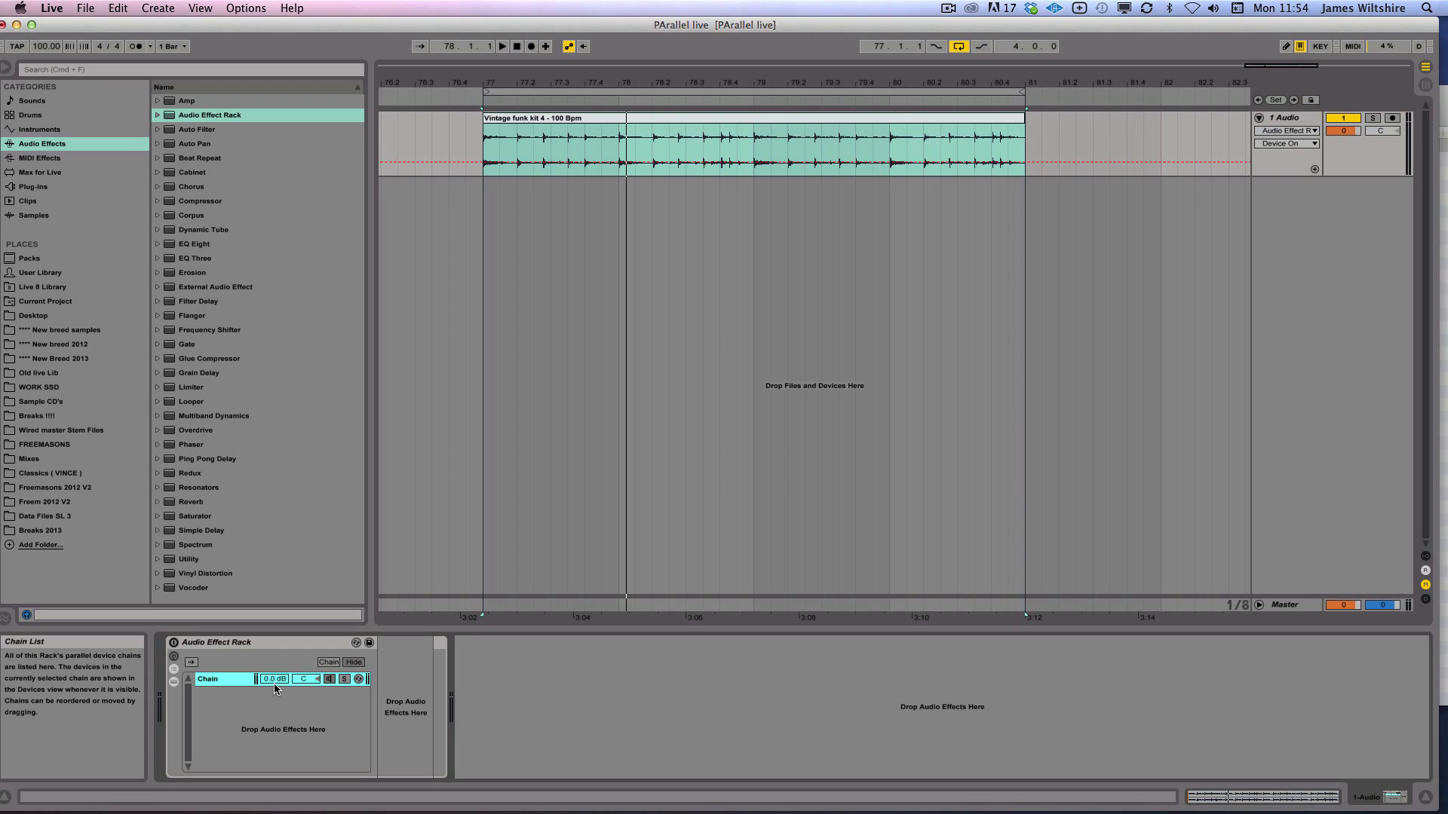
pyautogui.click(174, 644)
# Rename the rack's chain as Dry
pyautogui.click(214, 682)
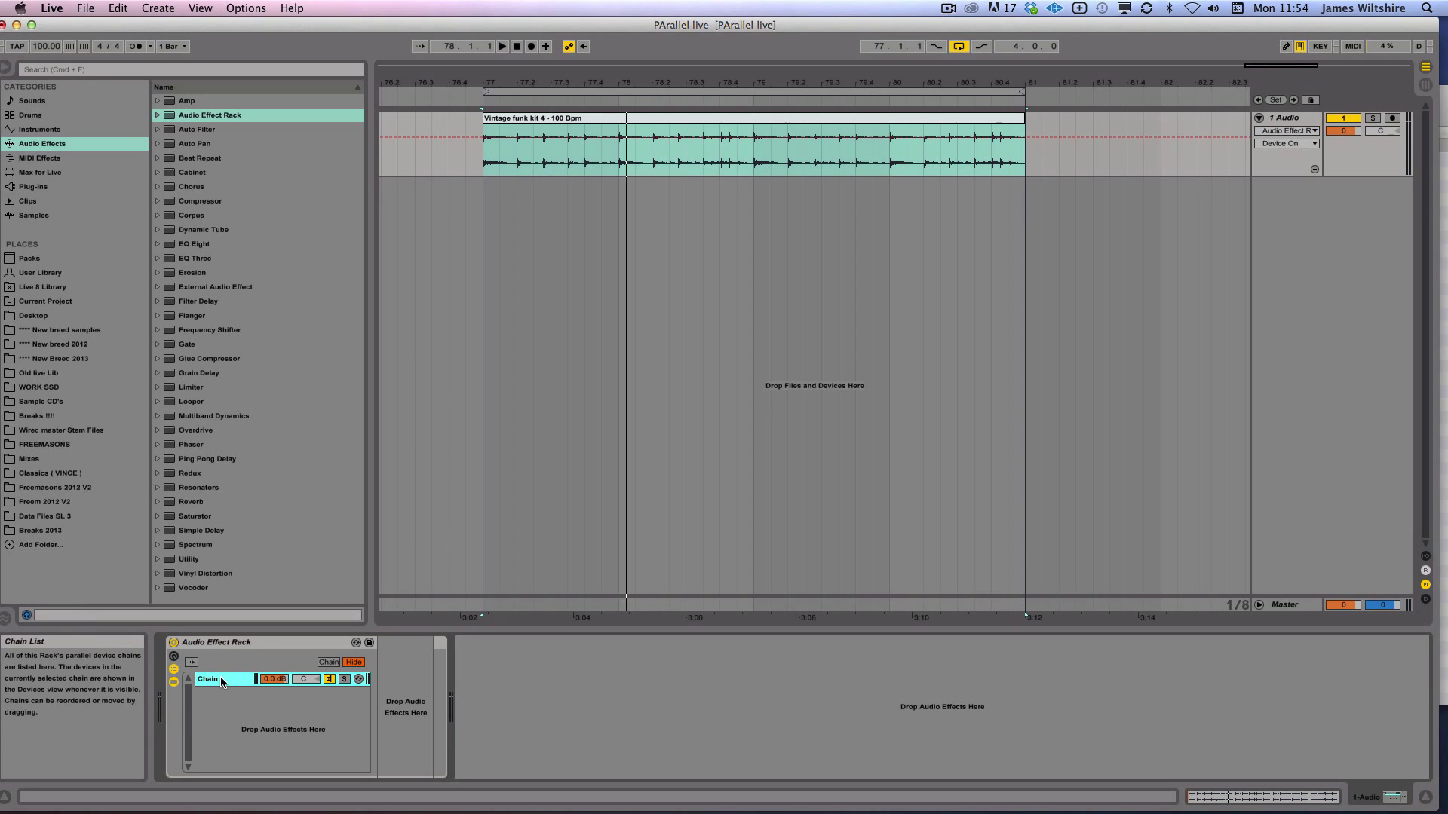
pyautogui.press('super+r')
pyautogui.write('Dr')
# Add an EQ Eight to the rack's chain list as a second parallel chain below Dry
pyautogui.click(189, 245)
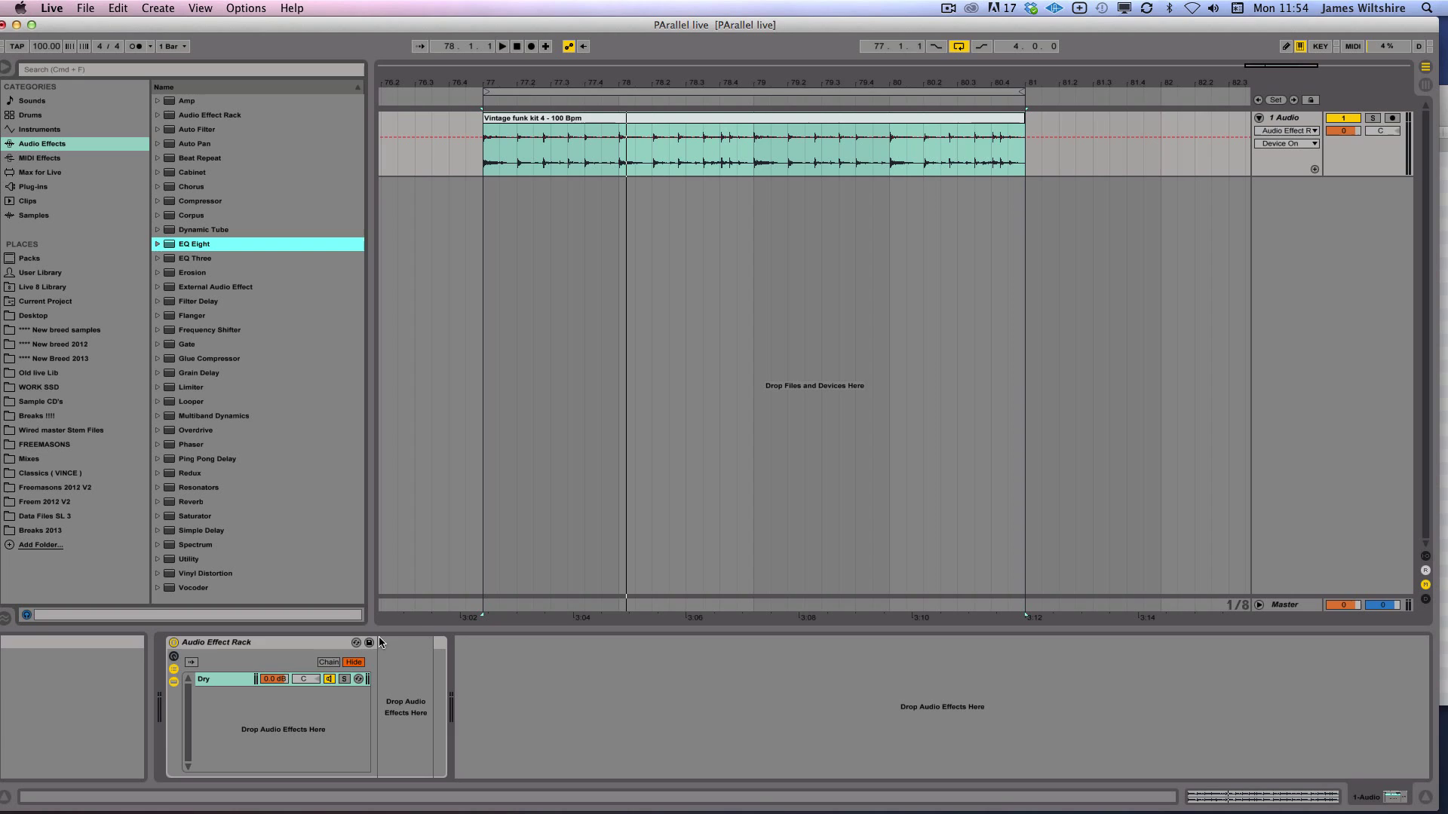
pyautogui.click(191, 245)
pyautogui.moveTo(191, 245); pyautogui.dragTo(228, 702)
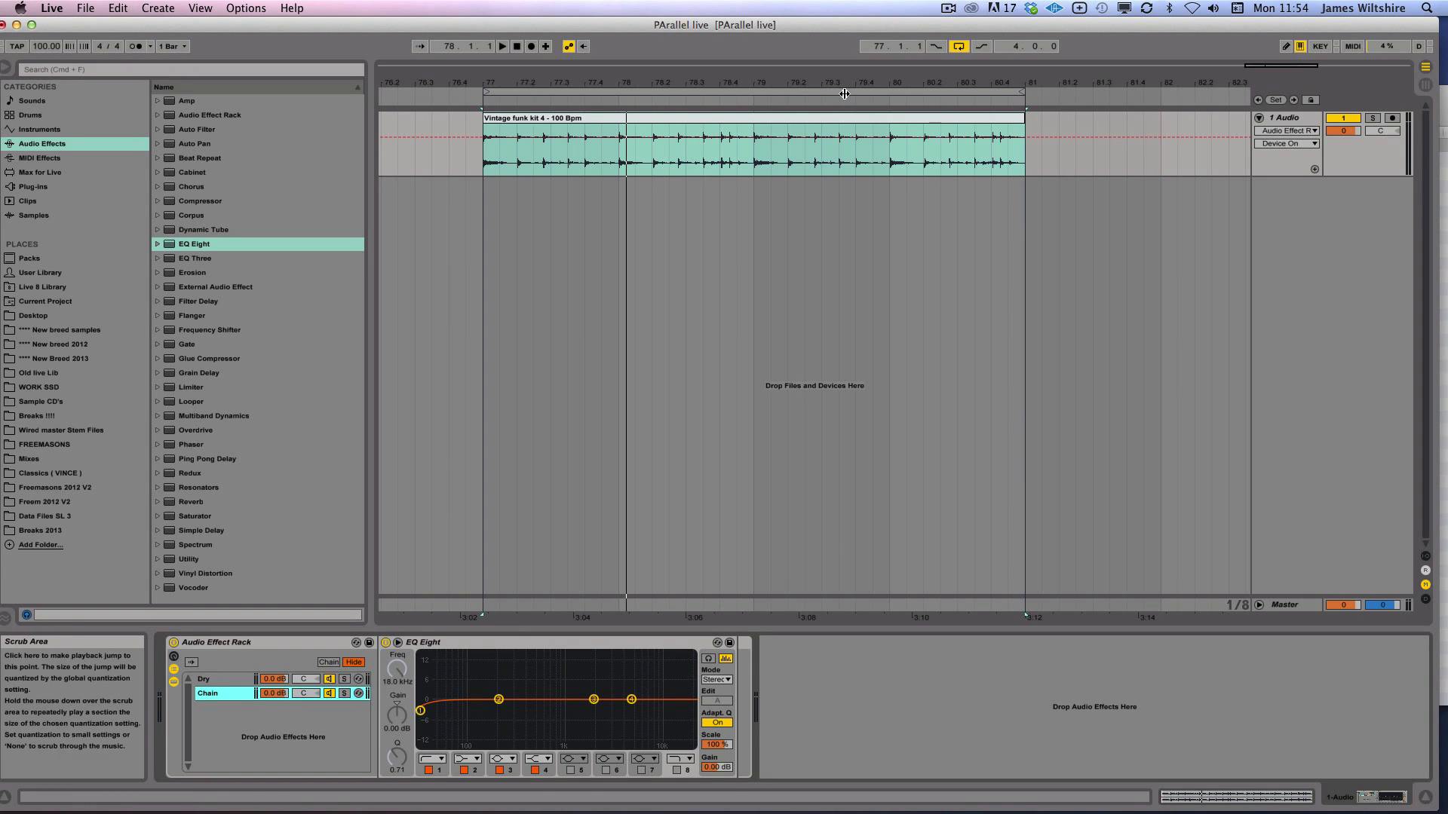
pyautogui.moveTo(843, 120)
pyautogui.mouseDown()
pyautogui.moveTo(859, 123)
pyautogui.moveTo(843, 122)
pyautogui.mouseUp()
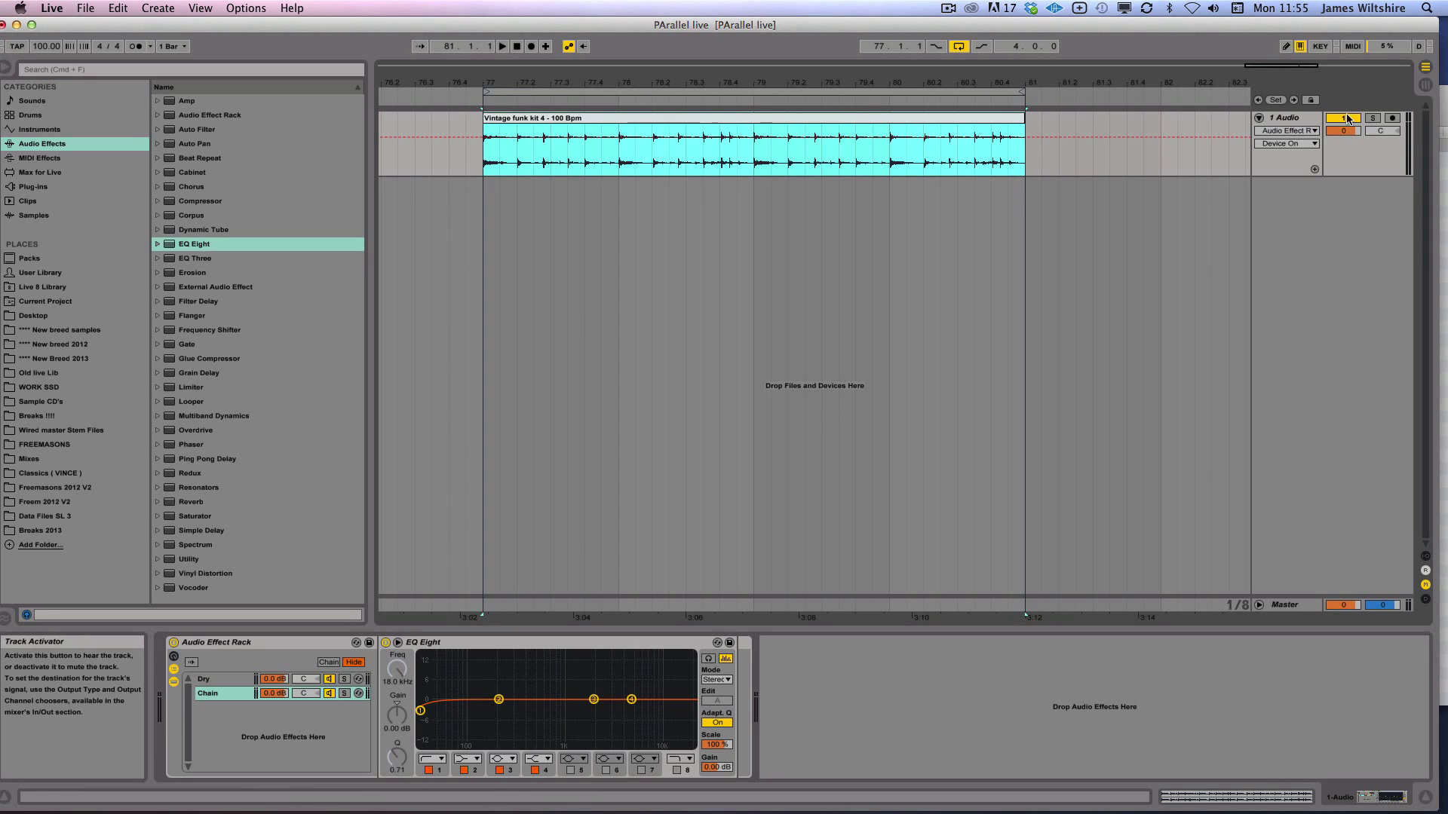
# Switch repeatedly between the Dry chain and the EQ Eight chain to compare which devices each one holds
pyautogui.click(214, 679)
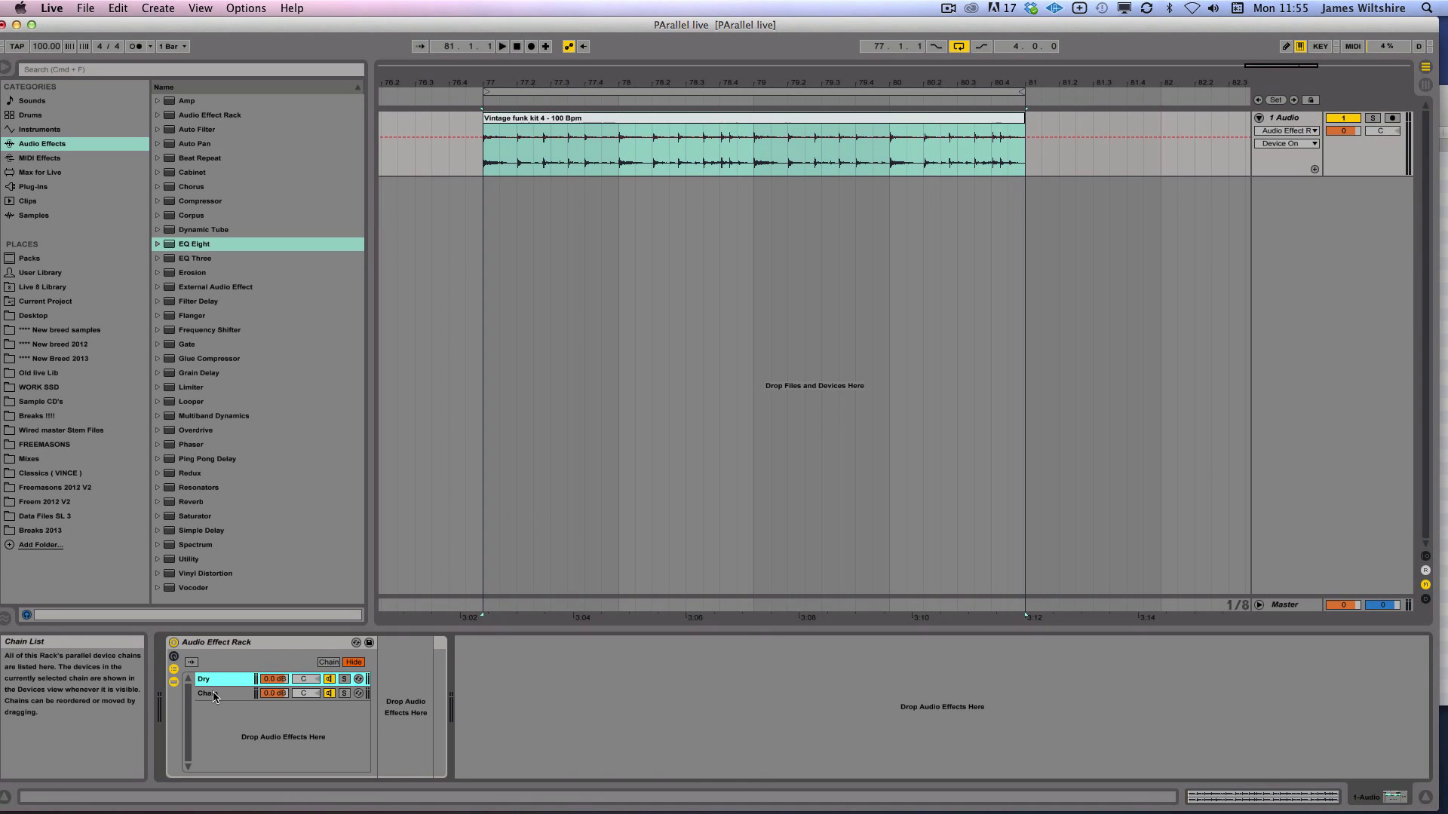
pyautogui.click(214, 693)
pyautogui.click(215, 678)
pyautogui.click(214, 693)
pyautogui.click(214, 678)
pyautogui.click(215, 692)
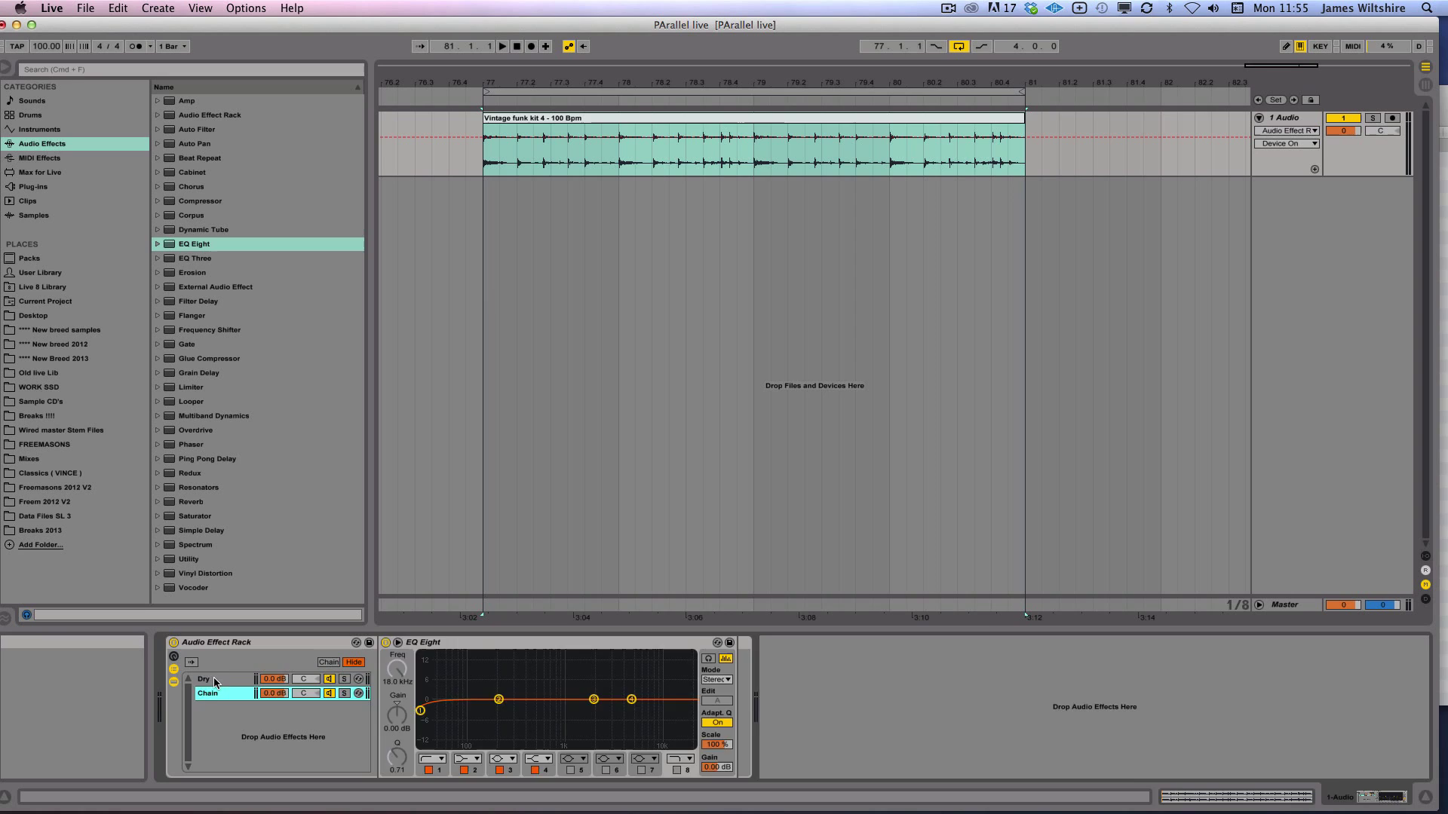
pyautogui.click(214, 677)
pyautogui.click(214, 693)
pyautogui.click(214, 677)
pyautogui.click(214, 693)
pyautogui.click(215, 678)
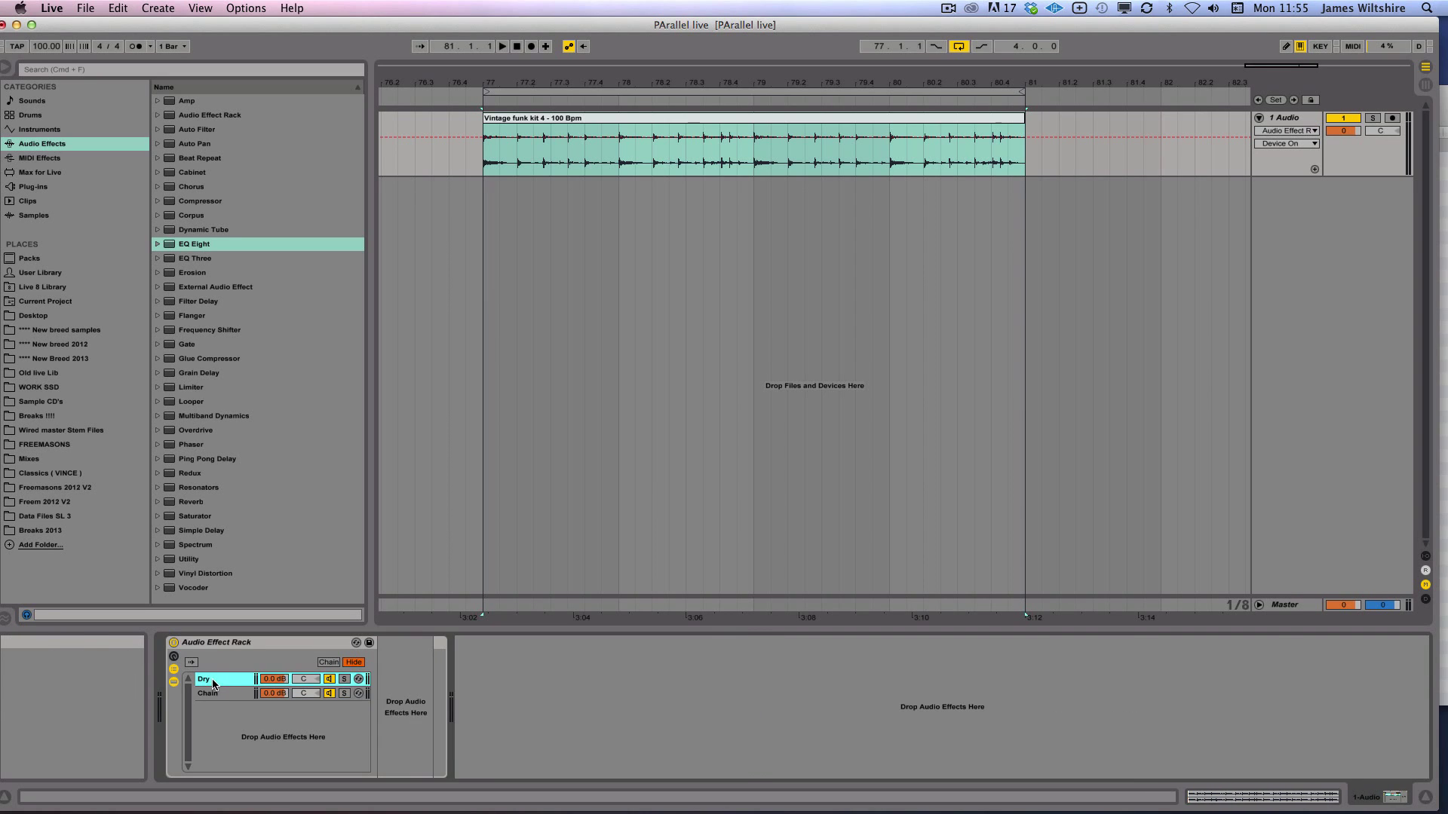
# Show the second chain's EQ Eight and turn off its filter 1
pyautogui.click(214, 693)
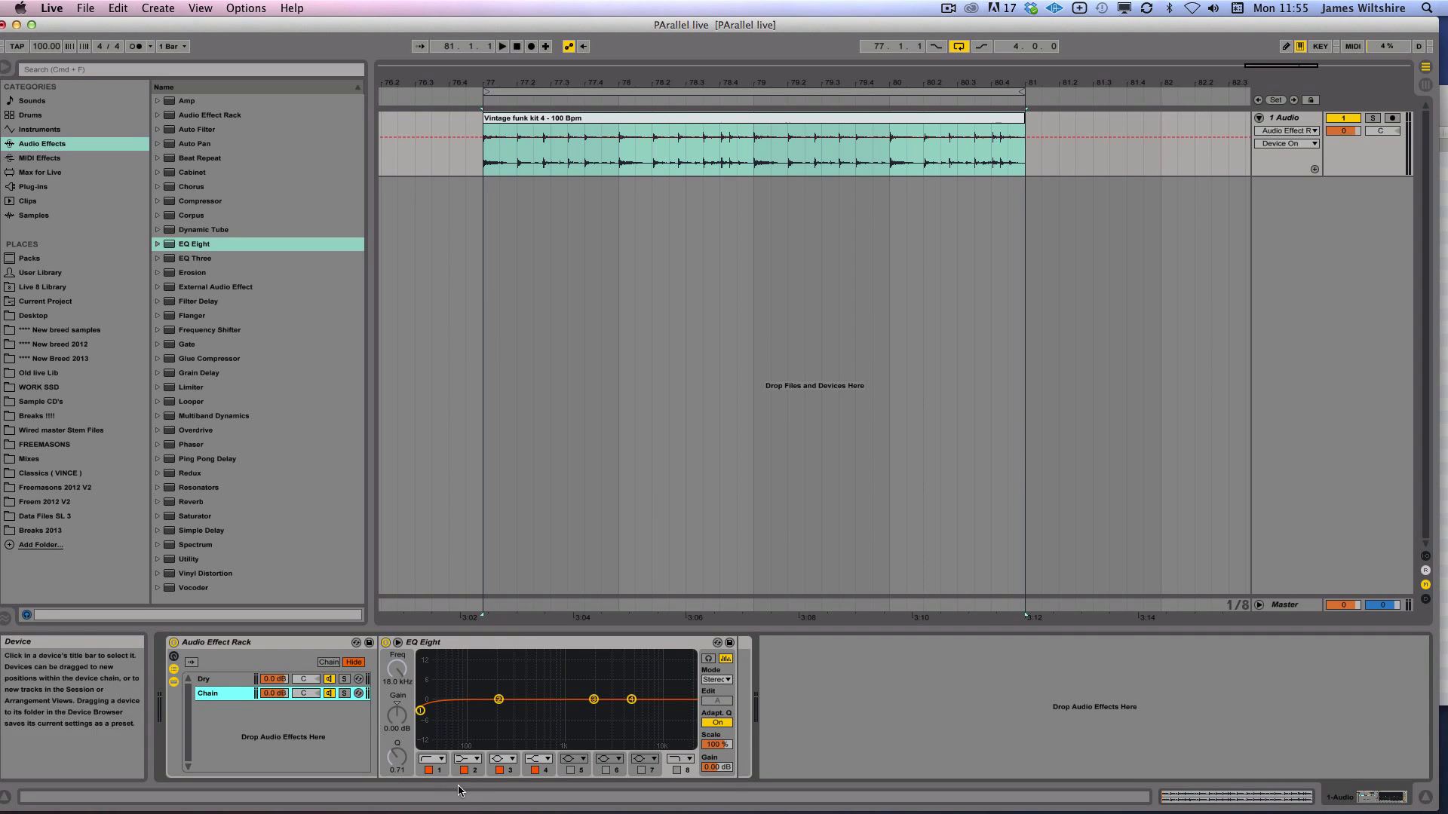
pyautogui.click(427, 770)
pyautogui.click(439, 770)
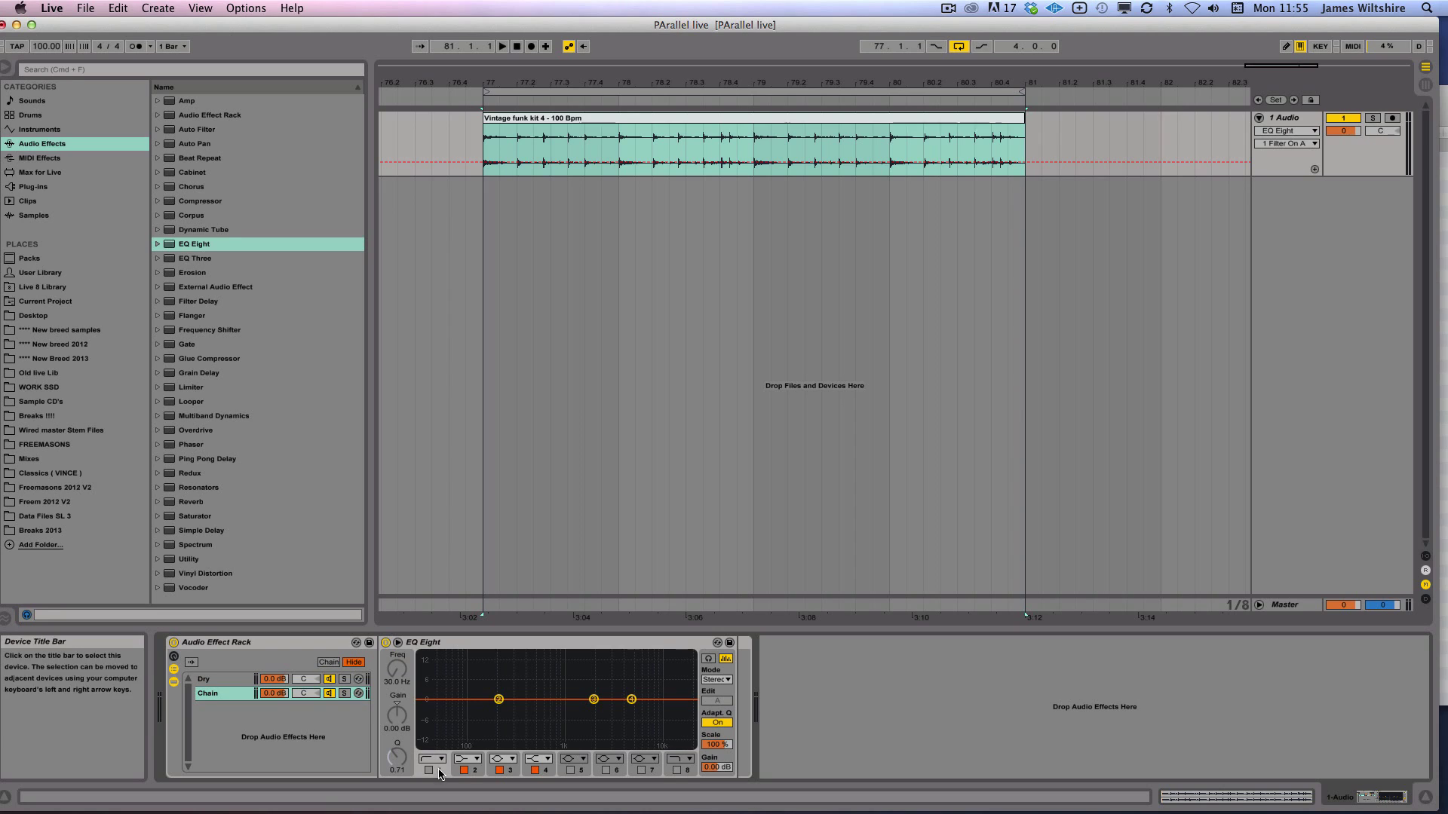
# Play the loop while switching the Audio Effect Rack off and on to compare the levels
pyautogui.click(174, 643)
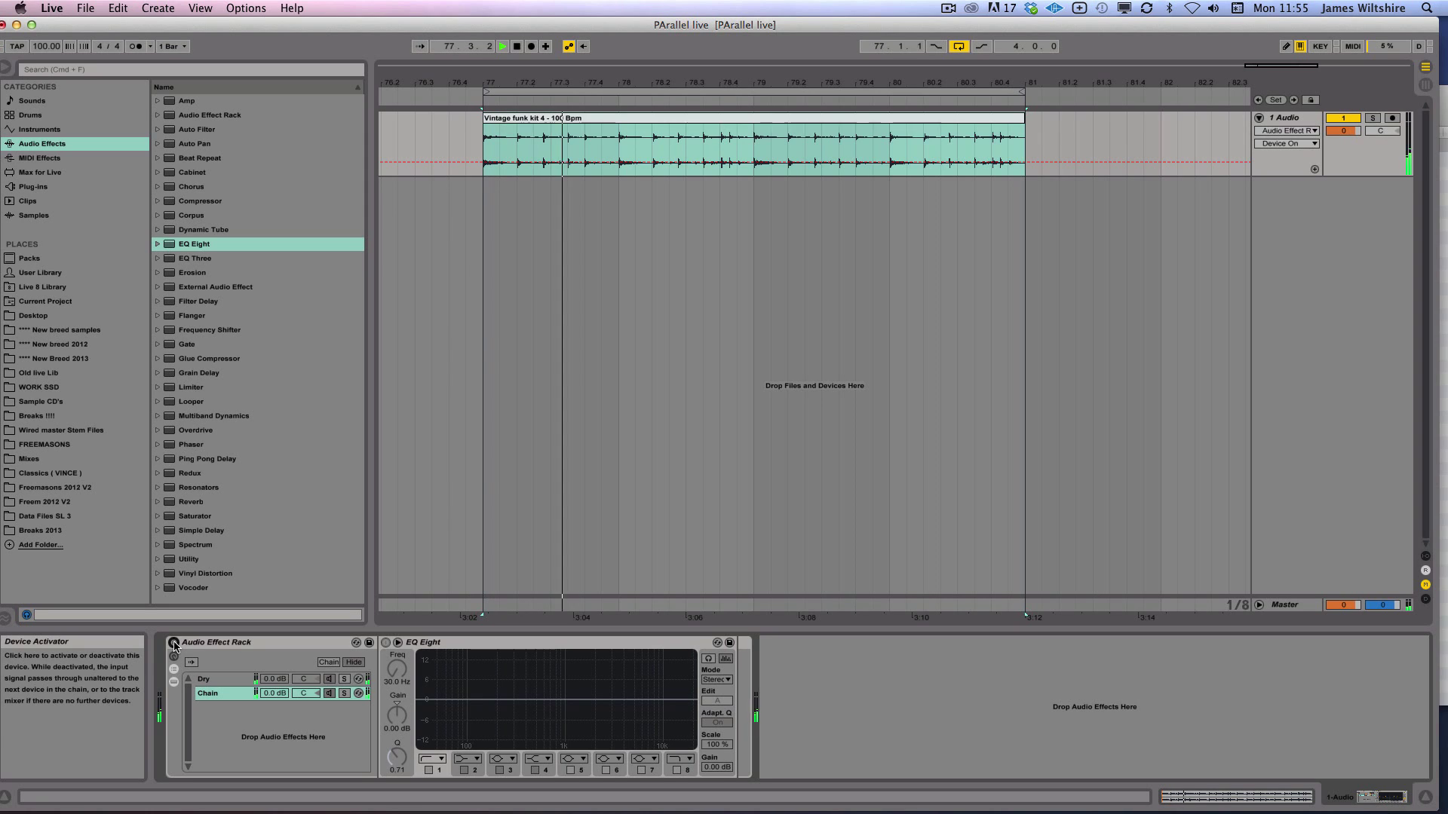
pyautogui.click(173, 643)
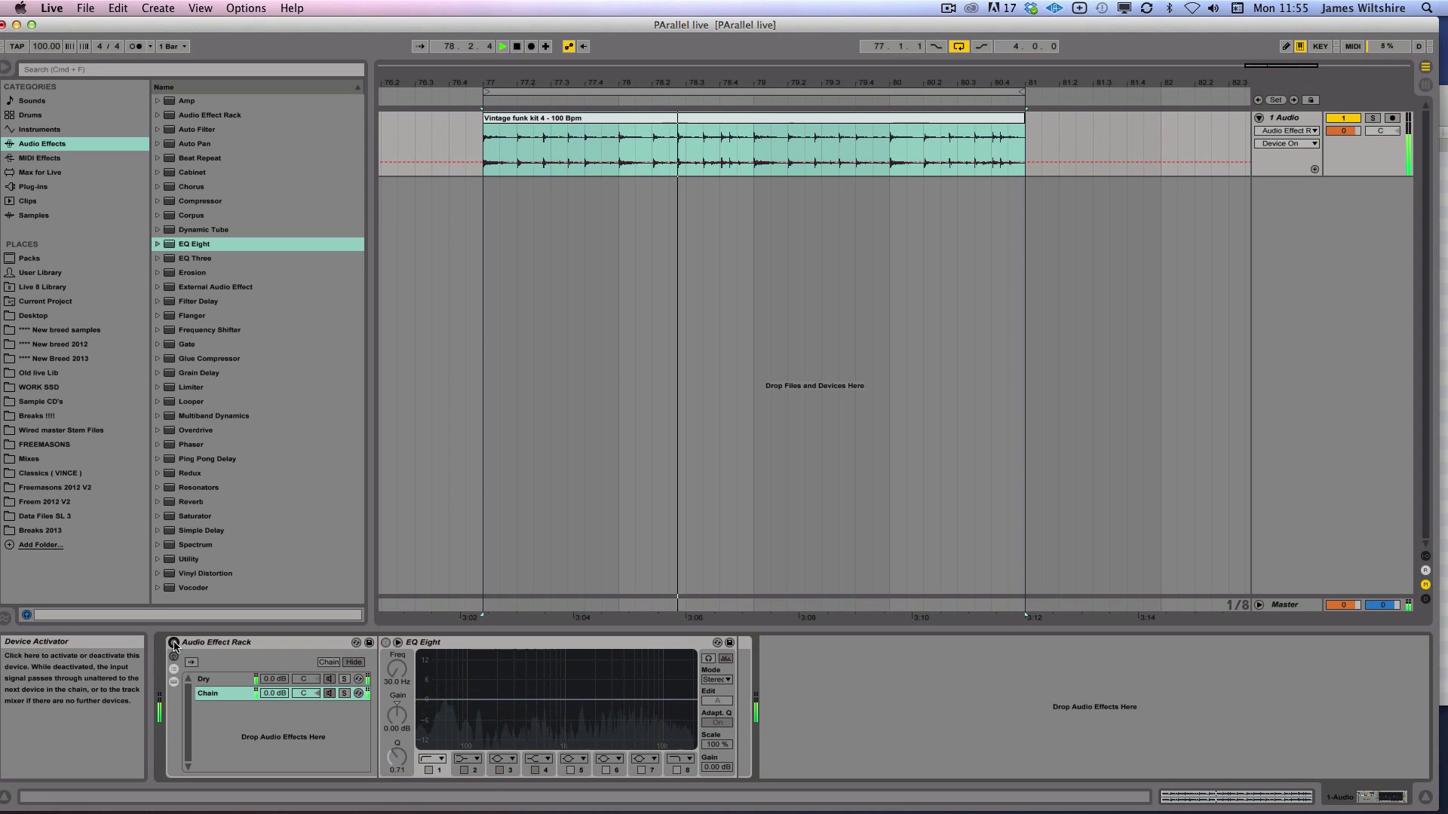
pyautogui.click(173, 644)
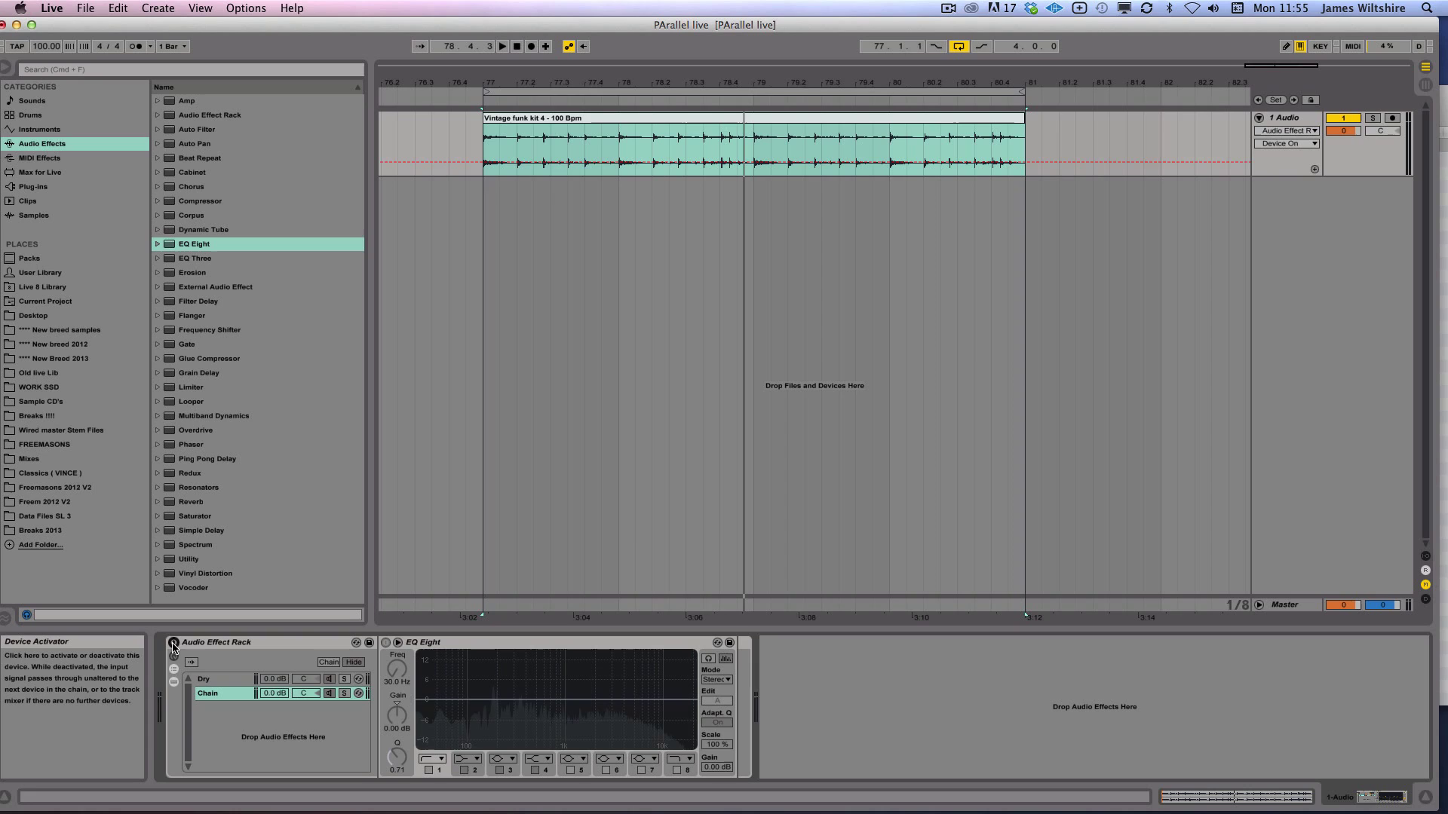
pyautogui.click(173, 643)
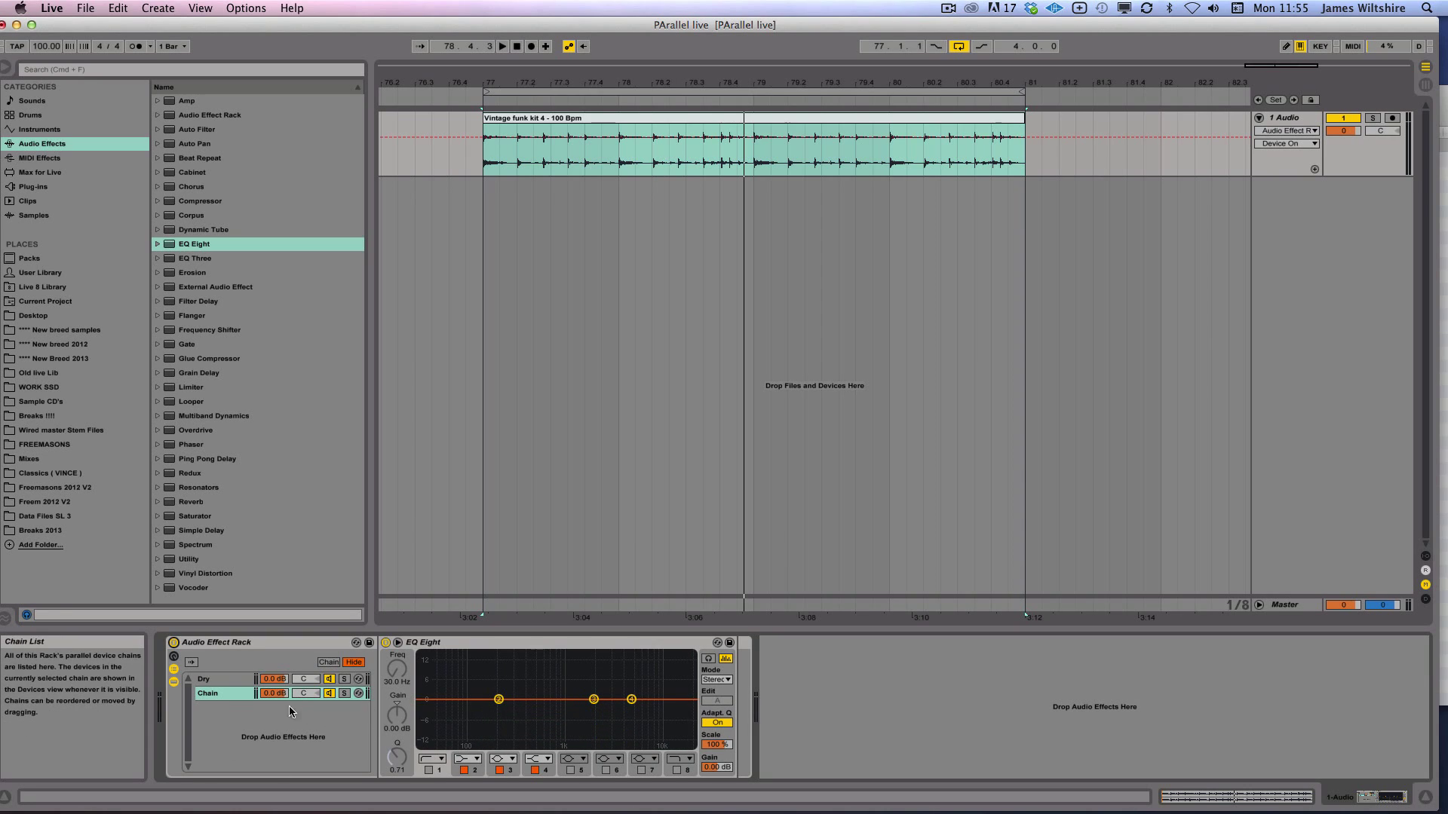
# Set the Dry chain's volume to -5.6 dB and the EQ Eight chain's to -7.0 dB, and solo the EQ Eight chain
pyautogui.moveTo(275, 679); pyautogui.dragTo(275, 699)
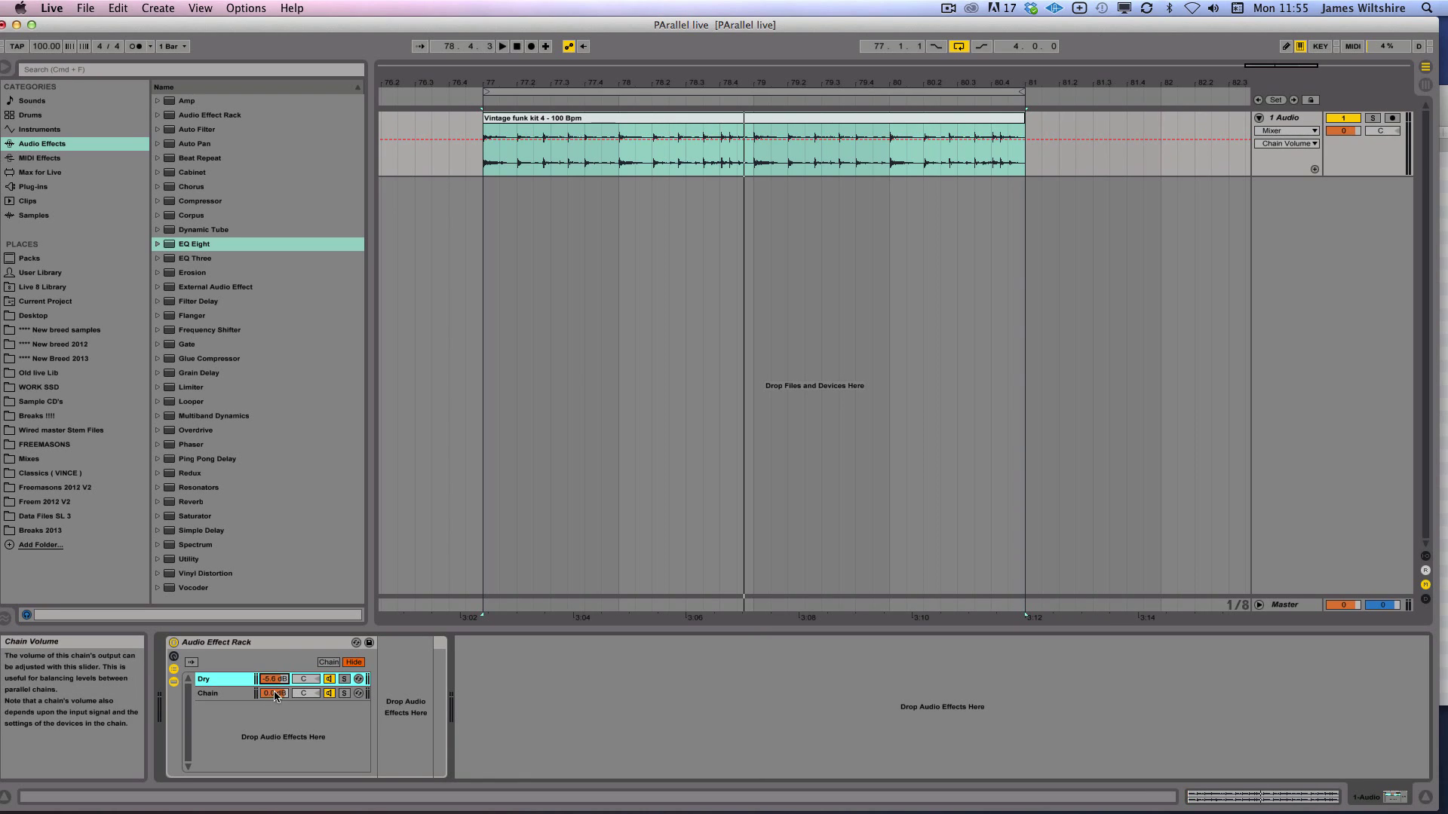
pyautogui.moveTo(274, 699); pyautogui.dragTo(275, 688)
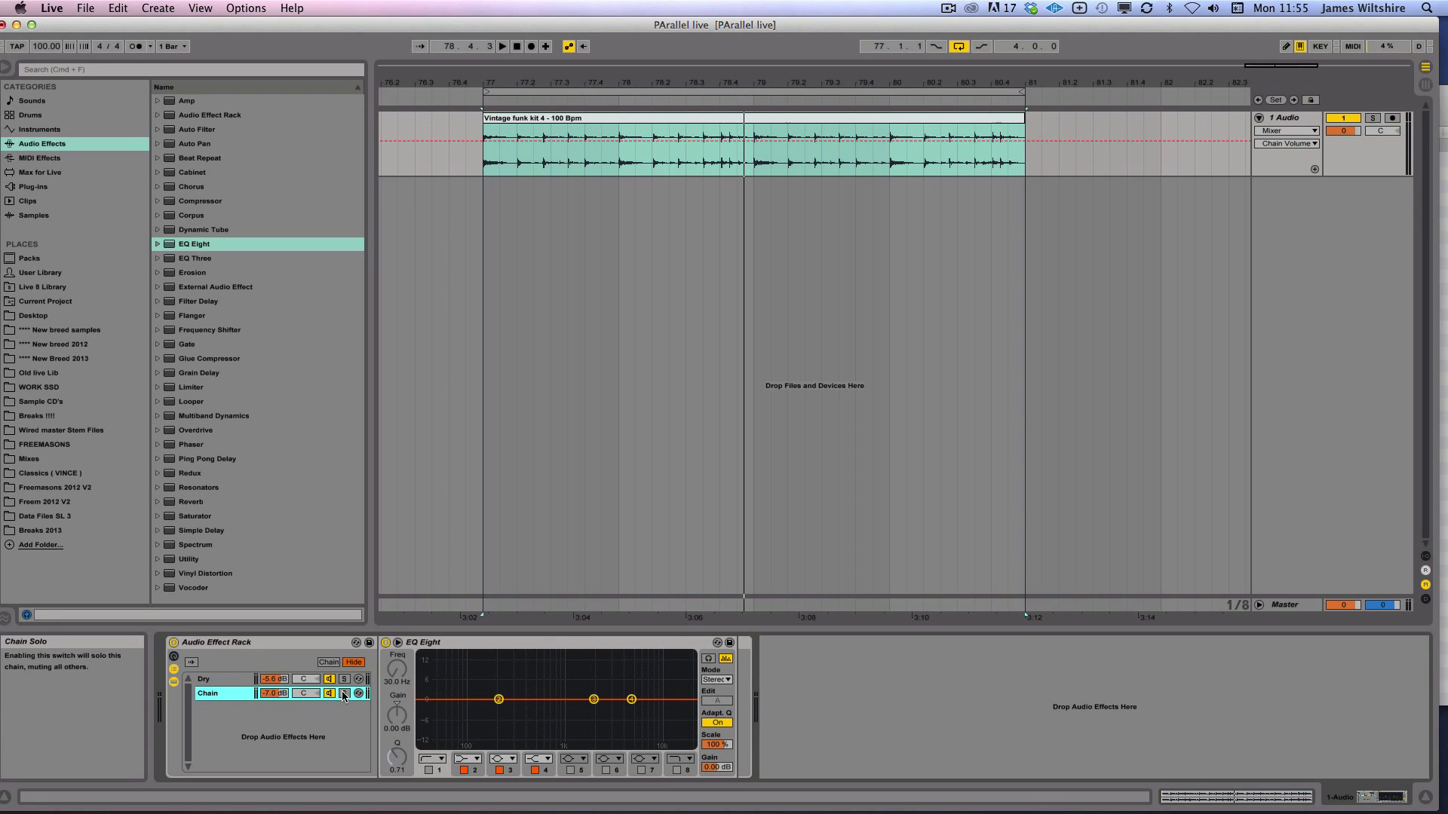
pyautogui.click(309, 682)
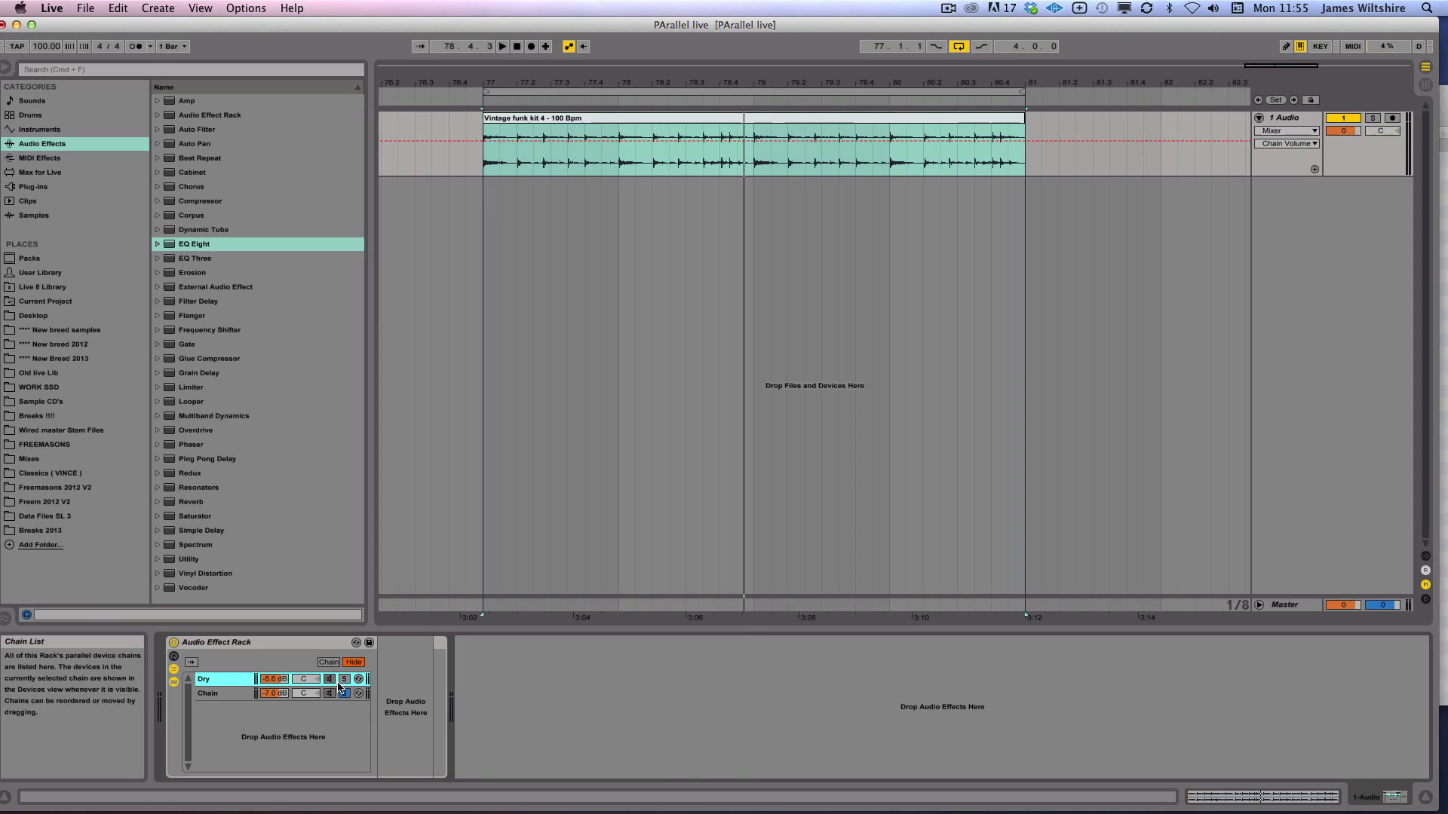
# Rename the EQ Eight chain as Top end
pyautogui.click(218, 694)
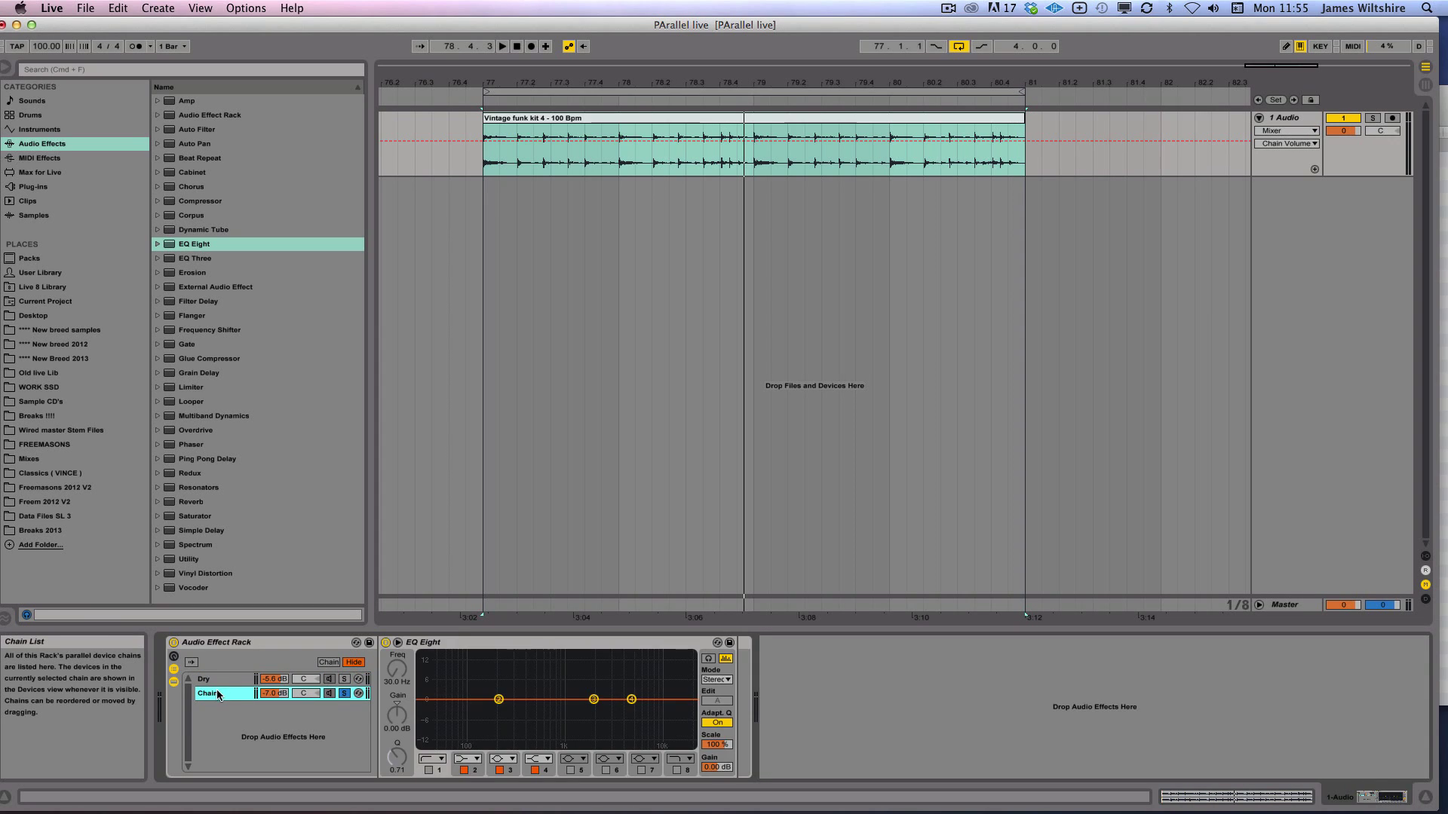
pyautogui.doubleClick(218, 695)
pyautogui.press('super+z')
# Boost filter 4 of the Top end chain's EQ Eight by 6.90 dB at 2.00 kHz while auditioning the loop
pyautogui.click(537, 774)
pyautogui.press('space')
pyautogui.moveTo(398, 715); pyautogui.dragTo(397, 680)
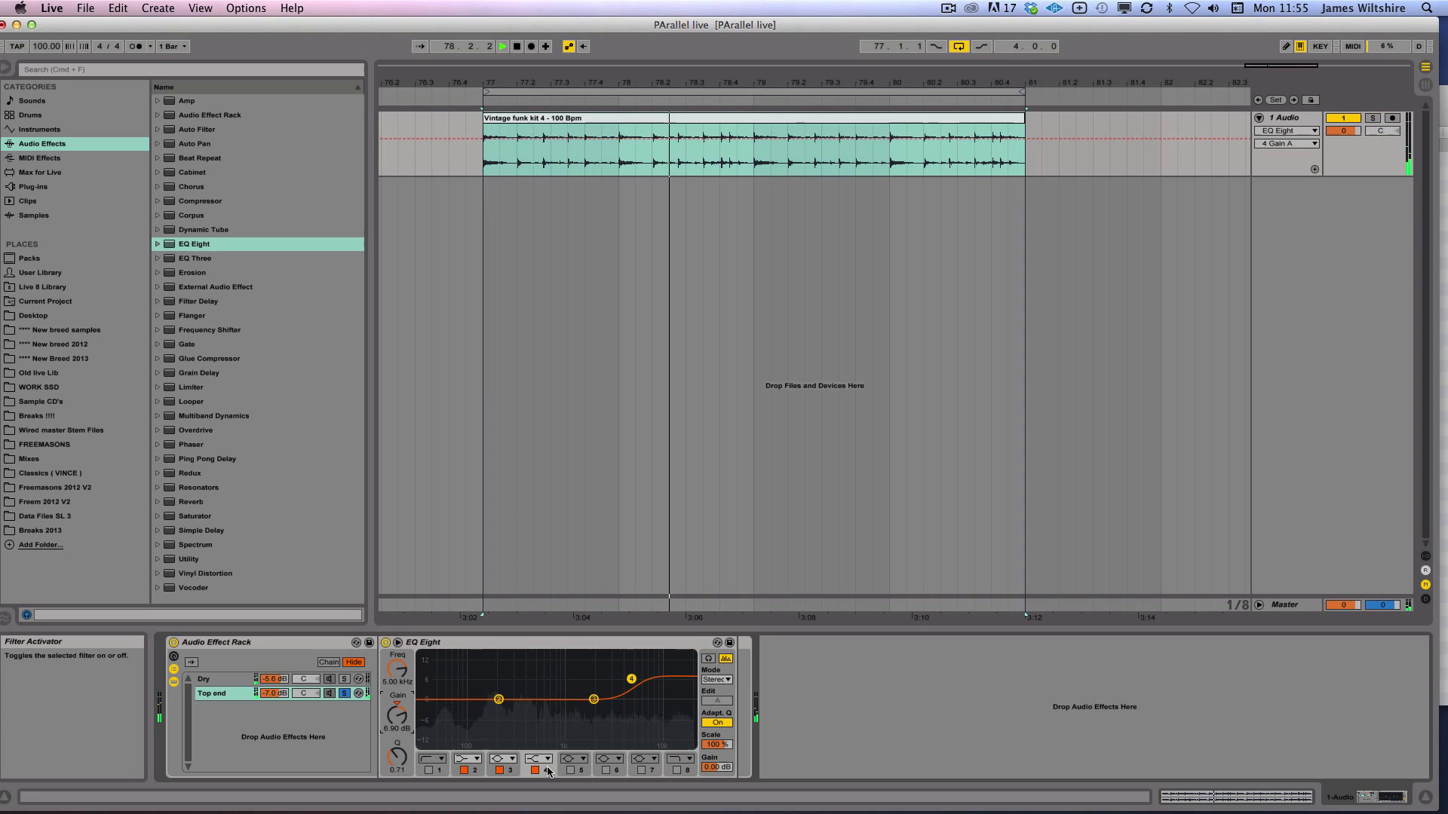
pyautogui.press('space')
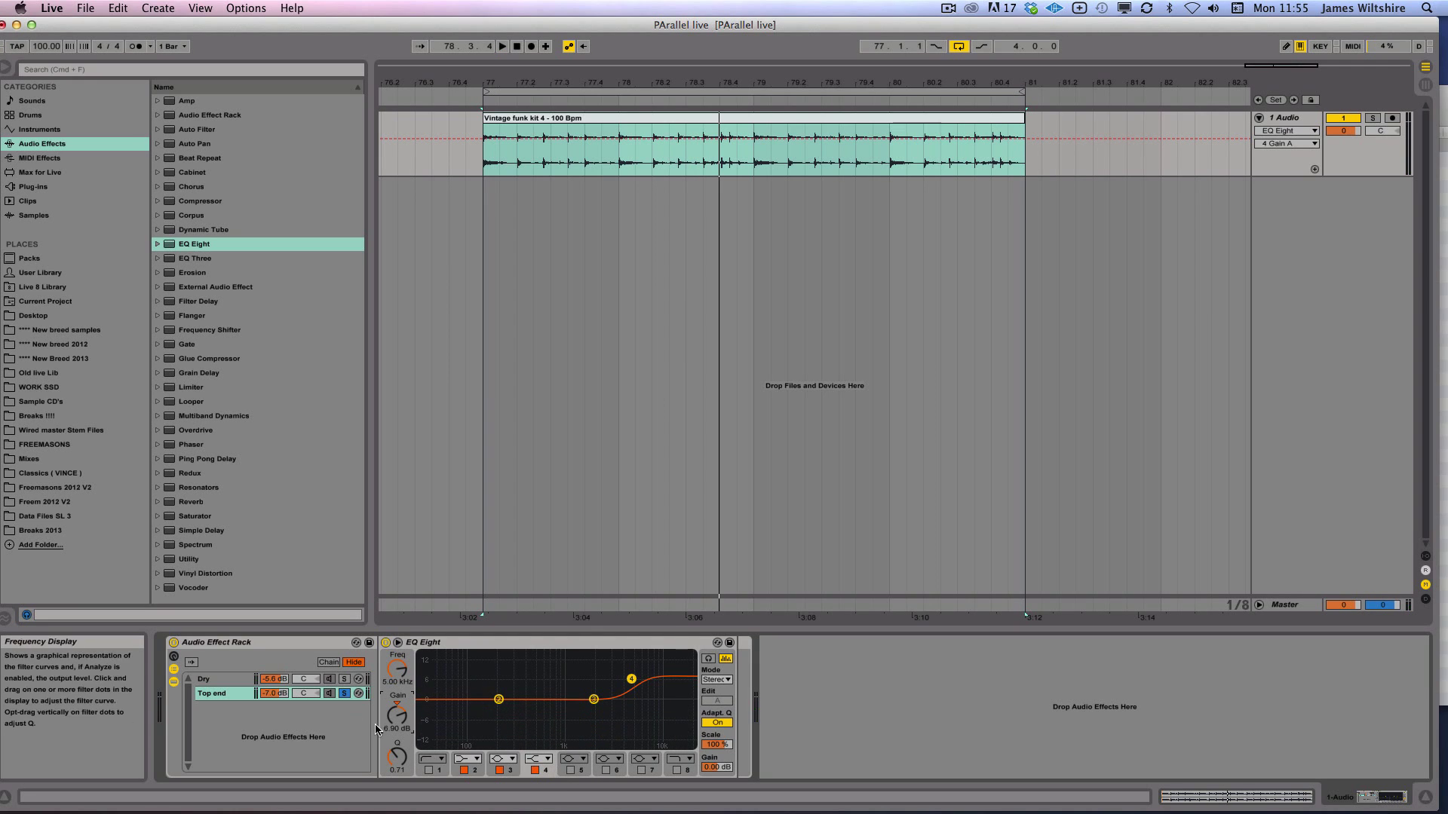
pyautogui.moveTo(397, 669); pyautogui.dragTo(395, 669)
pyautogui.press('space')
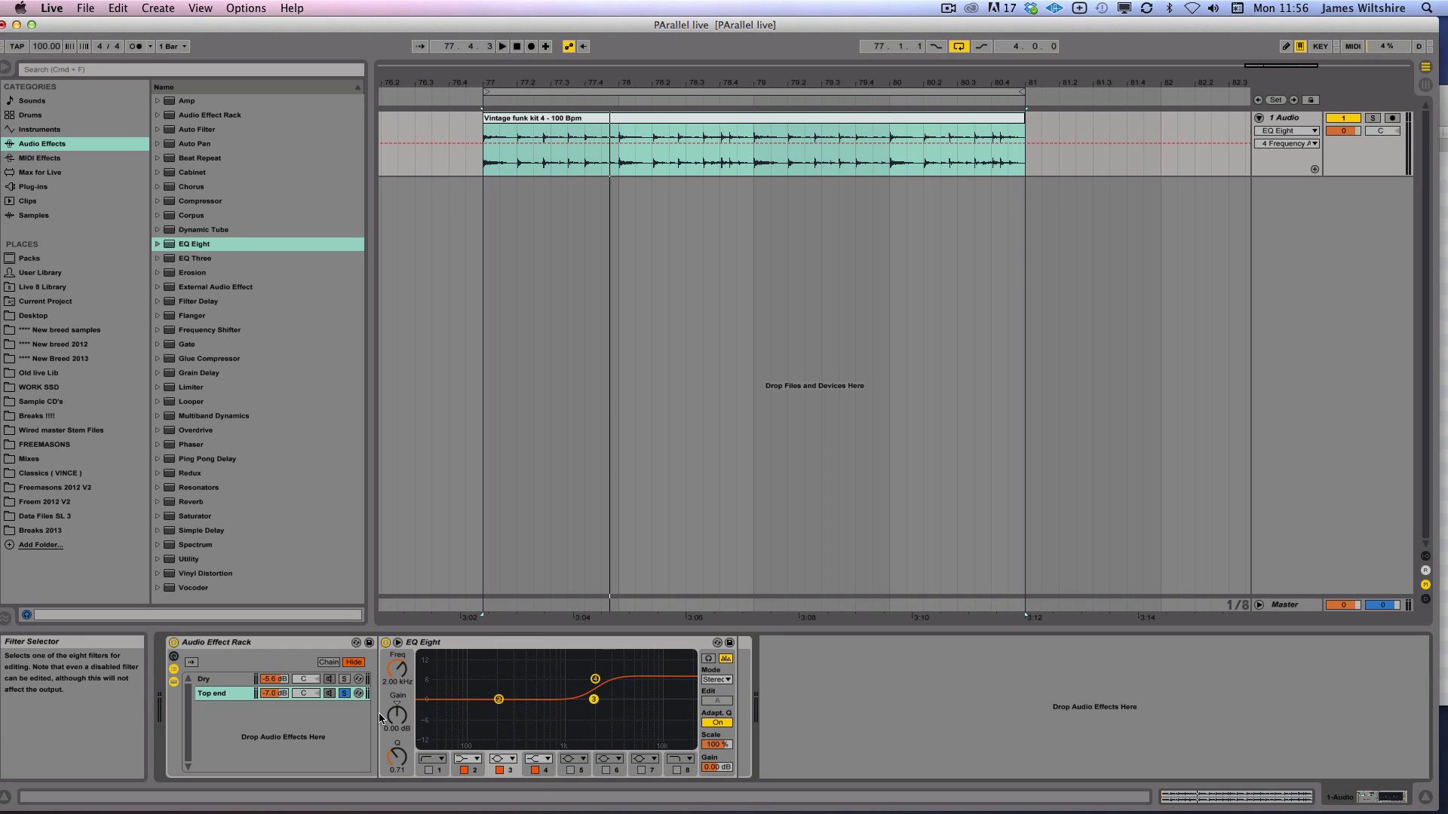
# Move EQ Eight's filter 3 to about 9.84 kHz with a boost of about 4.09 dB while auditioning the loop
pyautogui.scroll(5, 395, 714)
pyautogui.moveTo(594, 689); pyautogui.dragTo(650, 683)
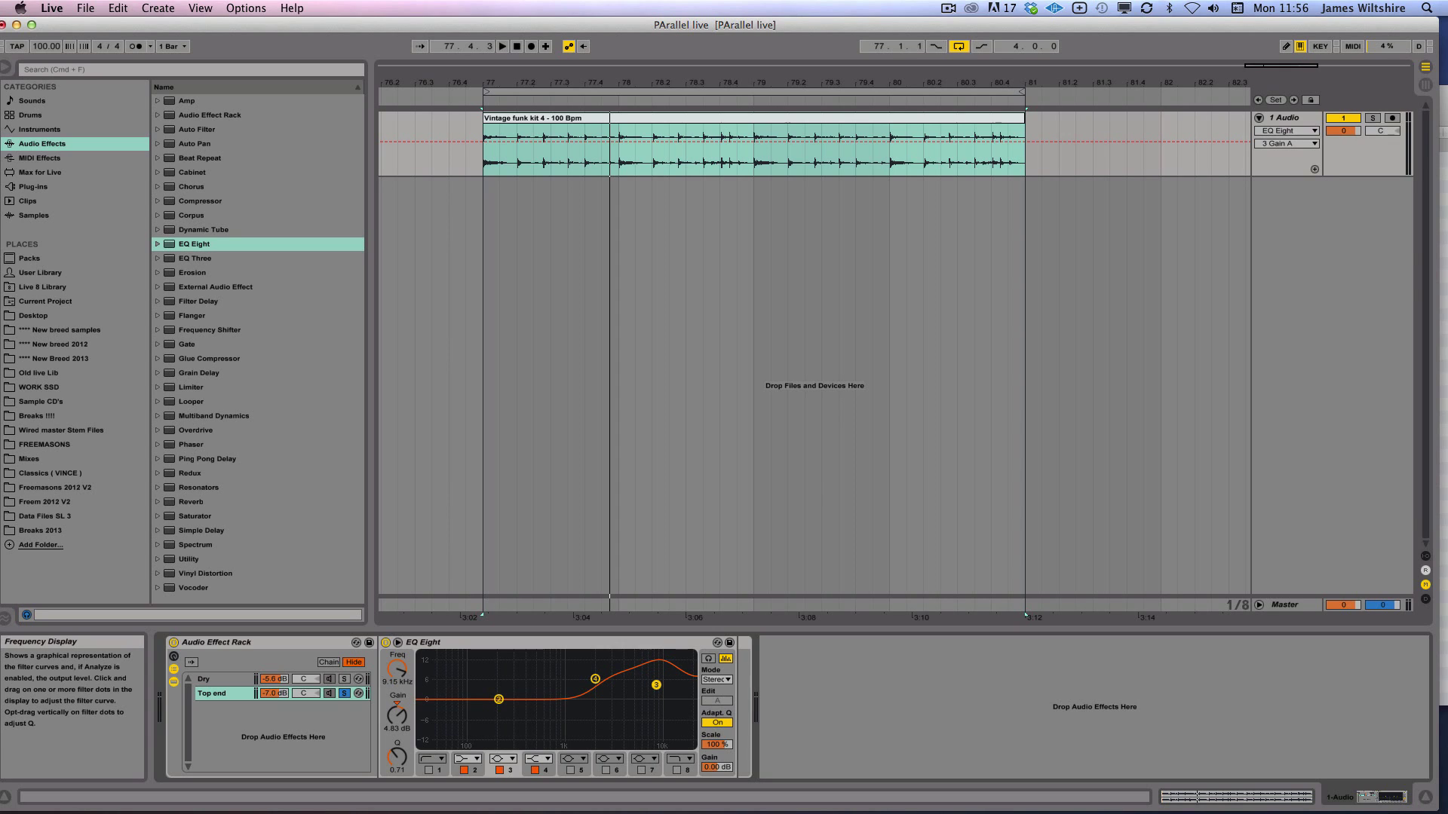
pyautogui.press('space')
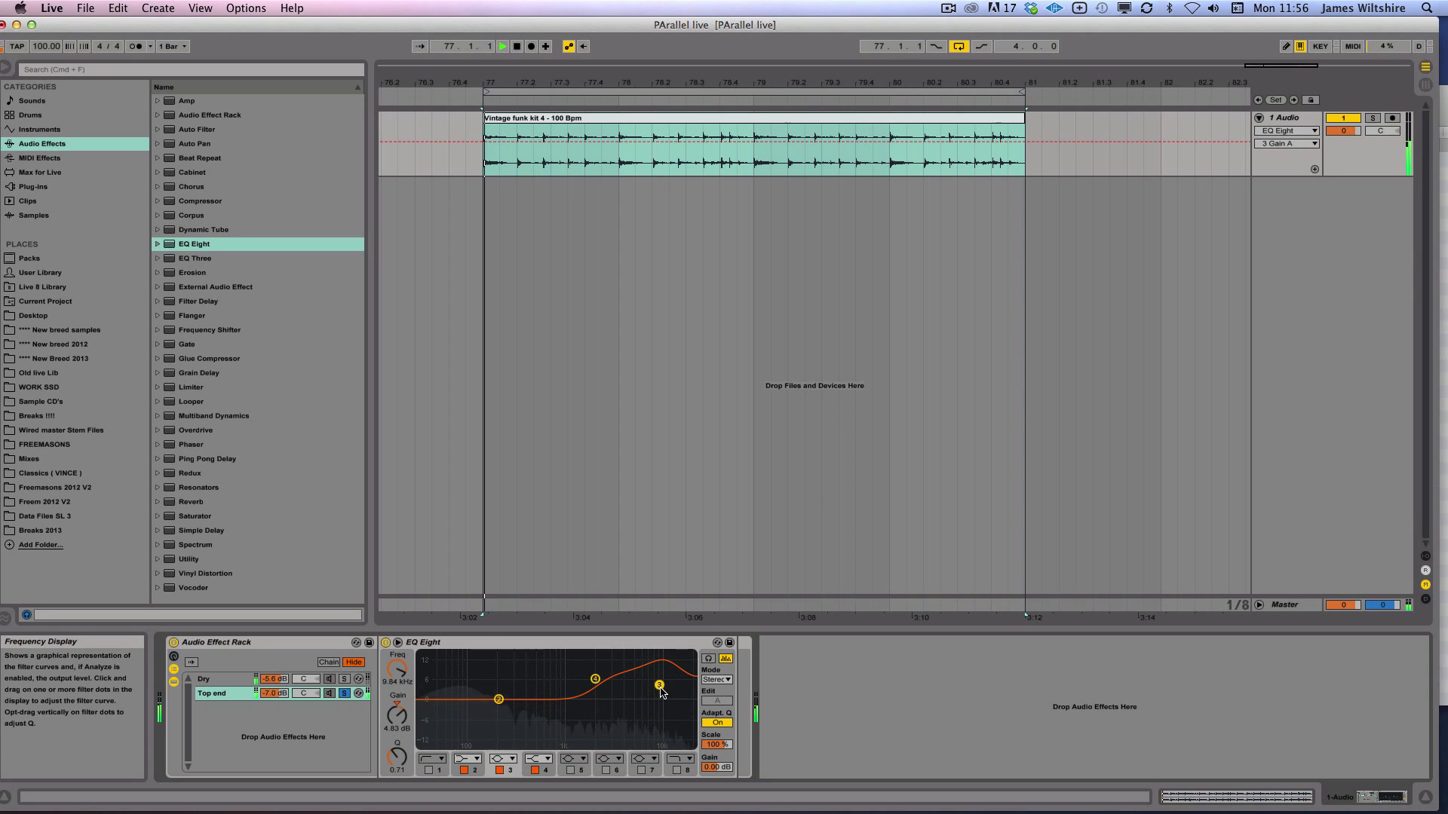
pyautogui.moveTo(655, 685); pyautogui.dragTo(655, 688)
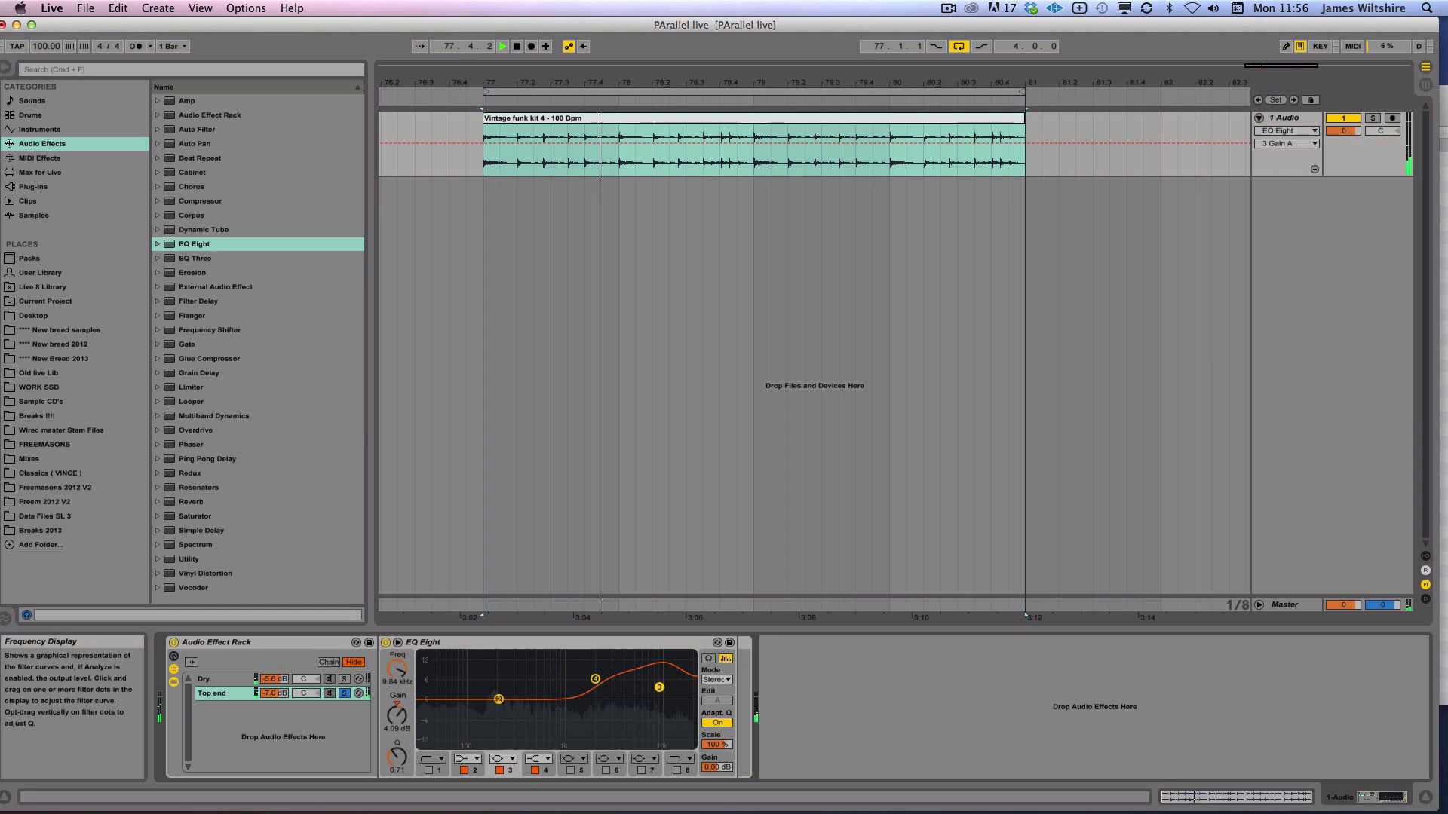
pyautogui.press('space')
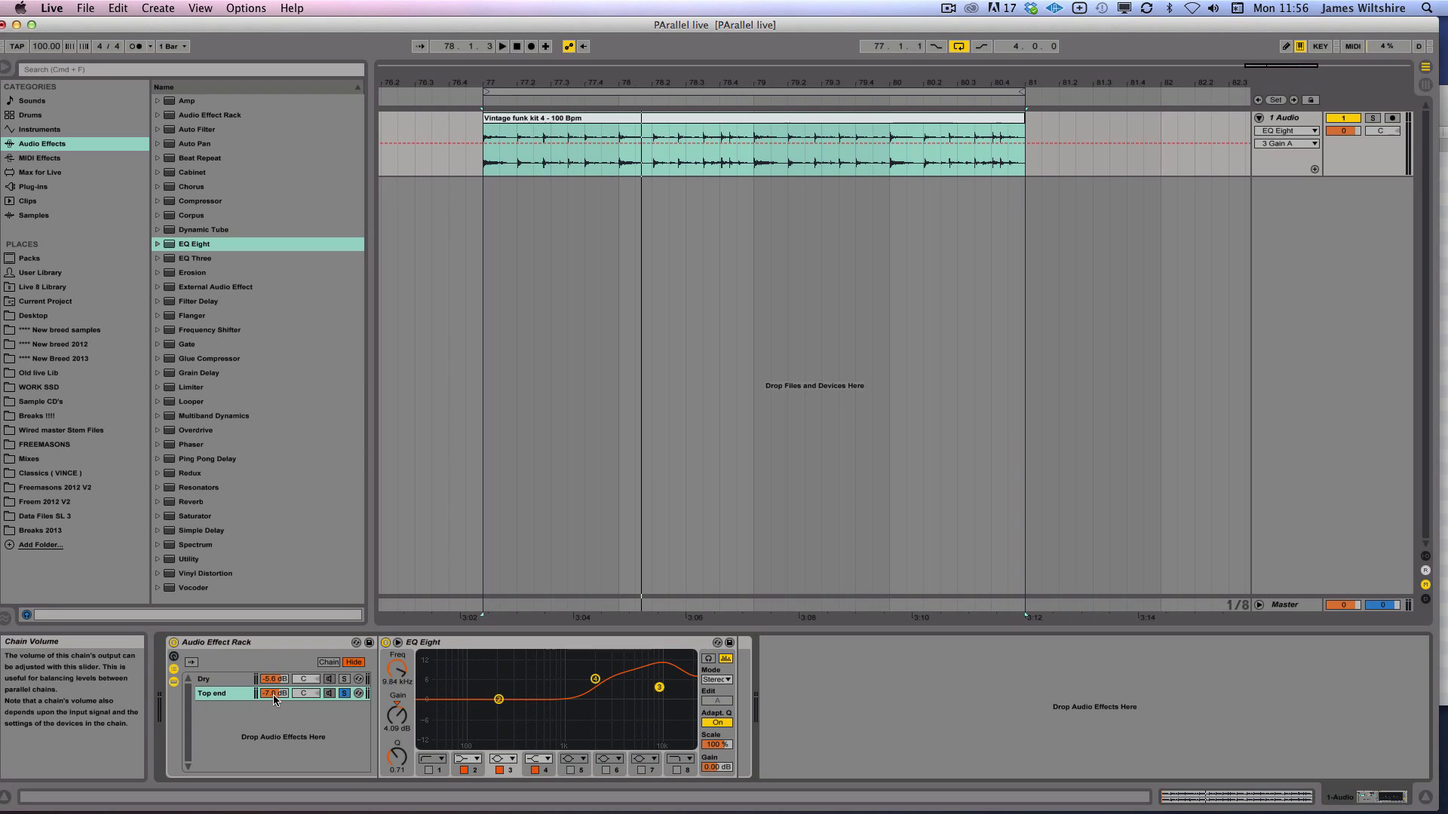
# Pull the Top end chain's volume down to -inf dB and turn off its solo
pyautogui.moveTo(276, 691); pyautogui.dragTo(276, 690)
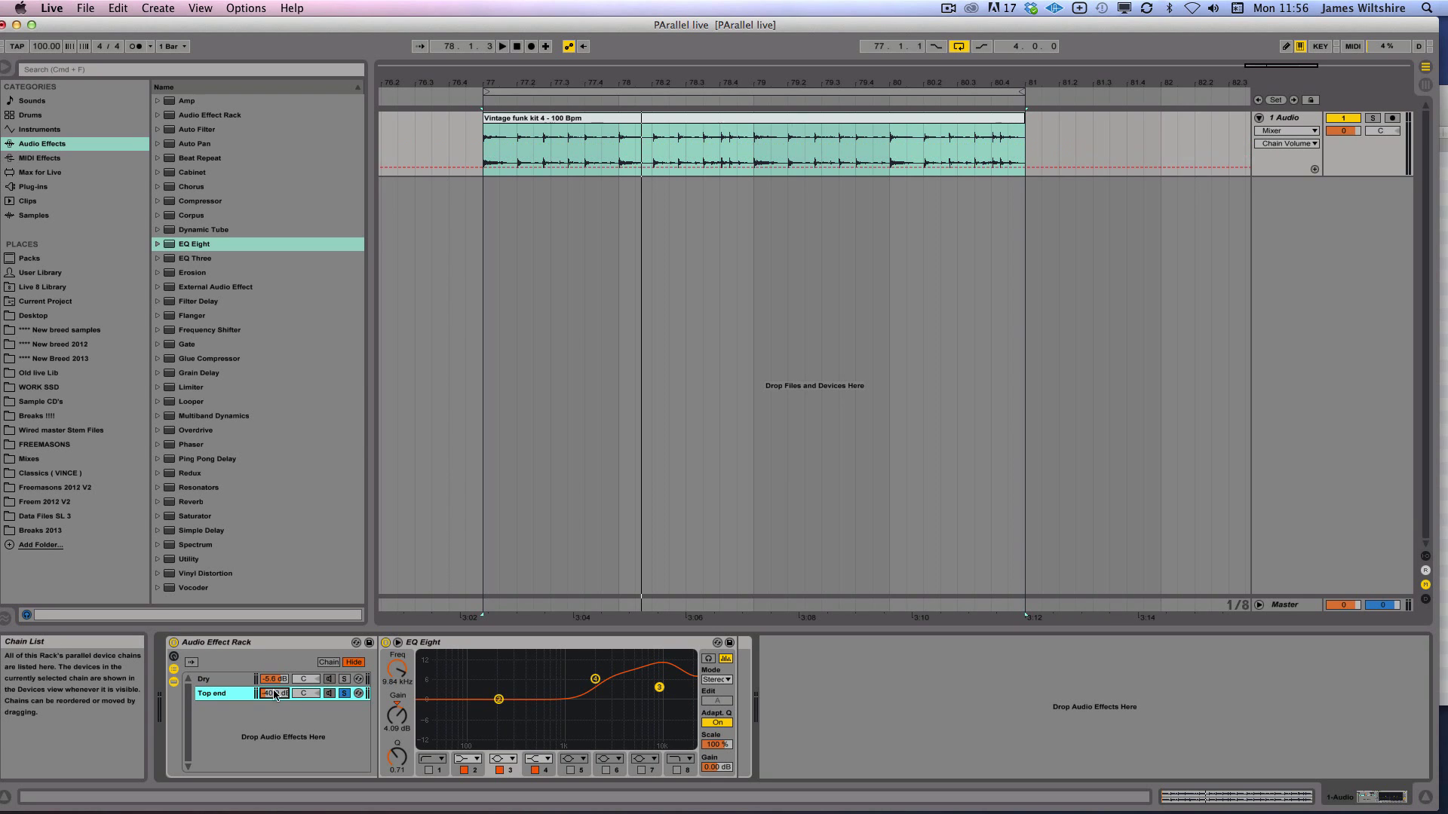
pyautogui.moveTo(275, 692); pyautogui.dragTo(276, 691)
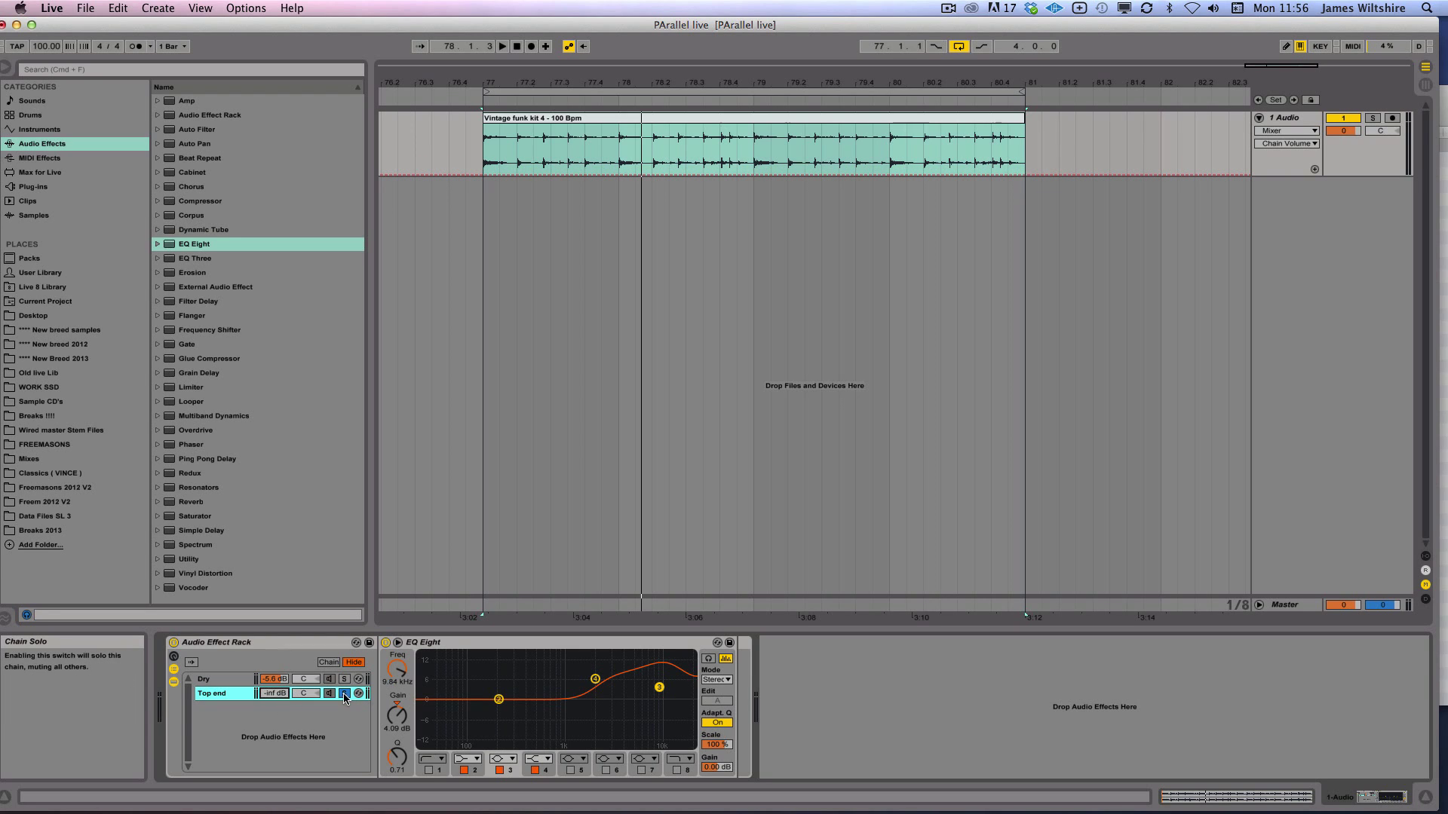
pyautogui.click(215, 680)
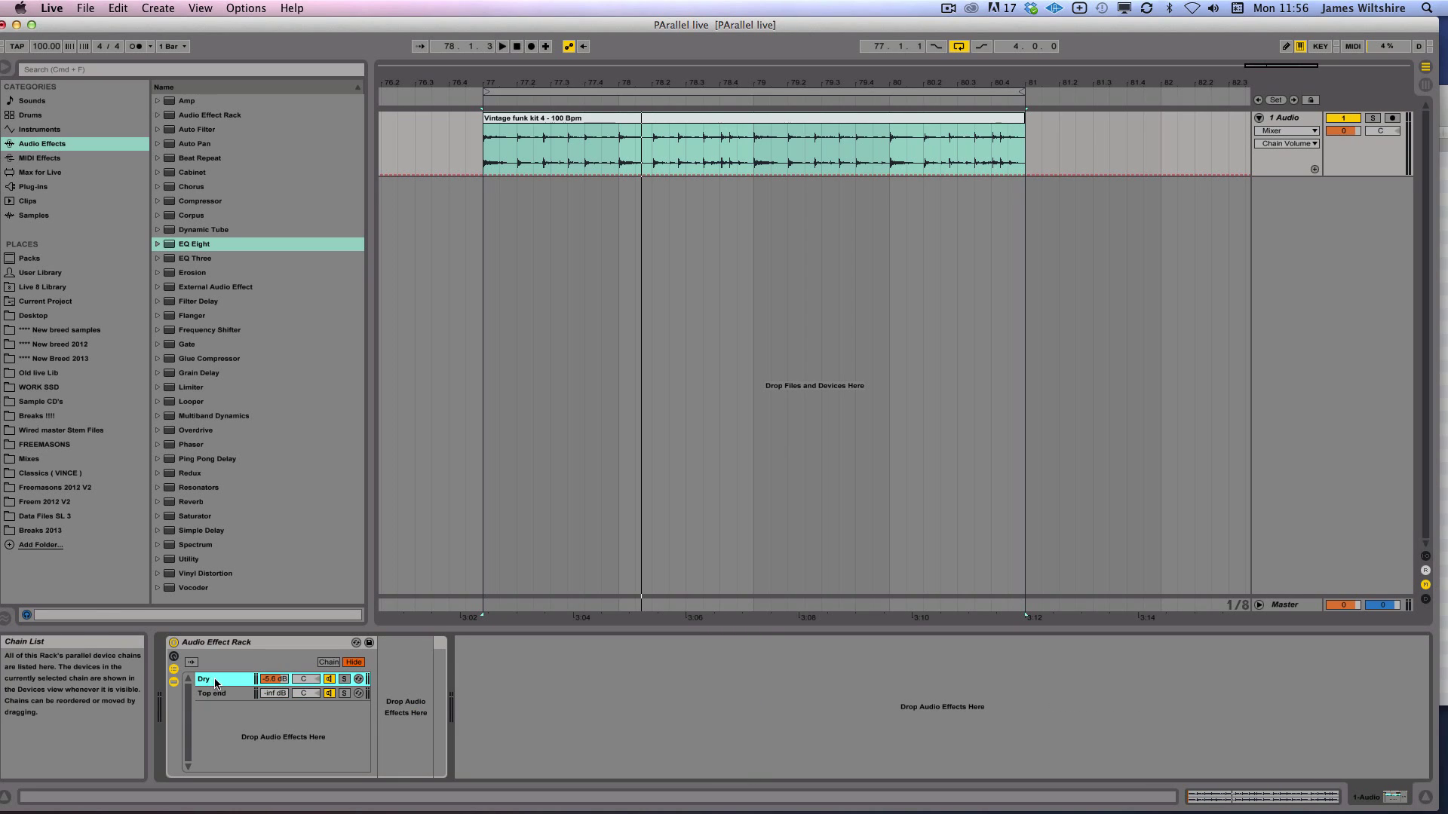
pyautogui.click(217, 694)
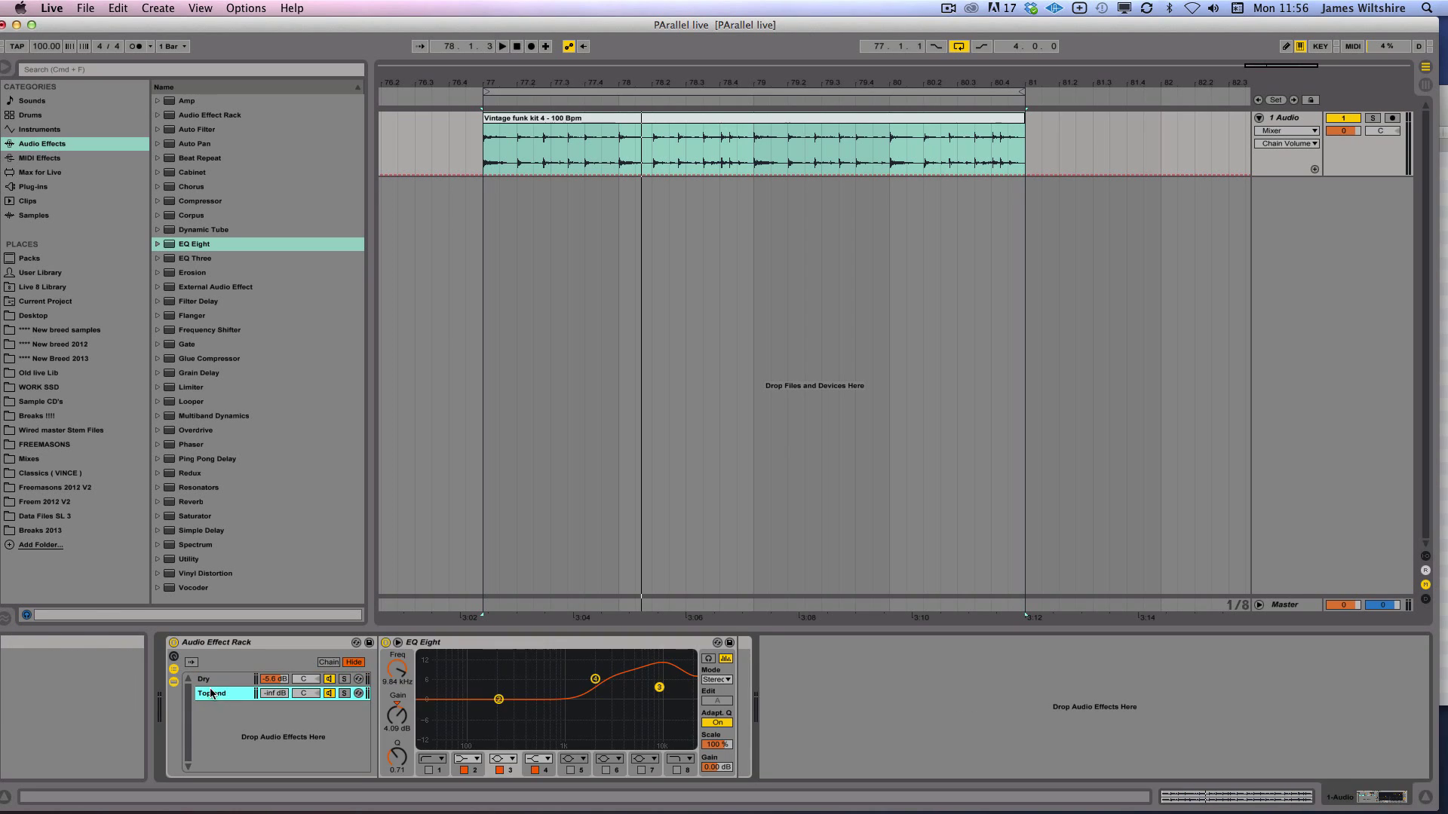
# Raise the Top end chain's volume to -12.7 dB while the loop plays to blend it with Dry
pyautogui.click(273, 695)
pyautogui.press('space')
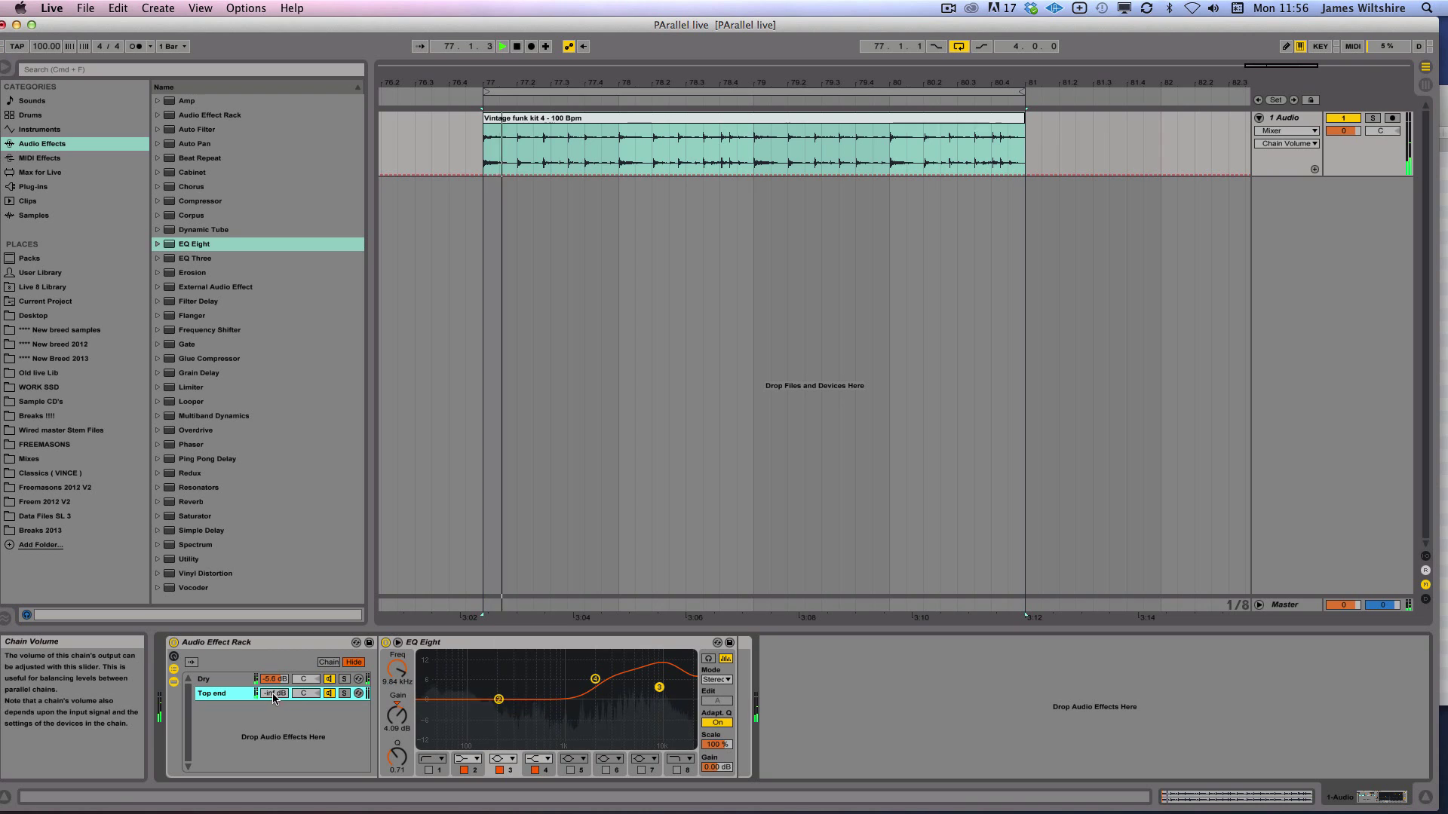
pyautogui.moveTo(273, 695)
pyautogui.mouseDown()
pyautogui.moveTo(273, 653)
pyautogui.moveTo(274, 697)
pyautogui.mouseUp()
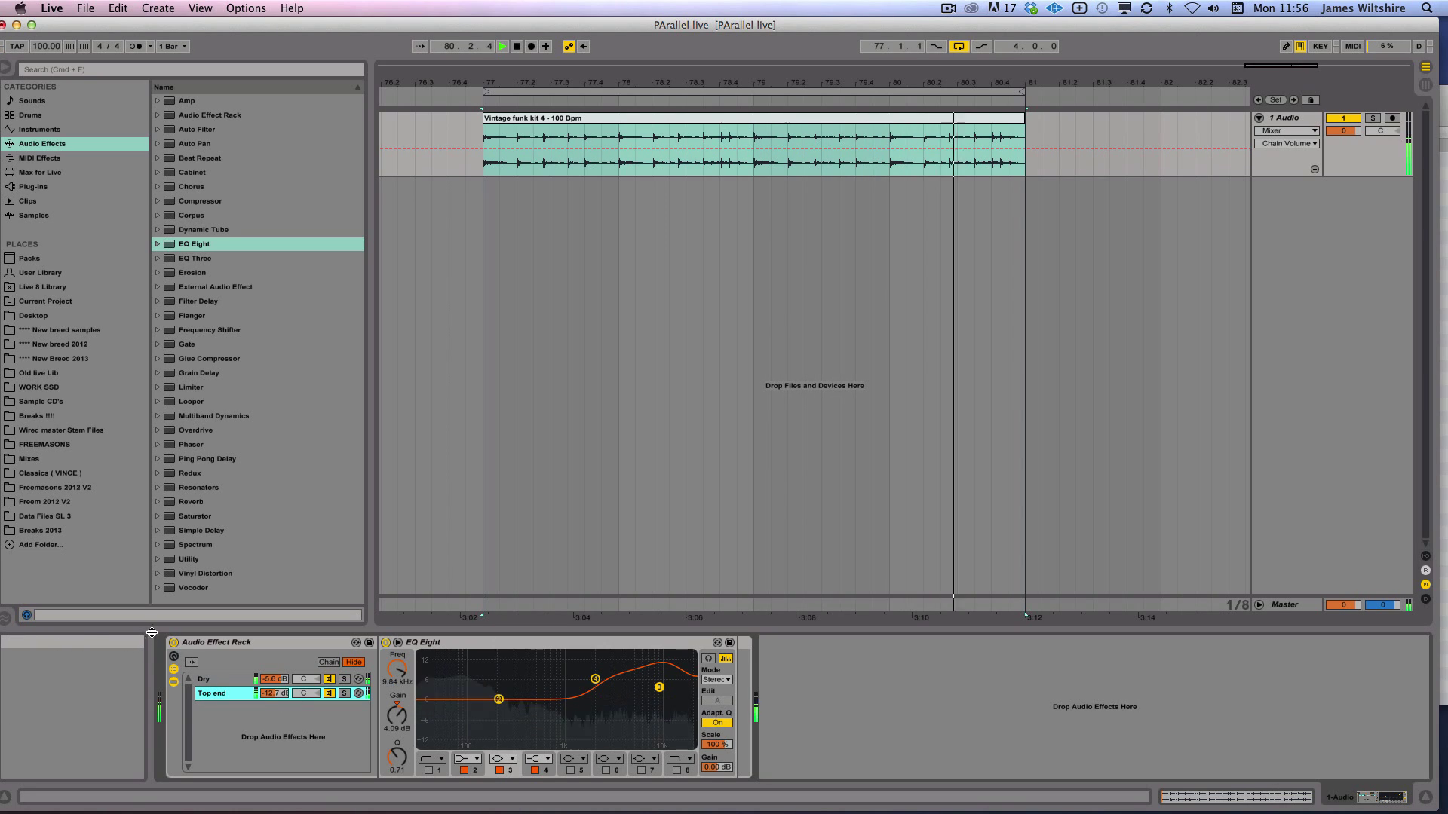
pyautogui.press('space')
# Audition the loop with the Audio Effect Rack bypassed and reactivate the rack
pyautogui.click(173, 645)
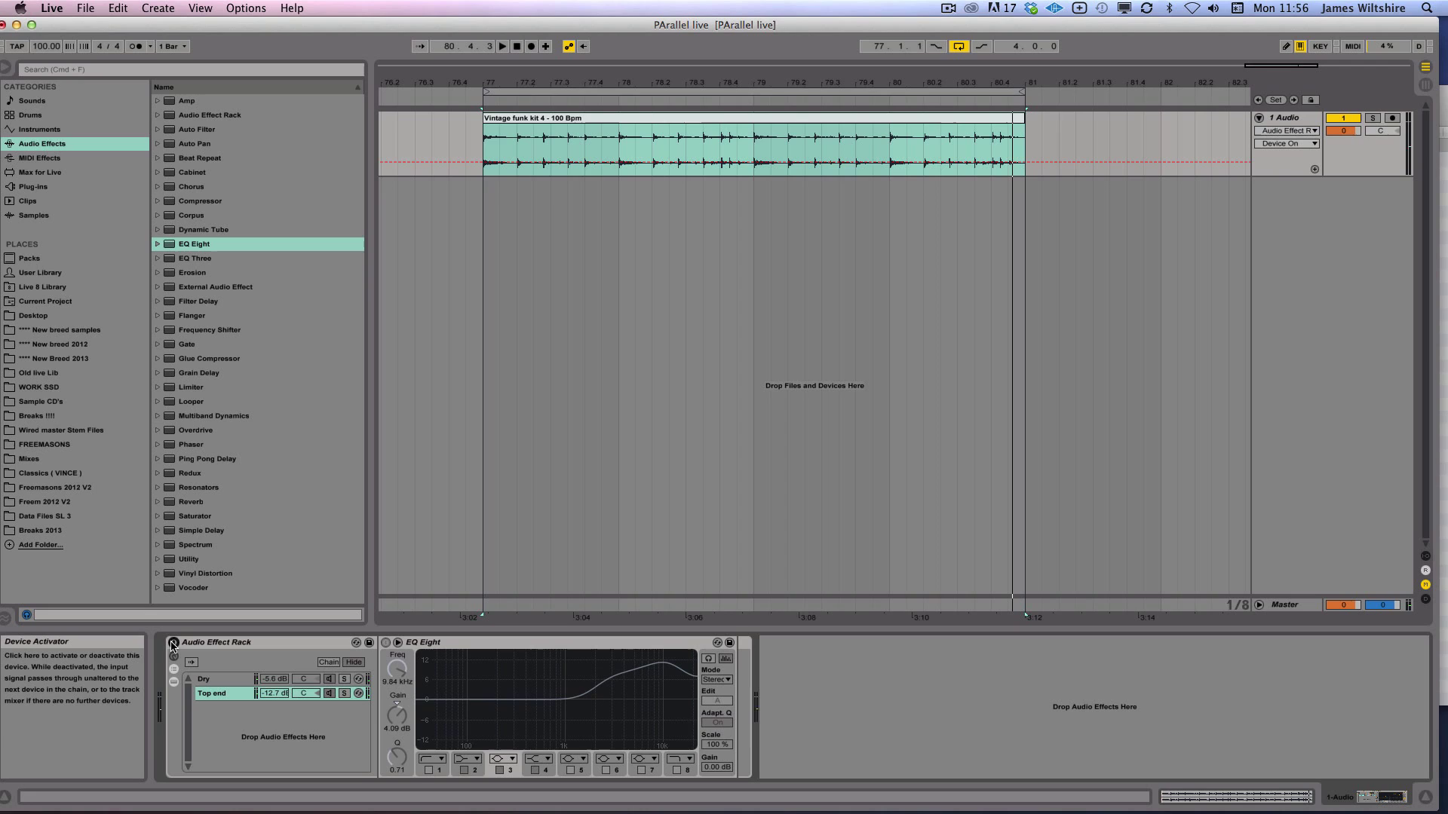
pyautogui.press('space')
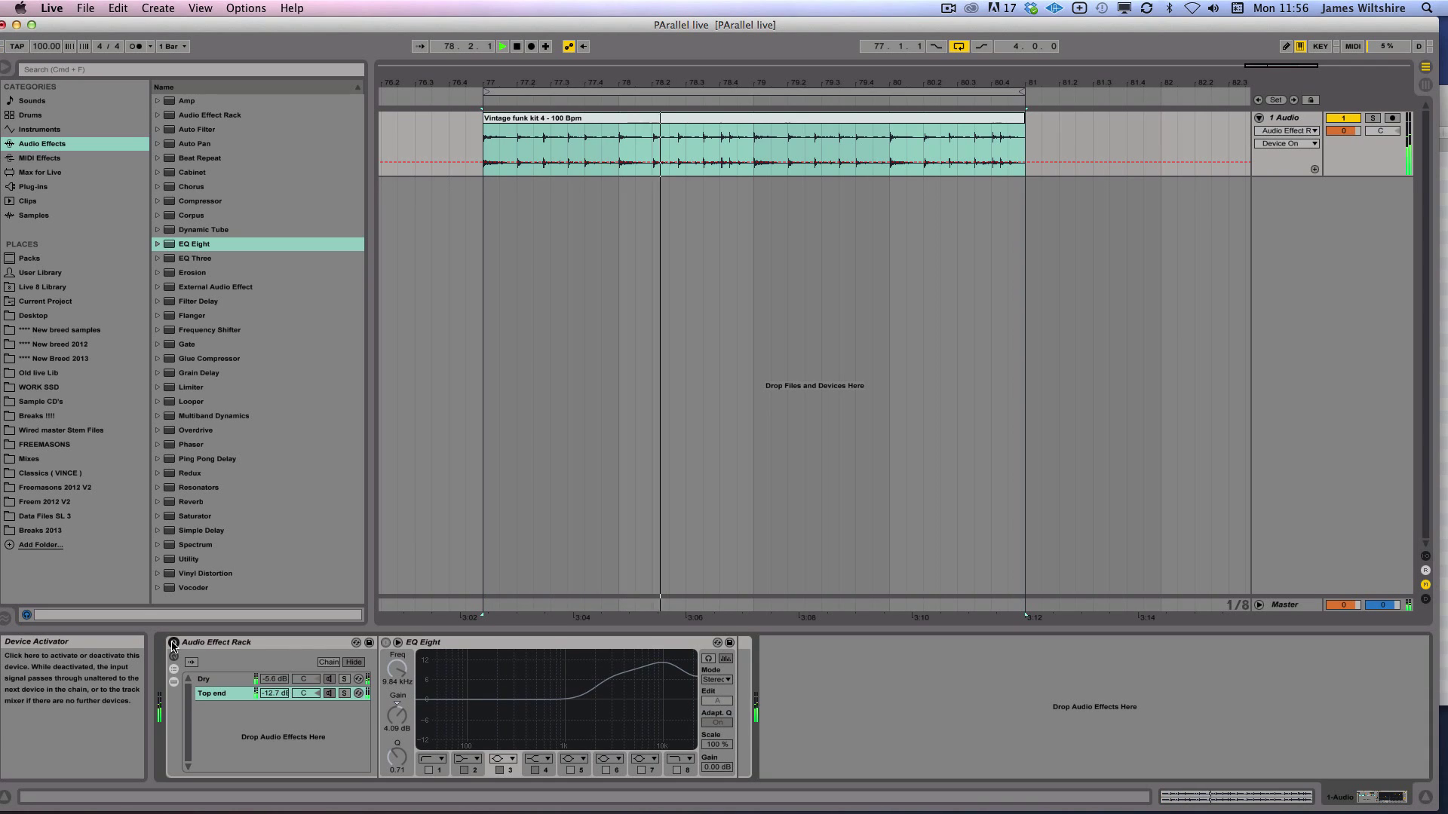
pyautogui.click(172, 645)
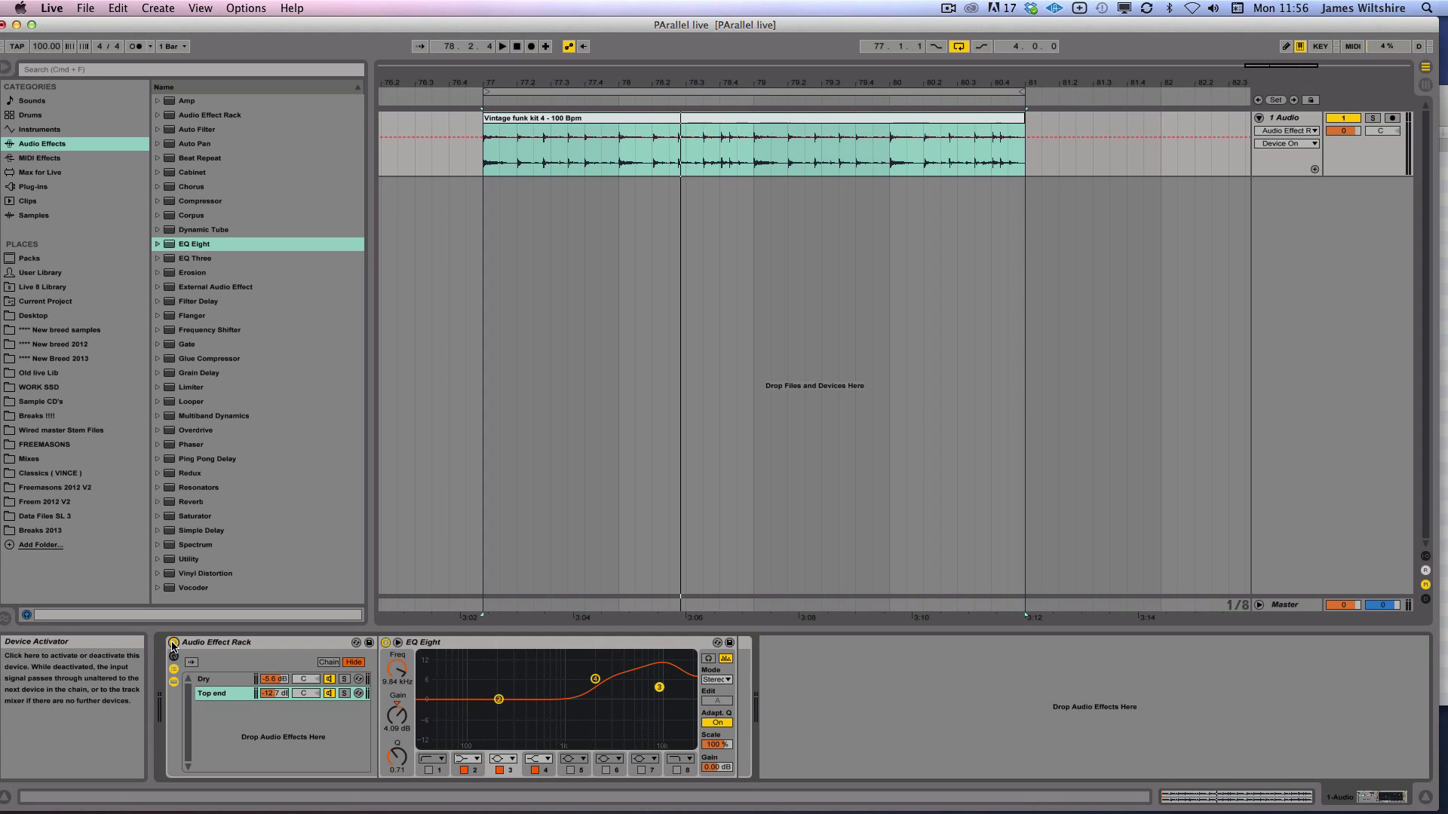
# Fine-tune the Top end chain's volume to about -12.4 dB while auditioning the drum loop
pyautogui.press('space')
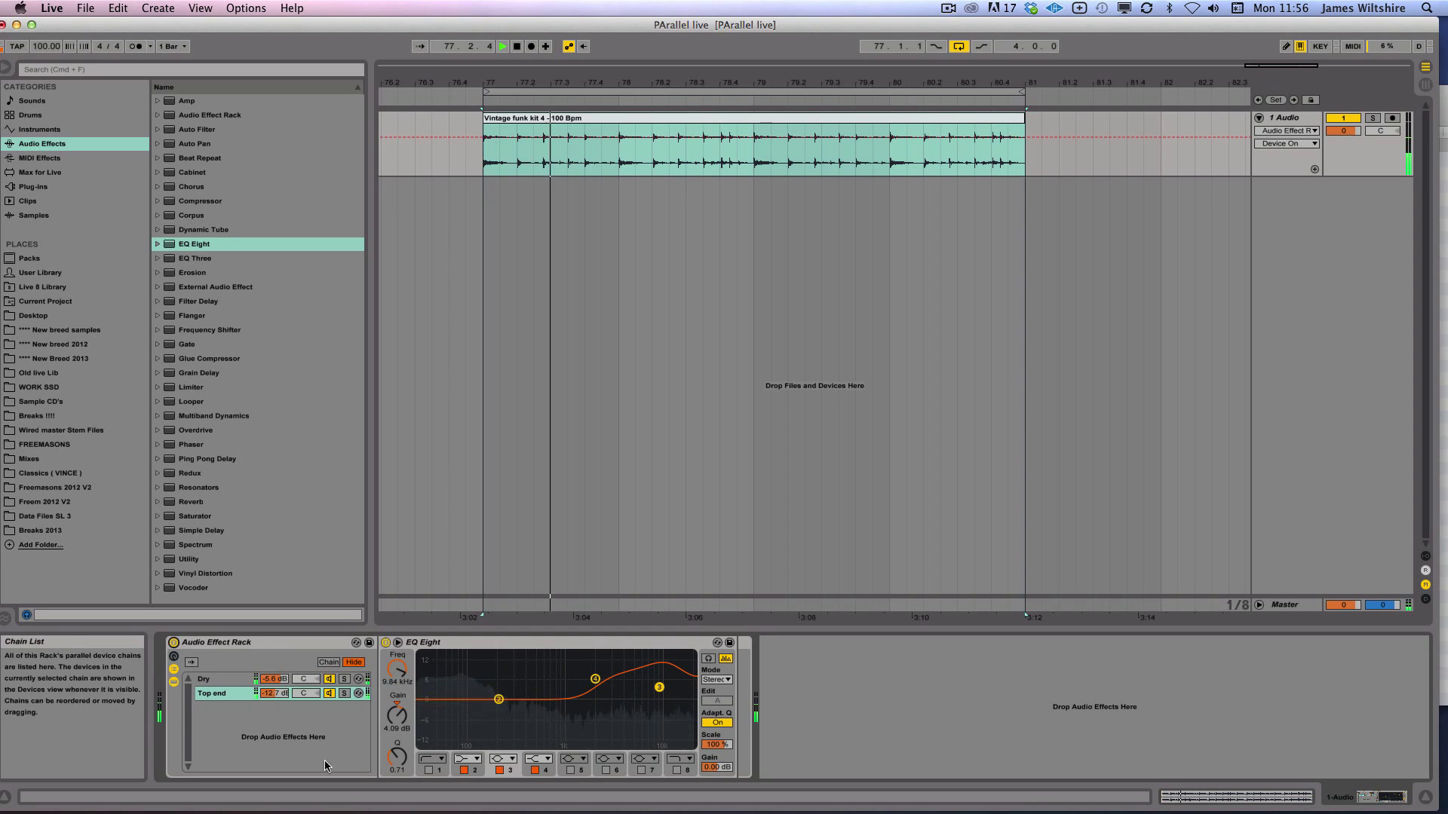
pyautogui.moveTo(264, 695); pyautogui.dragTo(262, 698)
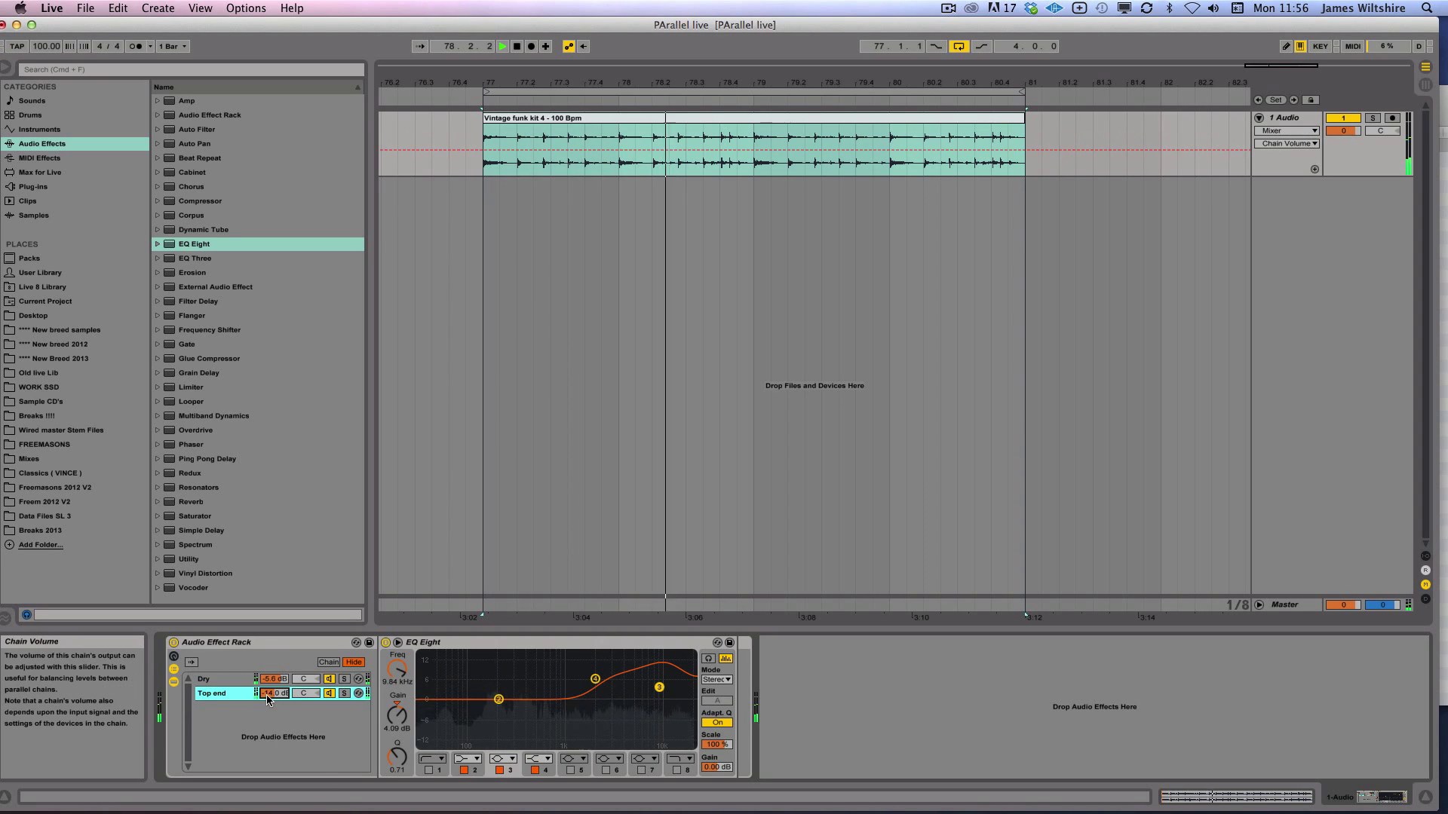
pyautogui.press('space')
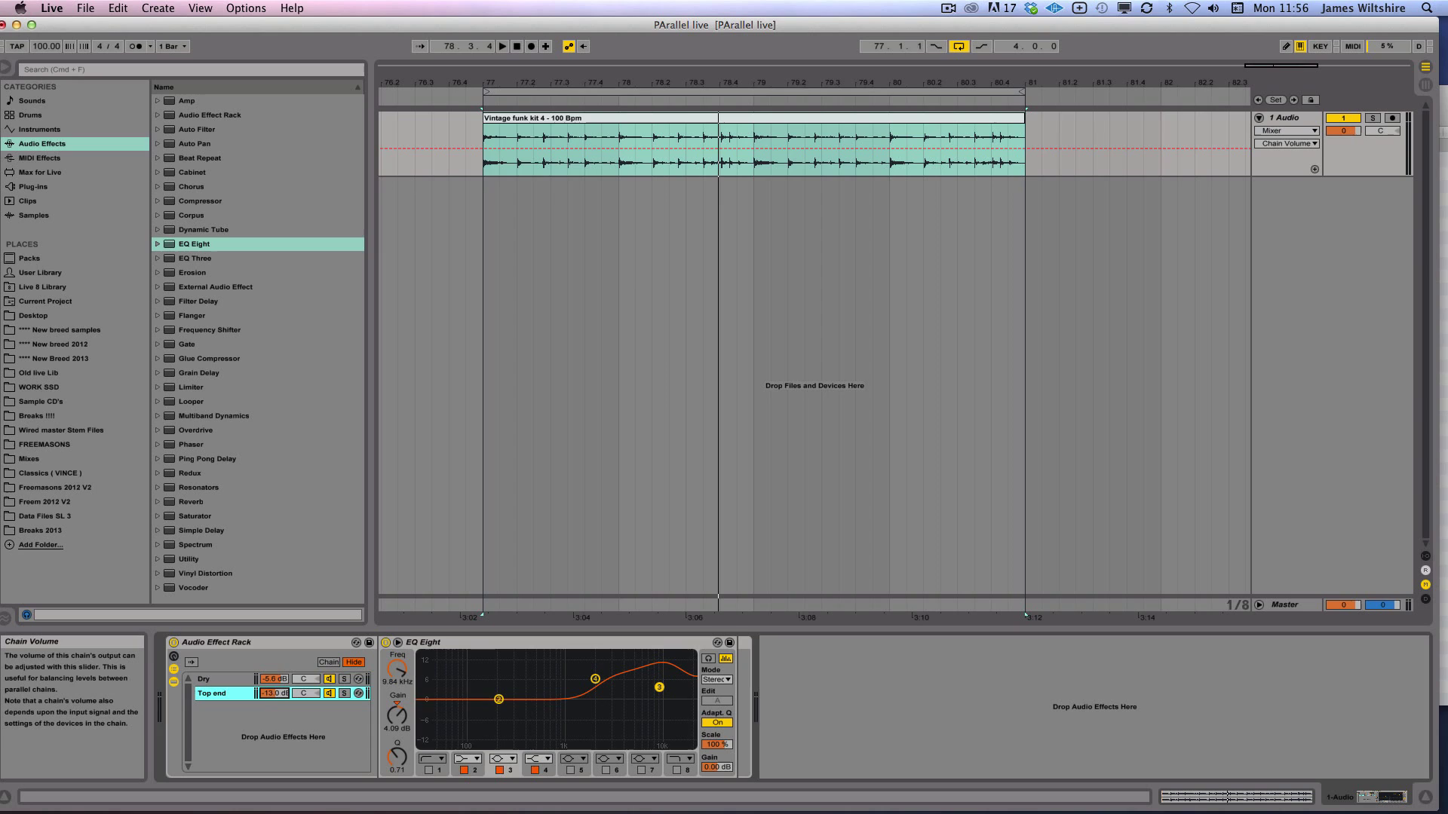
pyautogui.press('space')
pyautogui.moveTo(274, 693); pyautogui.dragTo(273, 689)
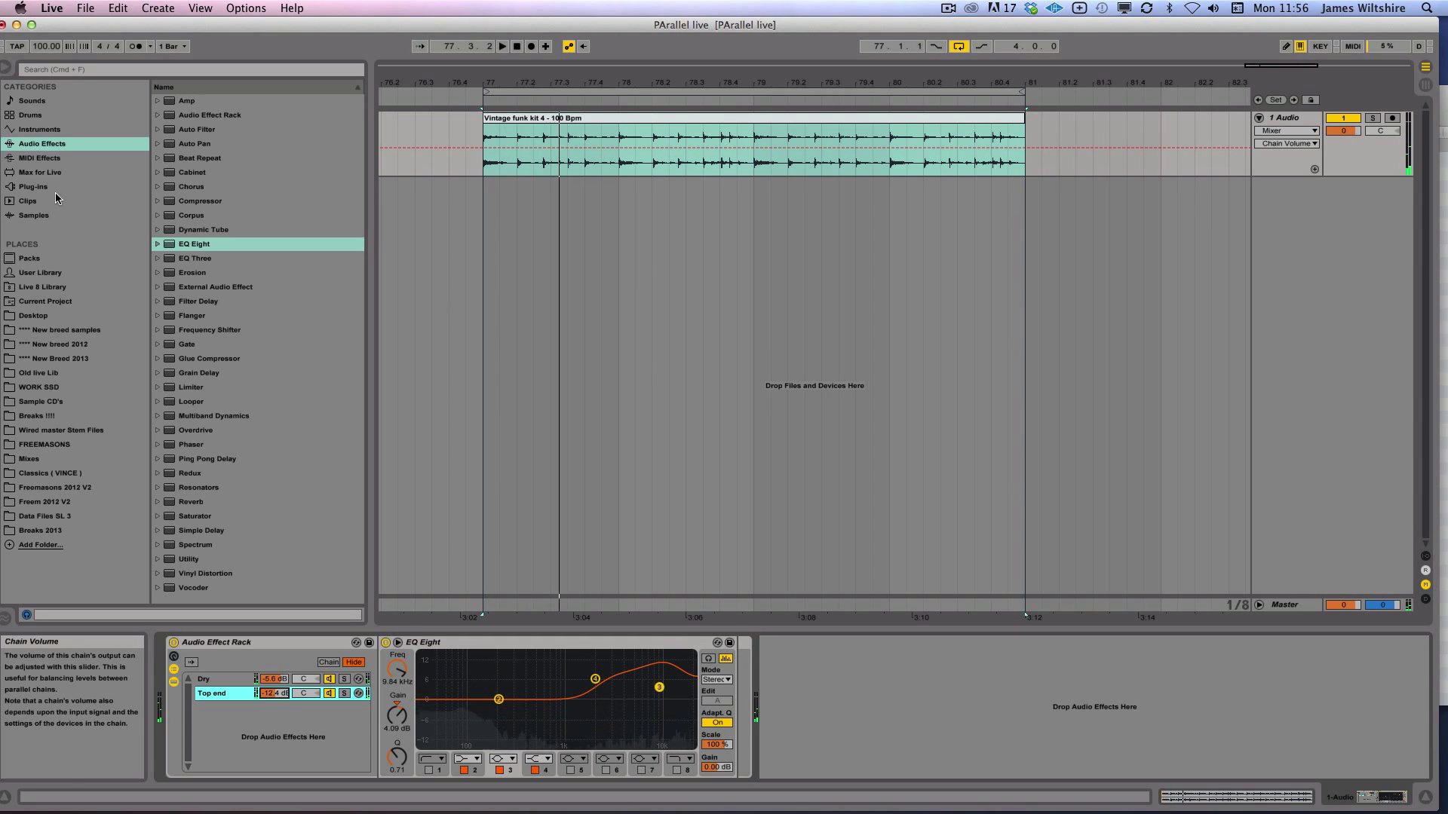
# Add an EQ Eight to the Audio Effect Rack as a new parallel chain and rename the chain Bottom
pyautogui.click(184, 246)
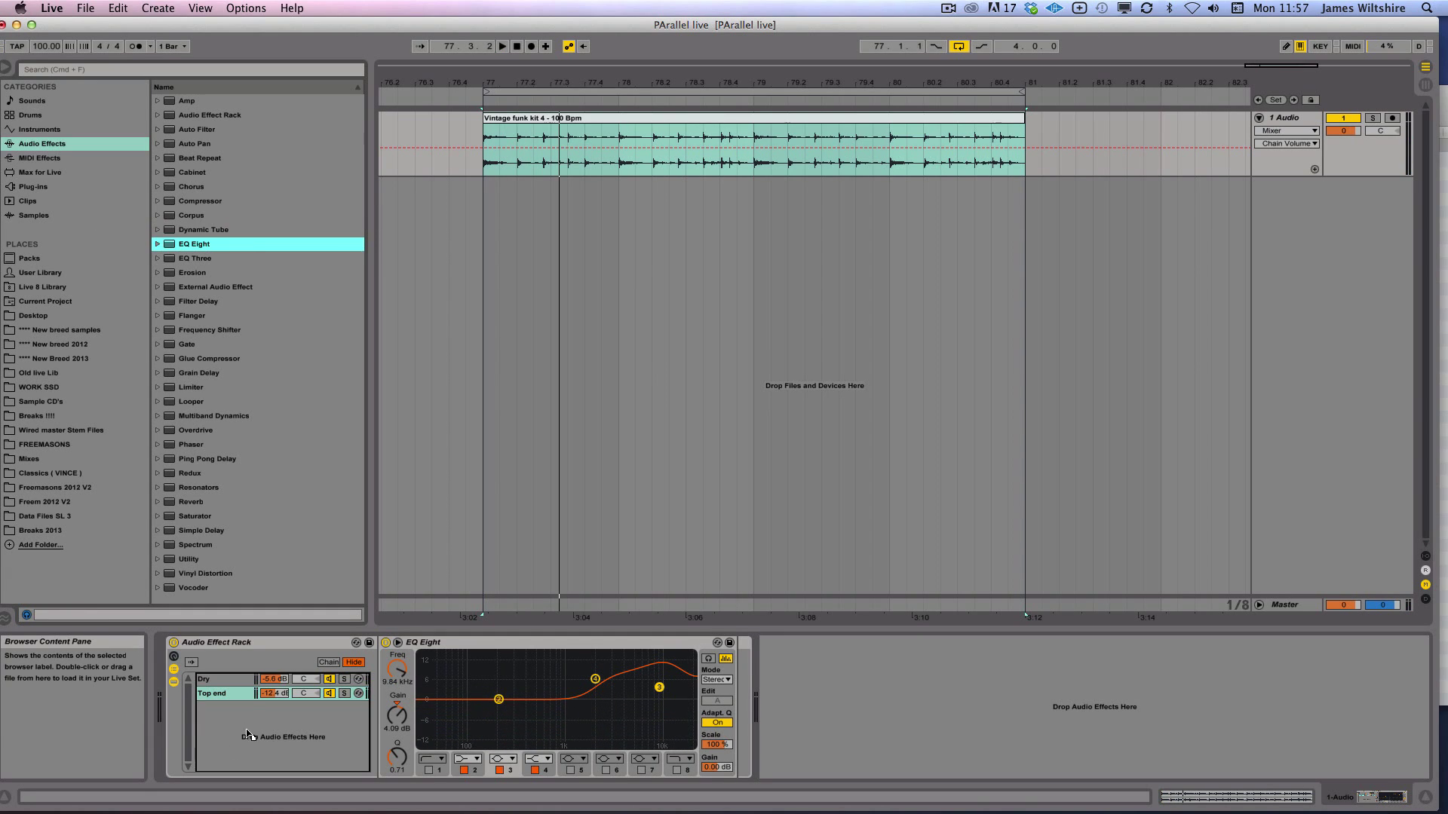
pyautogui.moveTo(234, 716); pyautogui.dragTo(220, 713)
pyautogui.press('super+r')
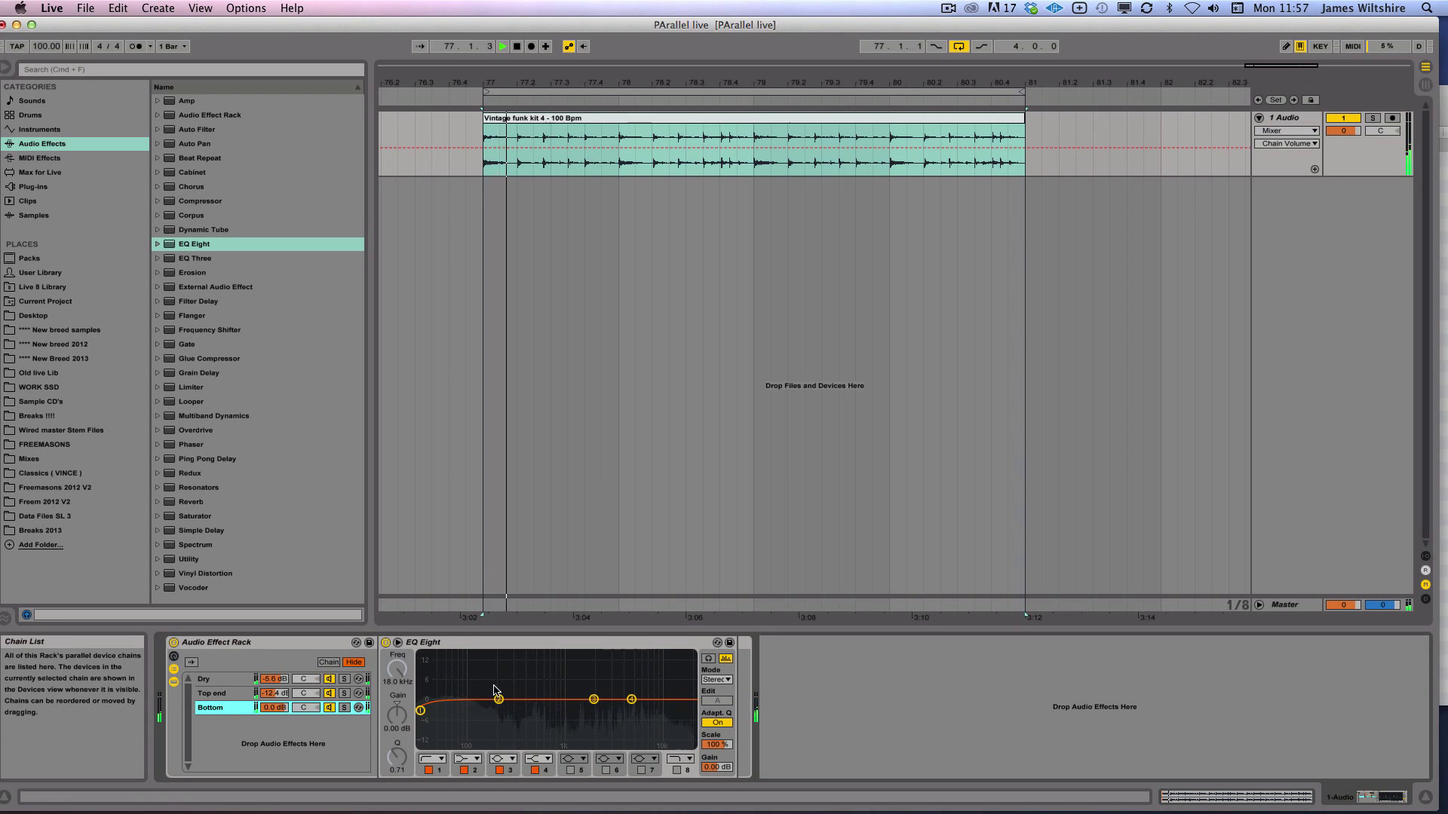
# Solo the Bottom chain at -10.2 dB and move its EQ Eight filter 3 to about 83.5 Hz with a 13.3 dB boost
pyautogui.press('space')
pyautogui.moveTo(278, 707); pyautogui.dragTo(270, 707)
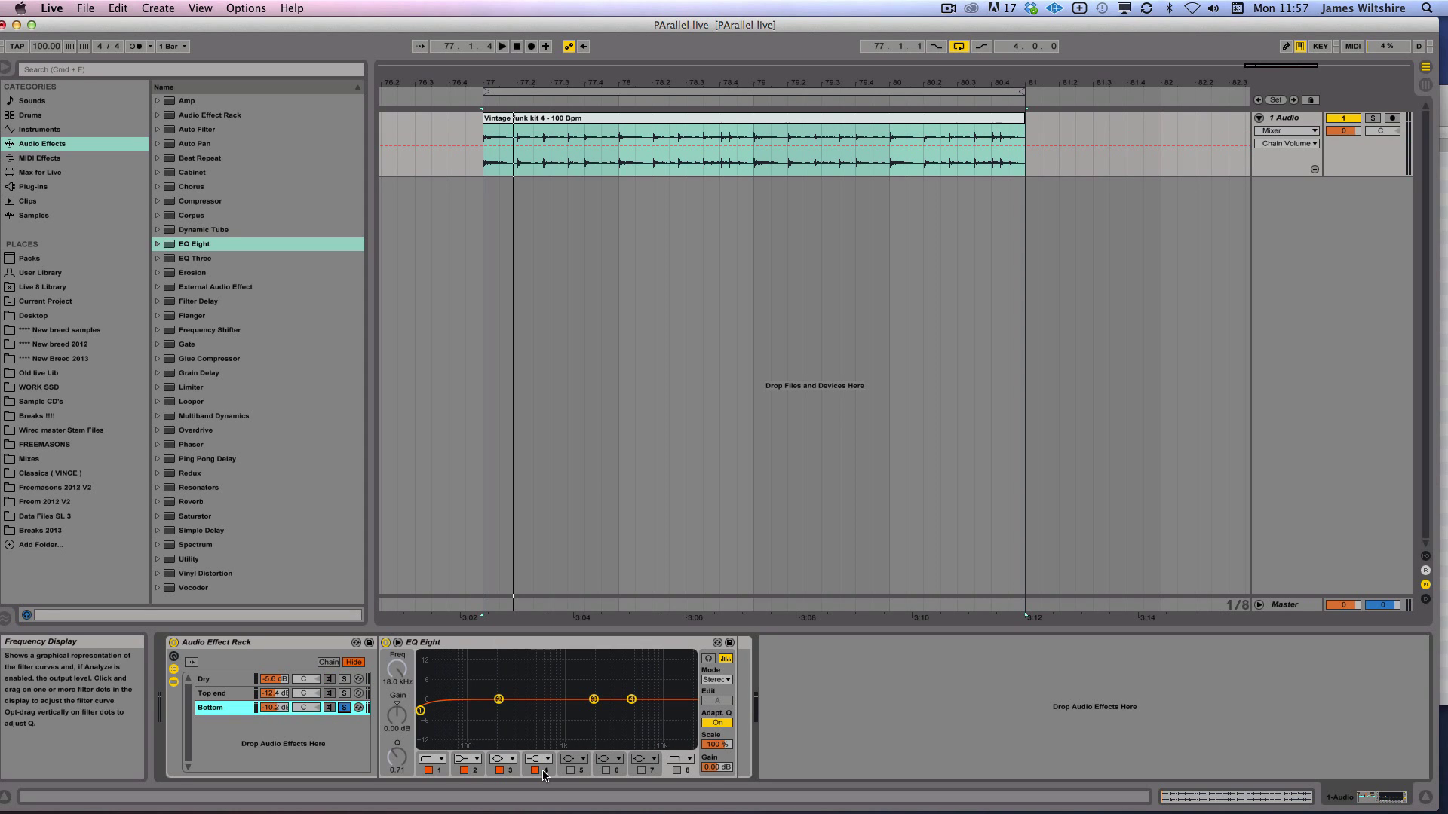
pyautogui.press('space')
pyautogui.click(593, 700)
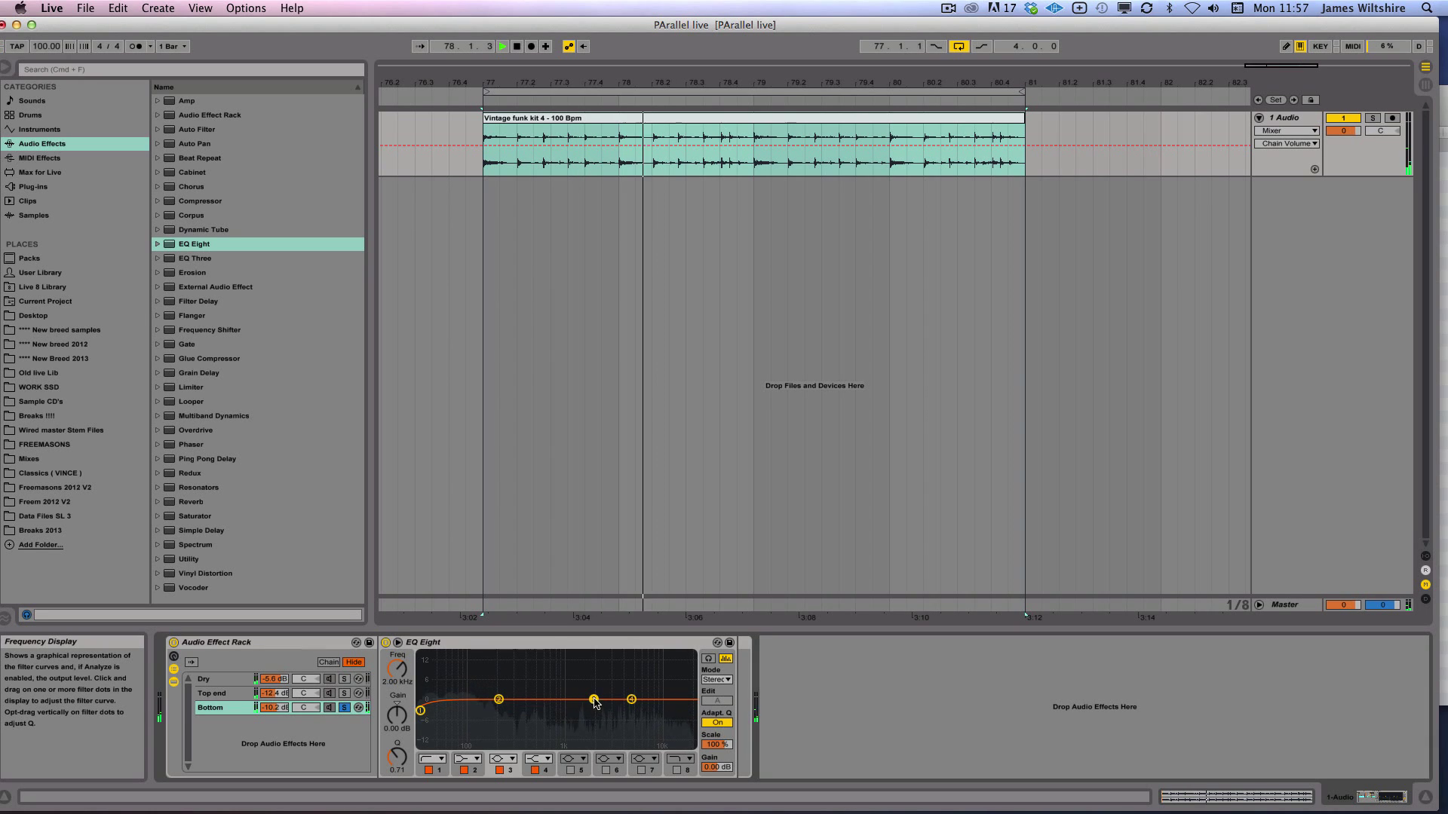
pyautogui.moveTo(594, 699); pyautogui.dragTo(462, 660)
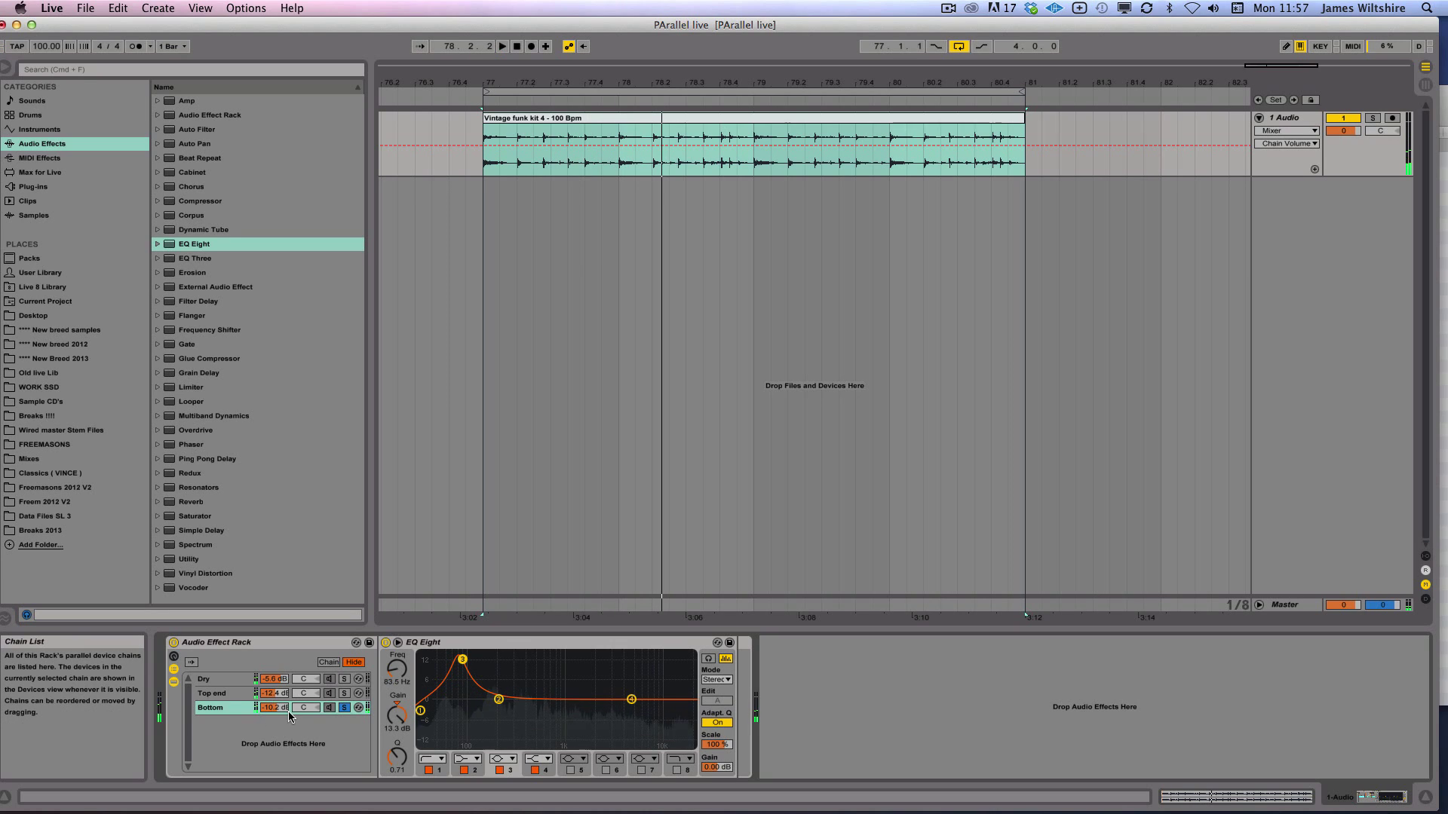
# Turn off the Bottom chain's solo and rebalance the blend with Top end at -15.0 dB and Bottom at -7.0 dB
pyautogui.click(227, 710)
pyautogui.moveTo(272, 709); pyautogui.dragTo(274, 713)
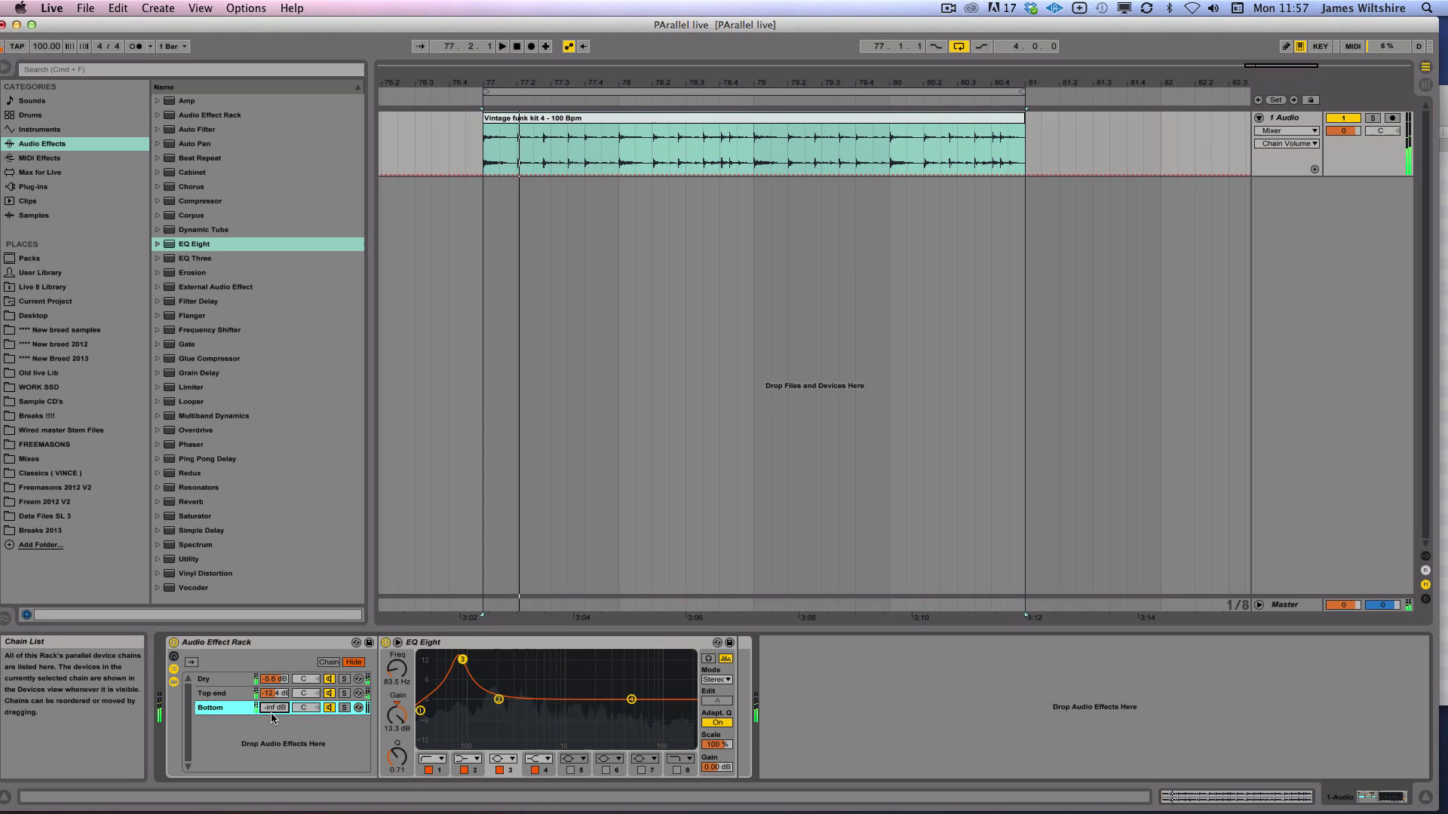
pyautogui.click(249, 693)
pyautogui.moveTo(272, 694)
pyautogui.mouseDown()
pyautogui.moveTo(277, 705)
pyautogui.moveTo(277, 685)
pyautogui.mouseUp()
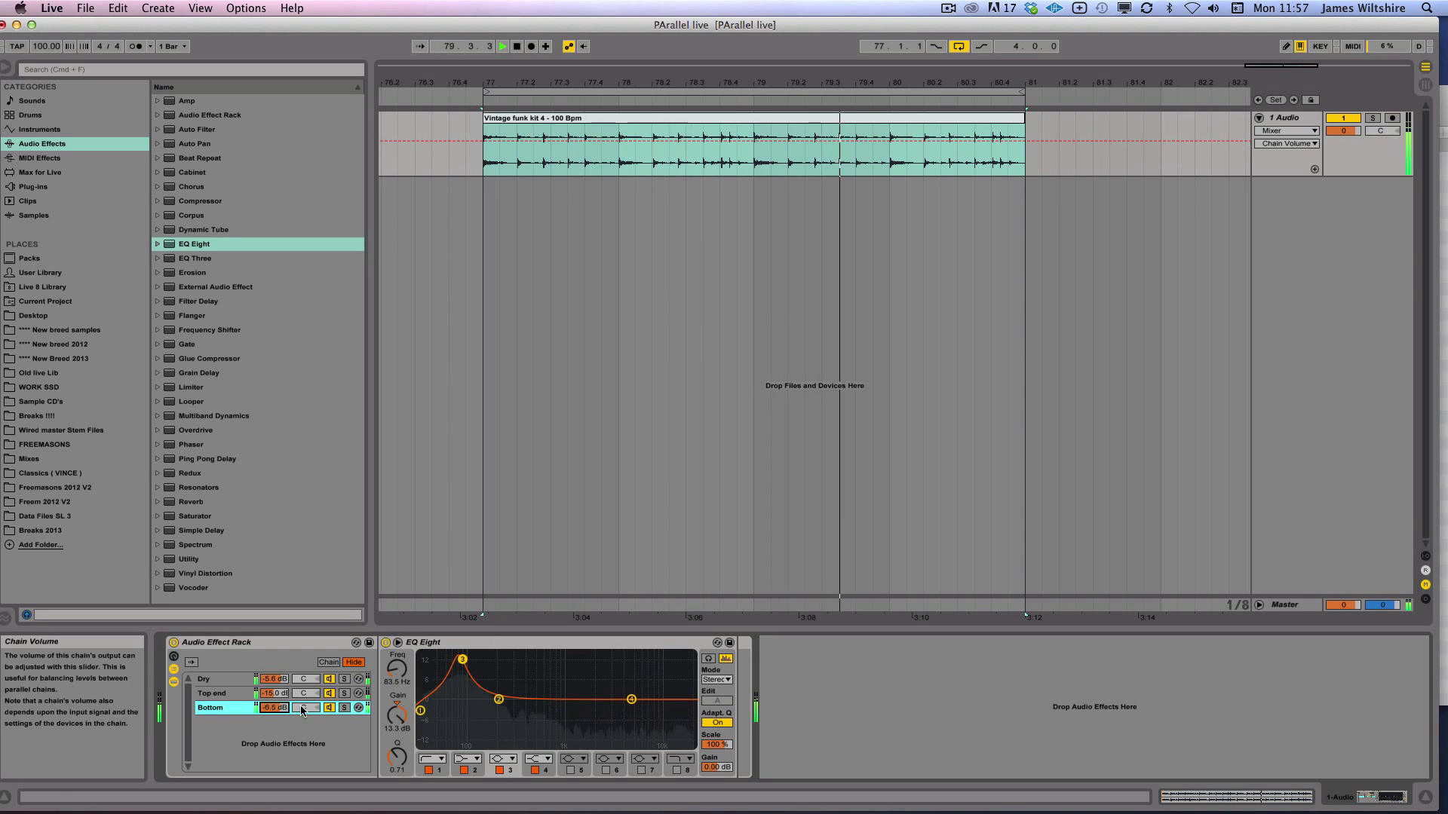
# Audition the Bottom chain soloed, then turn its solo off
pyautogui.click(341, 708)
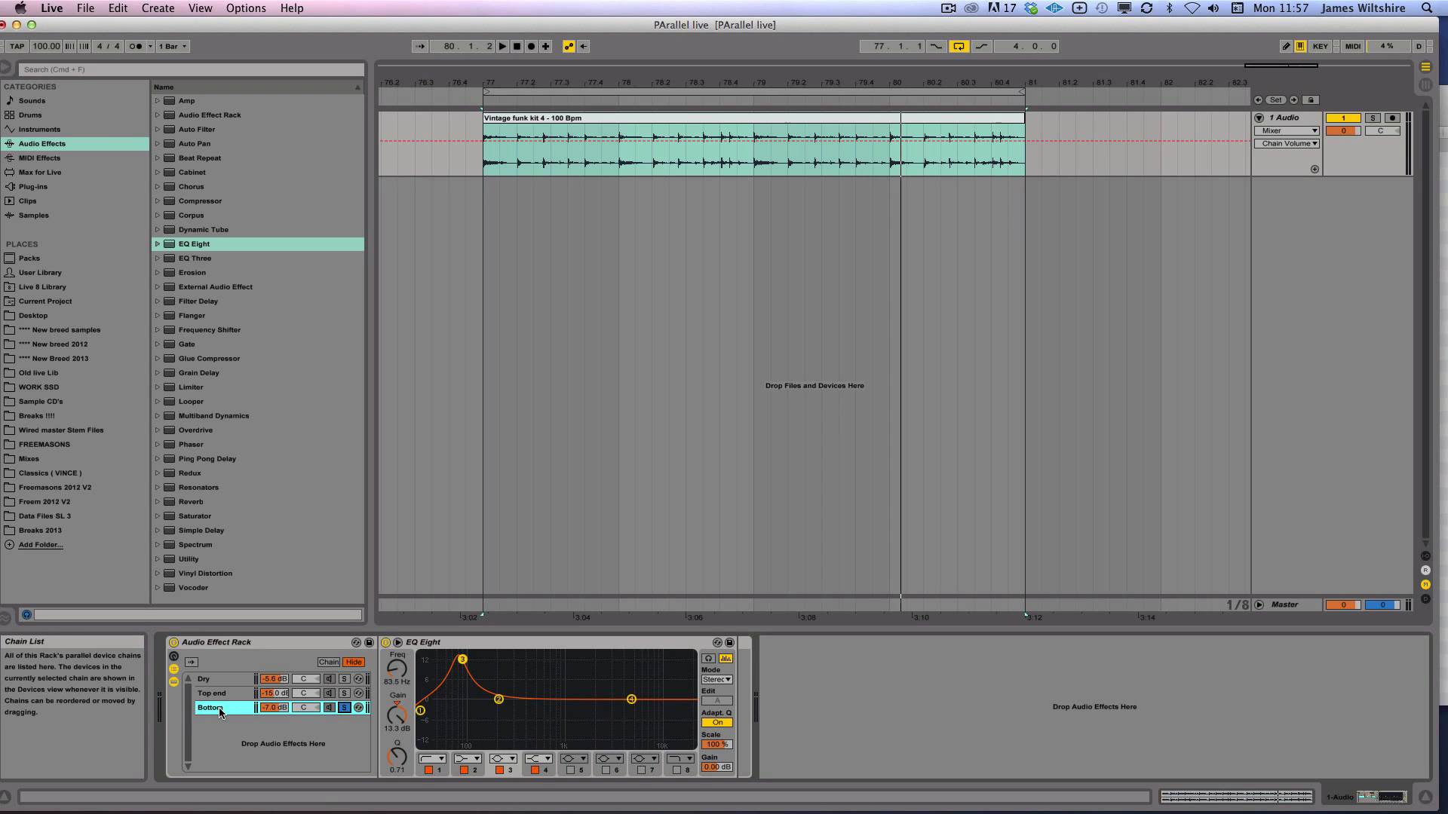
pyautogui.press('space')
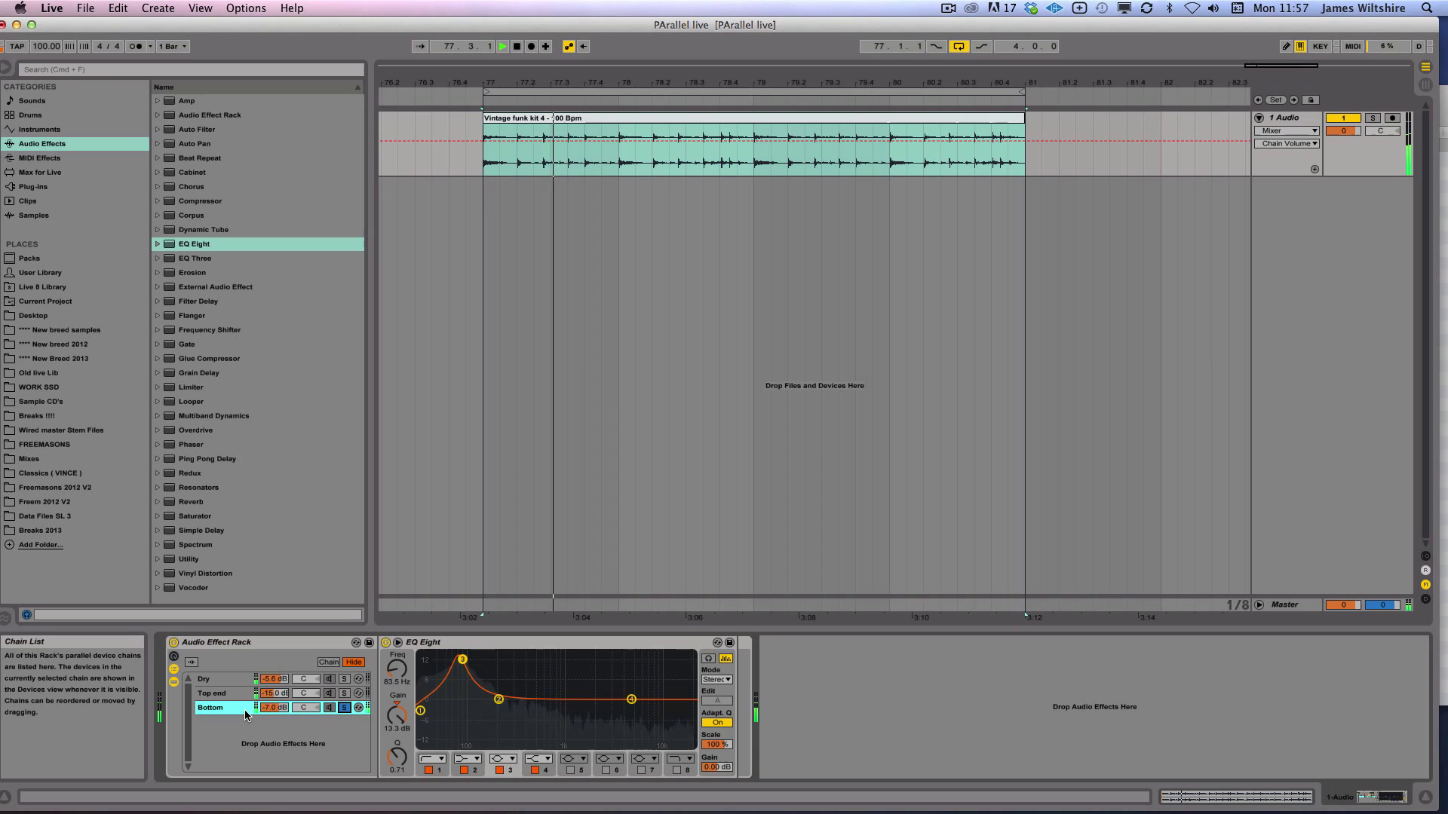
pyautogui.press('space')
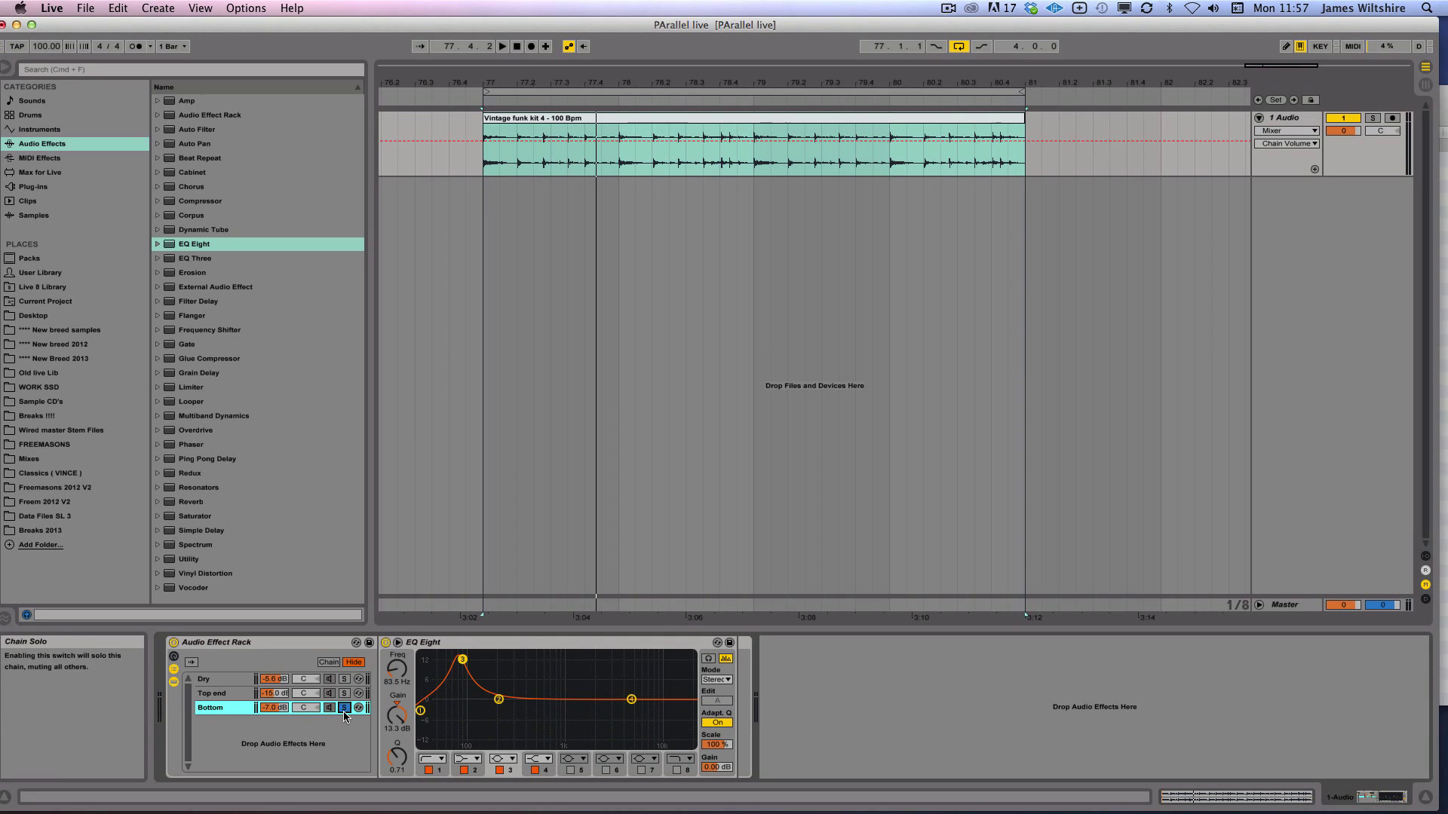
# Compare the loop with the Audio Effect Rack active and bypassed, leaving the rack active
pyautogui.click(235, 653)
pyautogui.press('space')
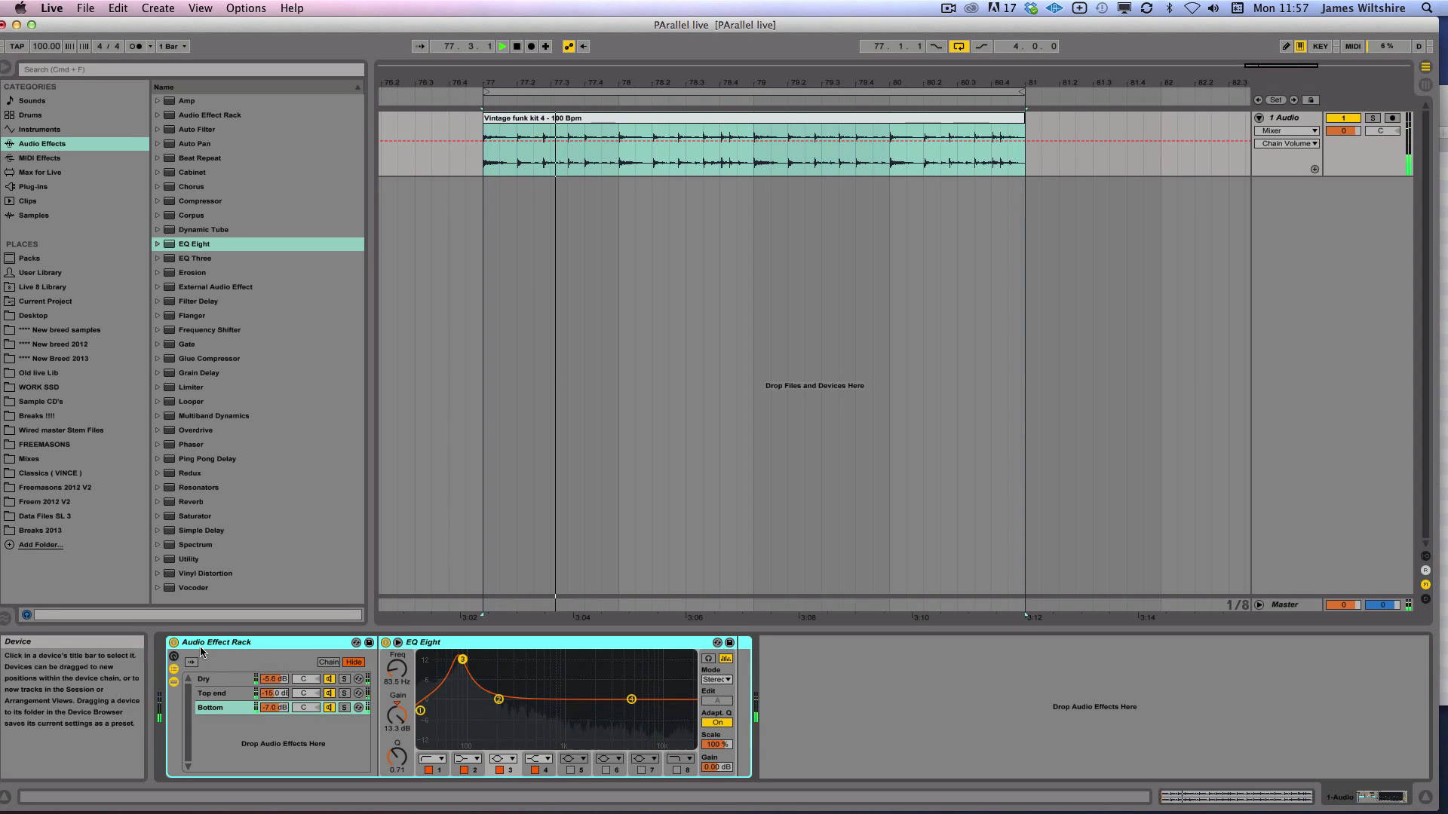
pyautogui.click(174, 643)
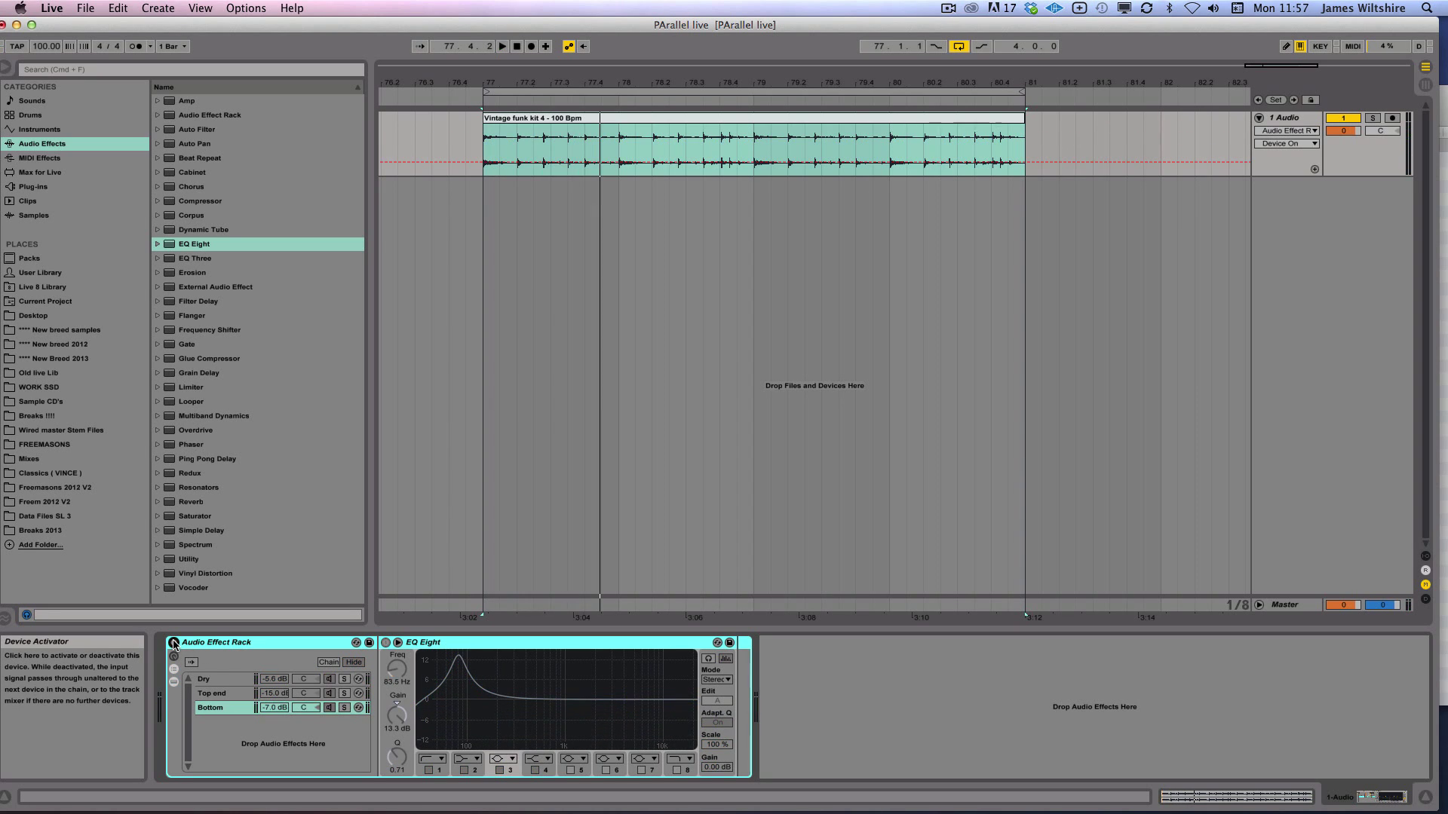
pyautogui.press('space')
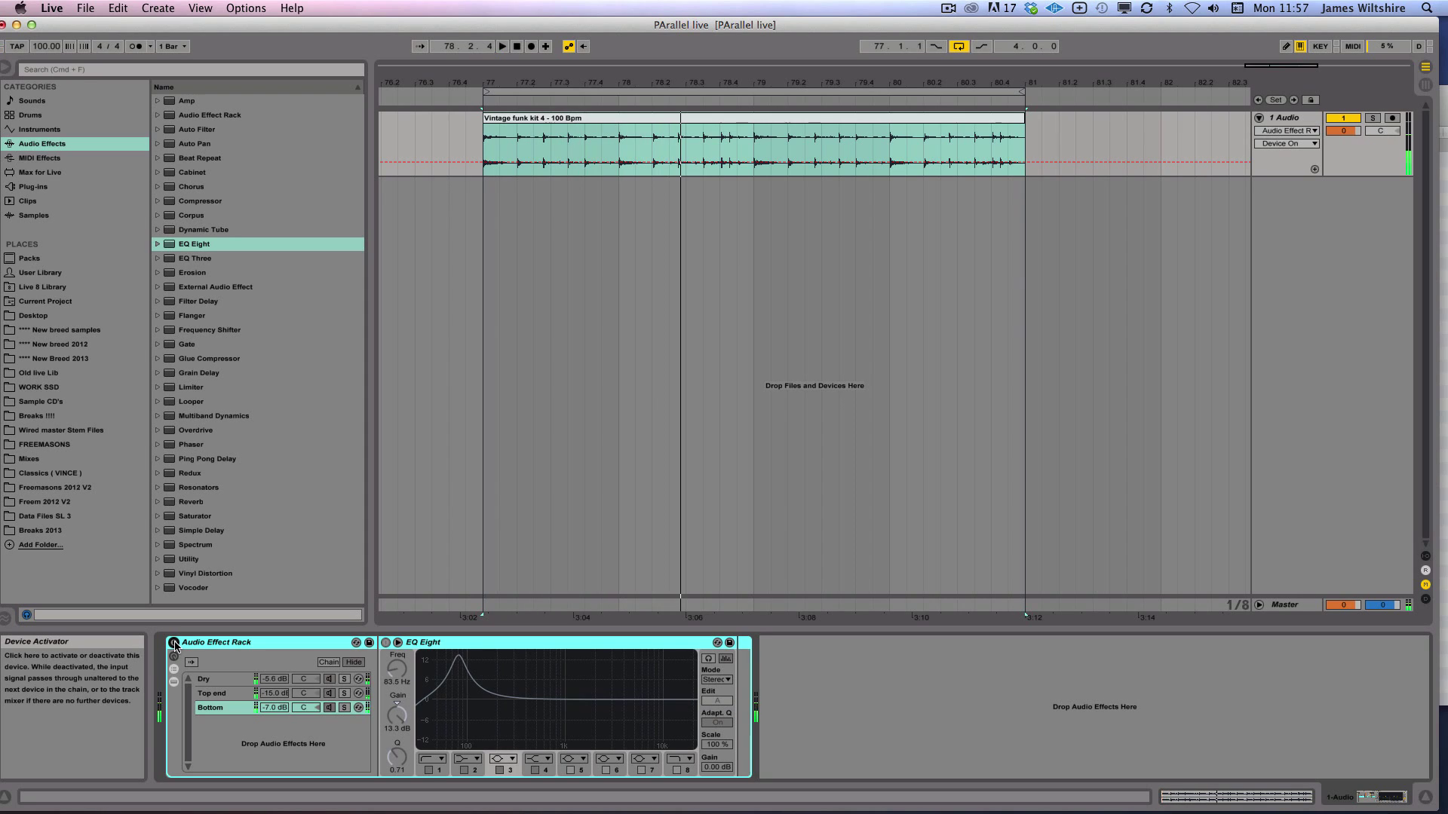
pyautogui.click(173, 643)
pyautogui.press('space')
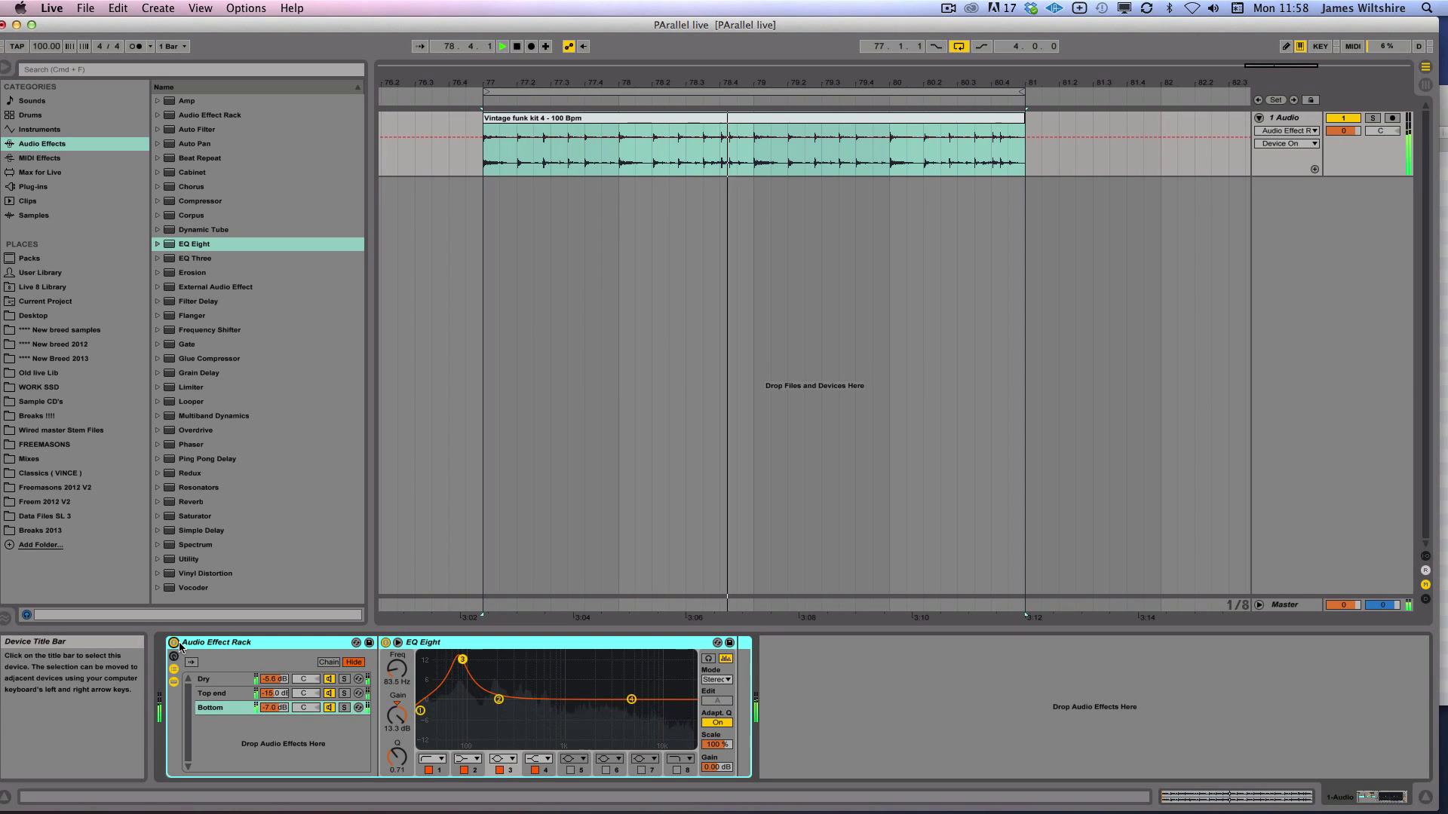
pyautogui.press('space')
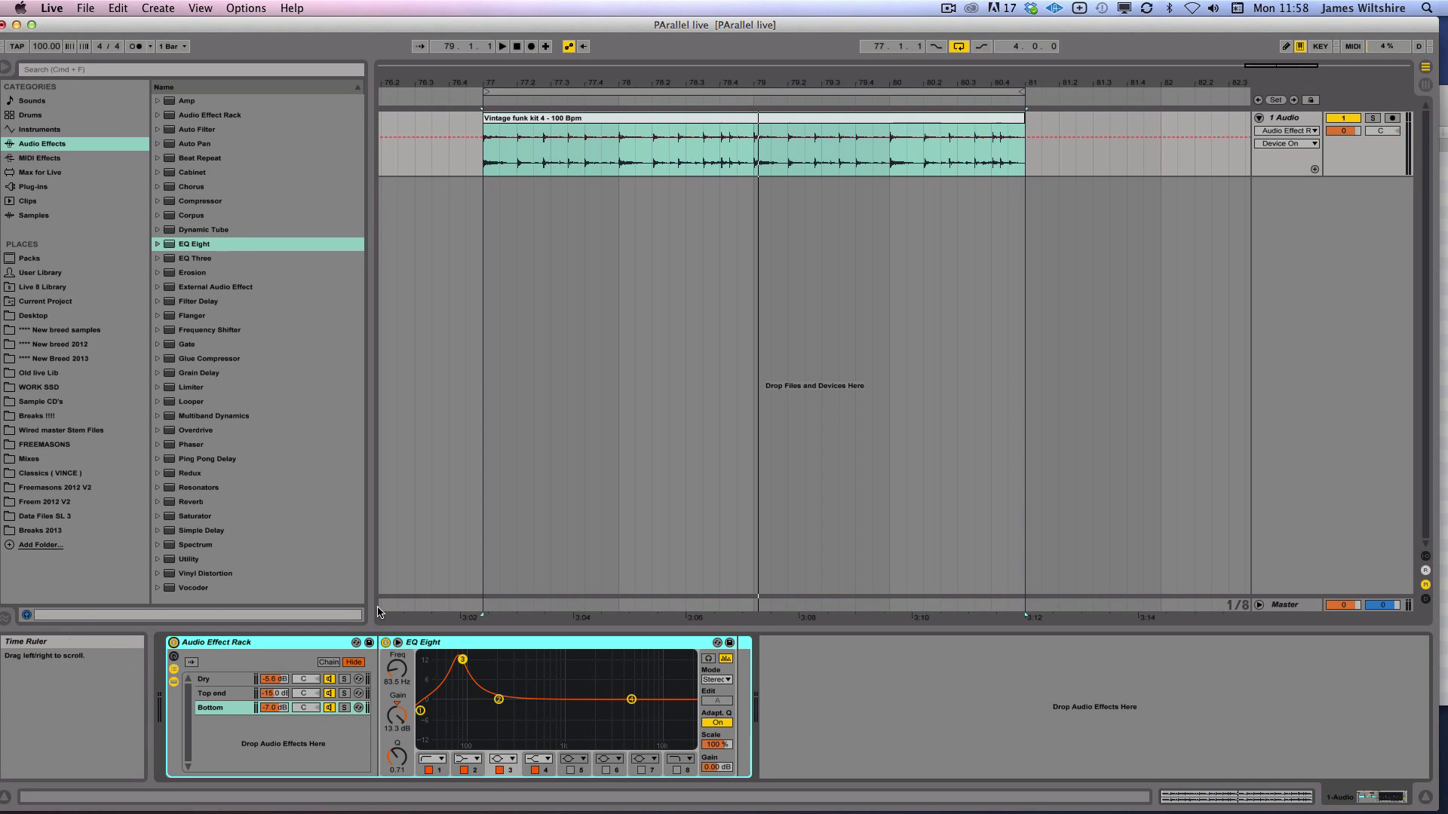
# Compare the EQ Eight curves of the Top end and Bottom chains
pyautogui.click(214, 693)
pyautogui.click(215, 708)
pyautogui.click(216, 693)
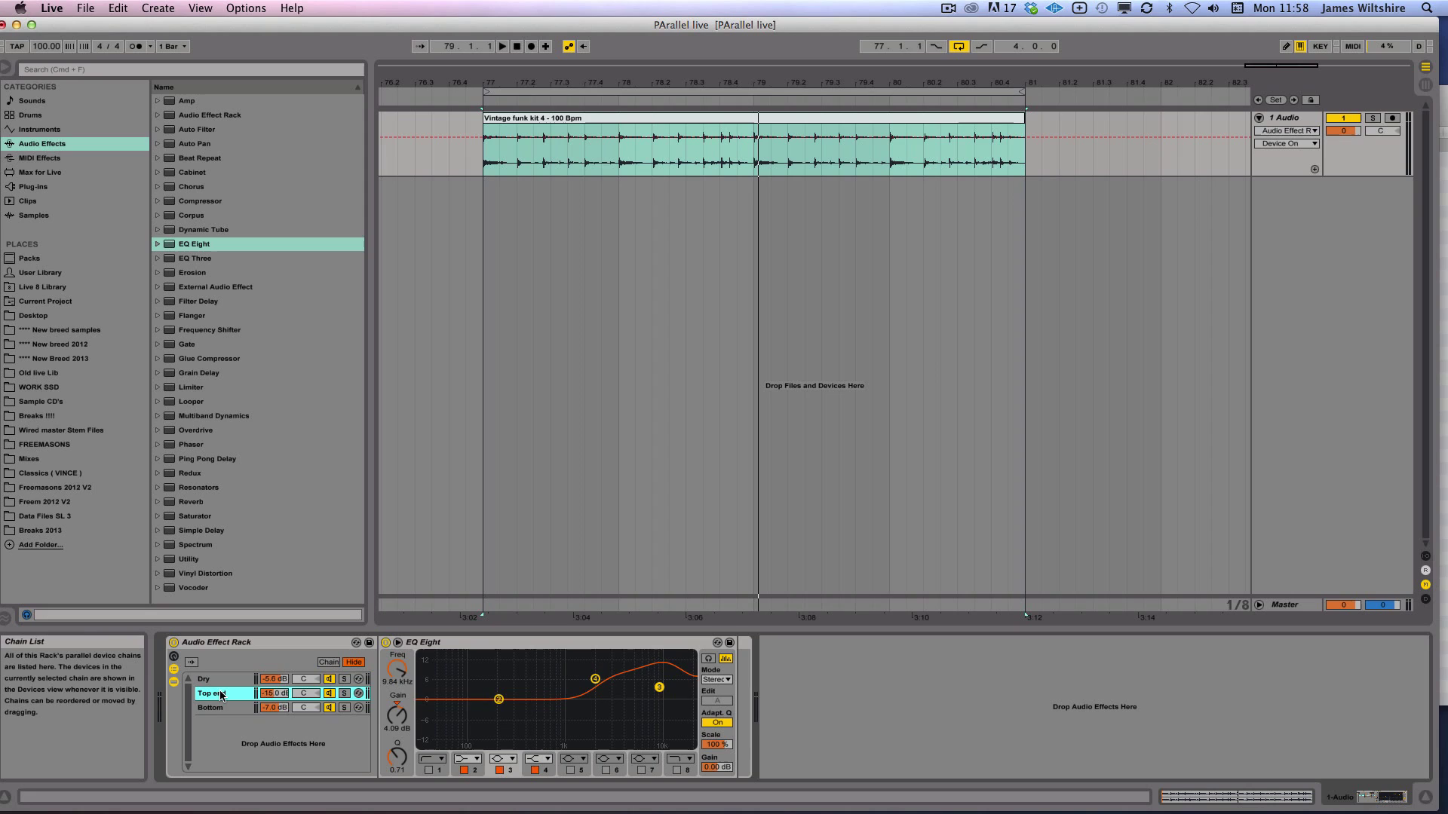
pyautogui.click(216, 707)
pyautogui.click(215, 692)
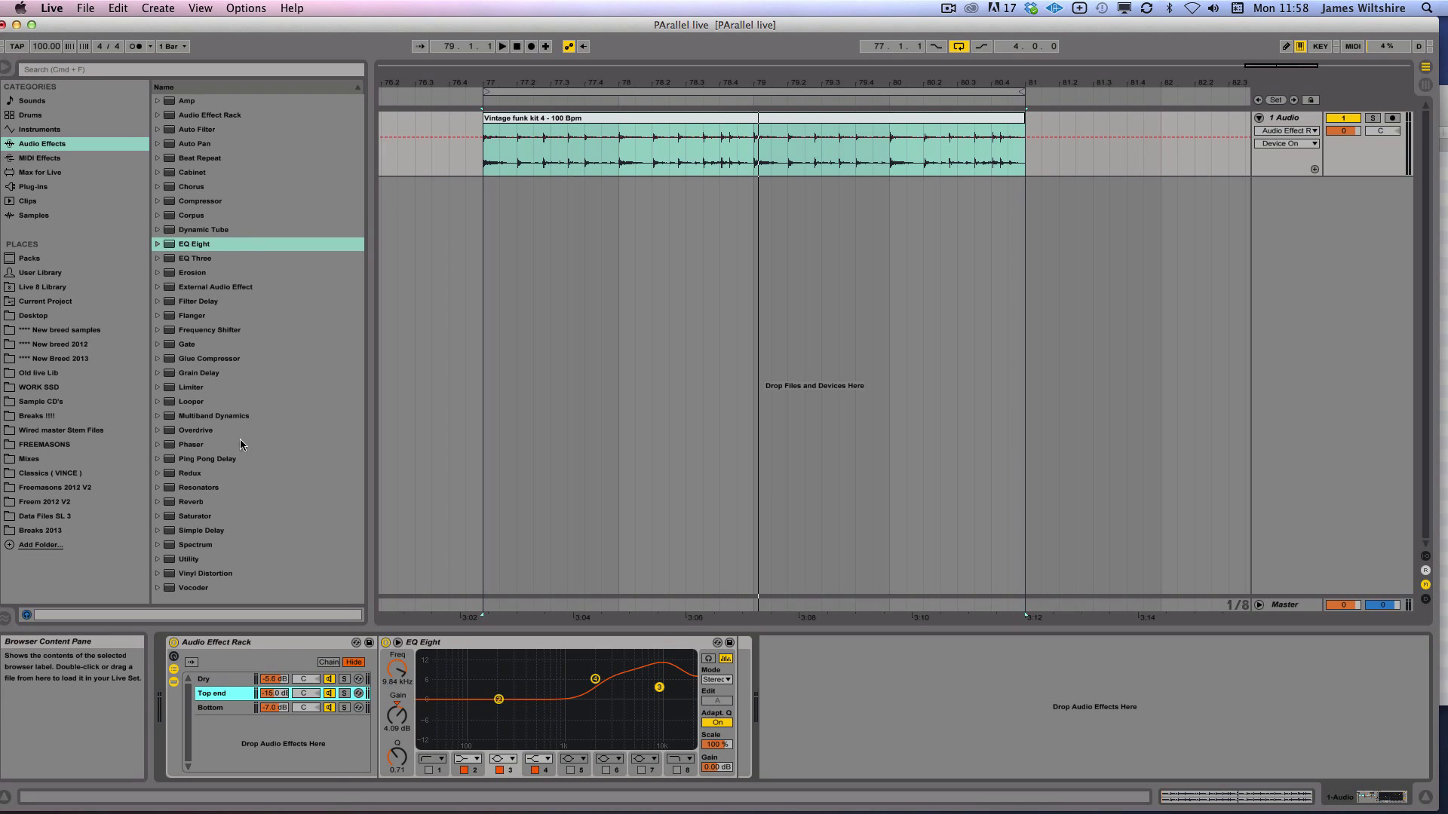
# Add a Compressor to the Audio Effect Rack as a new parallel chain and rename the chain Squish
pyautogui.click(196, 202)
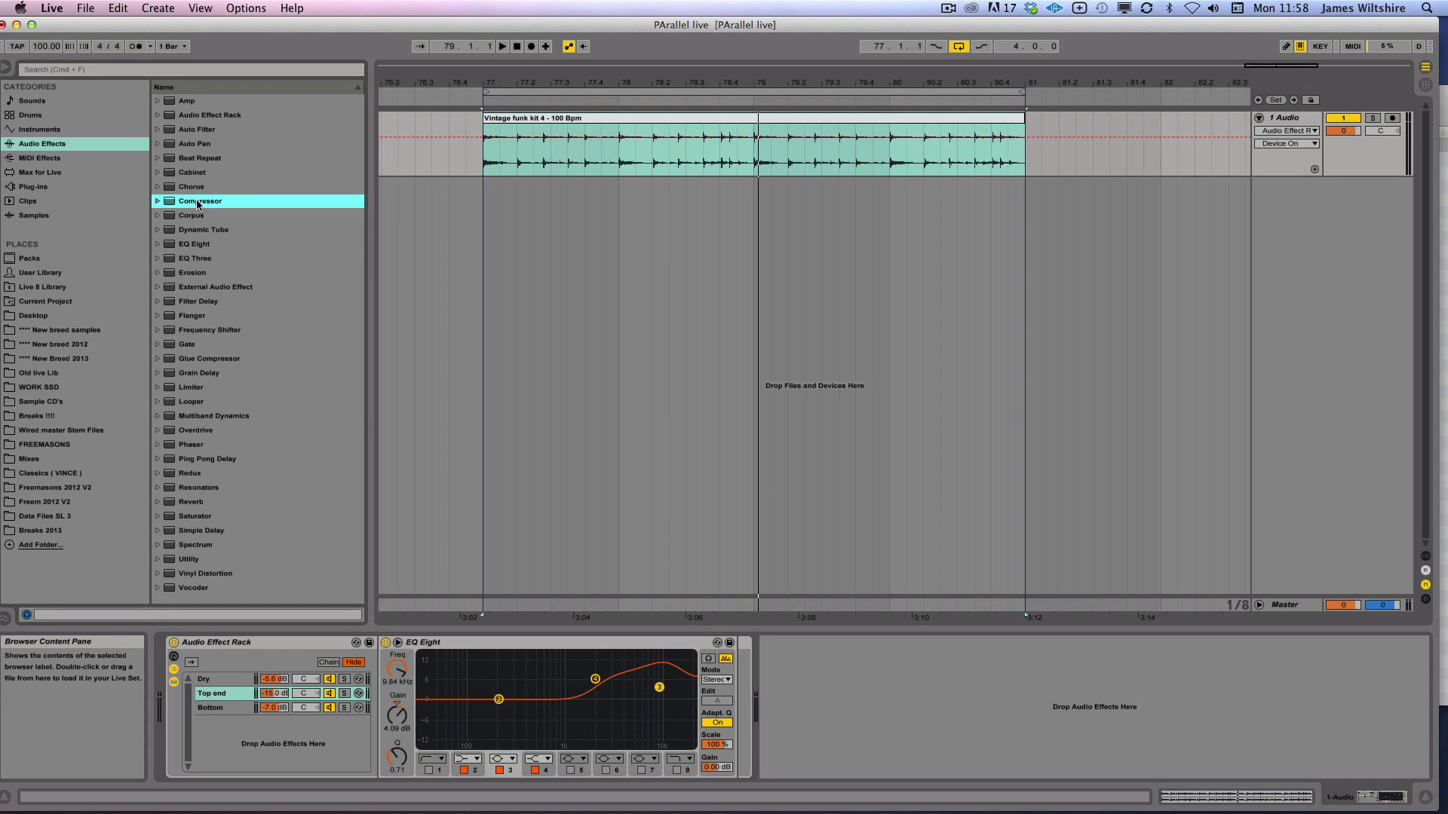
pyautogui.moveTo(197, 203); pyautogui.dragTo(291, 780)
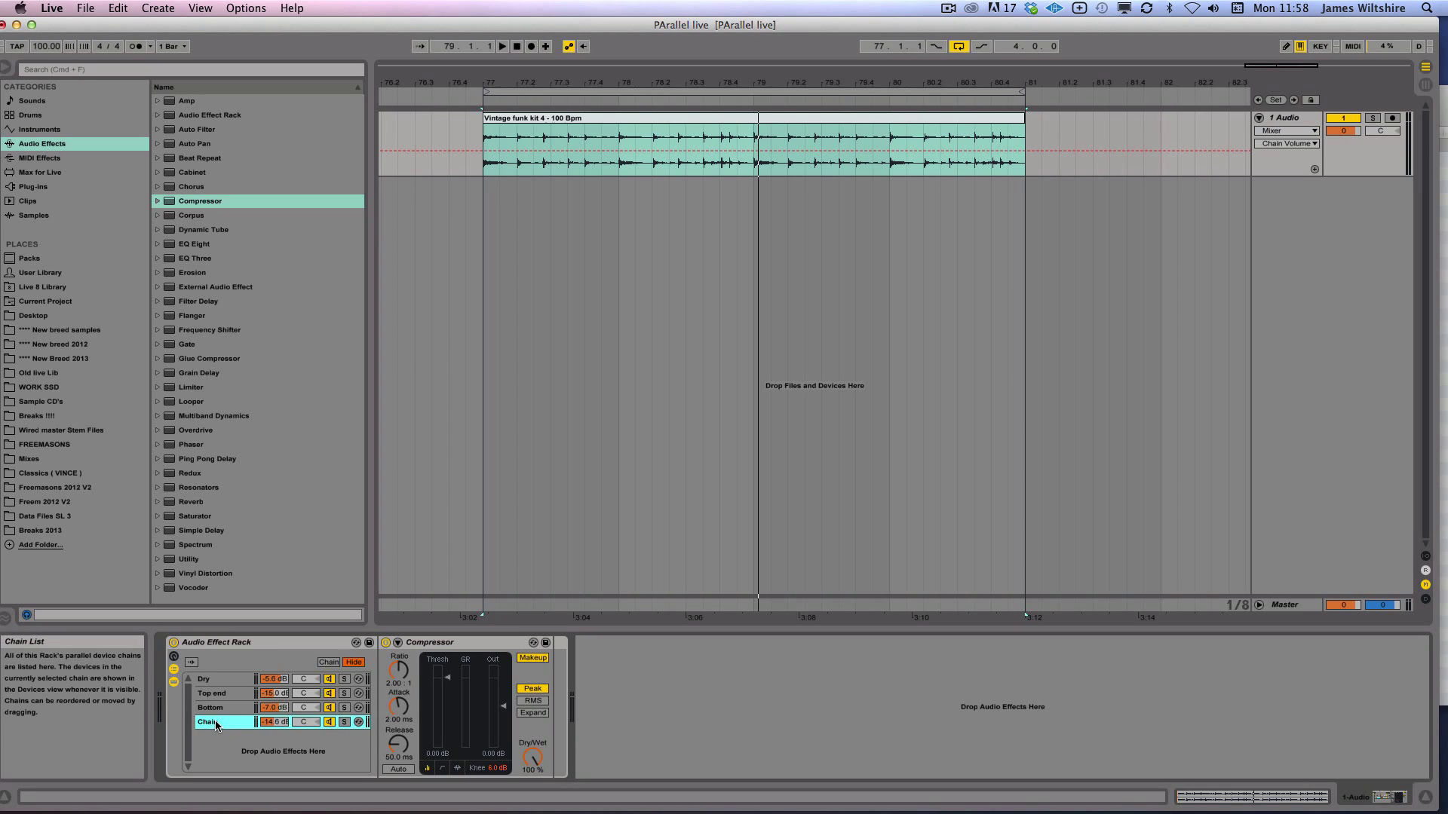
pyautogui.press('super+r')
# Solo the Squish chain at -17.4 dB and set its Compressor to ratio inf:1, attack 0.13 ms, release 137 ms and threshold -31.0 dB
pyautogui.click(344, 722)
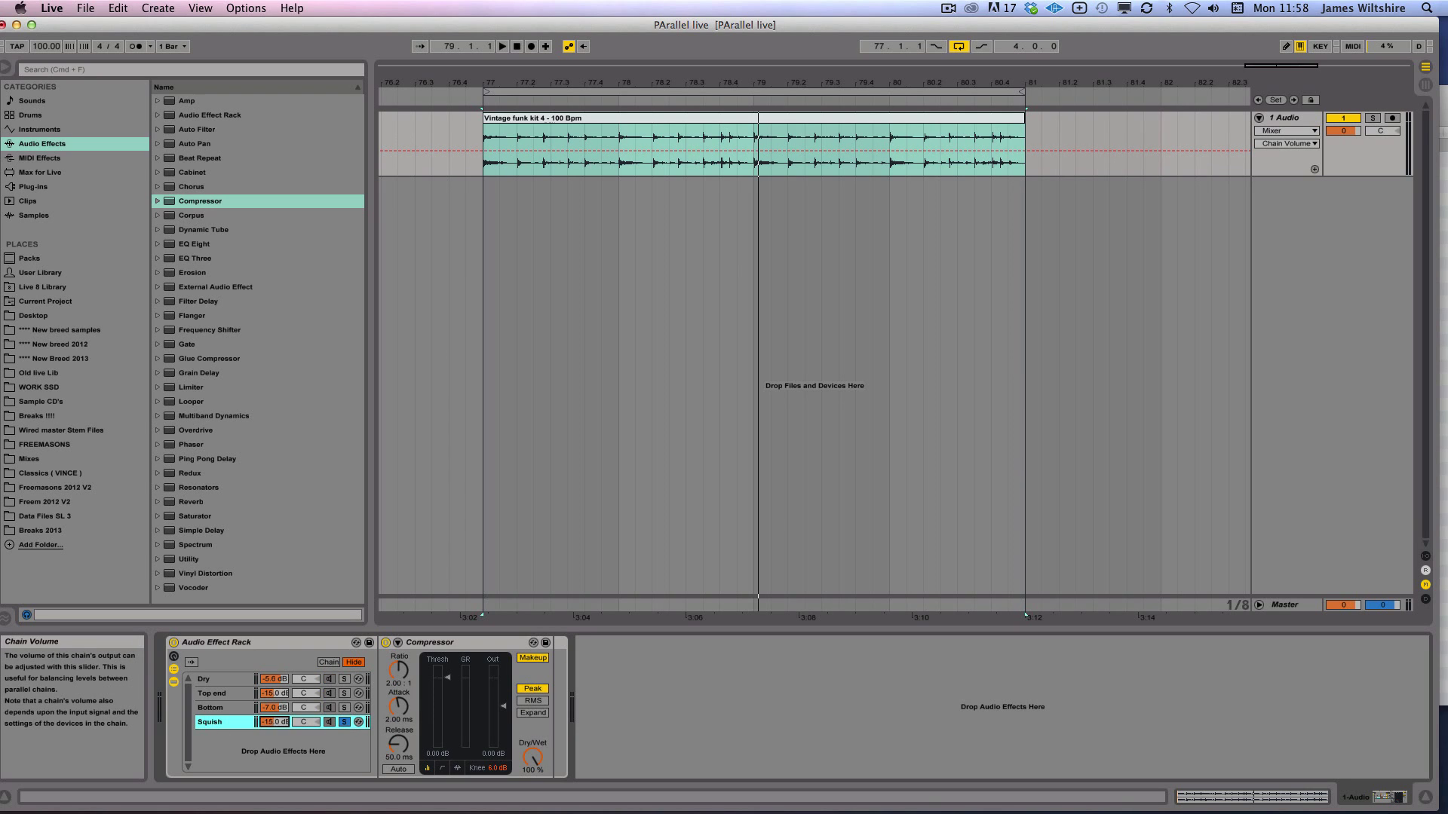
pyautogui.moveTo(273, 722); pyautogui.dragTo(274, 743)
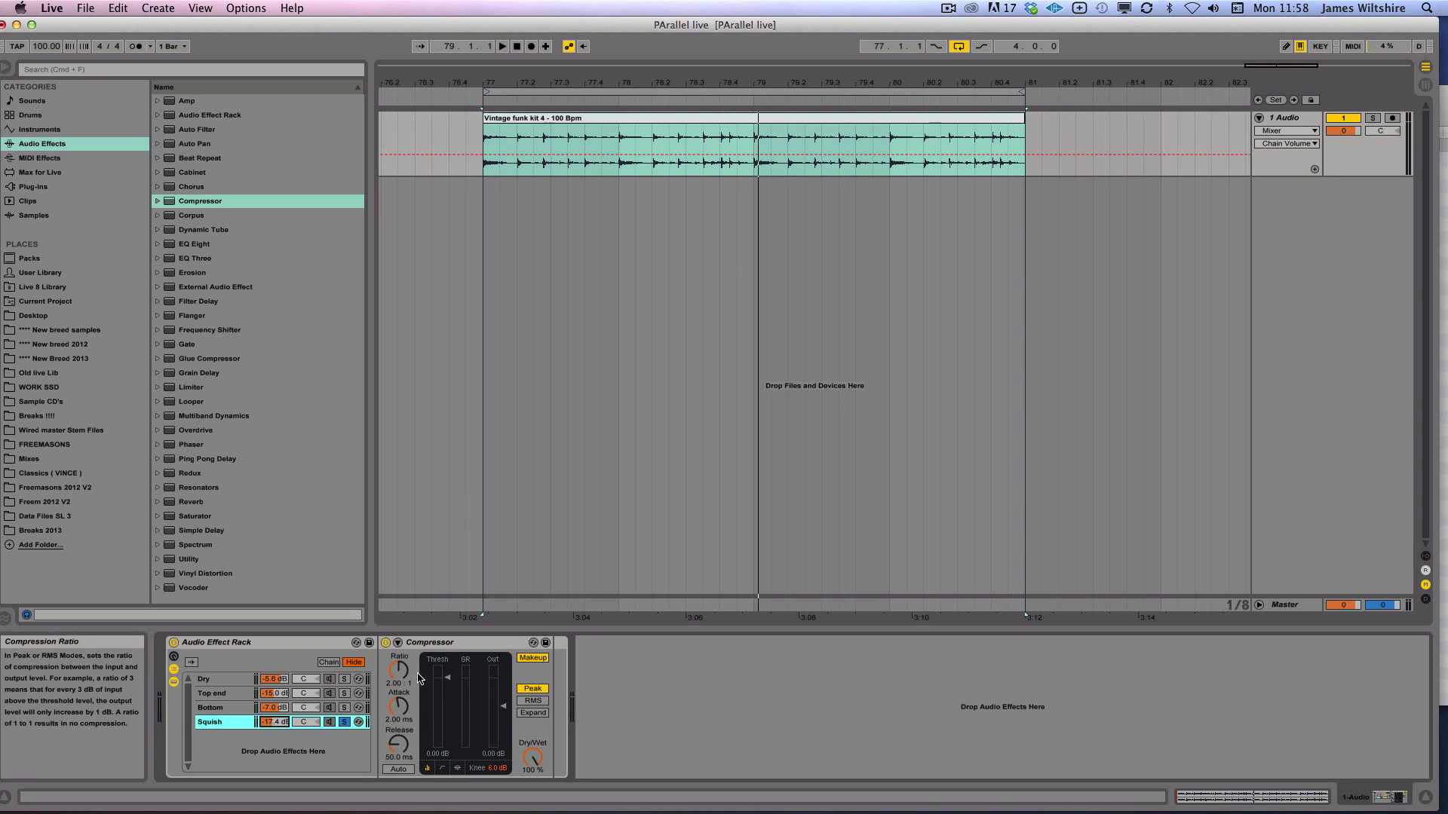
pyautogui.press('space')
pyautogui.moveTo(399, 670); pyautogui.dragTo(400, 599)
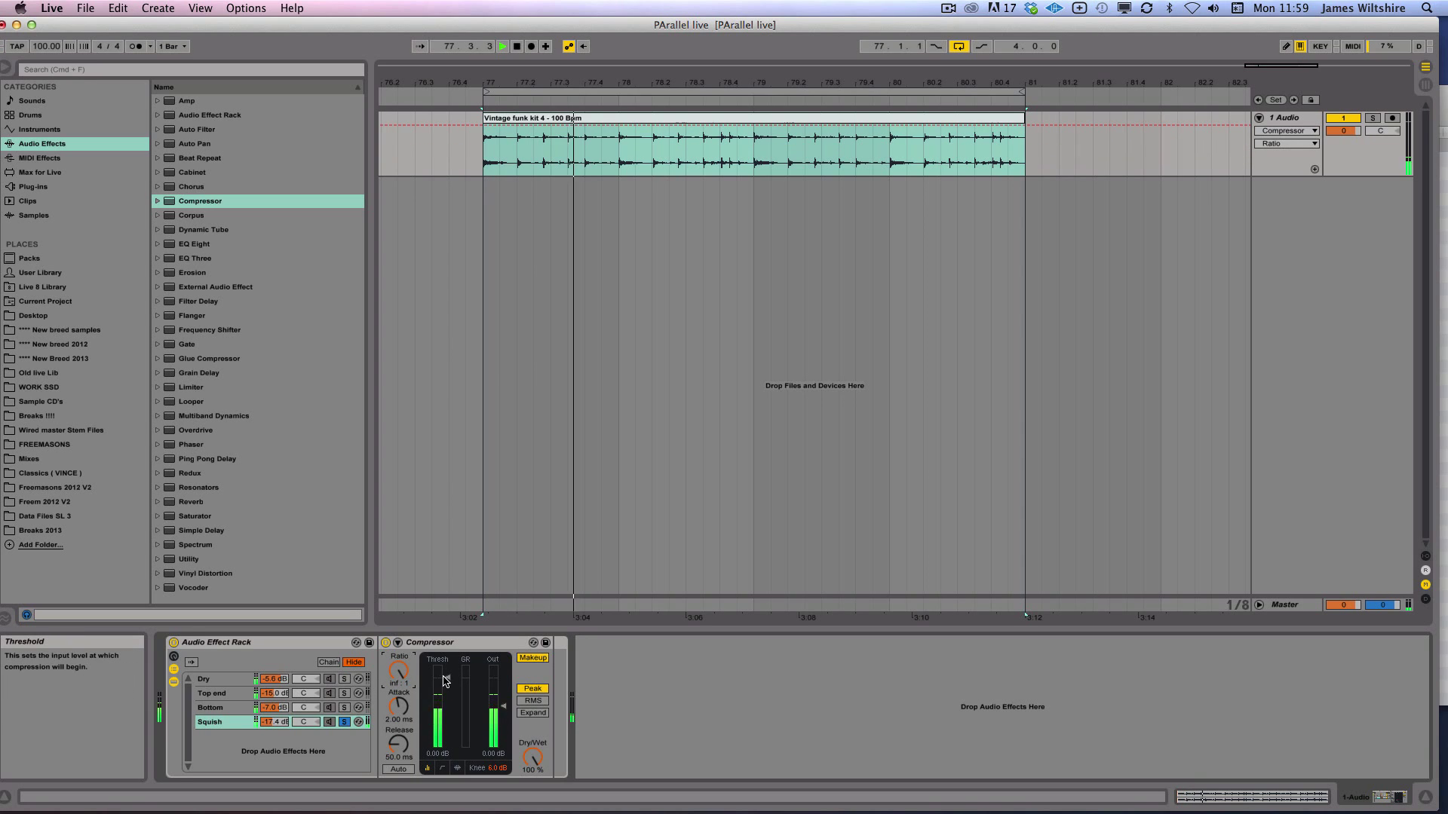
pyautogui.moveTo(445, 681); pyautogui.dragTo(447, 729)
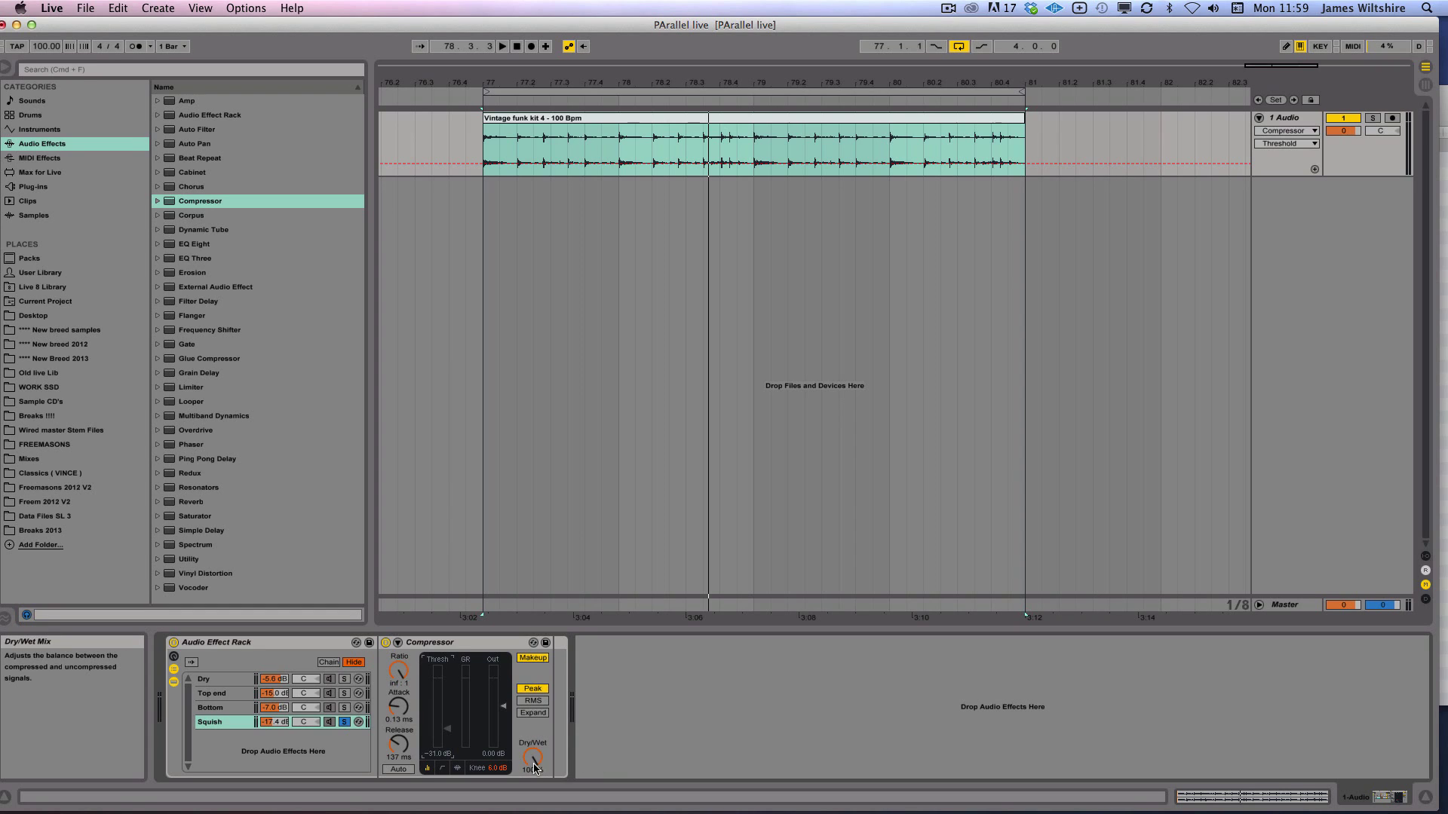
# Pull the Squish chain's volume down to about -55.0 dB and turn off its solo with the loop playing
pyautogui.click(282, 640)
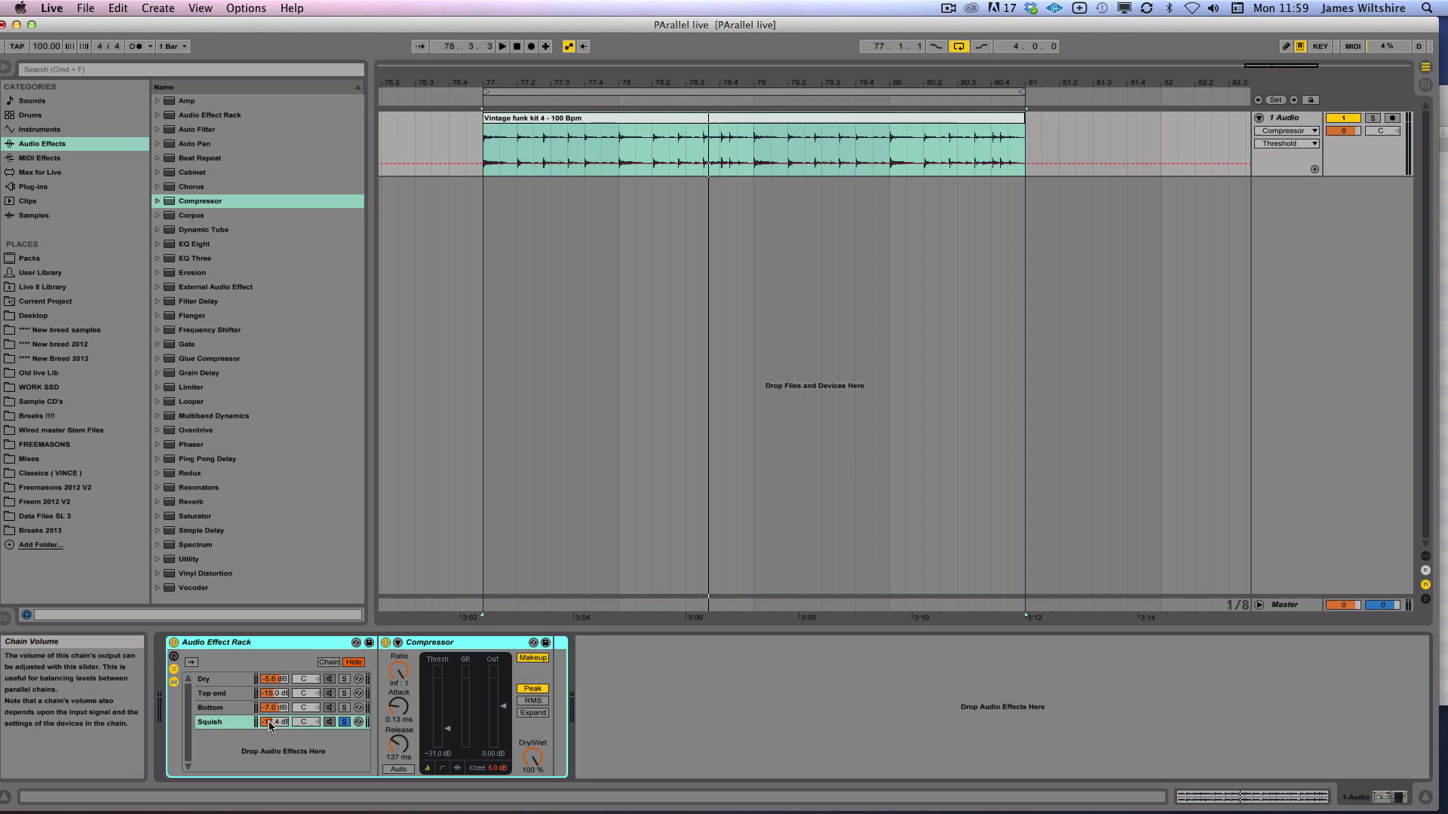
pyautogui.moveTo(269, 723); pyautogui.dragTo(270, 761)
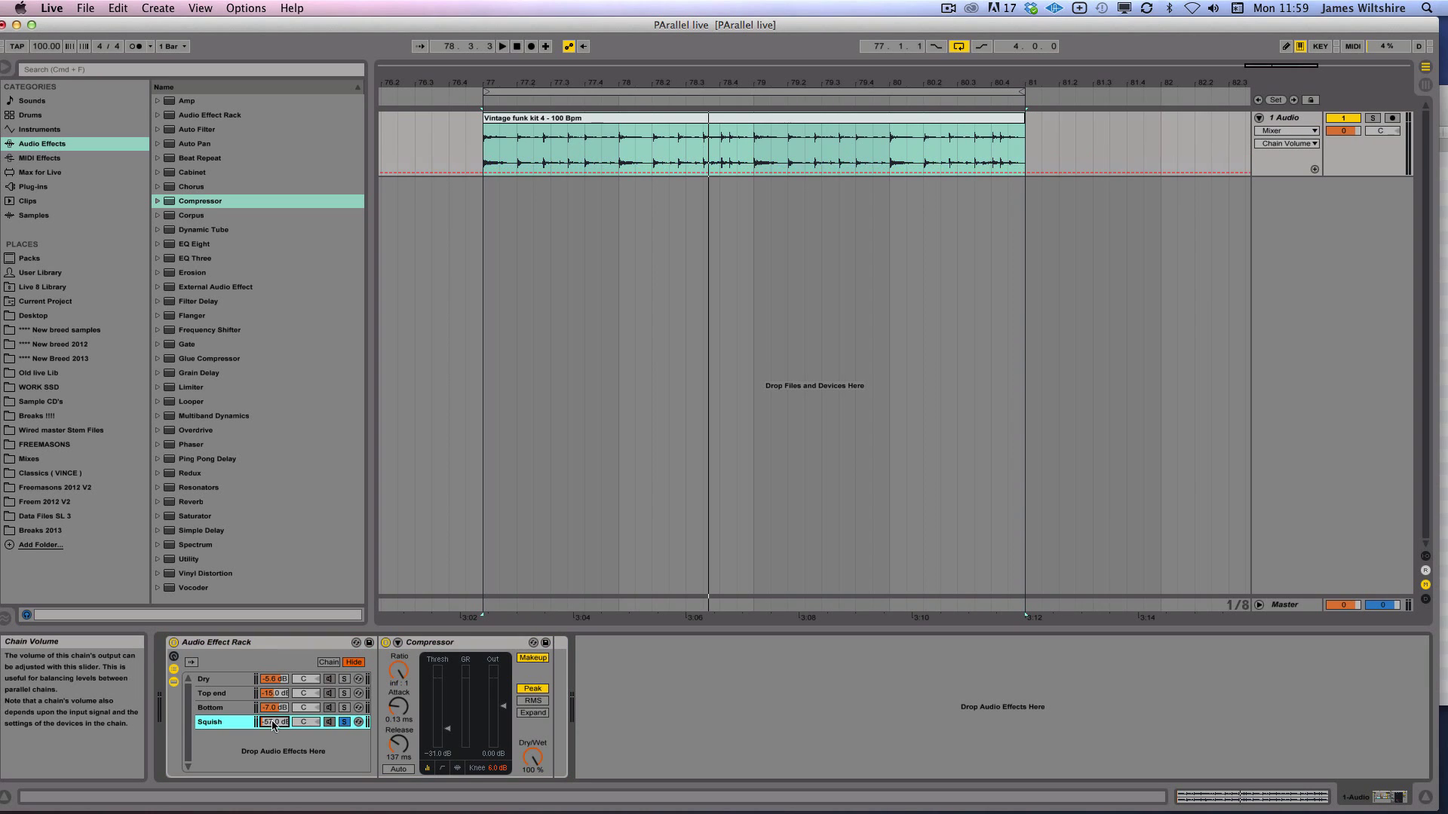
pyautogui.press('space')
pyautogui.click(346, 725)
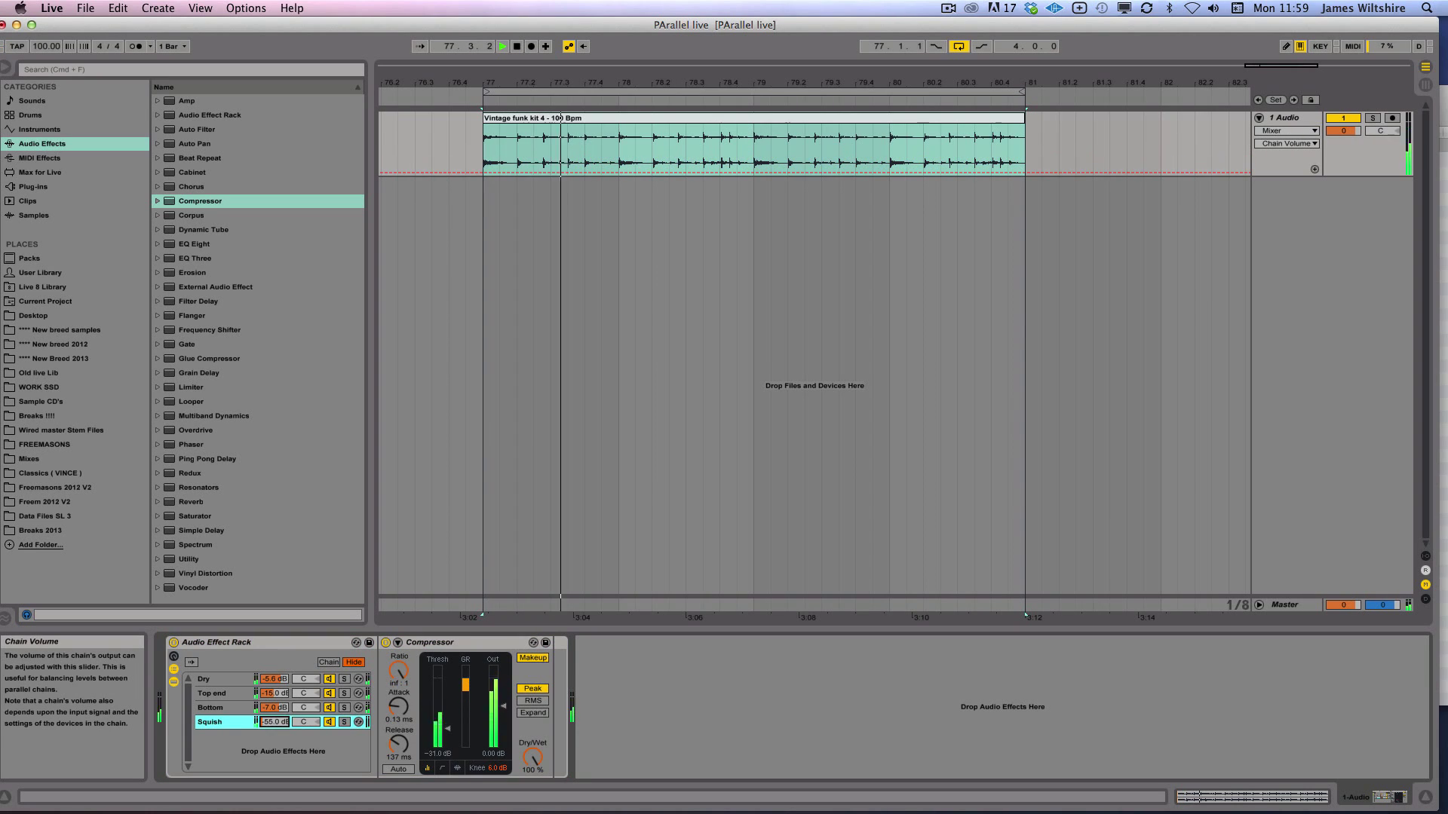
# Raise the Squish chain's volume to about -14.6 dB while auditioning its blend with the other chains
pyautogui.moveTo(269, 723)
pyautogui.mouseDown()
pyautogui.moveTo(269, 742)
pyautogui.moveTo(274, 698)
pyautogui.moveTo(274, 726)
pyautogui.mouseUp()
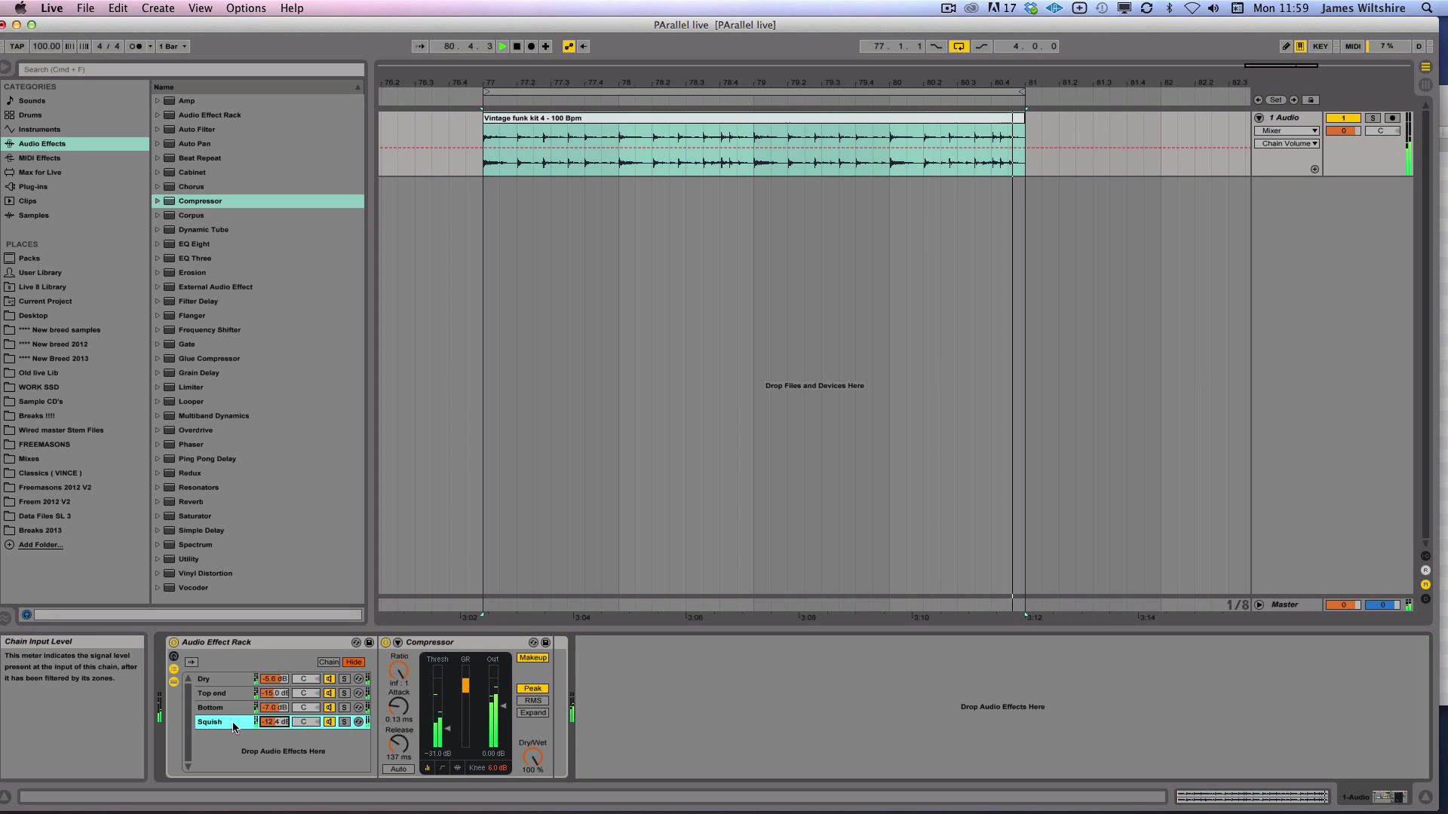
pyautogui.press('space')
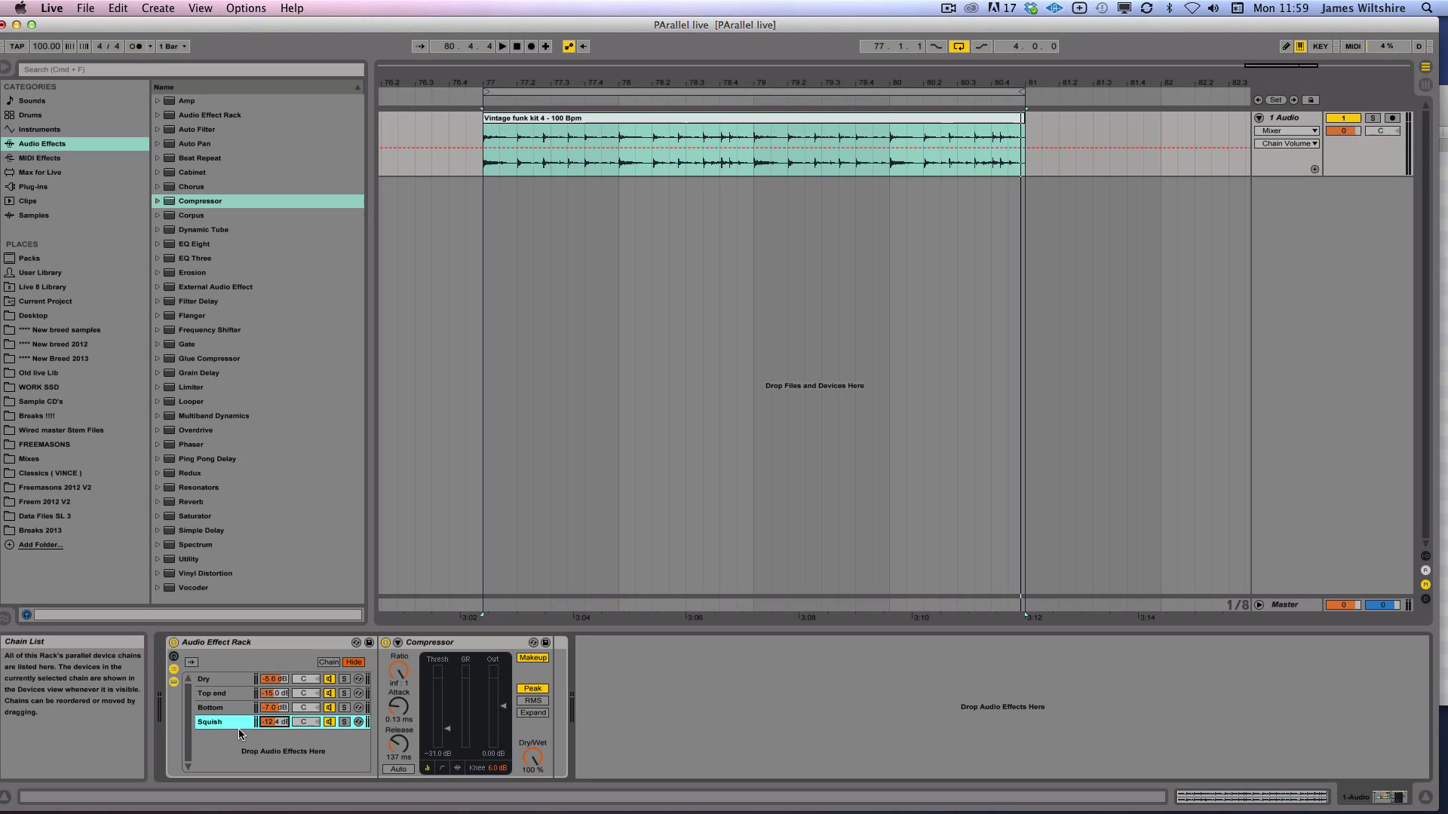
pyautogui.click(282, 727)
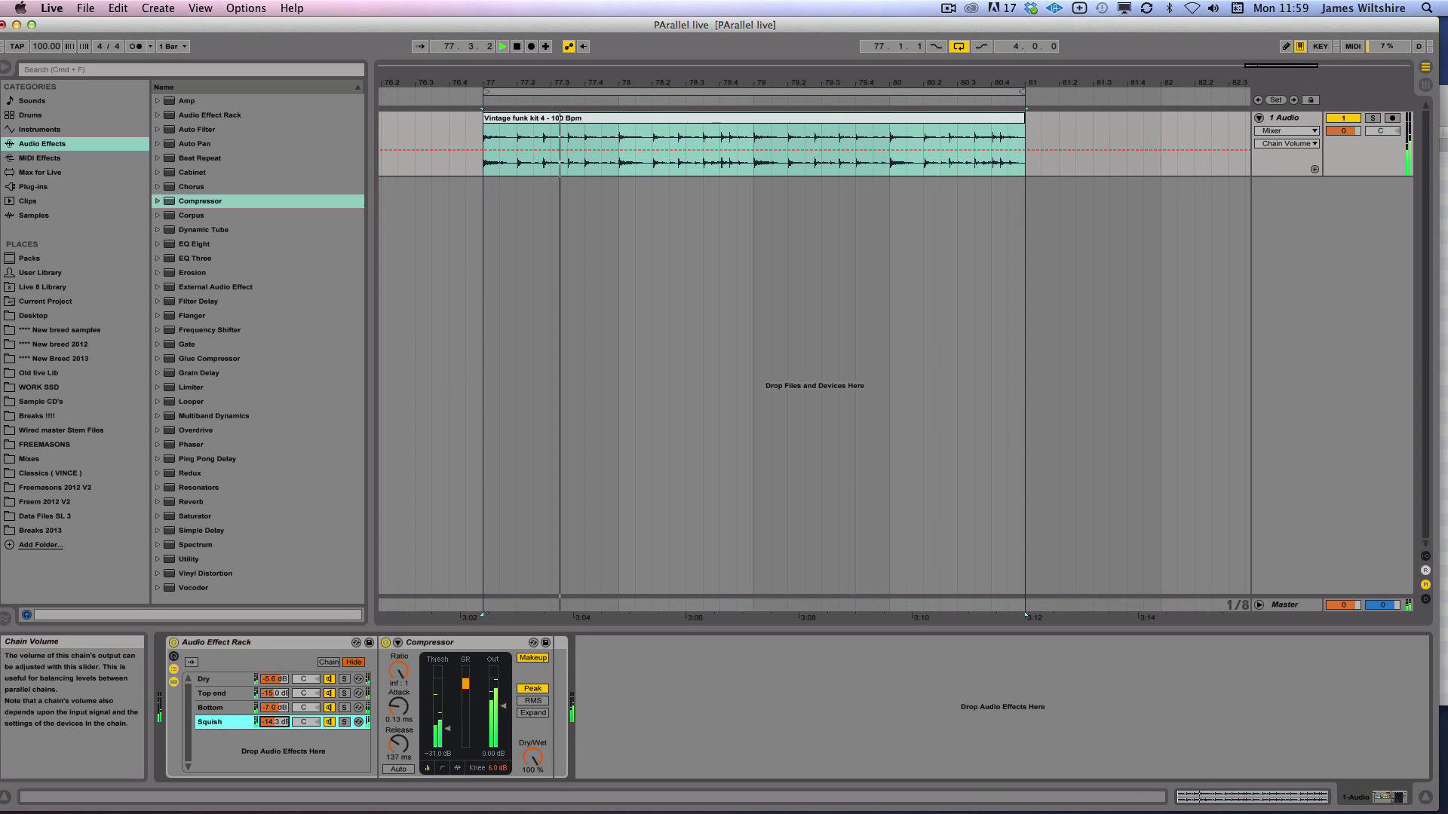
pyautogui.press('space')
# Add a Reverb to the Audio Effect Rack as a new parallel chain and solo that chain
pyautogui.click(184, 502)
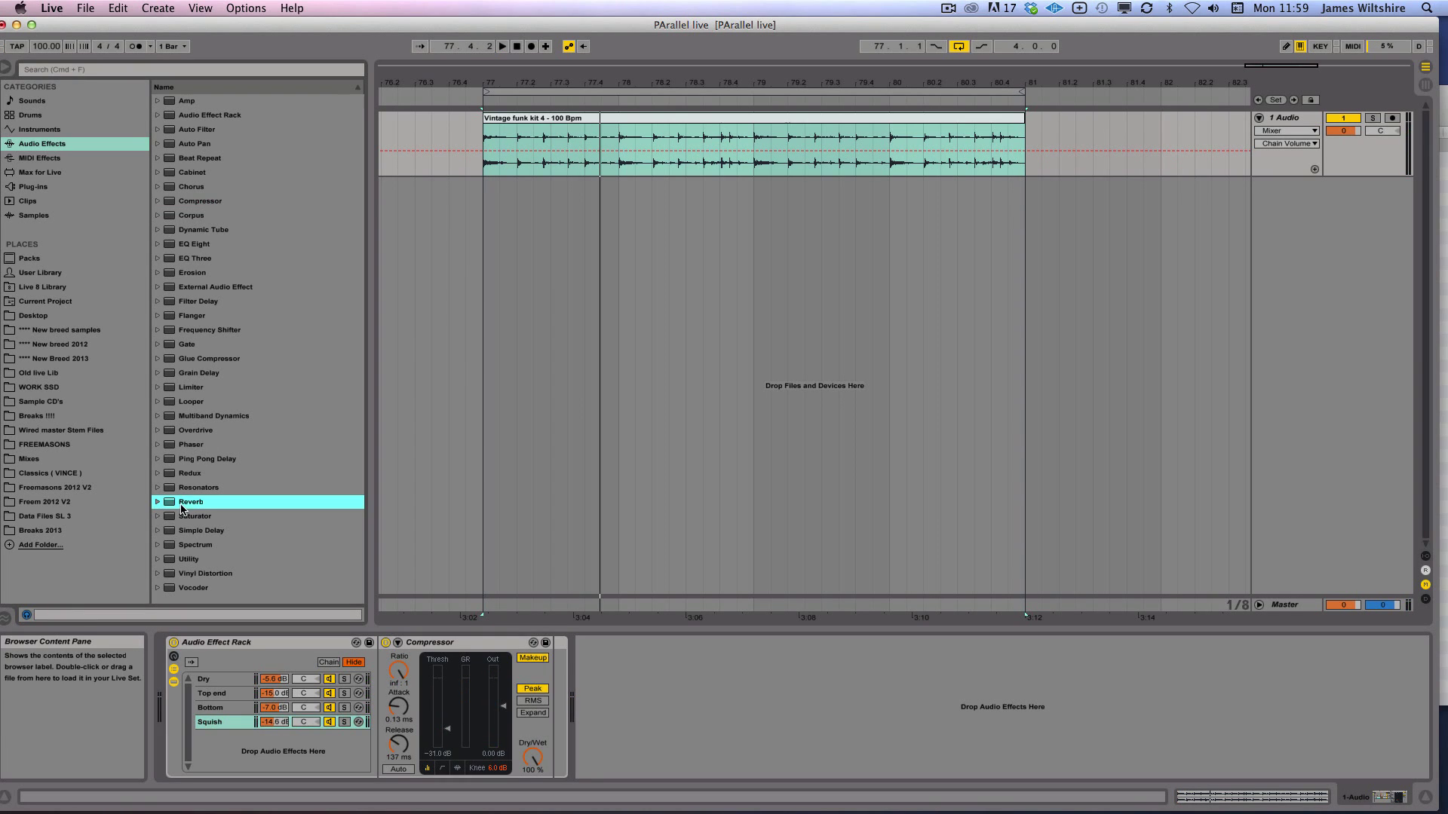
pyautogui.moveTo(186, 503); pyautogui.dragTo(225, 747)
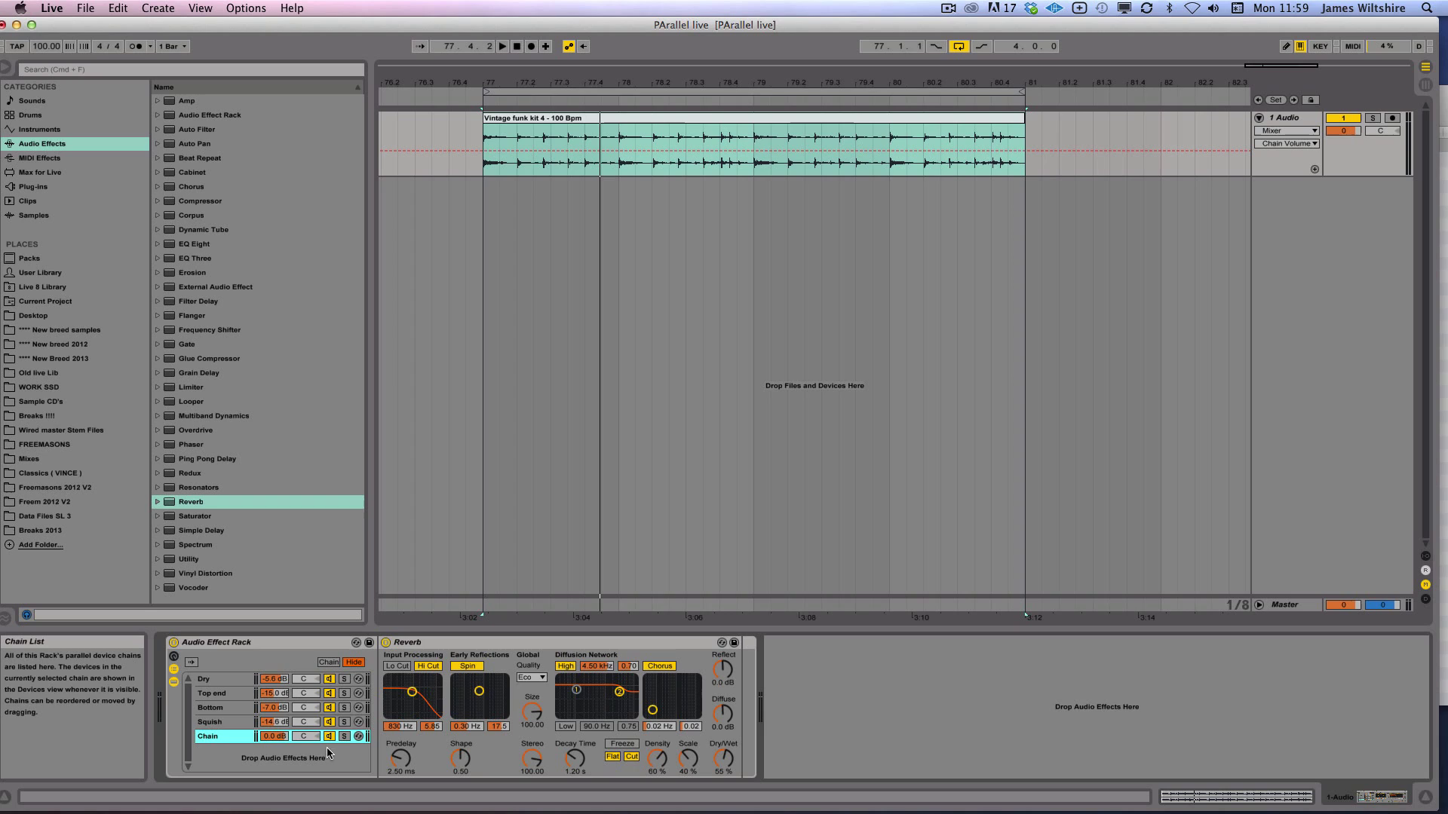
pyautogui.click(344, 736)
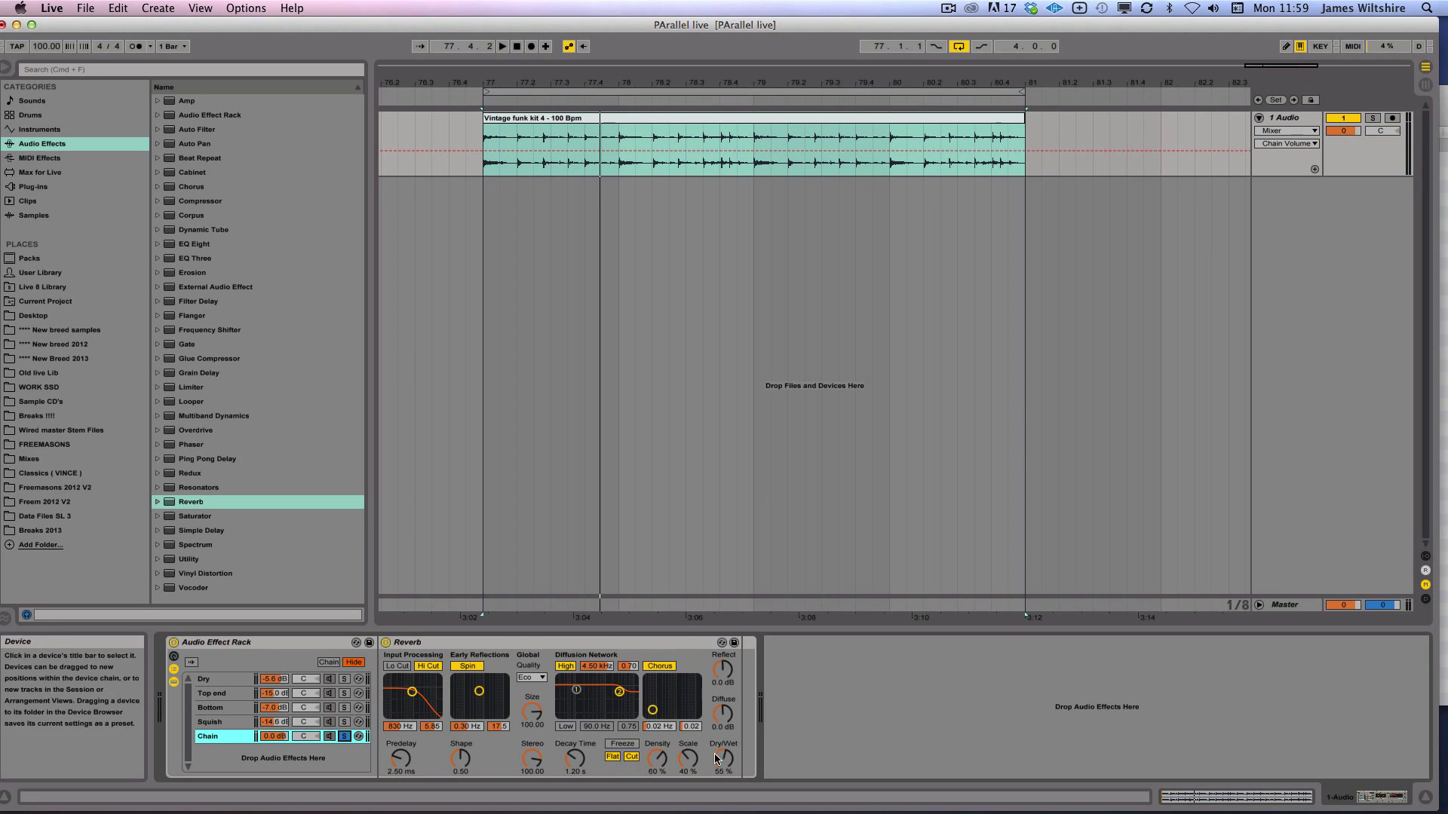
# Set the Reverb to 100% wet with a decay time of about 473 ms while auditioning the soloed chain
pyautogui.moveTo(717, 756); pyautogui.dragTo(716, 713)
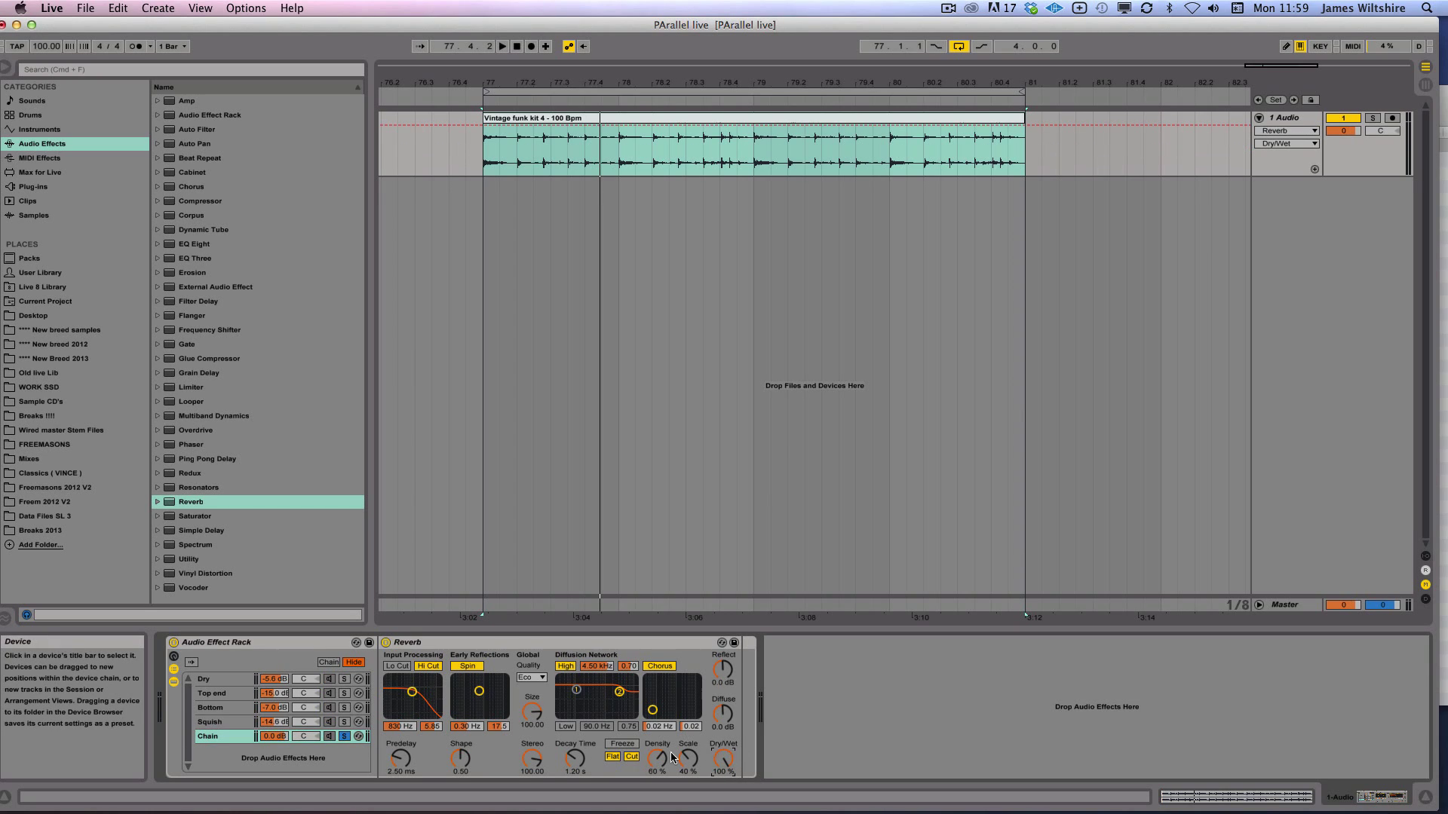
pyautogui.moveTo(564, 756); pyautogui.dragTo(572, 763)
pyautogui.press('space')
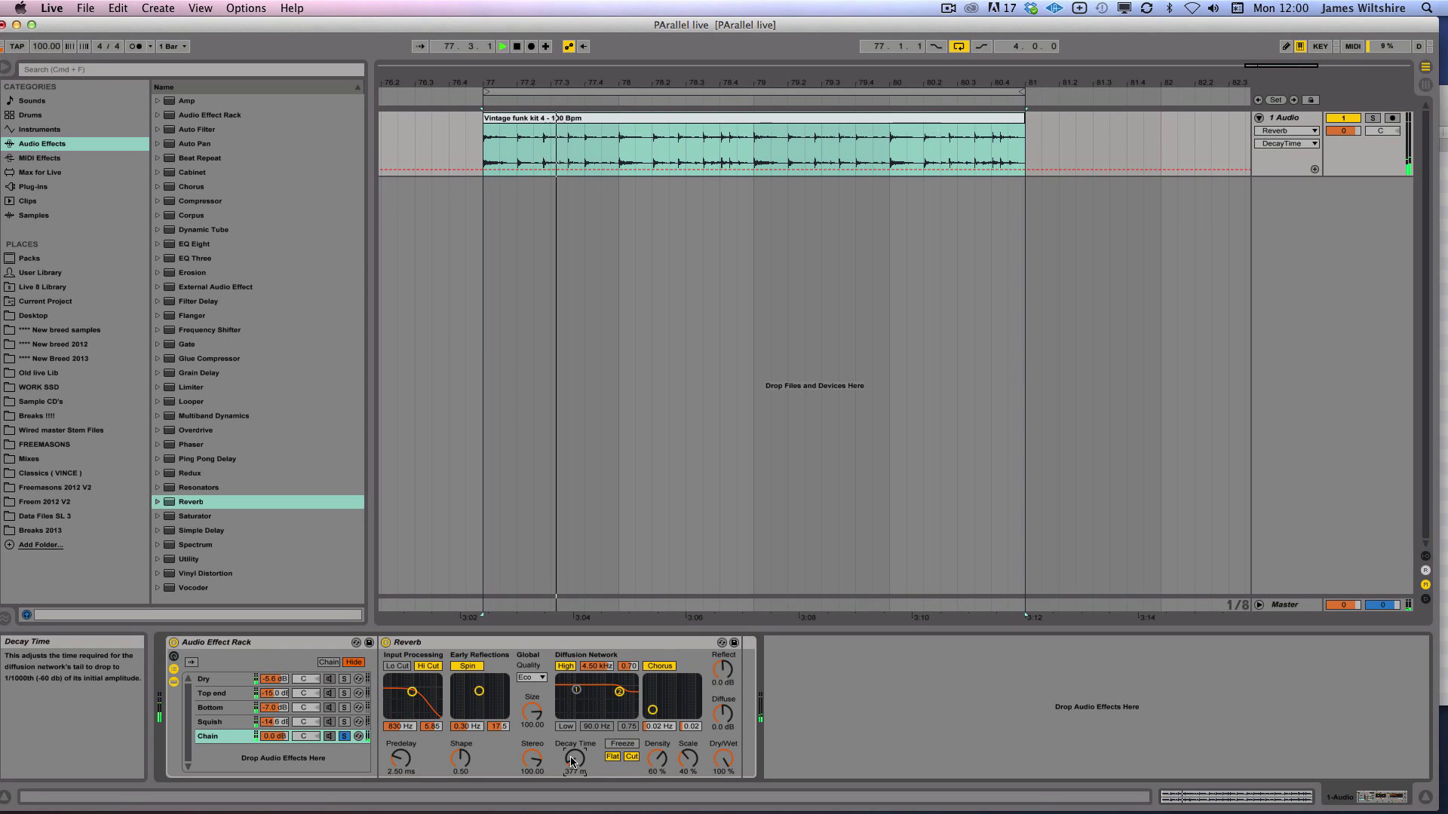
pyautogui.press('space')
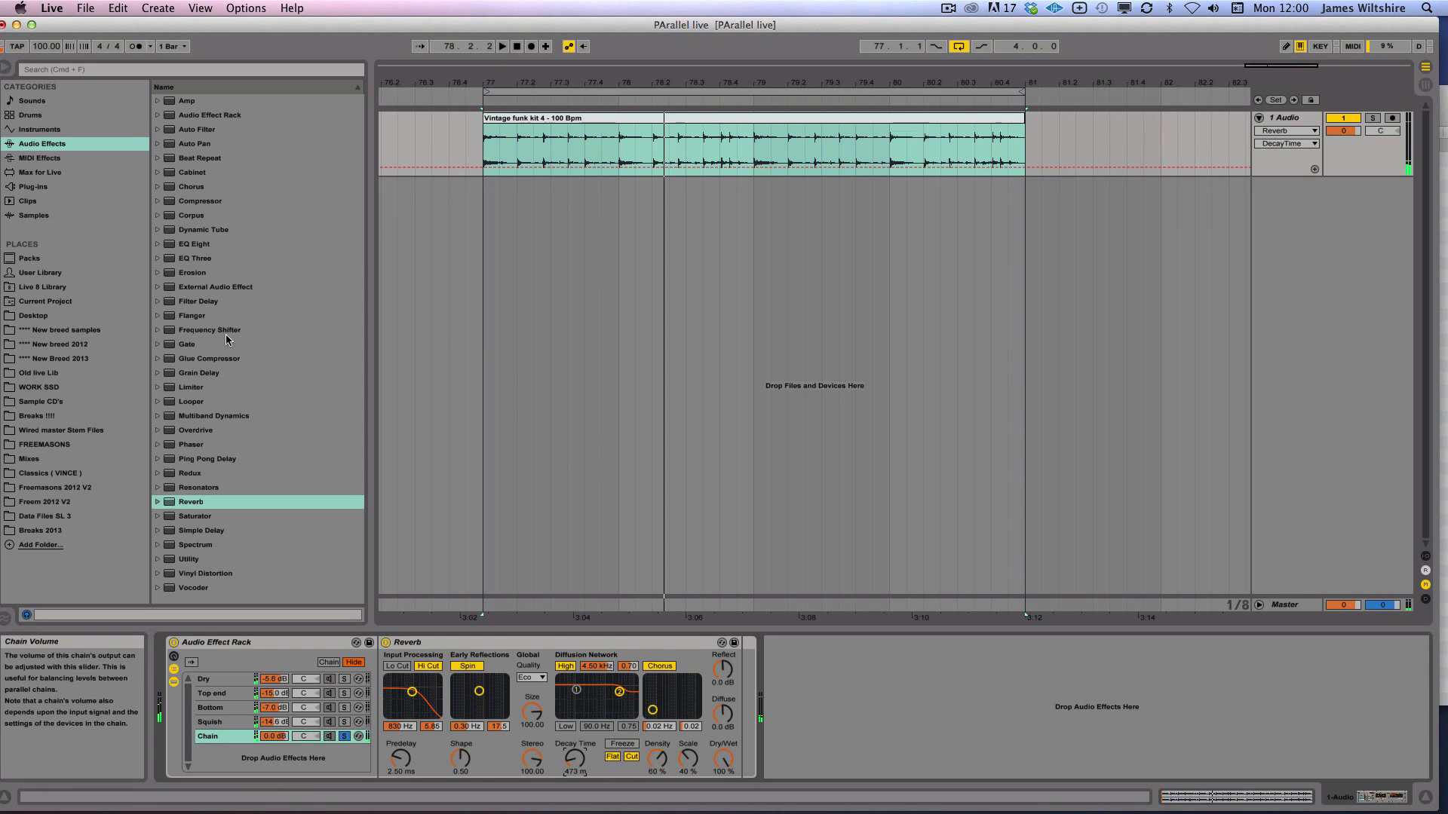
# Add a Compressor after the Reverb and set its threshold to -47.0 dB and ratio to 1.73:1 with the loop playing
pyautogui.moveTo(202, 204); pyautogui.dragTo(943, 739)
pyautogui.press('space')
pyautogui.moveTo(805, 677); pyautogui.dragTo(805, 739)
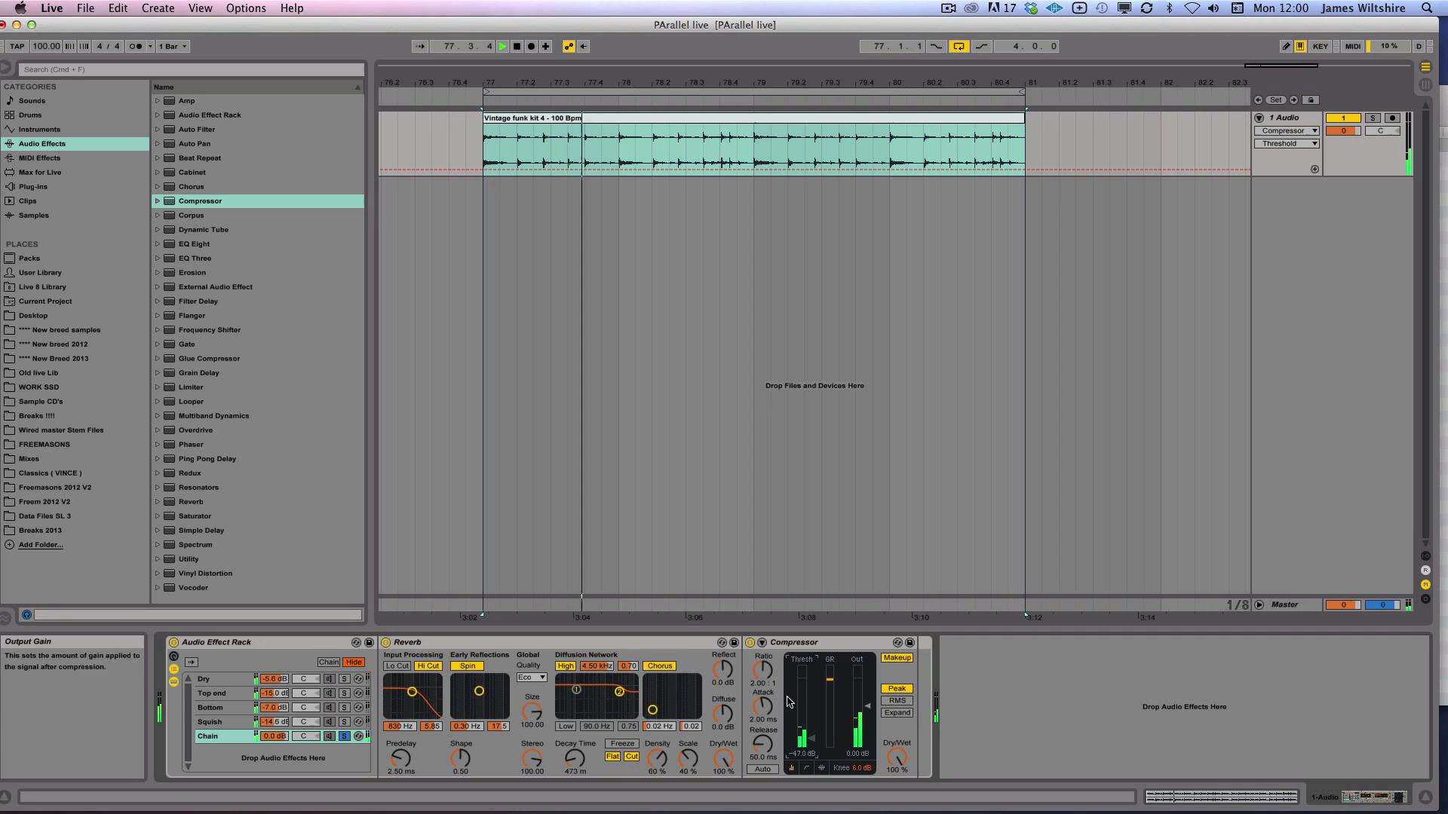
pyautogui.moveTo(763, 670); pyautogui.dragTo(763, 681)
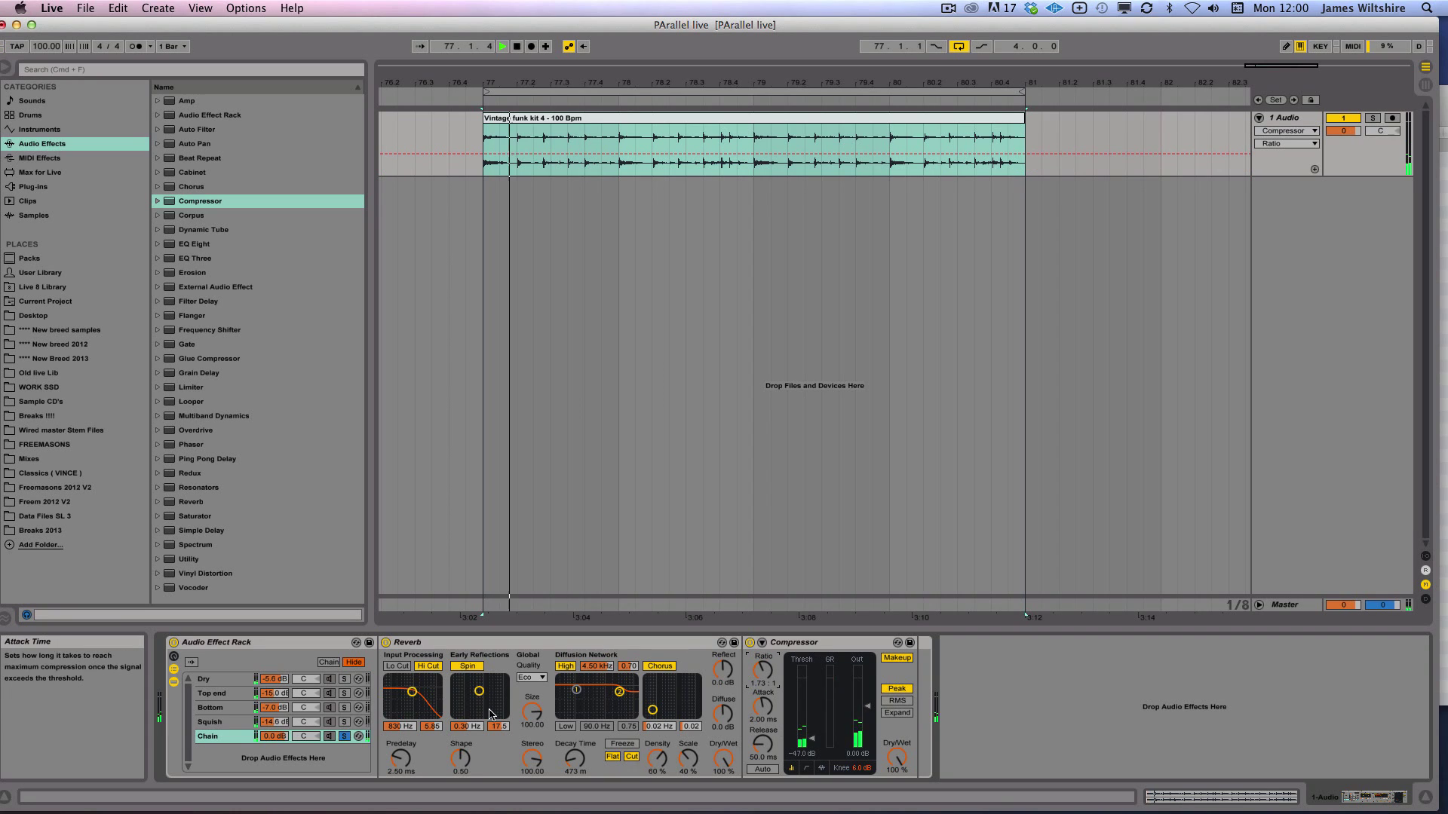
pyautogui.press('space')
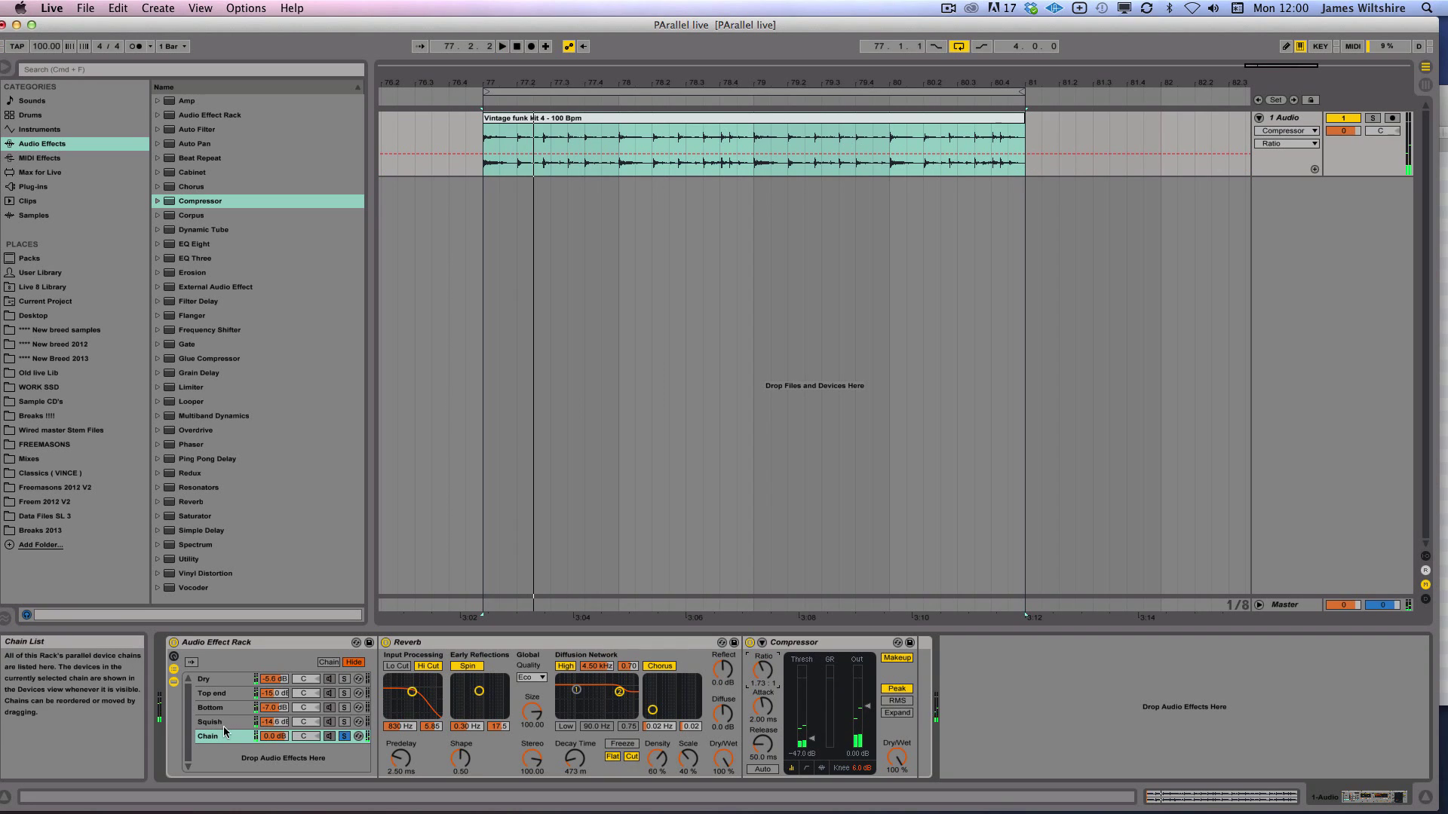
# Pull the reverb chain's volume down to -inf dB, turn off its solo and rename the chain Room
pyautogui.moveTo(277, 736); pyautogui.dragTo(279, 799)
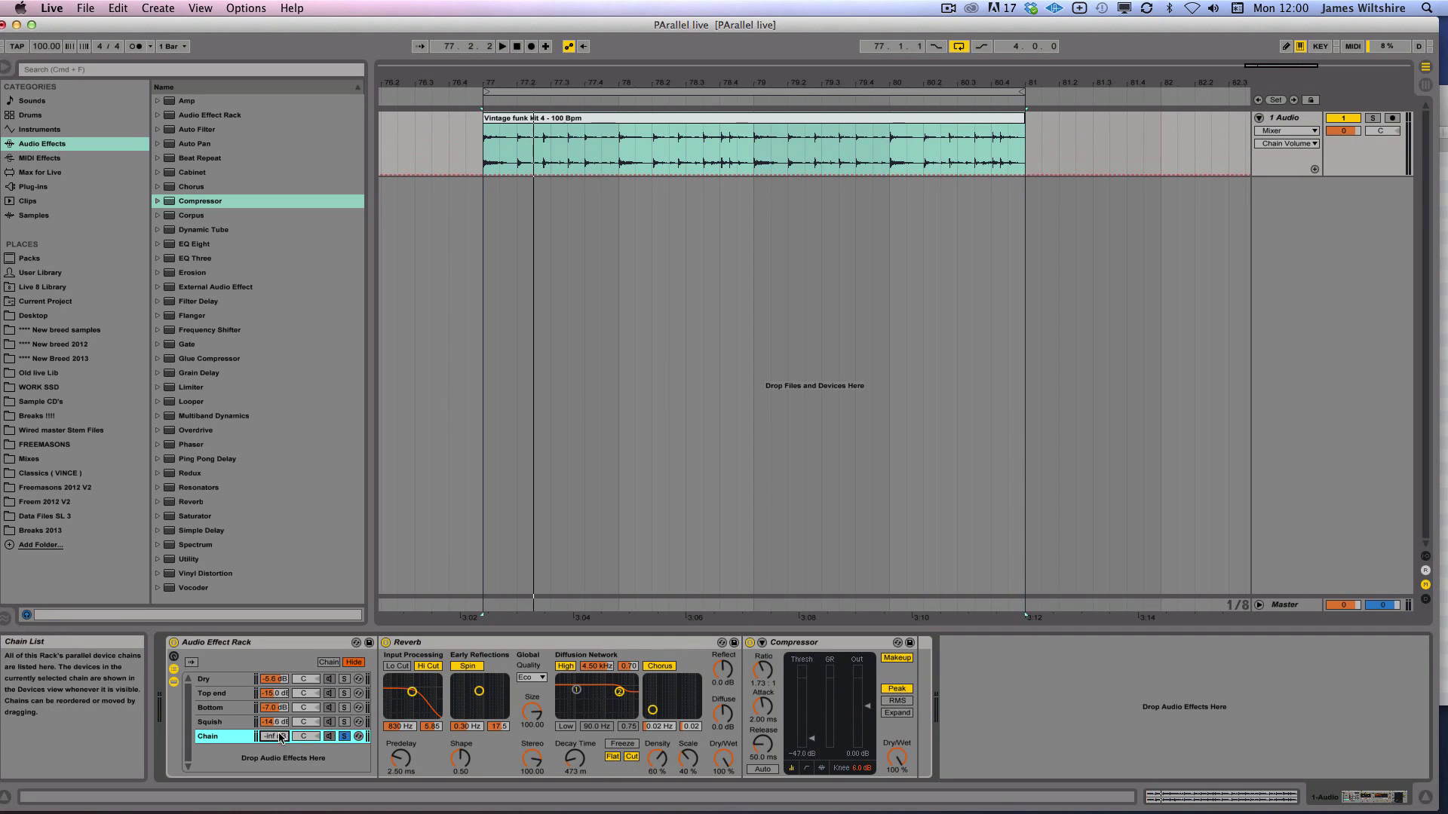
pyautogui.click(344, 737)
pyautogui.press('super+r')
# Raise the Room chain's volume to about -9.3 dB while auditioning its blend with the other chains
pyautogui.press('space')
pyautogui.moveTo(274, 738); pyautogui.dragTo(274, 679)
pyautogui.moveTo(277, 737); pyautogui.dragTo(277, 740)
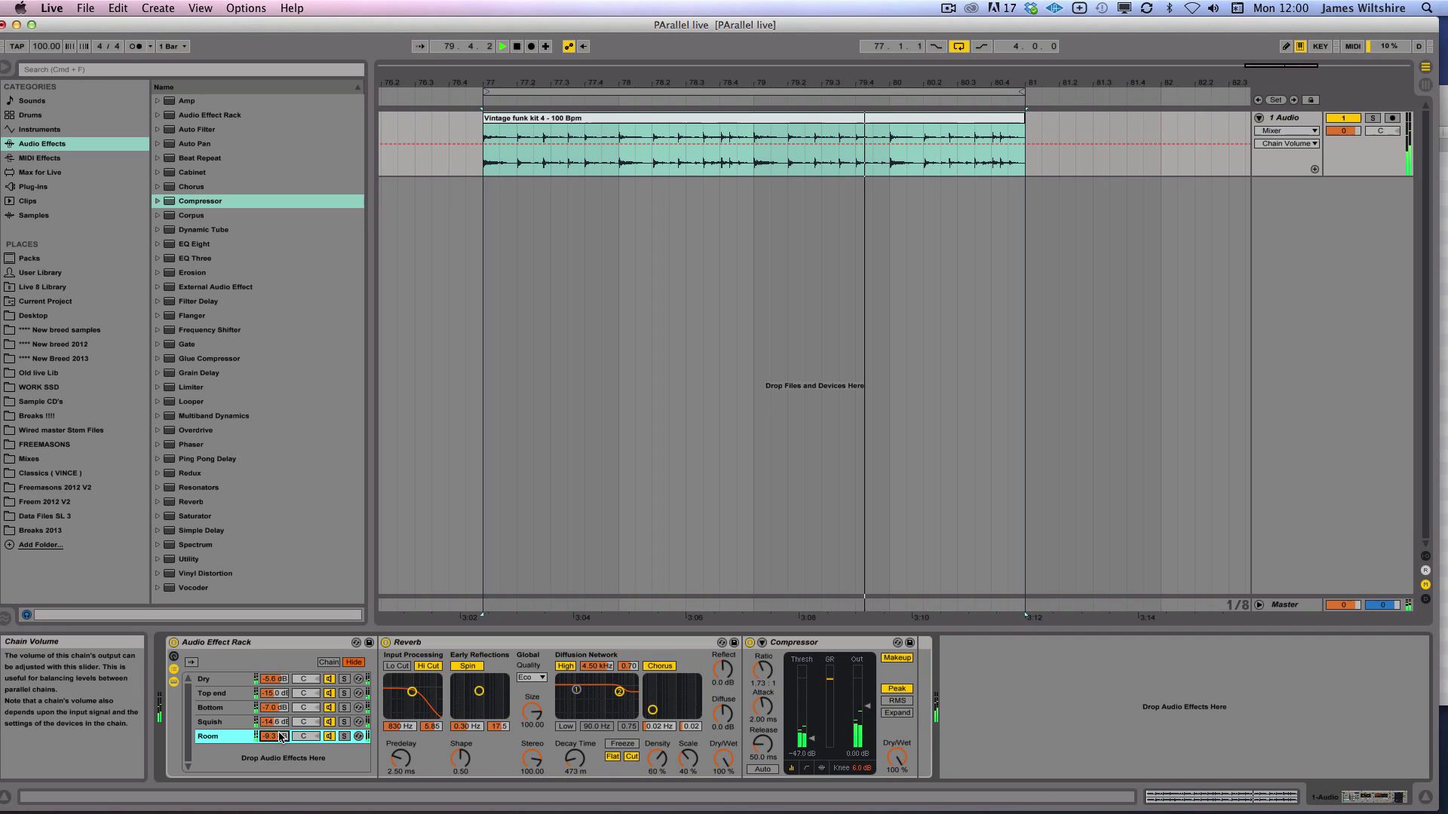
pyautogui.press('space')
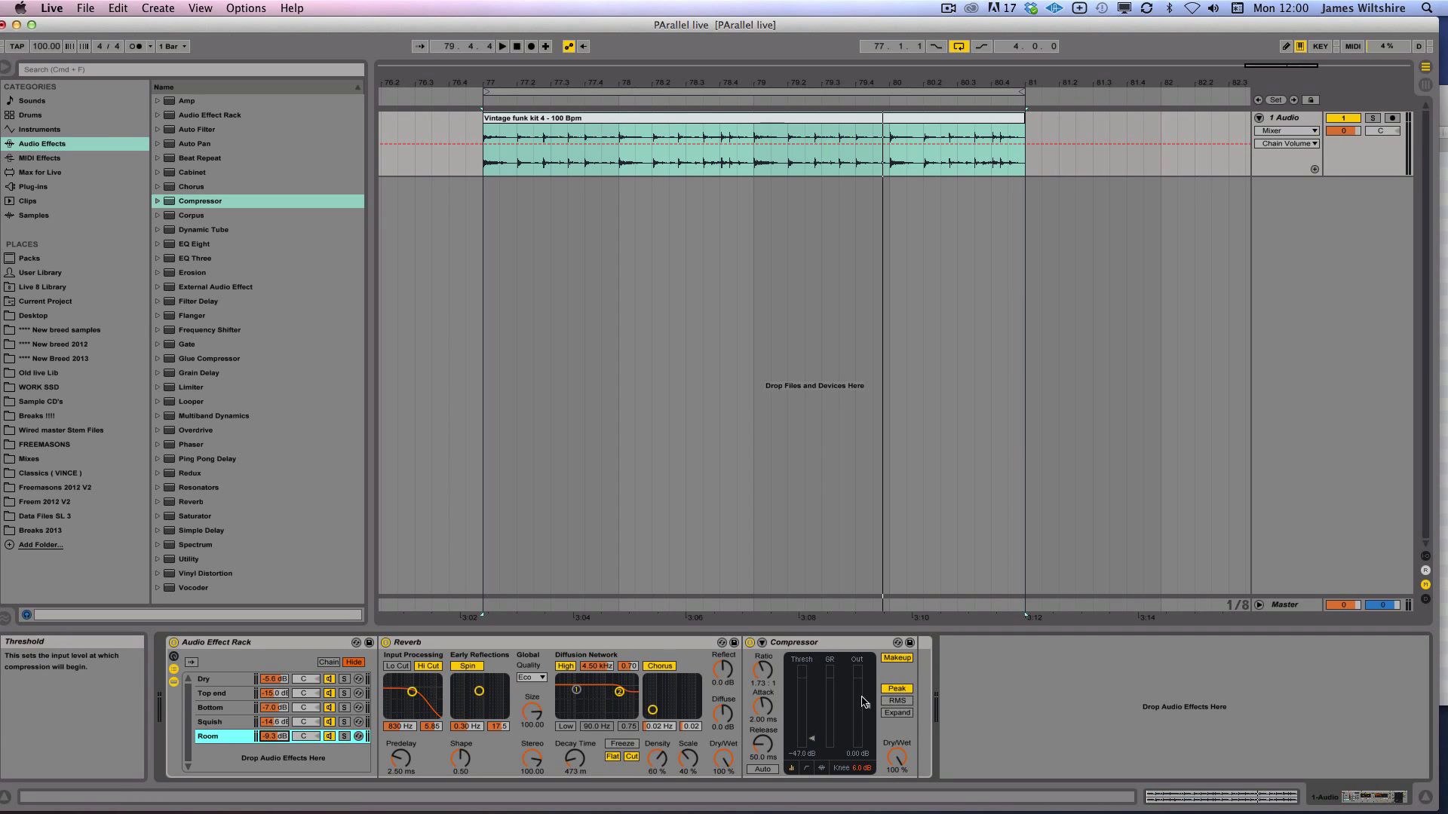
pyautogui.click(898, 756)
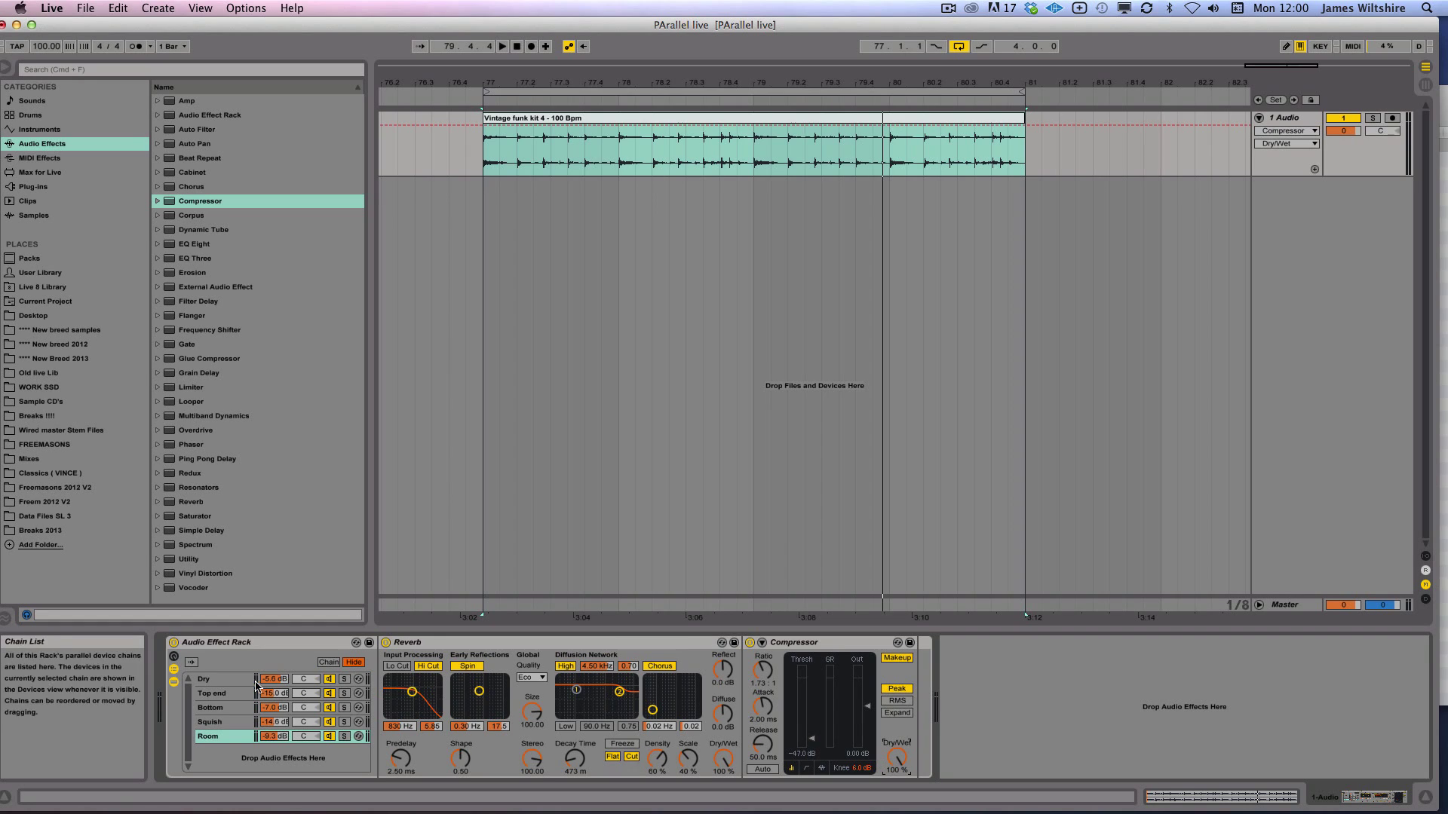
pyautogui.click(240, 644)
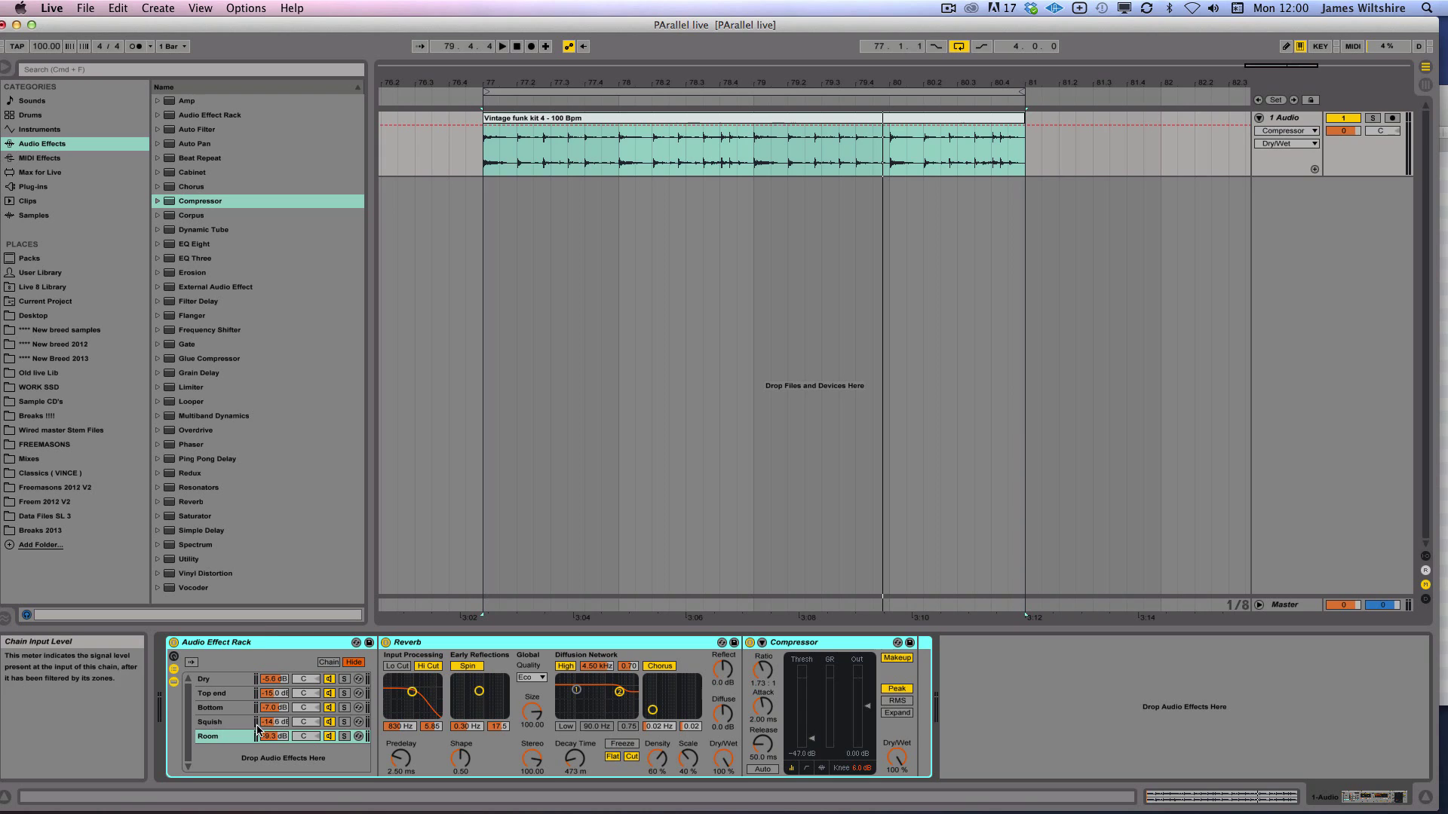
pyautogui.click(194, 751)
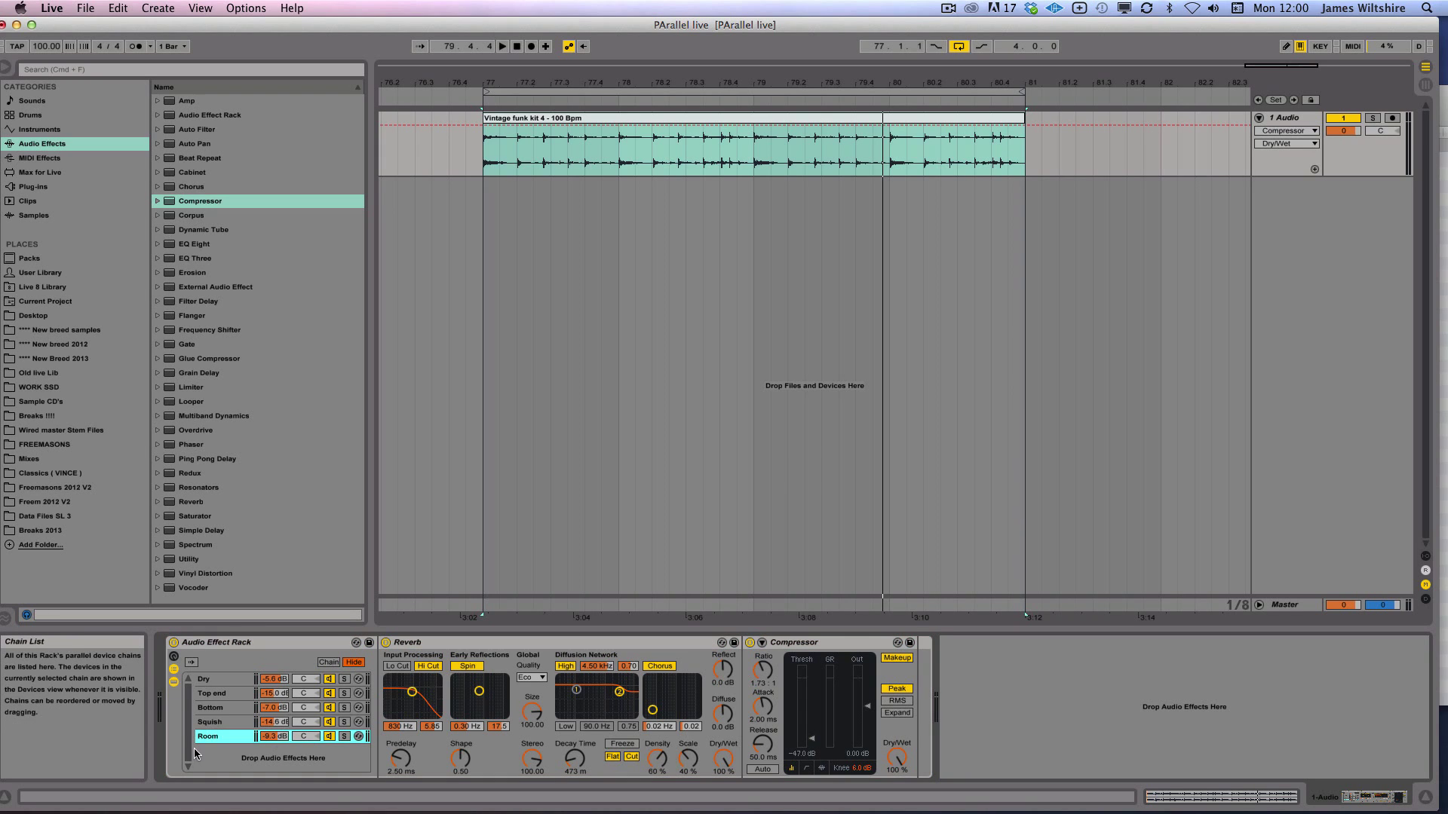
pyautogui.click(272, 742)
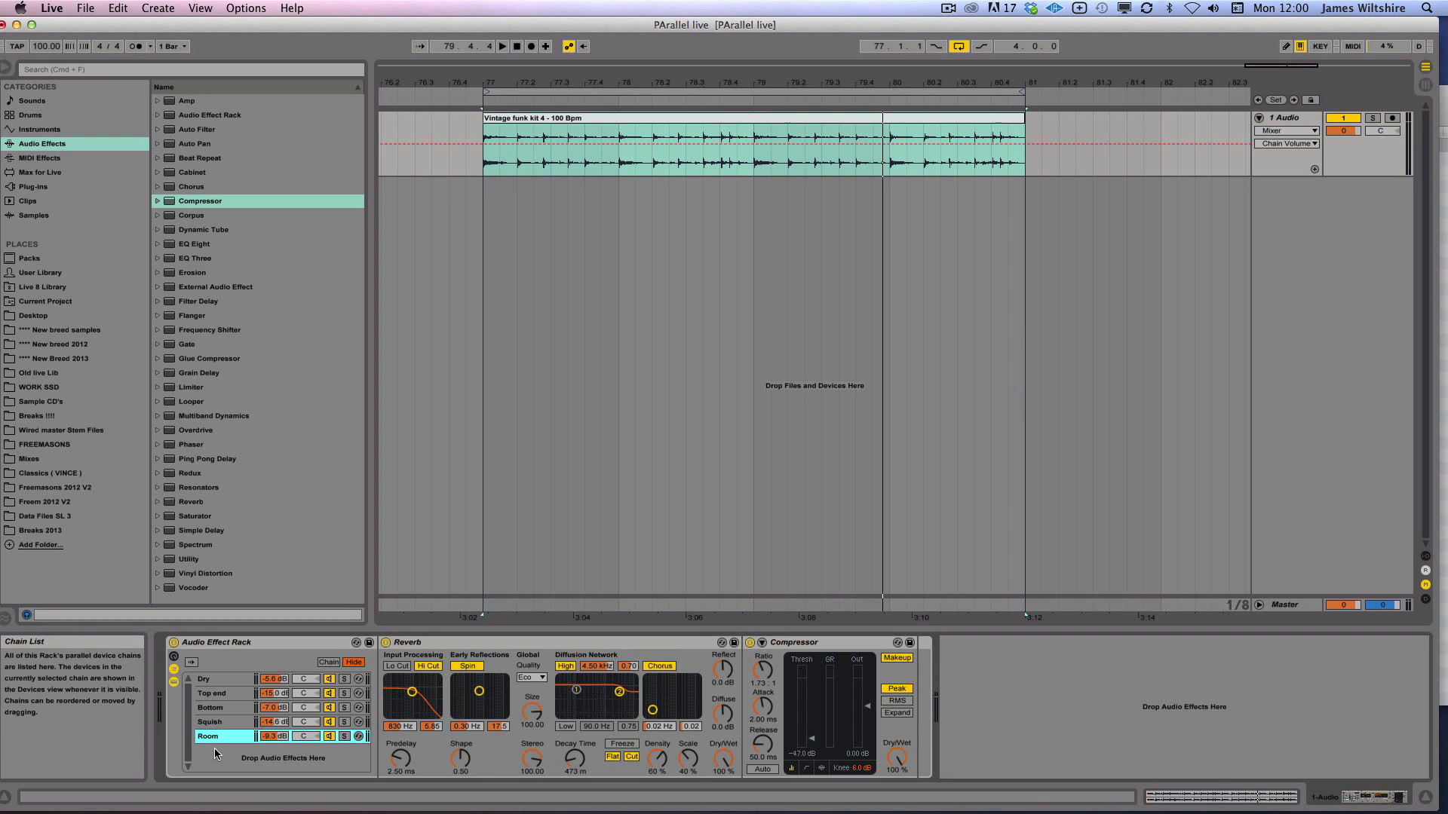
# Add a Saturator as a new parallel chain, solo it and set its drive to about 18.3 dB while auditioning the loop
pyautogui.click(207, 535)
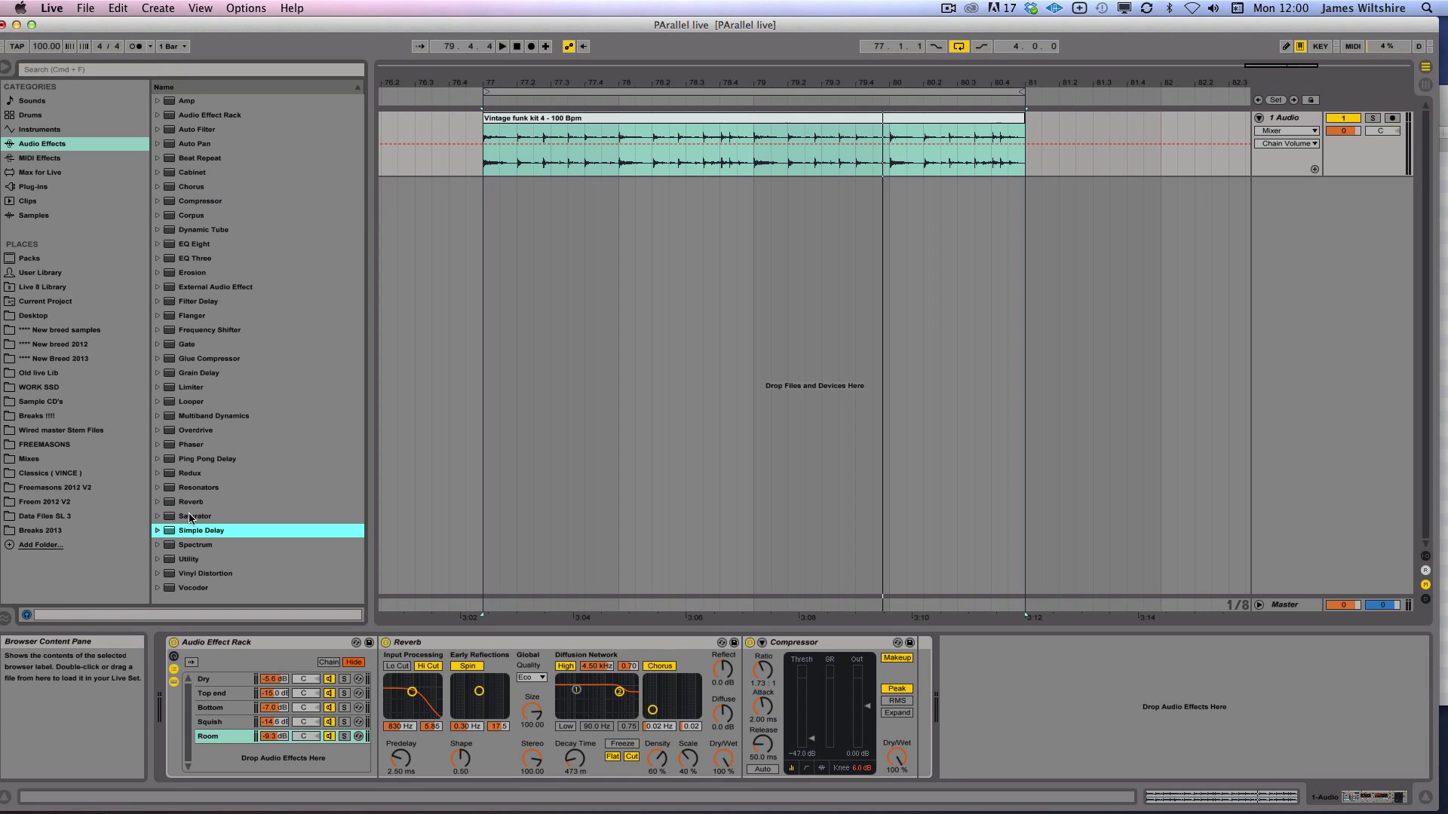
pyautogui.click(197, 520)
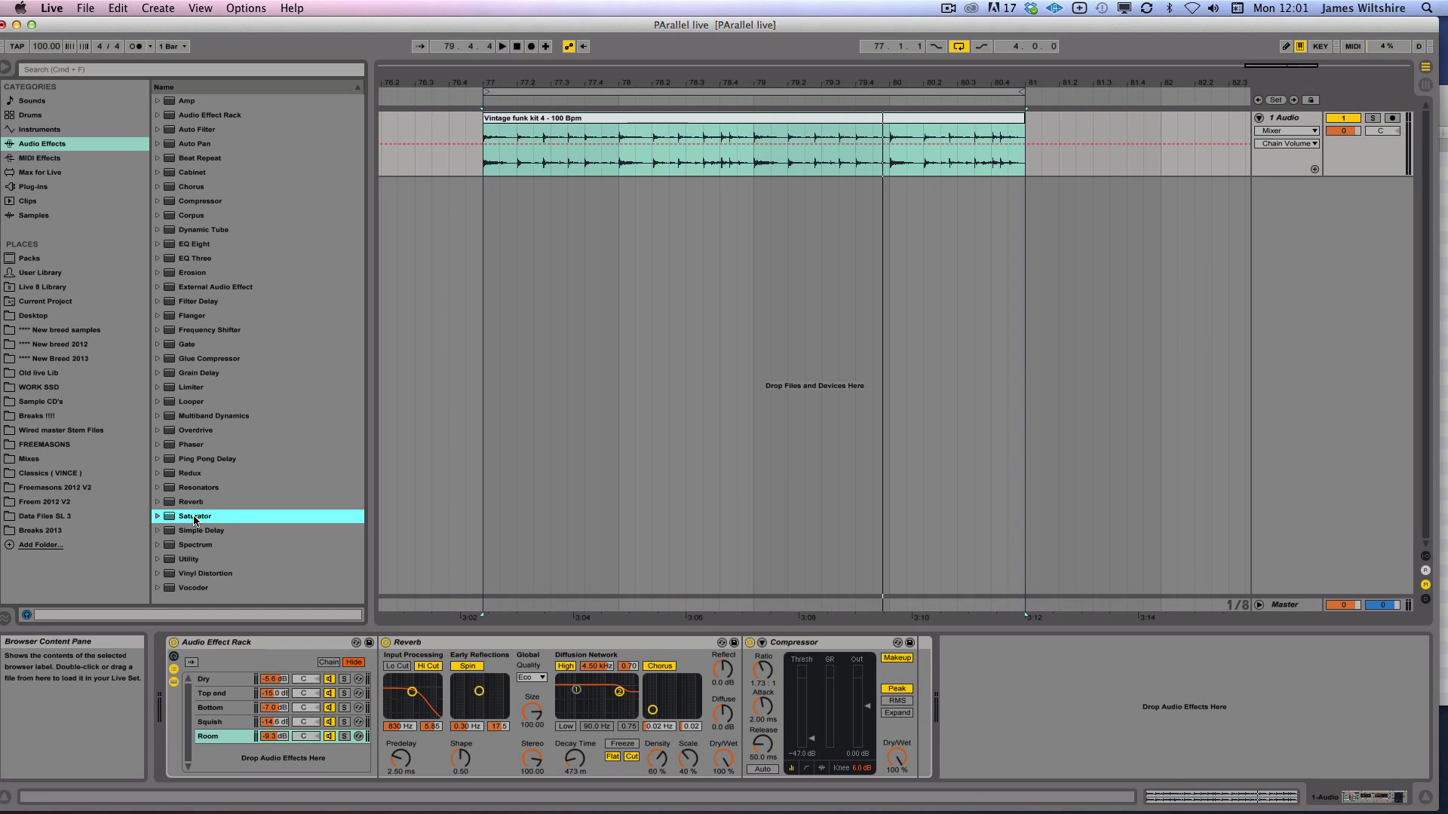
pyautogui.moveTo(195, 520); pyautogui.dragTo(282, 777)
pyautogui.click(344, 751)
pyautogui.press('space')
pyautogui.moveTo(396, 676); pyautogui.dragTo(396, 639)
pyautogui.press('space')
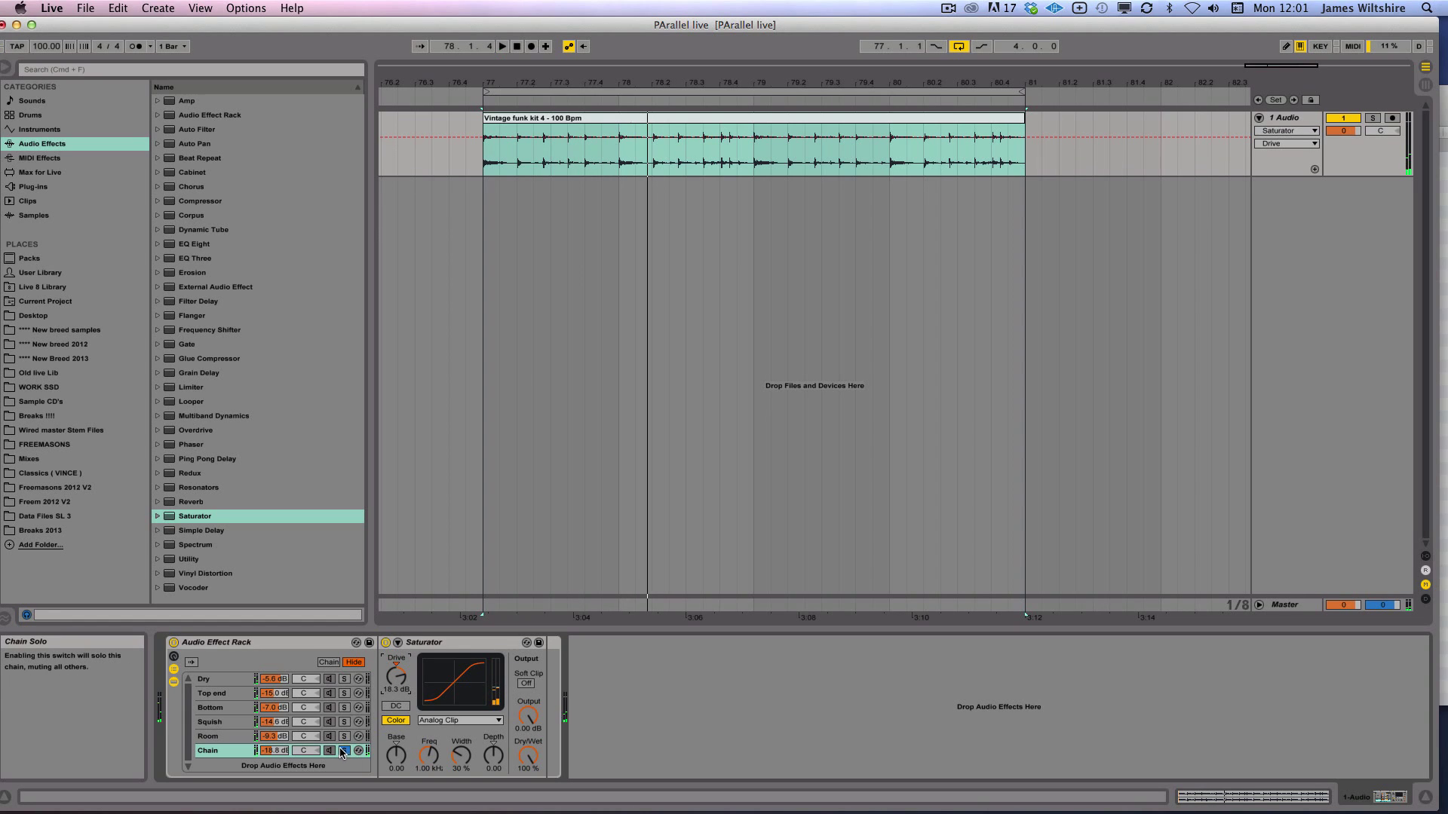
# Turn off the Saturator chain's solo and blend it in from -inf to about -11.2 dB with the loop playing
pyautogui.click(343, 750)
pyautogui.moveTo(276, 752); pyautogui.dragTo(278, 750)
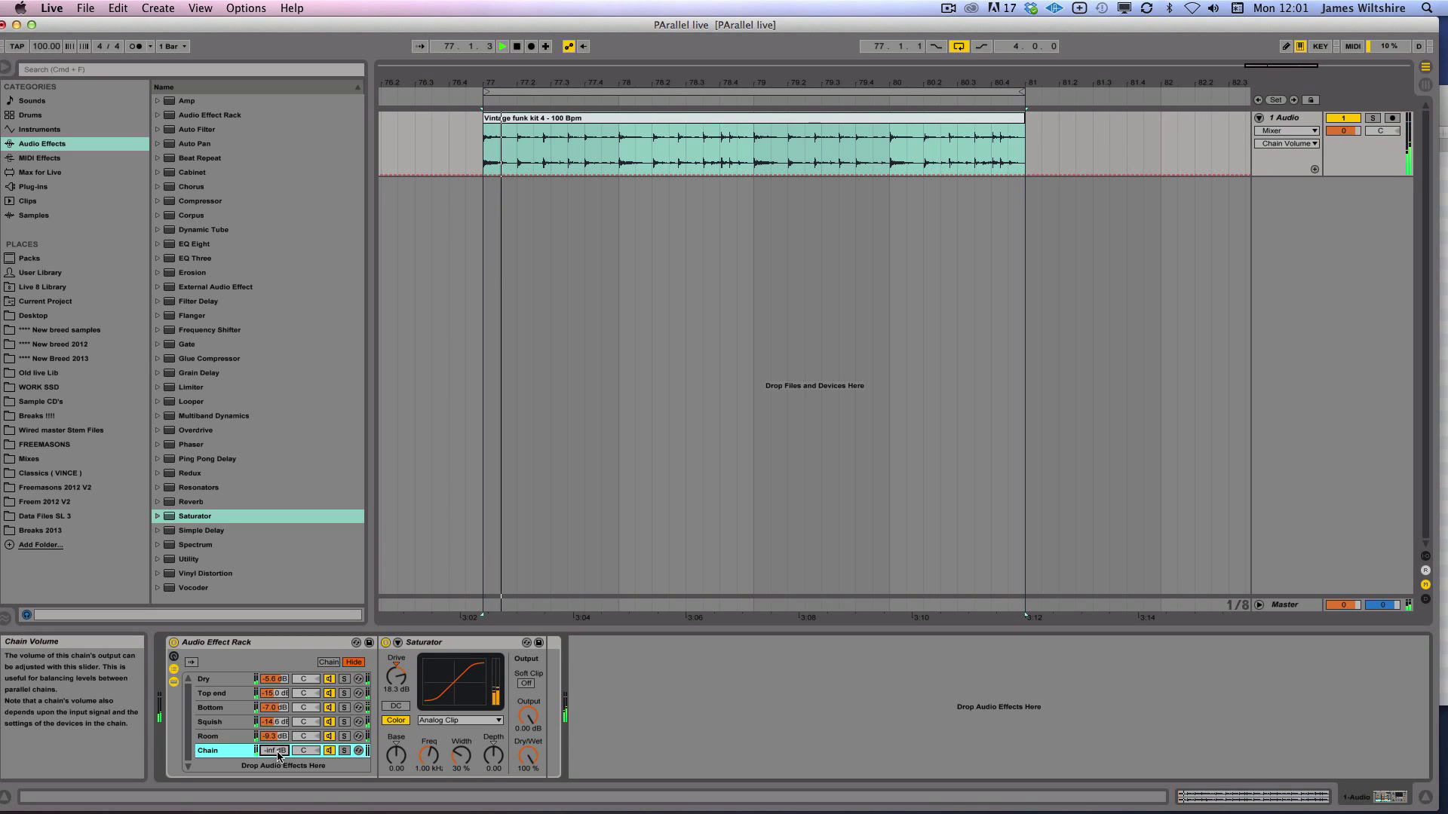
pyautogui.moveTo(282, 756)
pyautogui.mouseDown()
pyautogui.moveTo(279, 736)
pyautogui.moveTo(278, 754)
pyautogui.mouseUp()
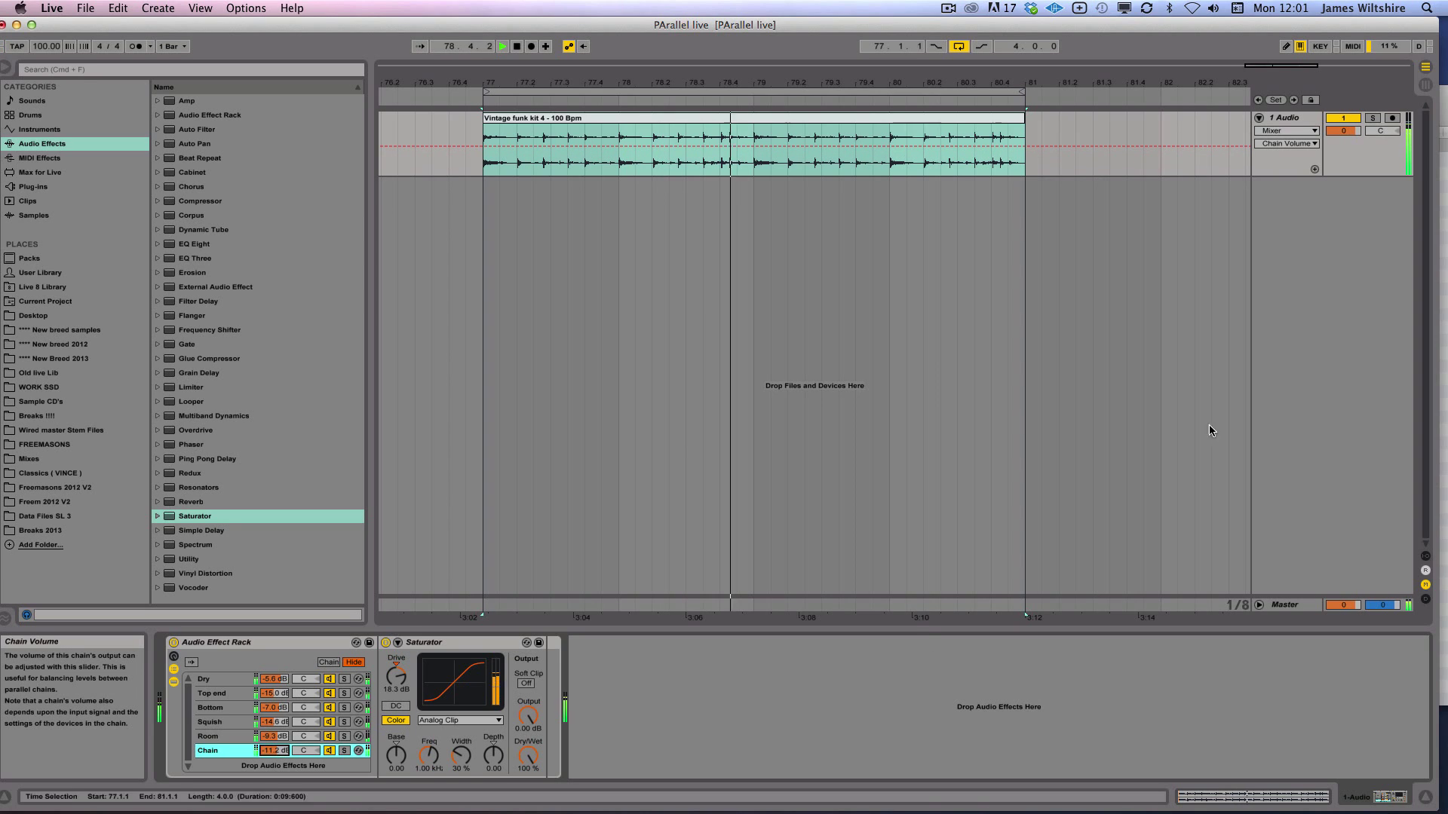
# Lower the 1 Audio track's volume to about -3.3 dB and stop playback
pyautogui.moveTo(1343, 130); pyautogui.dragTo(1343, 142)
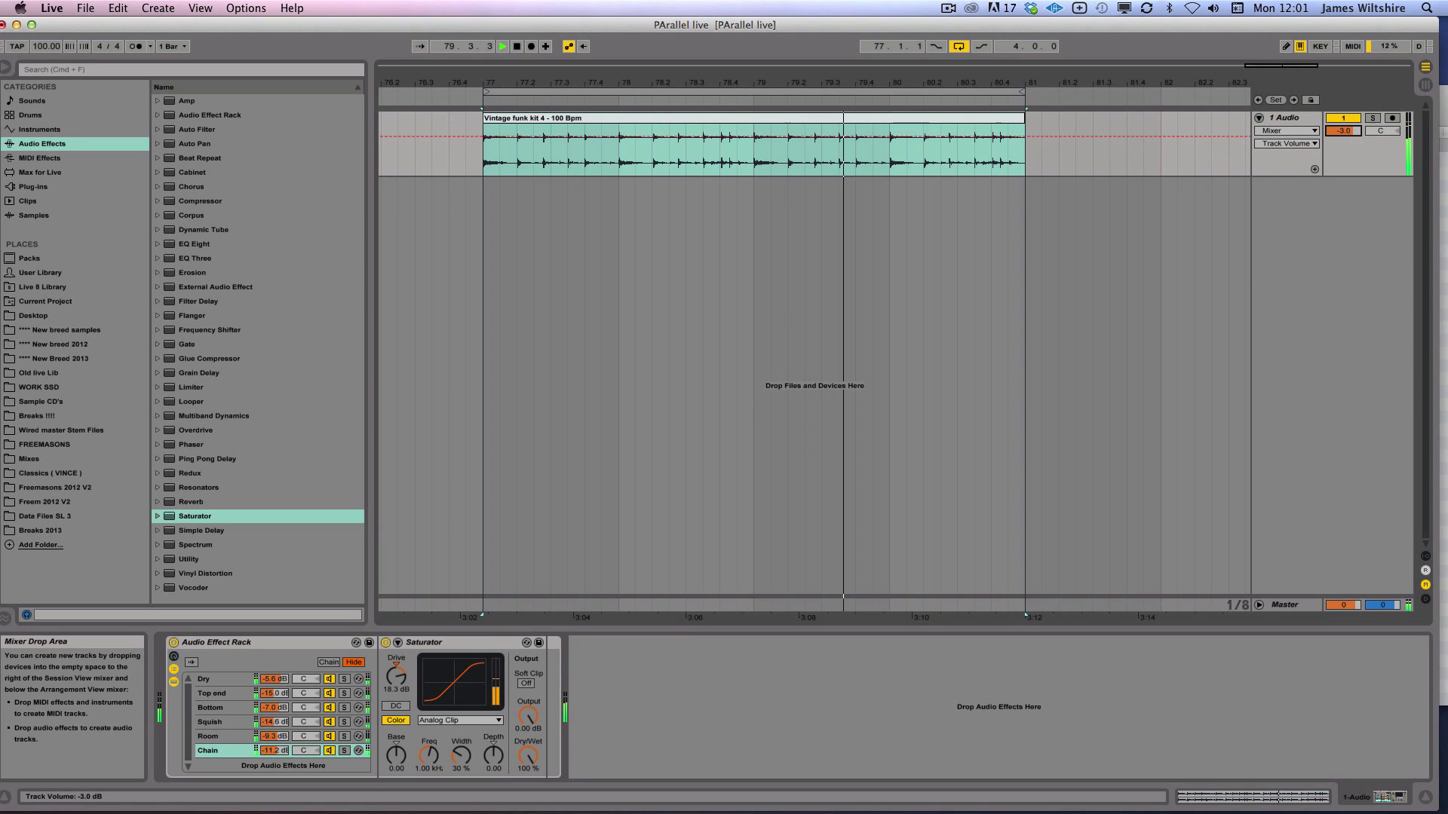
pyautogui.press('space')
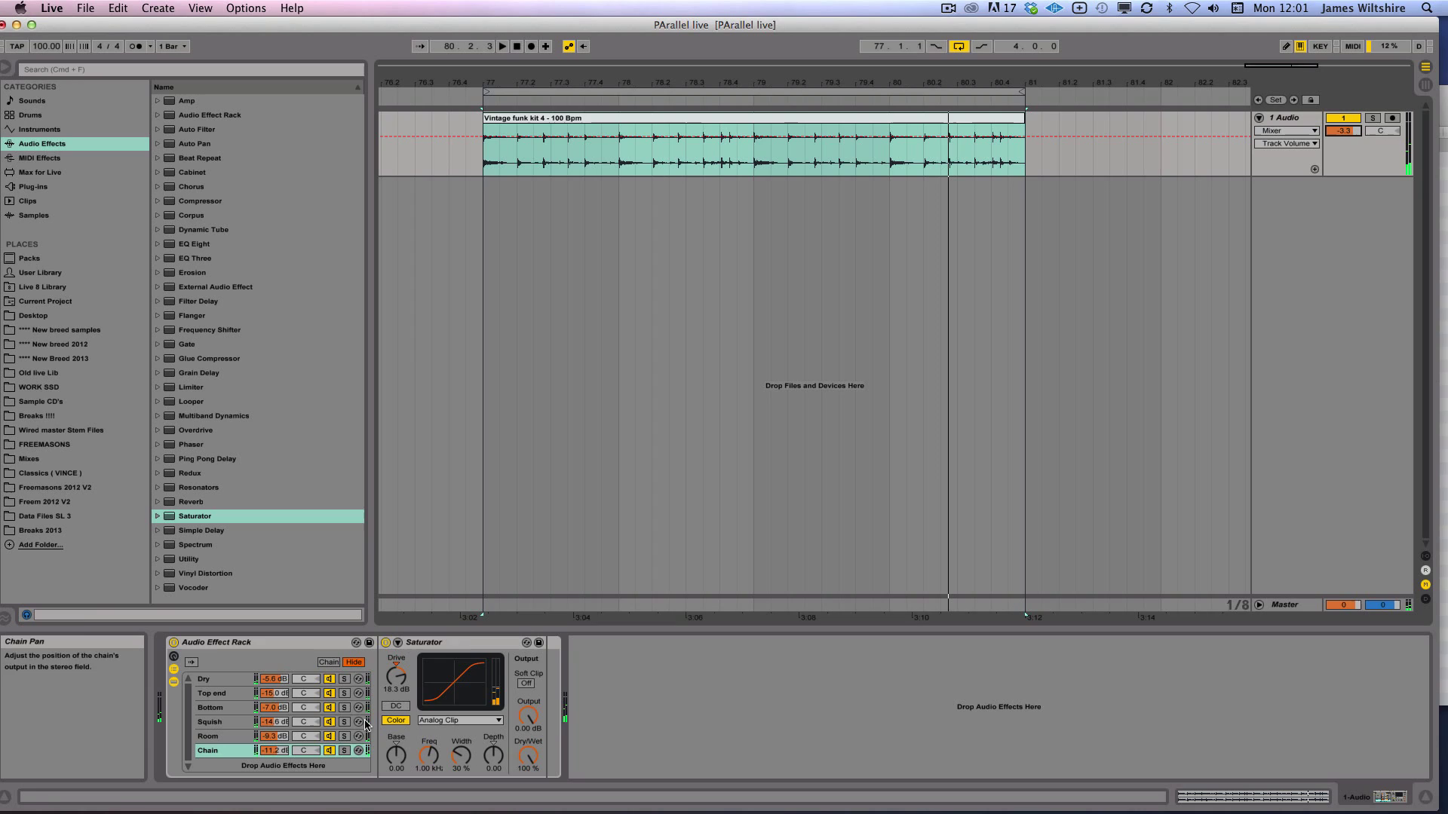
# Check the Delay Compensation setting in the program options without changing it
pyautogui.click(427, 646)
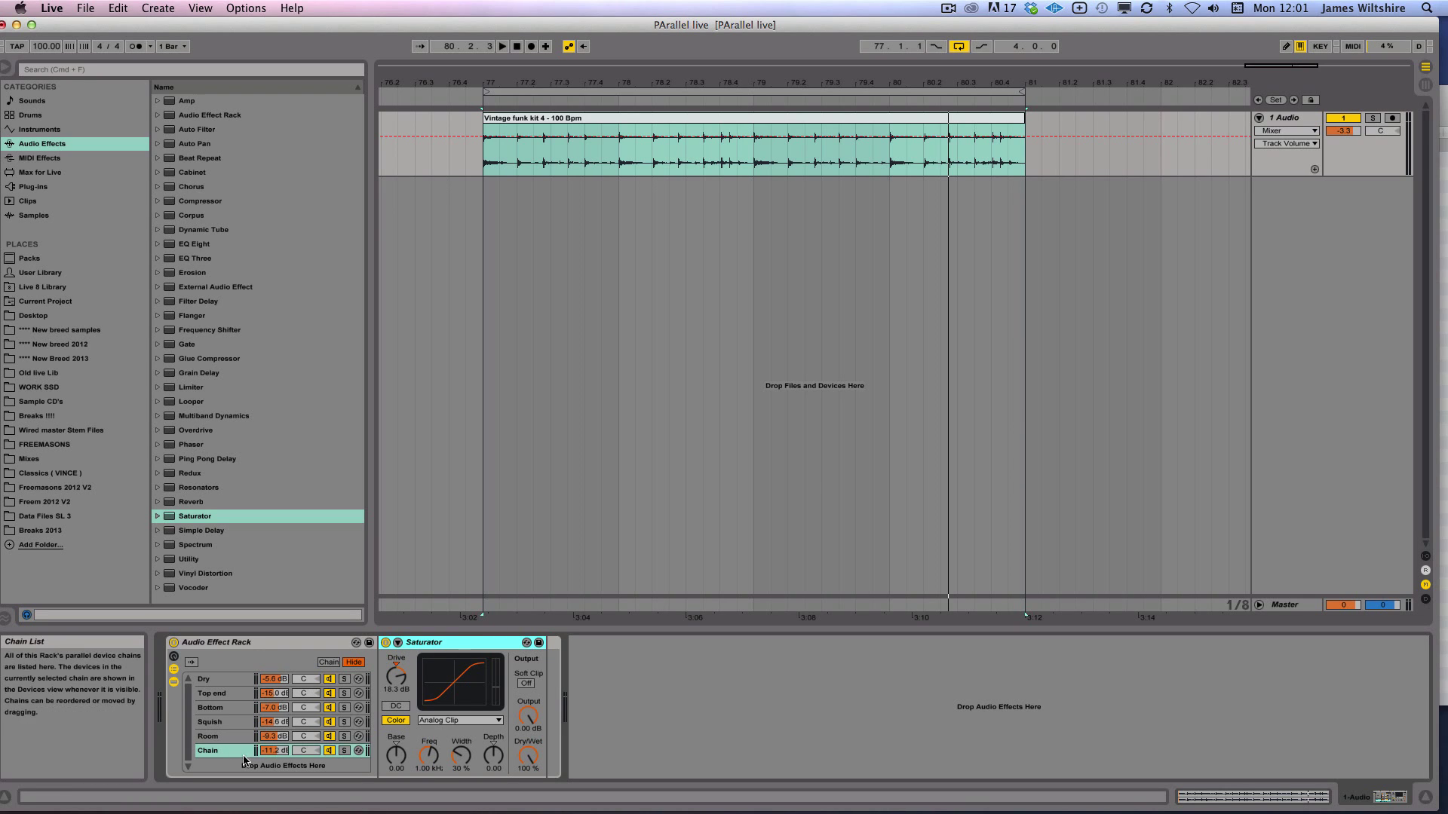
pyautogui.click(246, 9)
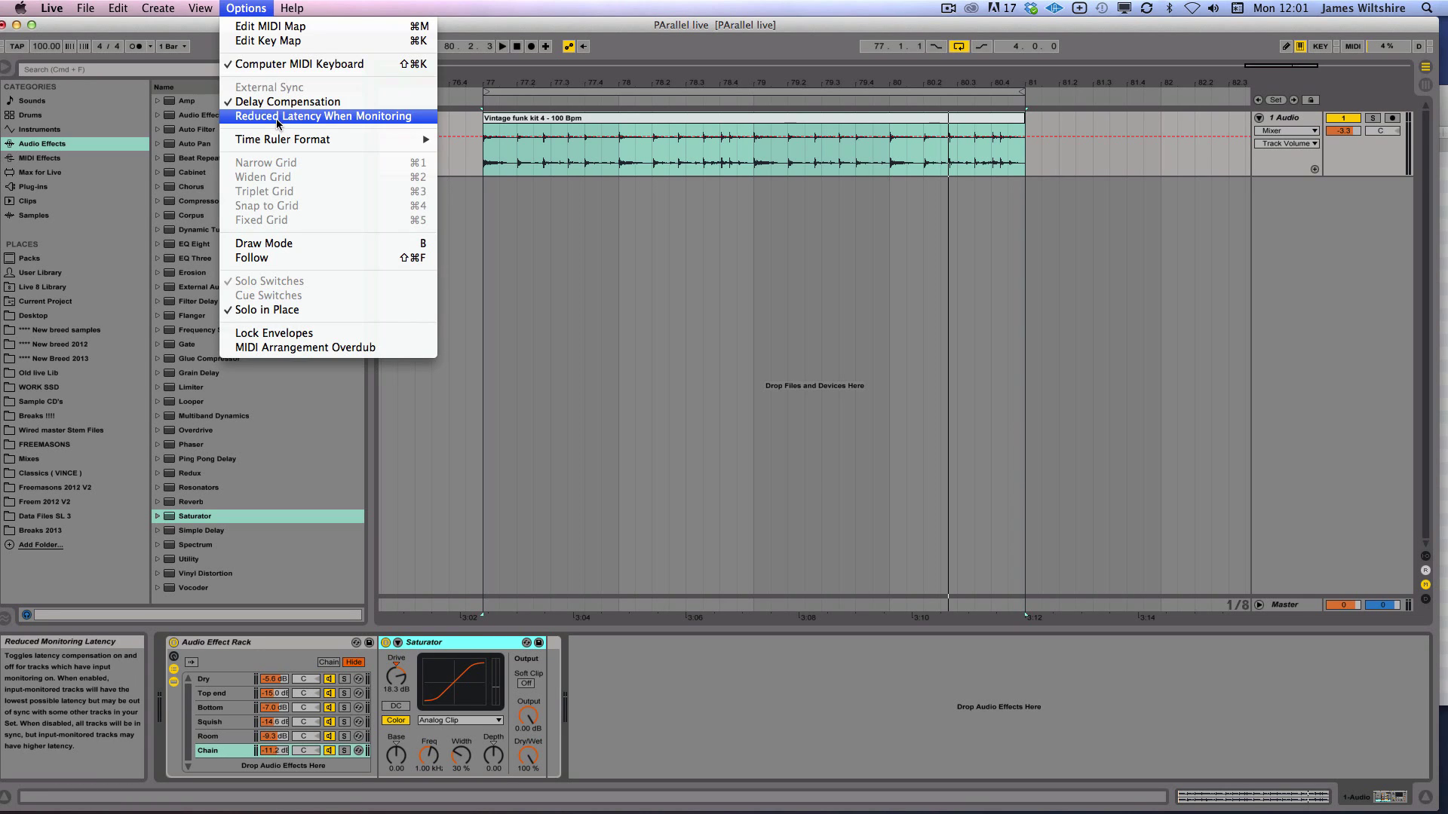
pyautogui.click(689, 420)
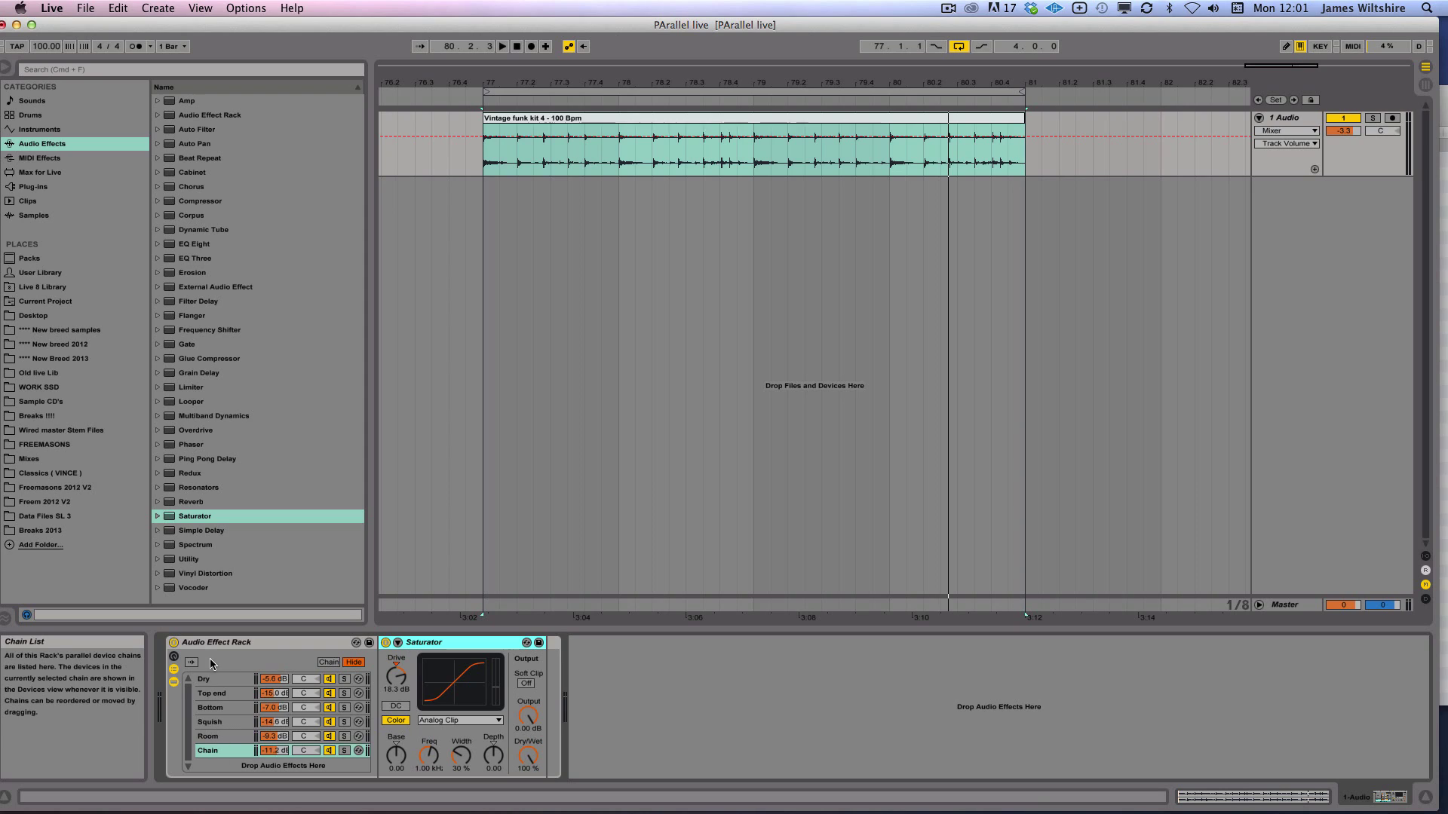
# Delete the unnamed Saturator chain from the Audio Effect Rack
pyautogui.click(218, 753)
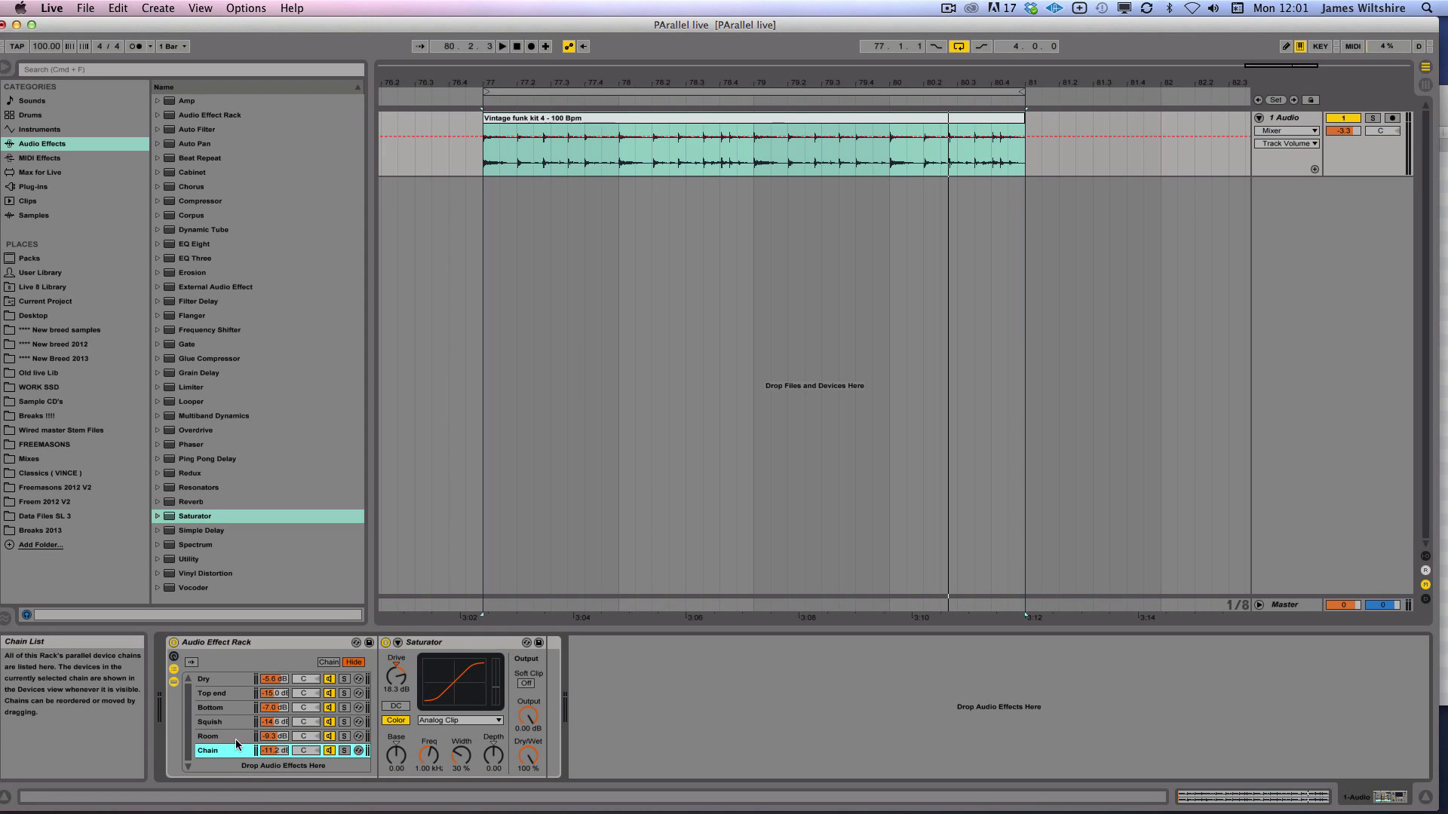
pyautogui.scroll(-1, 235, 742)
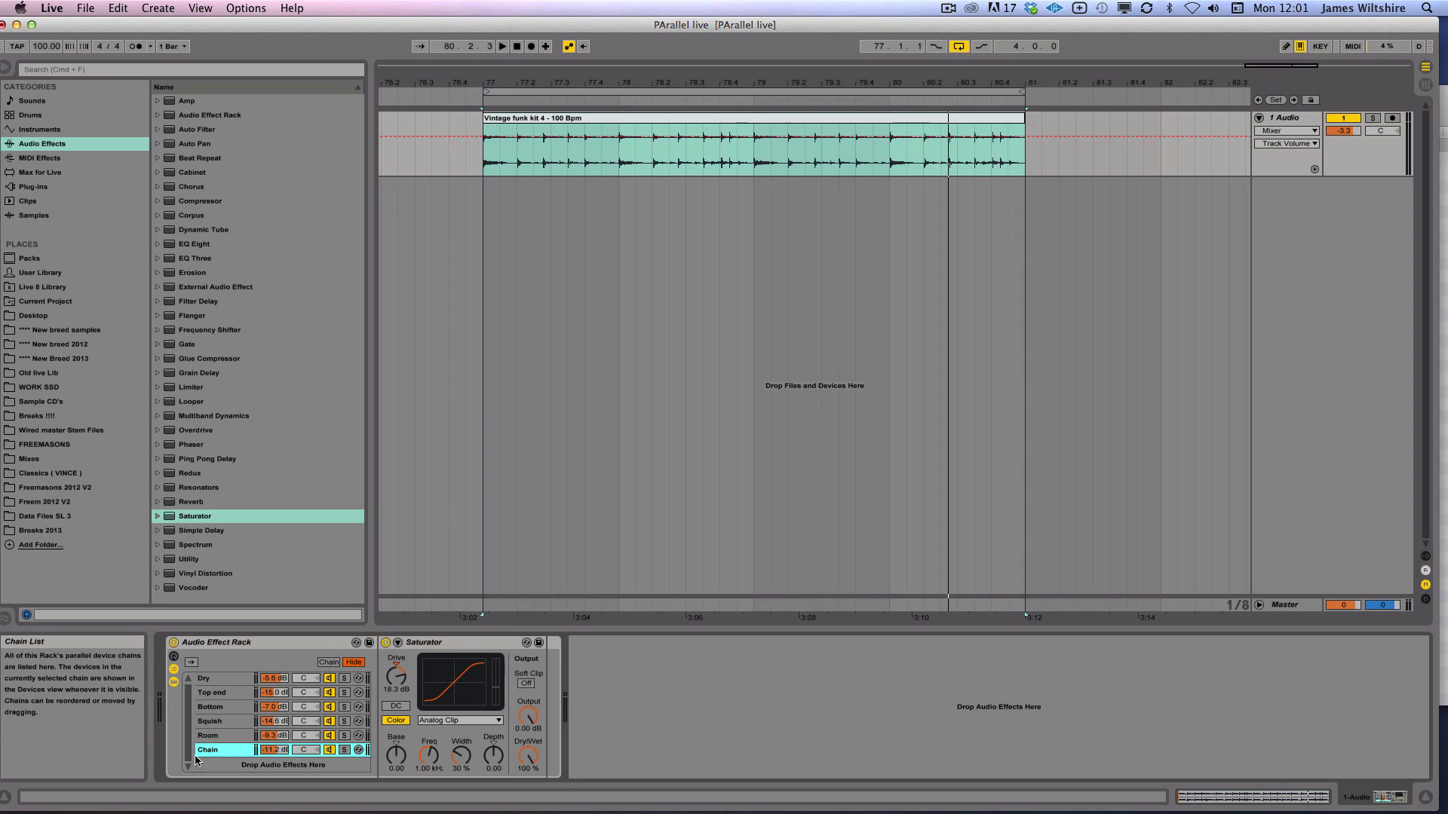
pyautogui.press('Delete')
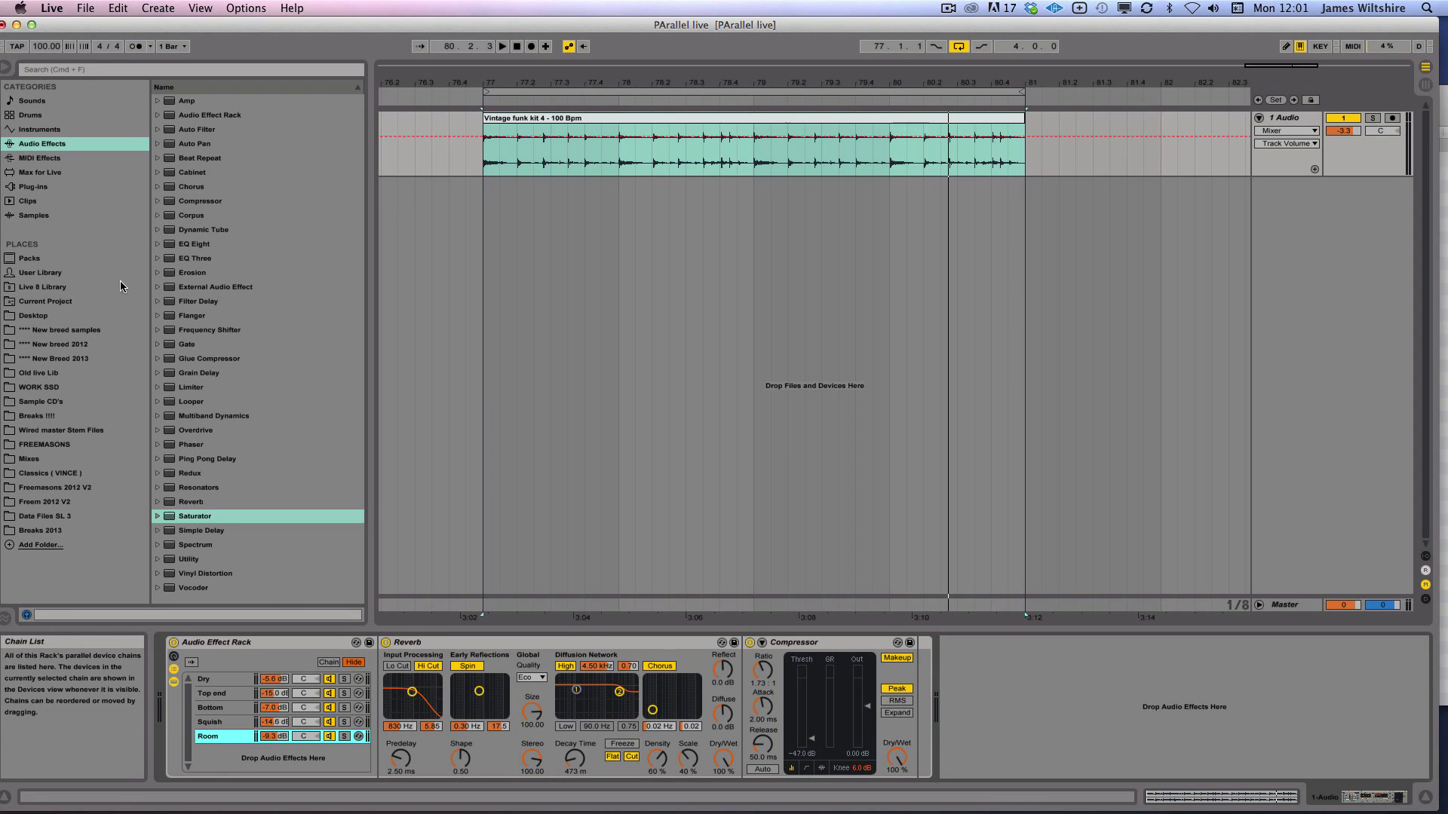
# Add the Dada Life plug-in Sausage Fattener to the Audio Effect Rack as a new parallel chain below Room
pyautogui.click(33, 186)
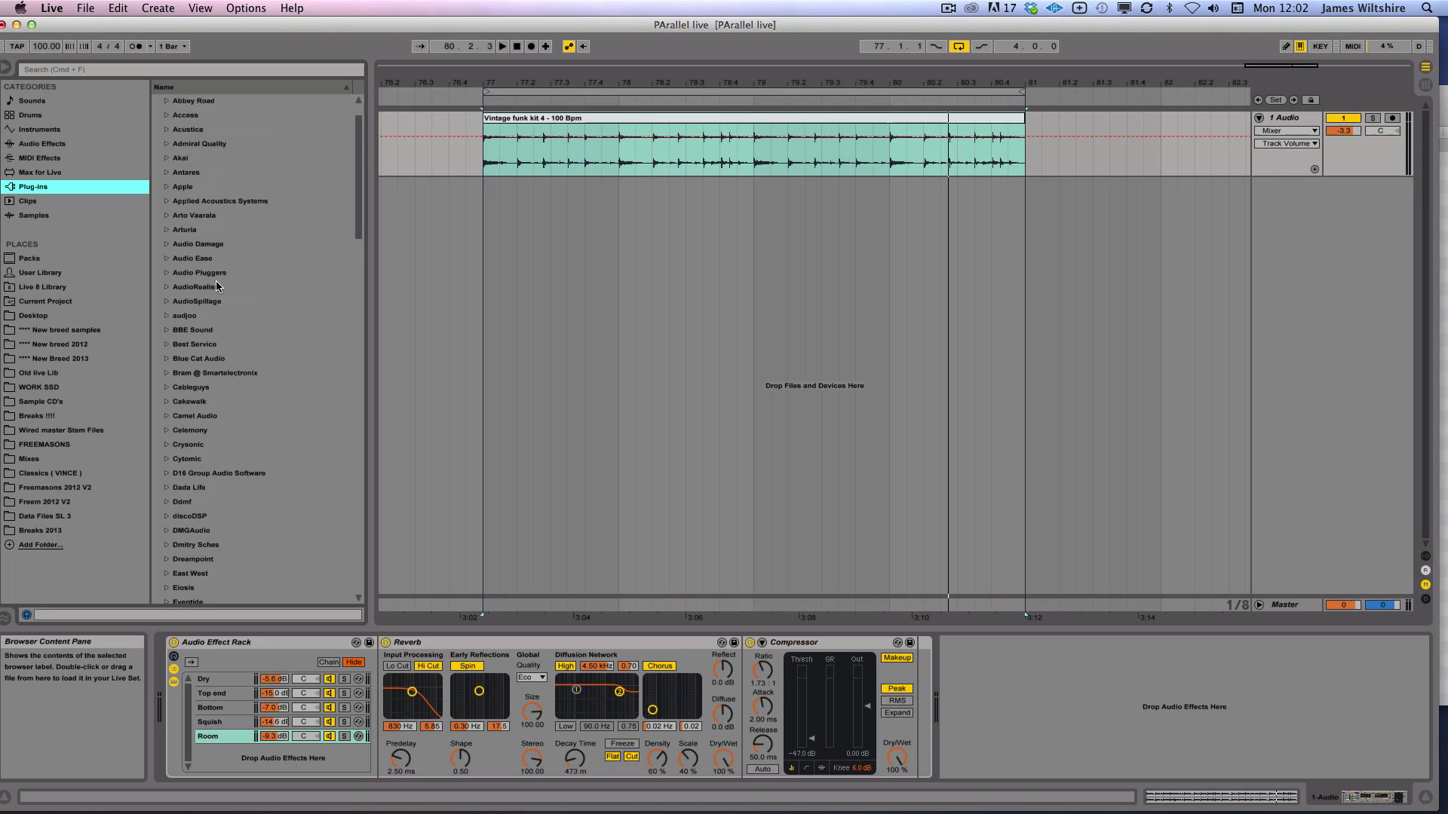
pyautogui.scroll(-1, 216, 285)
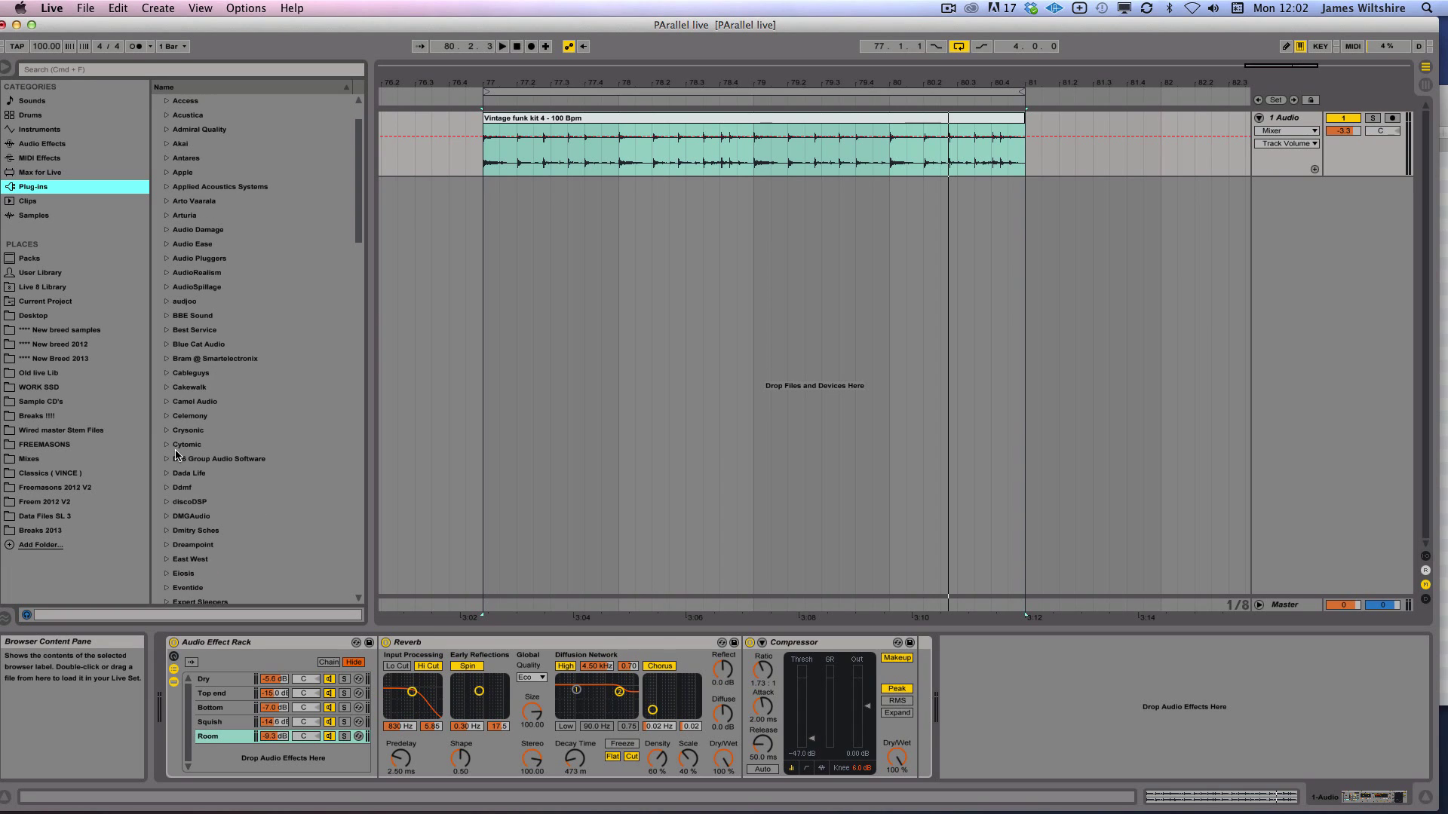
pyautogui.scroll(-3, 180, 464)
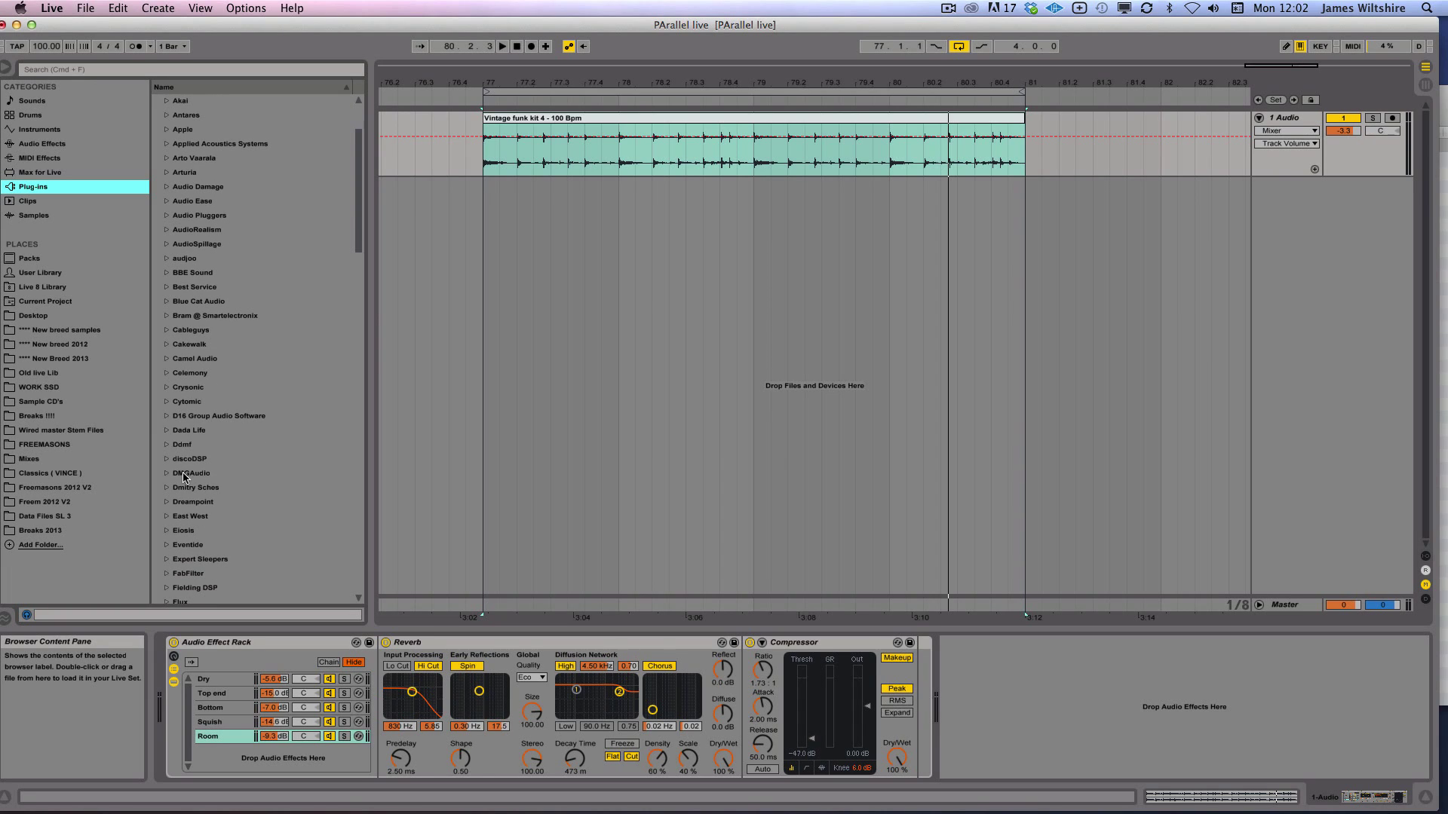
pyautogui.click(162, 432)
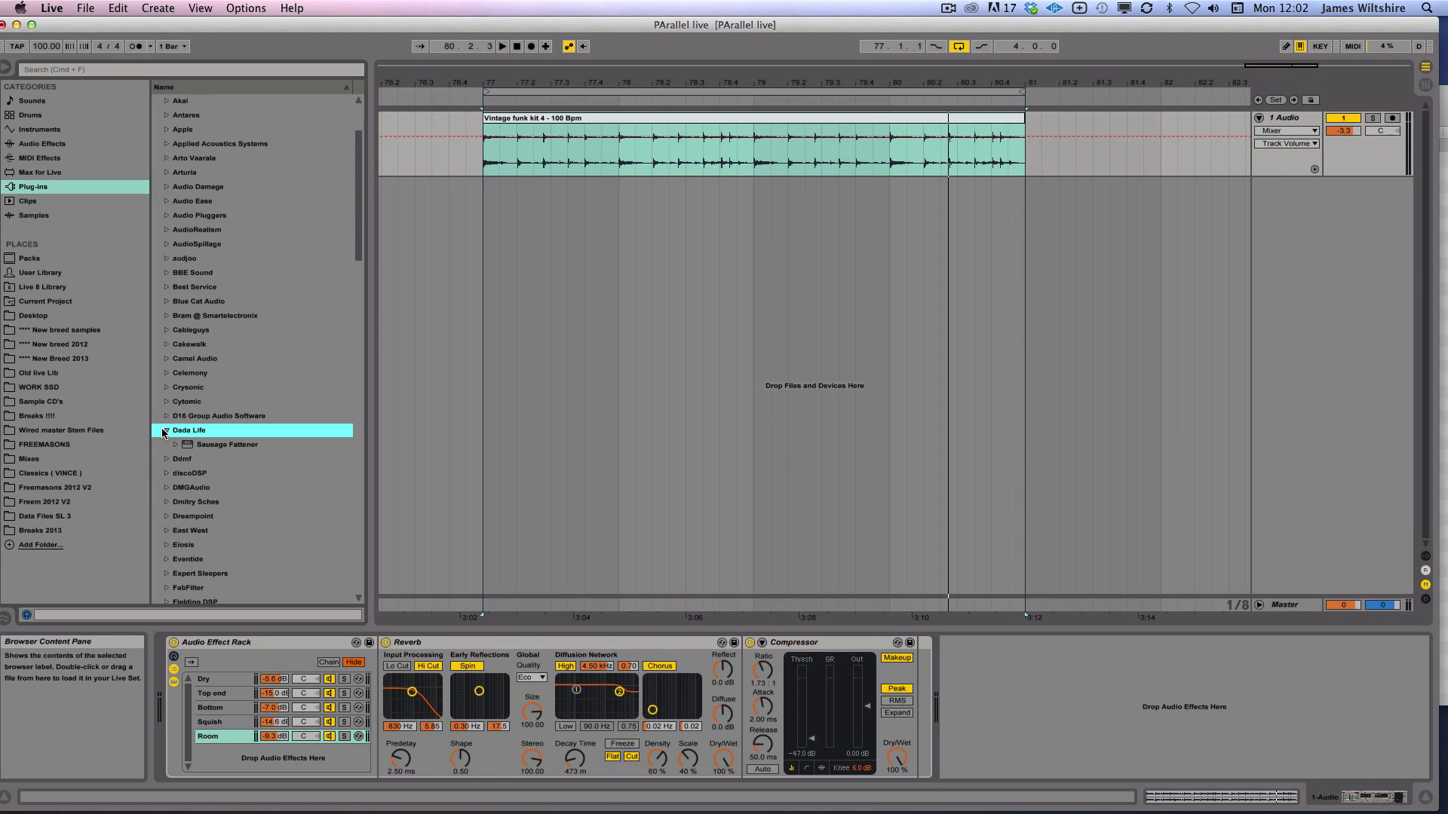
pyautogui.click(225, 446)
pyautogui.moveTo(219, 447); pyautogui.dragTo(225, 749)
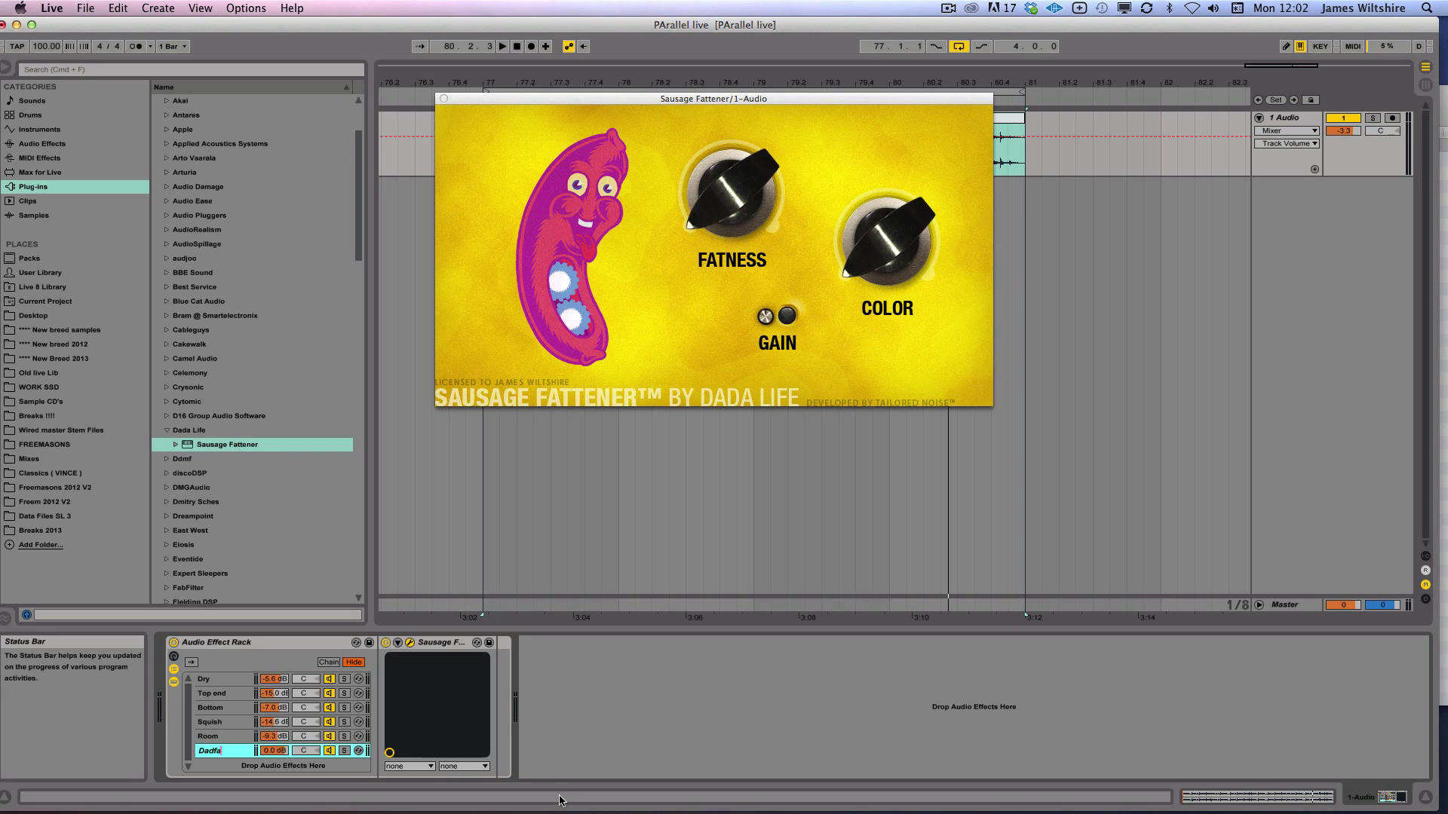
# Rename the Sausage Fattener chain Dada
pyautogui.press('BackSpace')
pyautogui.press('BackSpace')
pyautogui.write('a')
pyautogui.press('Return')
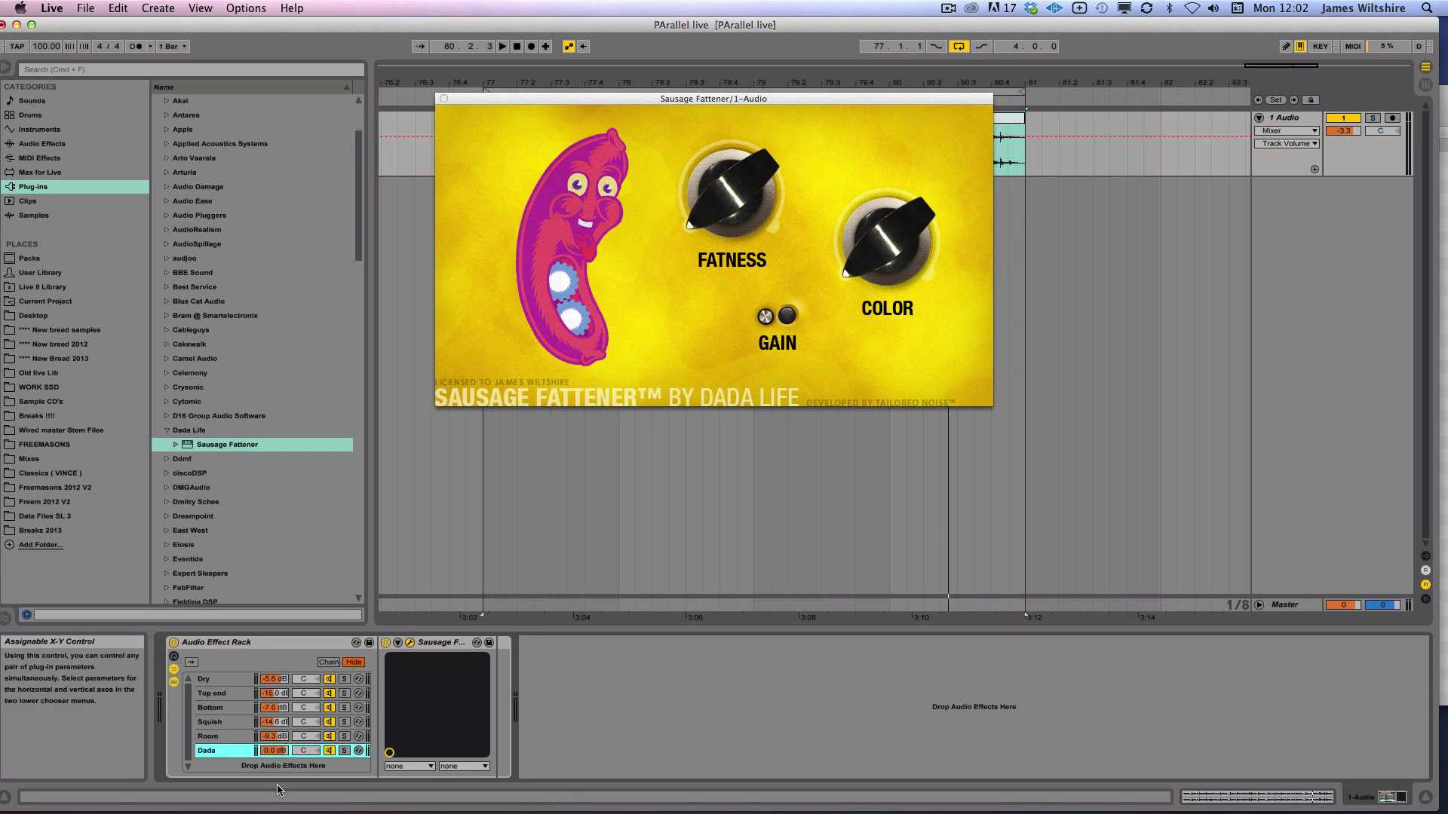
# Lower the Dada chain to about -17 dB and raise Sausage Fattener's Fatness to about 62.5 % with the chain soloed during playback
pyautogui.moveTo(263, 751); pyautogui.dragTo(263, 792)
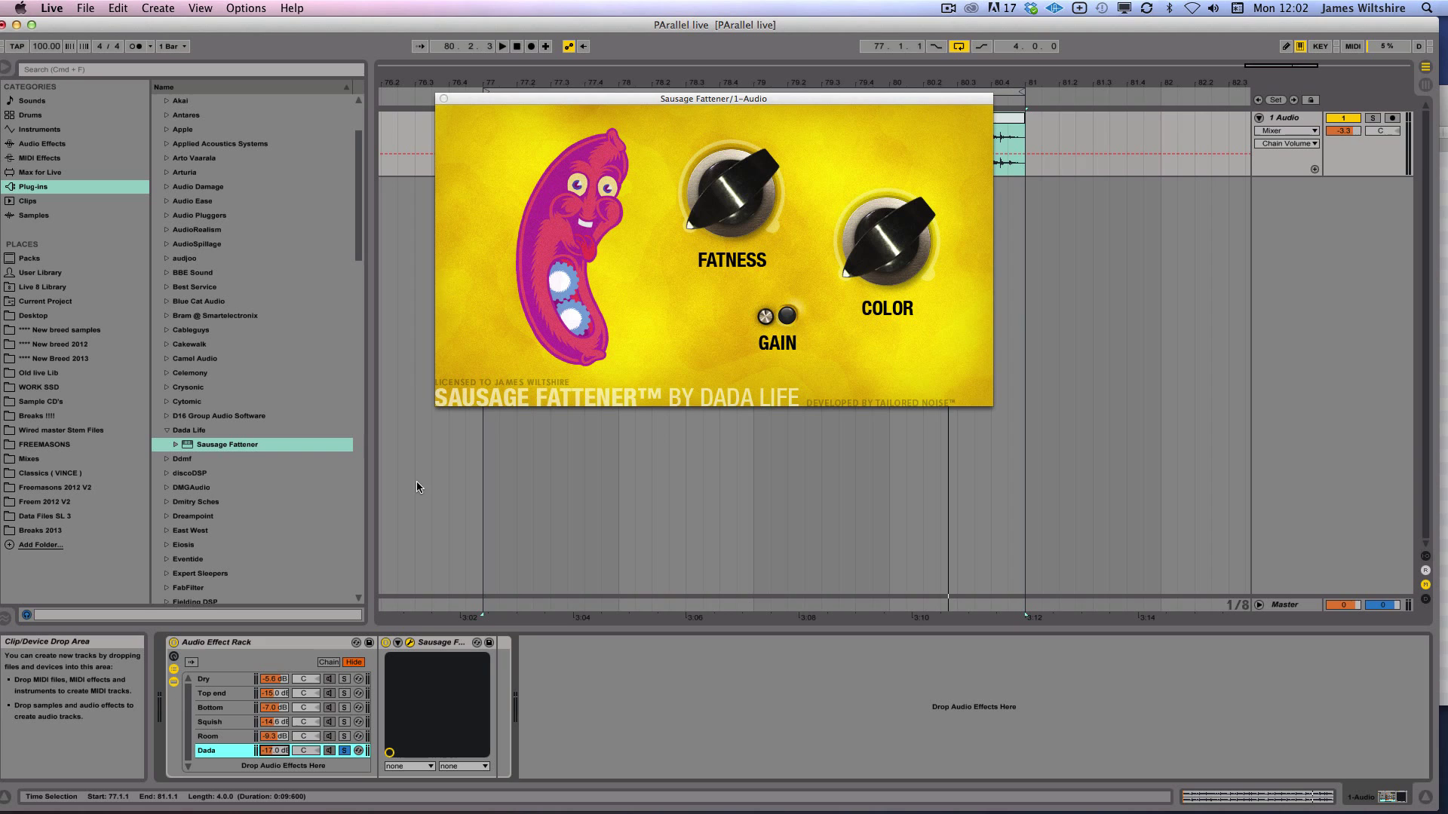
pyautogui.moveTo(697, 218); pyautogui.dragTo(727, 172)
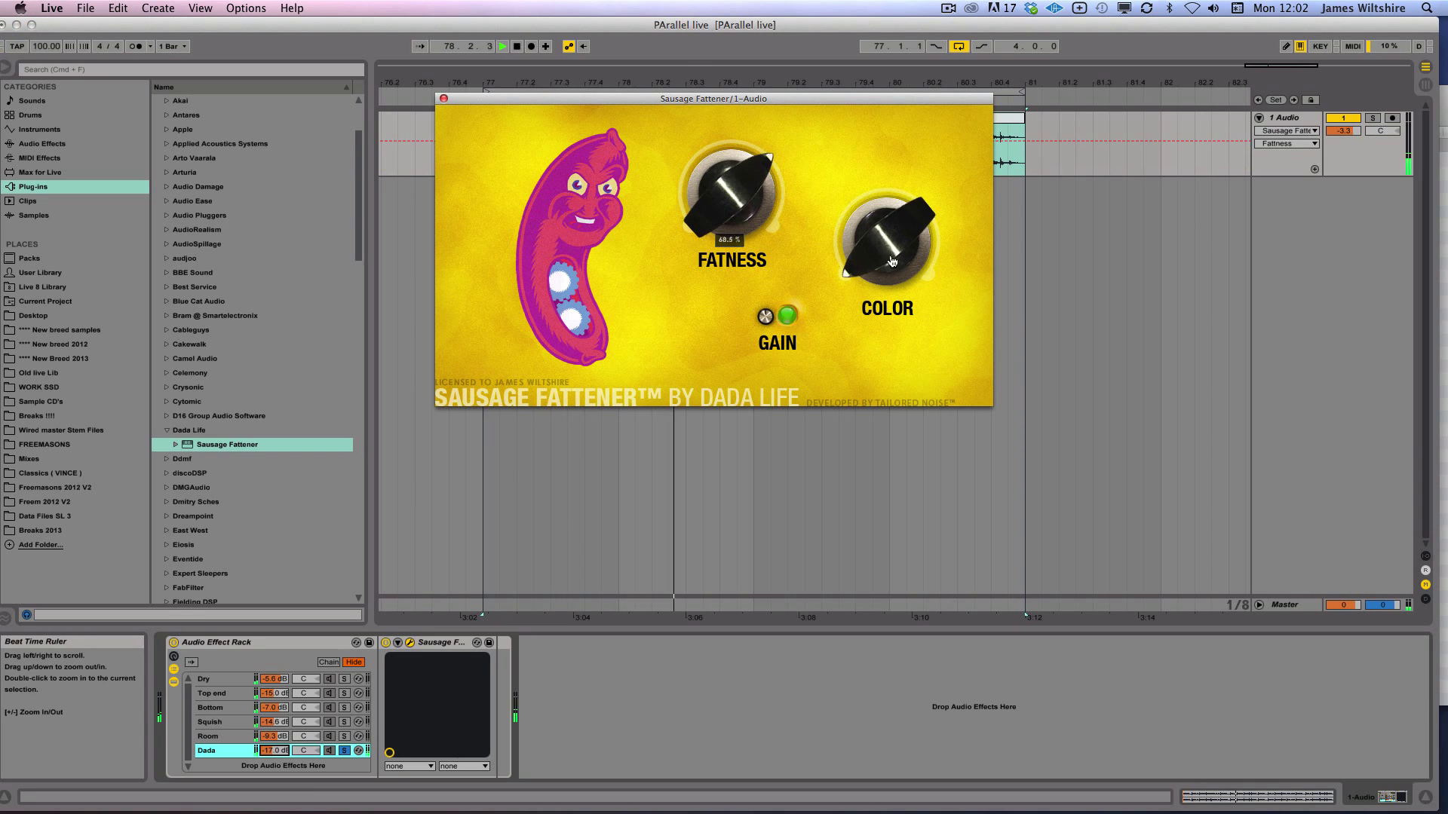
pyautogui.press('space')
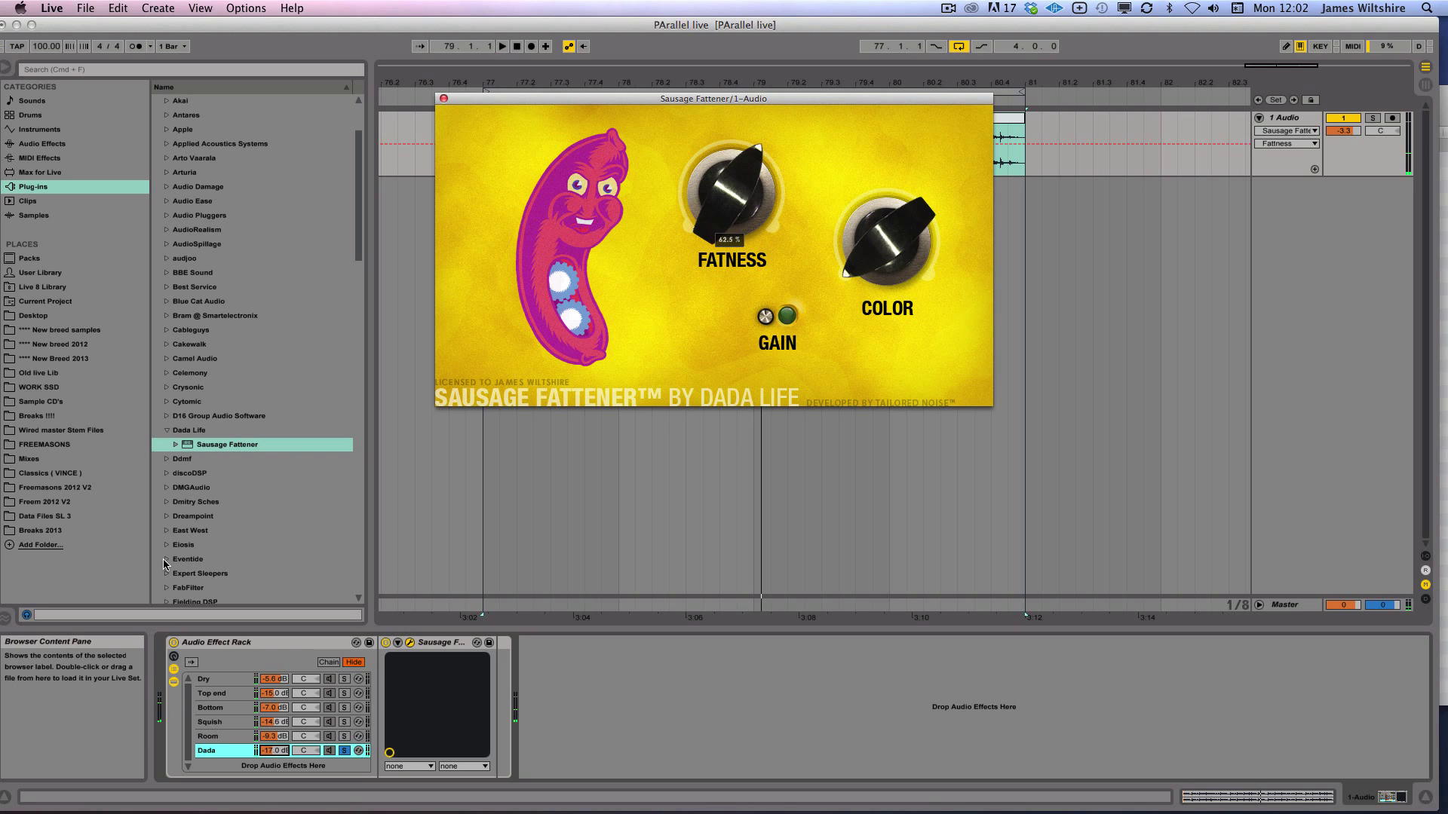
# Set the Dada chain's volume to -20 dB and reduce Fatness slightly while auditioning it together with the other chains
pyautogui.moveTo(266, 751); pyautogui.dragTo(270, 733)
pyautogui.press('space')
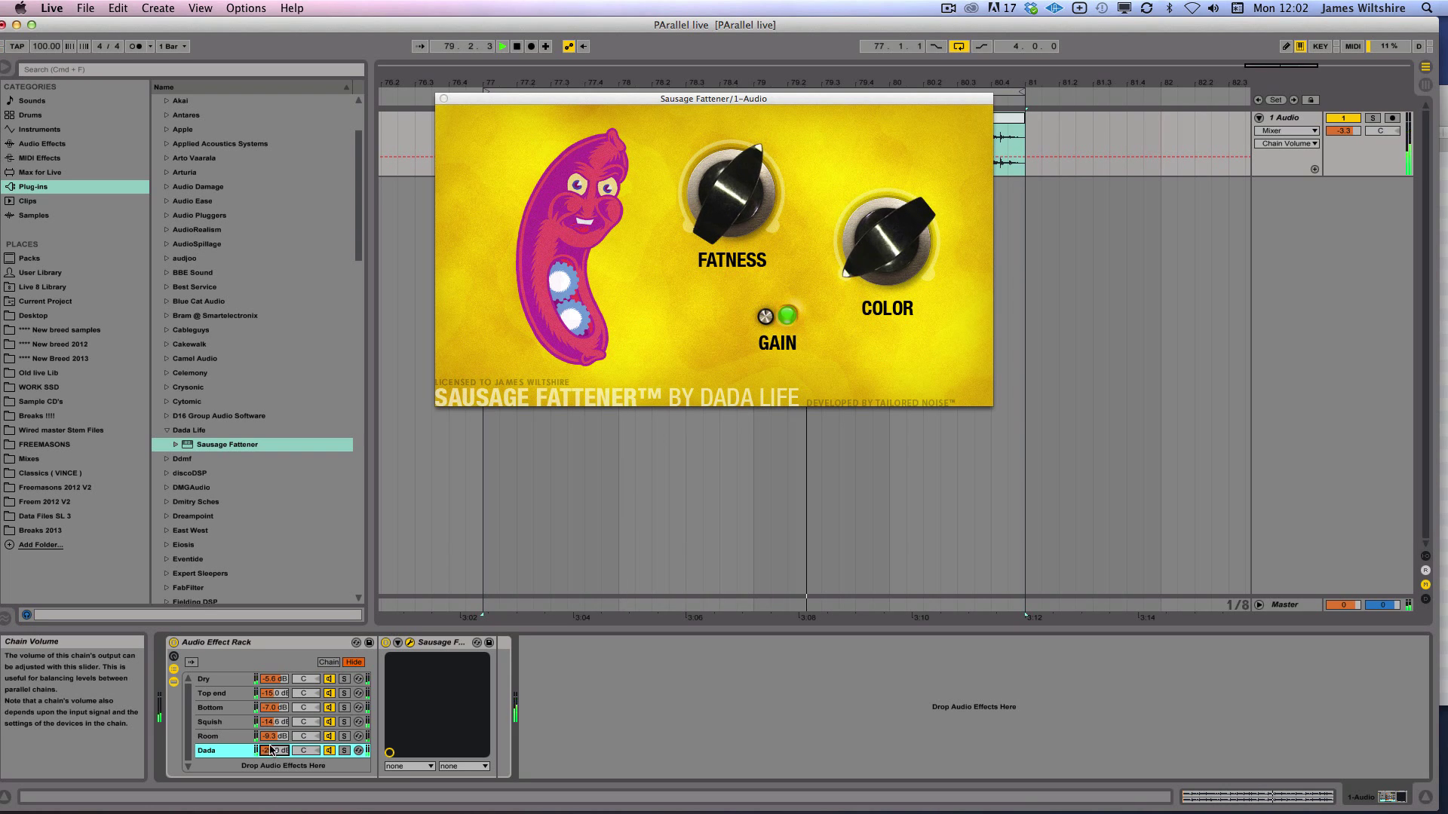
pyautogui.press('space')
pyautogui.moveTo(728, 189); pyautogui.dragTo(735, 194)
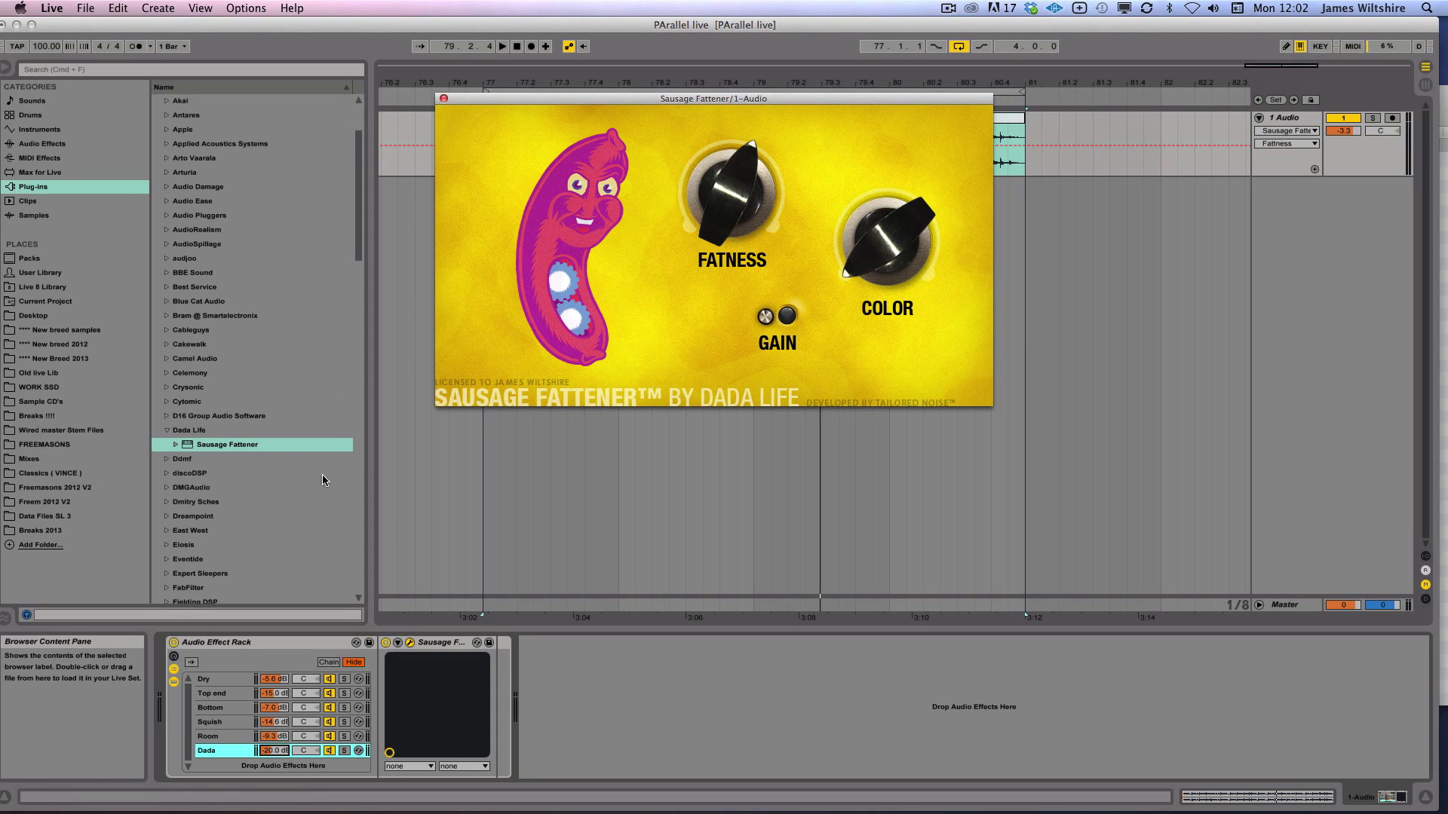
pyautogui.press('space')
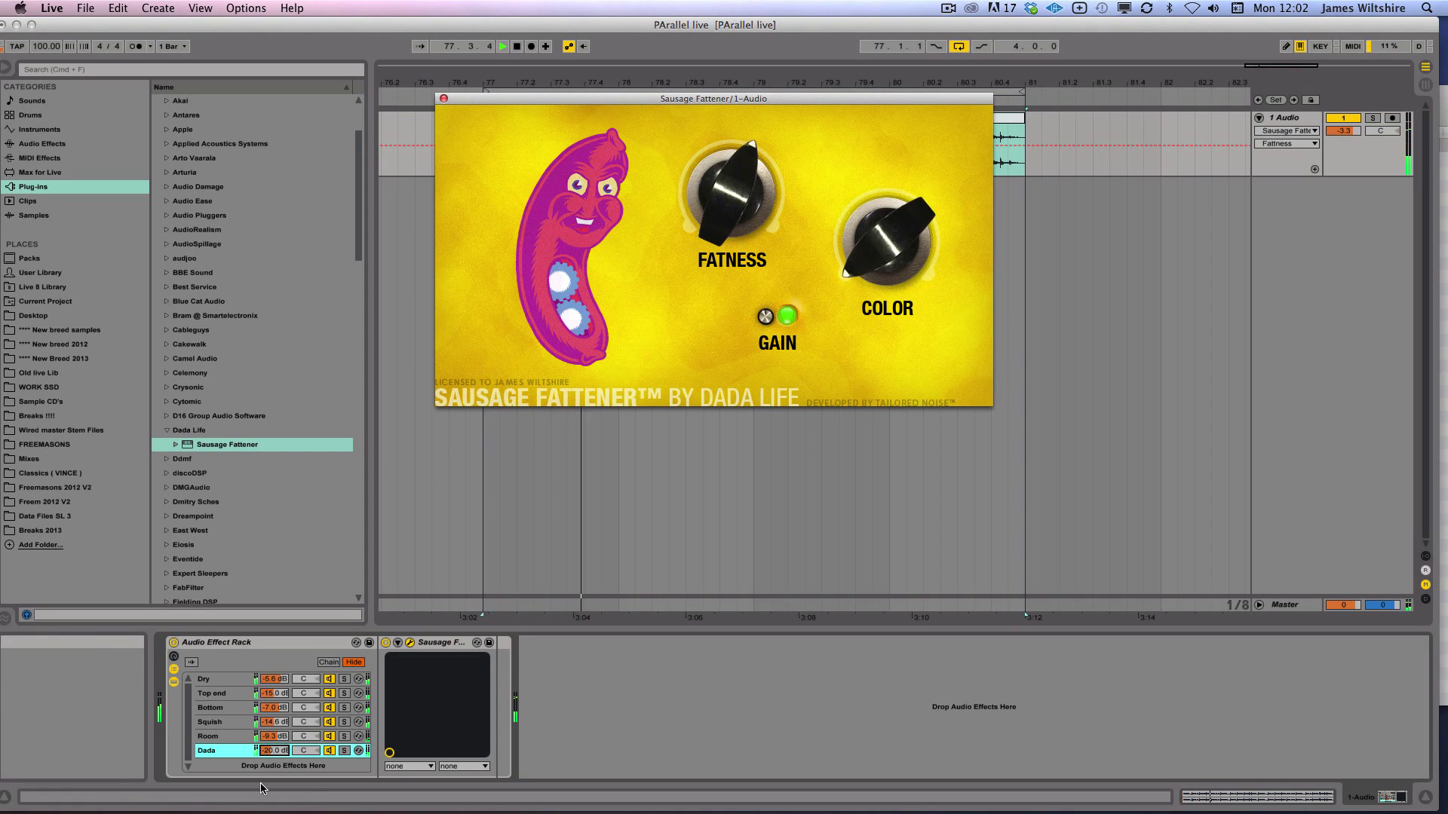
pyautogui.press('space')
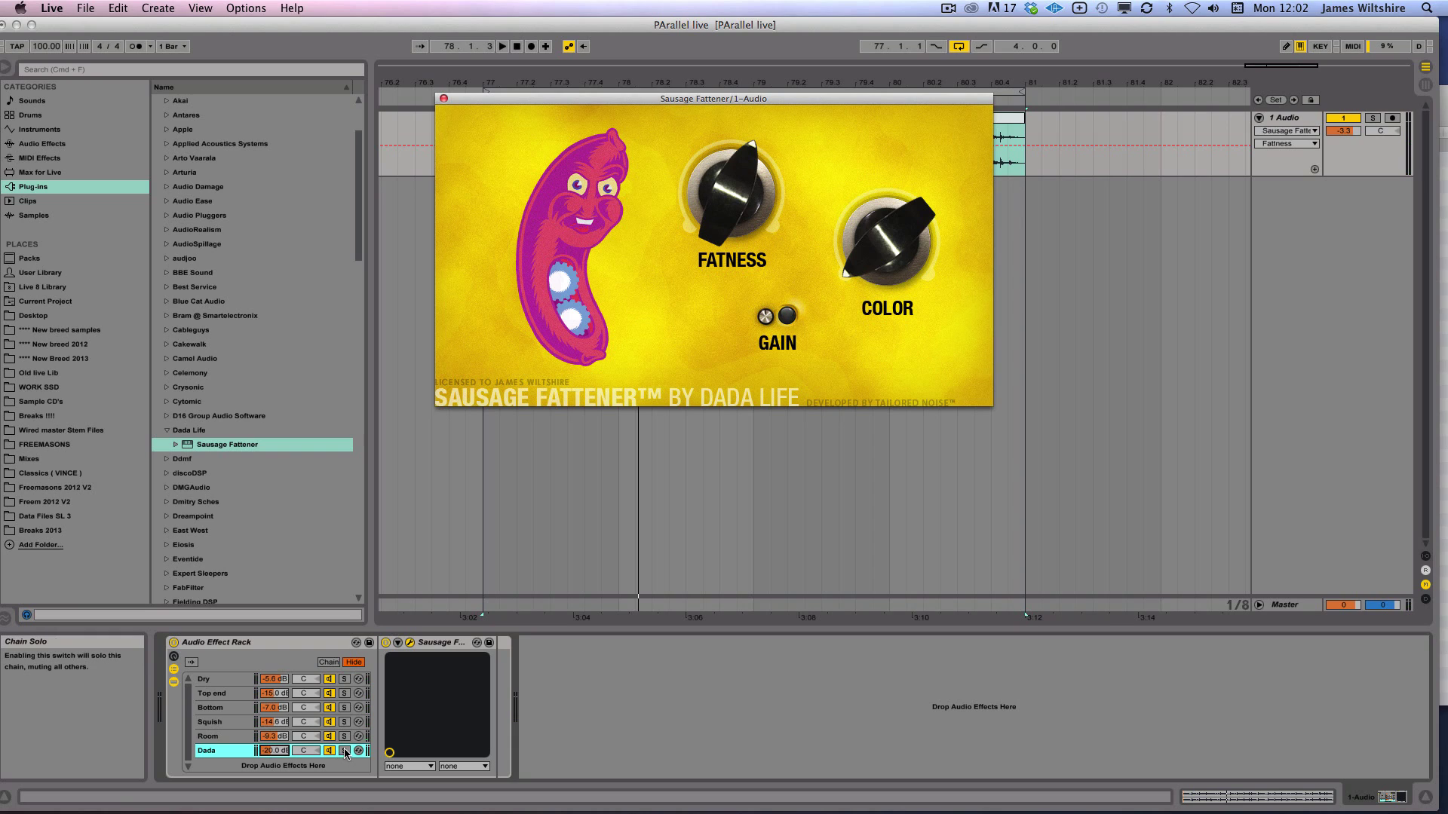
# Play the loop and compare its sound with the Audio Effect Rack bypassed and active
pyautogui.click(344, 751)
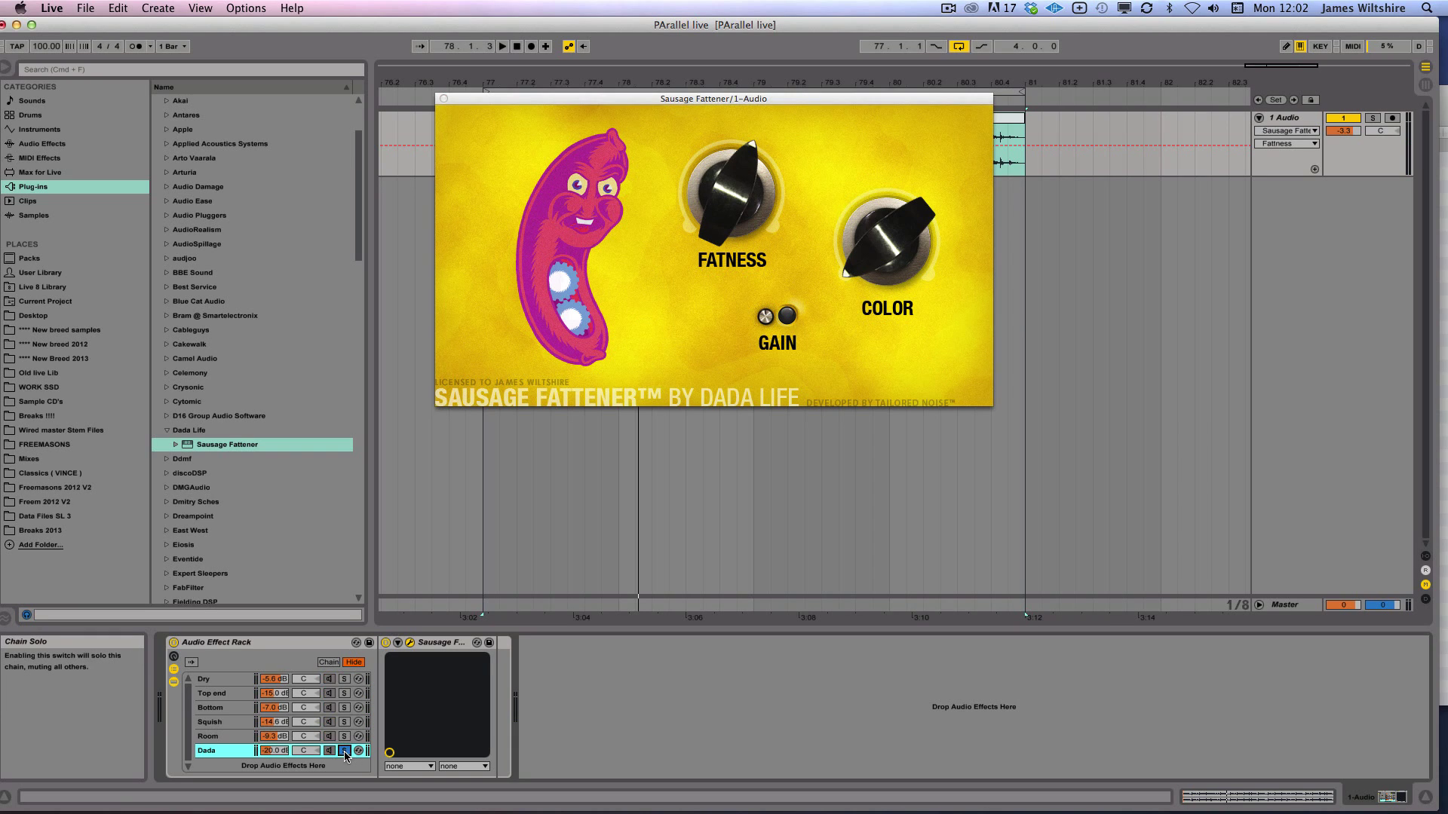
pyautogui.click(174, 642)
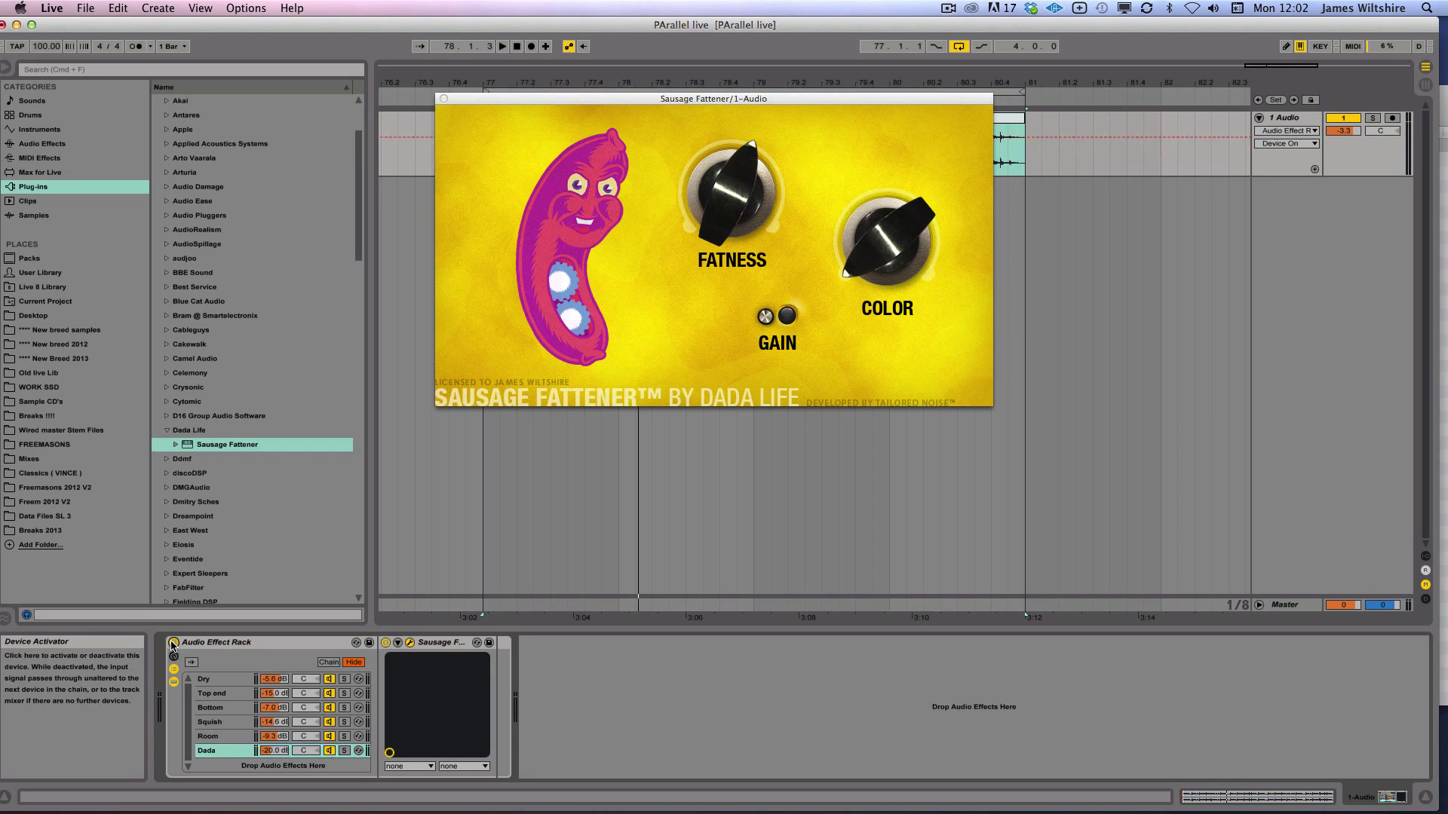
pyautogui.press('space')
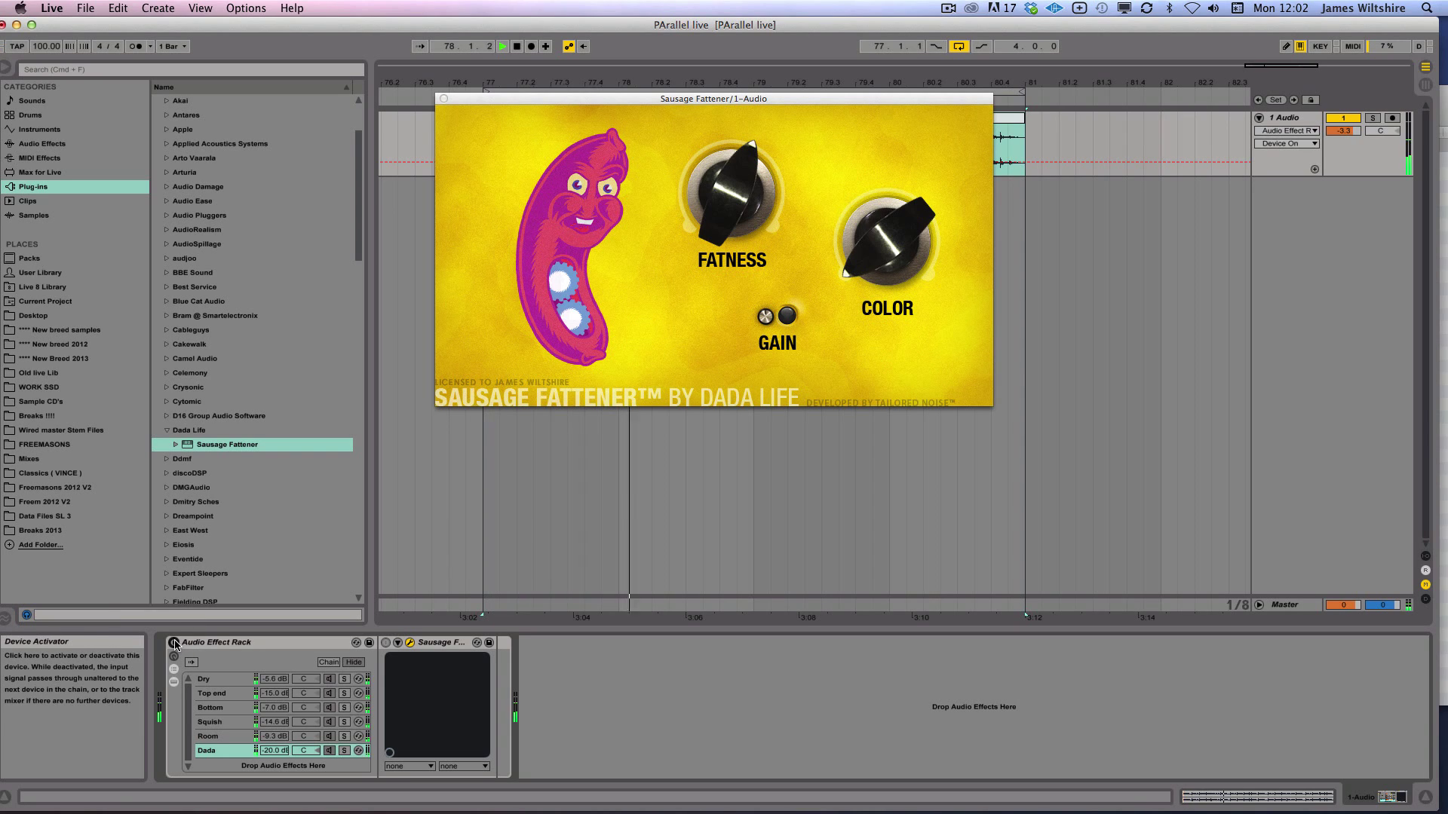
pyautogui.click(173, 642)
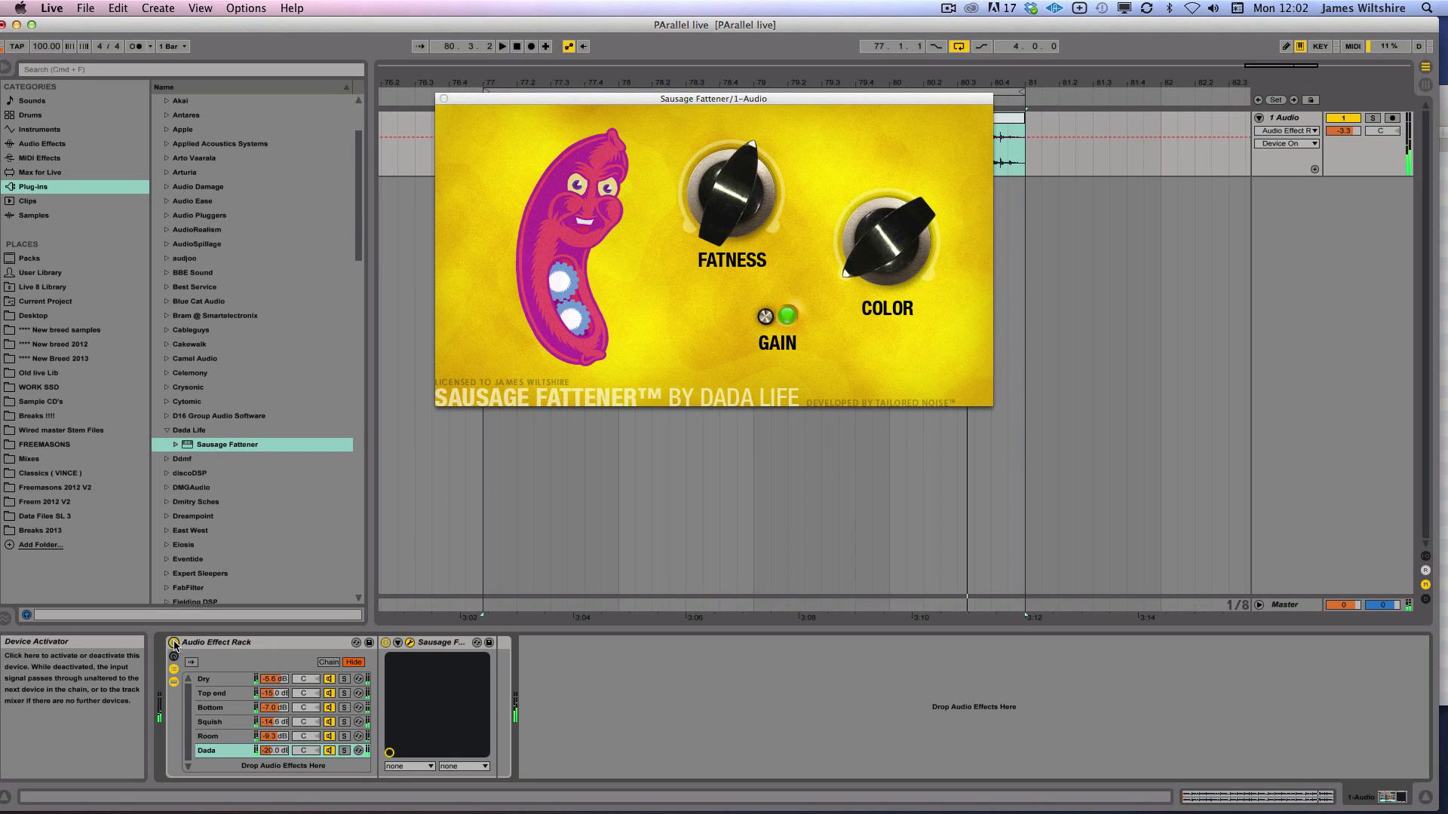
# Add a Utility audio effect after the Audio Effect Rack and set its gain to -6.67 dB
pyautogui.click(41, 144)
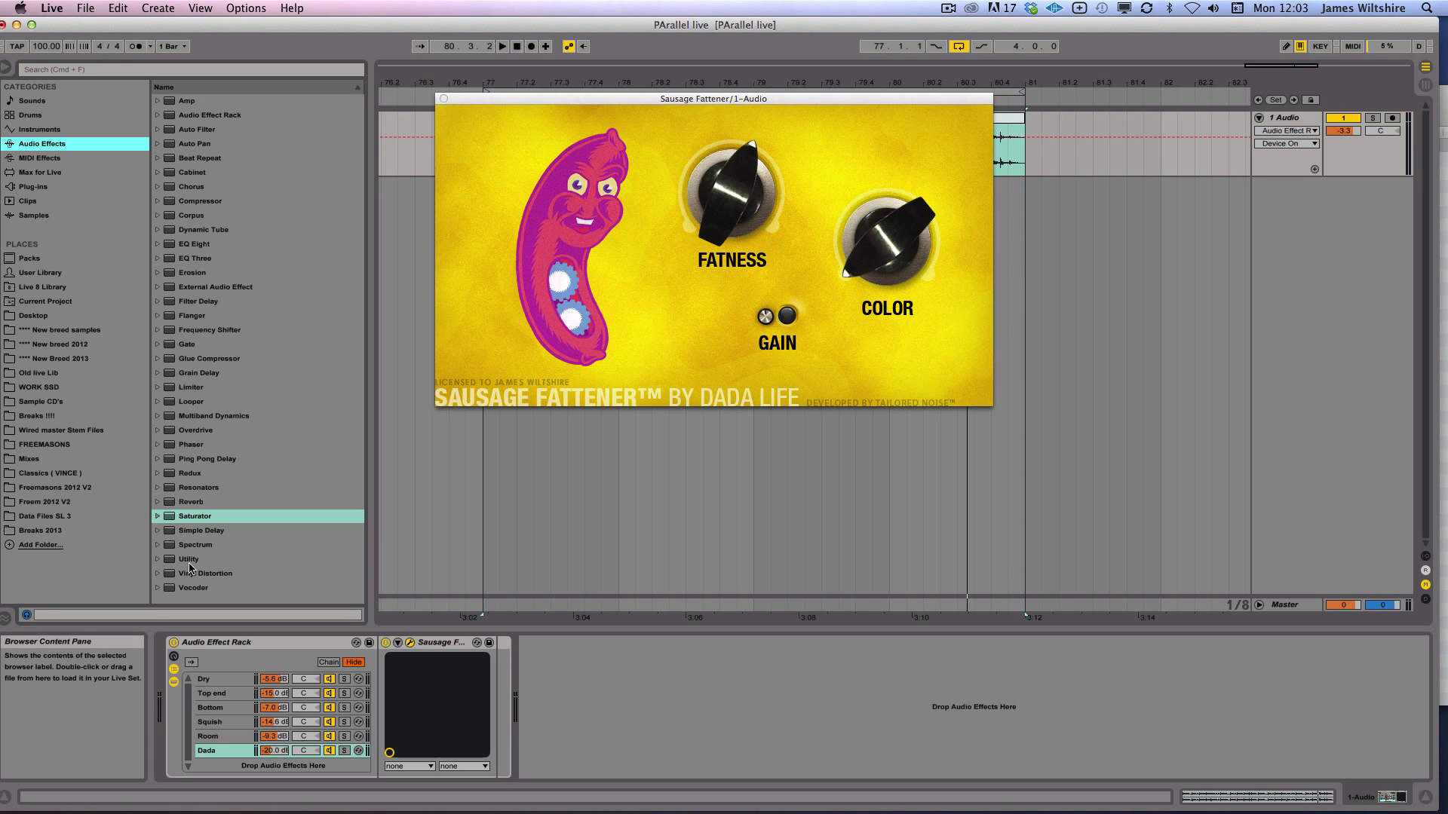
pyautogui.moveTo(189, 560); pyautogui.dragTo(633, 762)
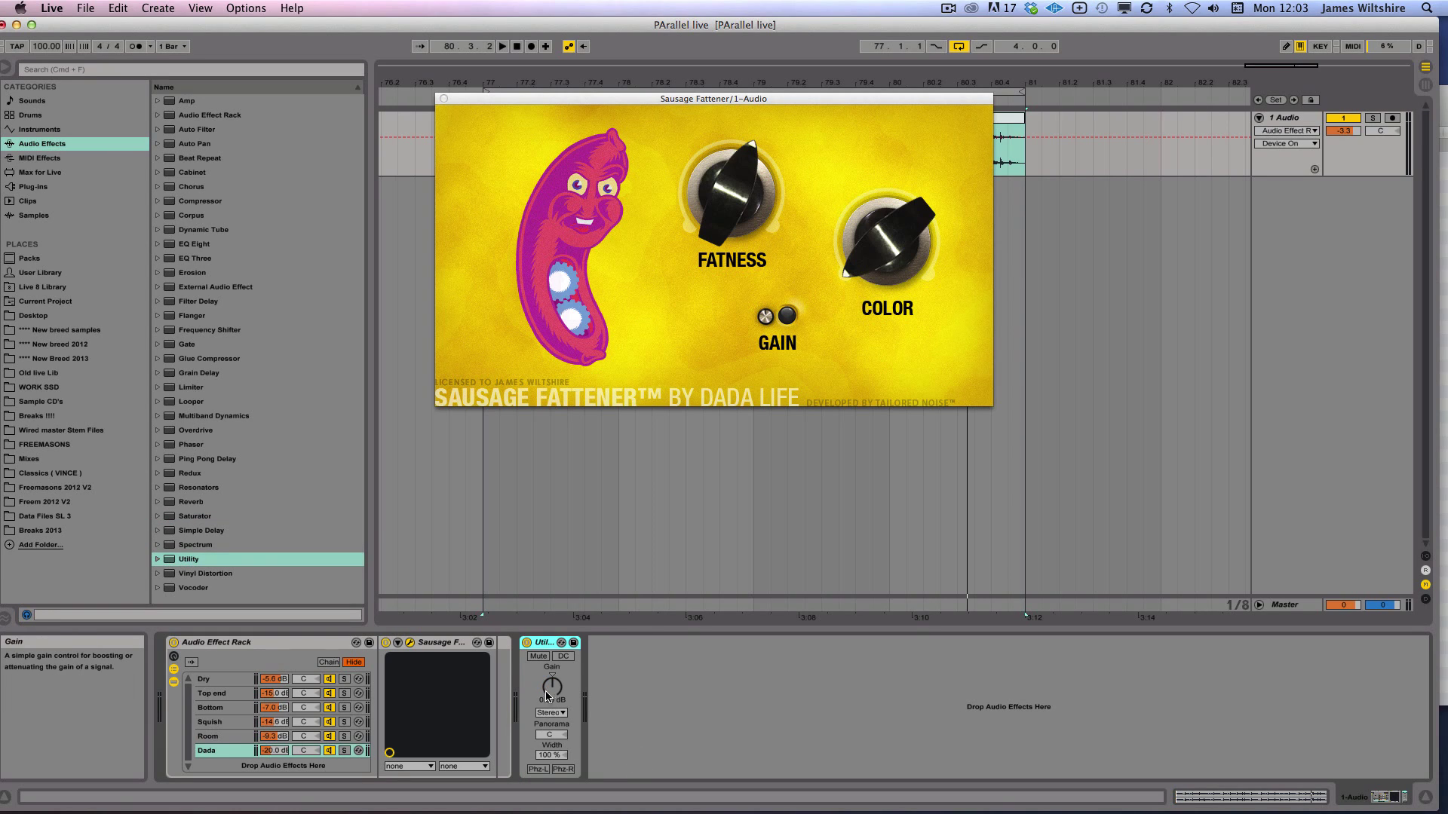
pyautogui.moveTo(547, 695); pyautogui.dragTo(548, 723)
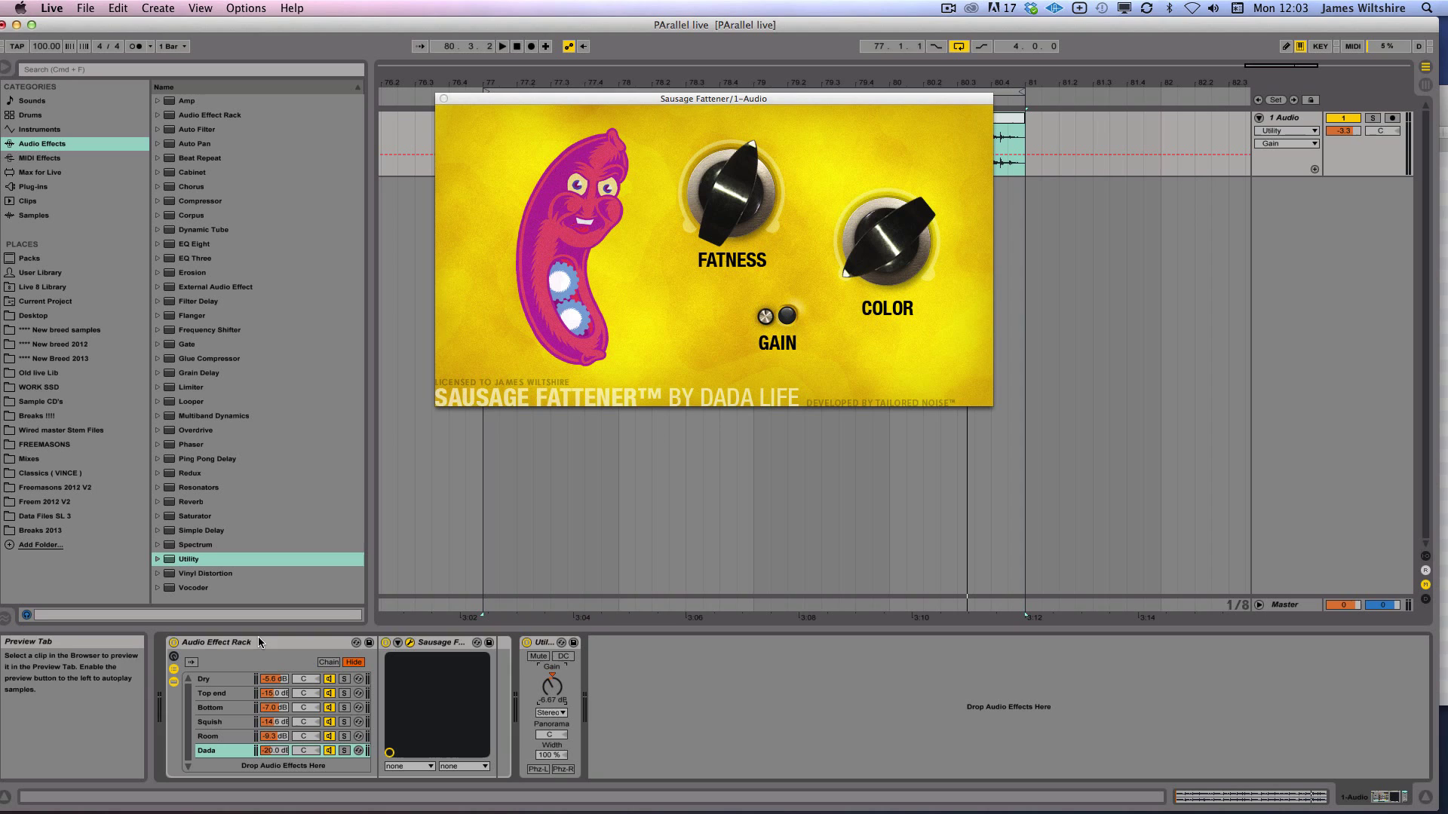
# Group the Audio Effect Rack and the Utility into one outer rack
pyautogui.rightClick(546, 646)
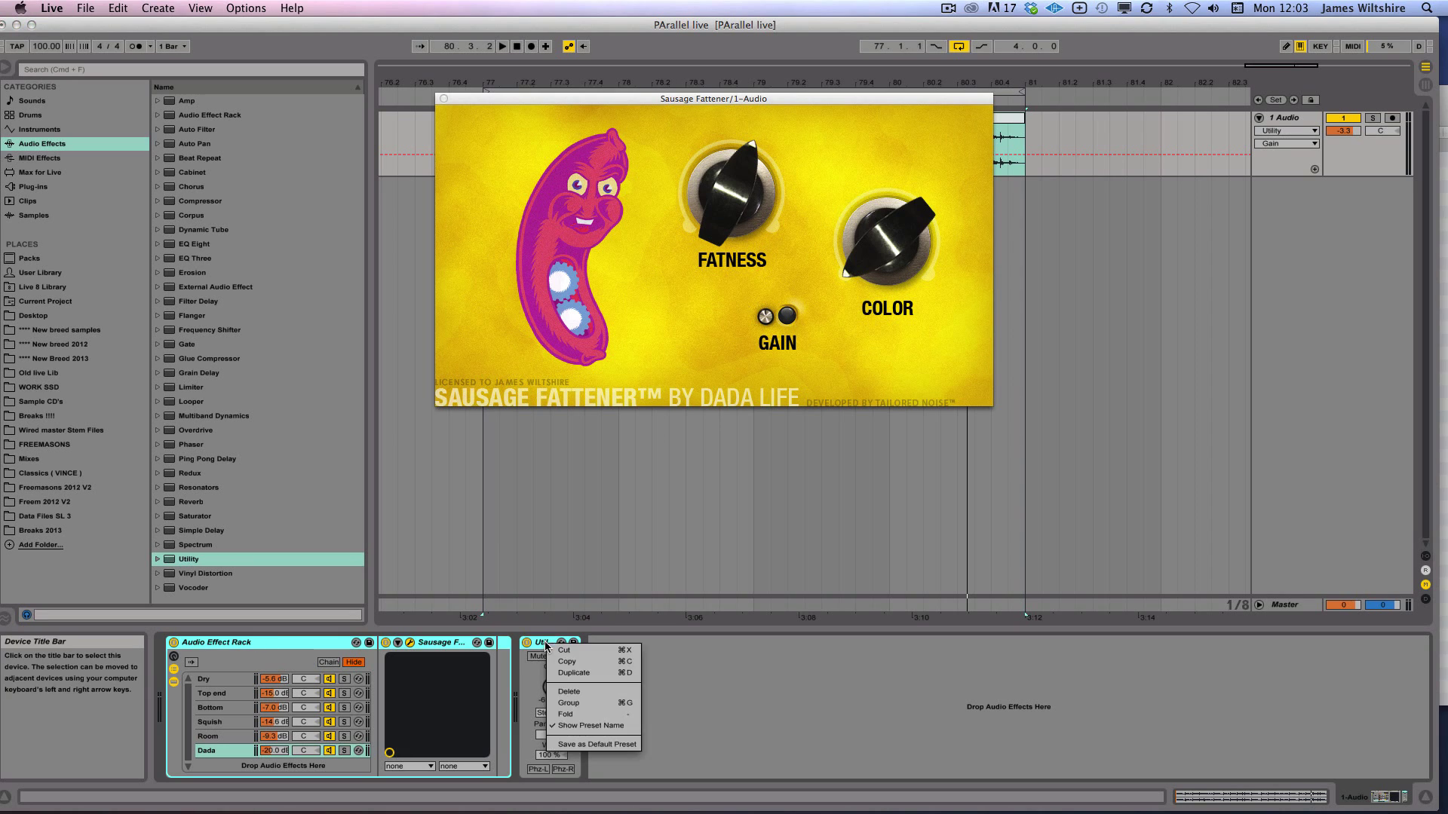
pyautogui.click(568, 703)
# Compare the loop at matched level by repeatedly bypassing and reactivating the outer rack during playback
pyautogui.click(172, 644)
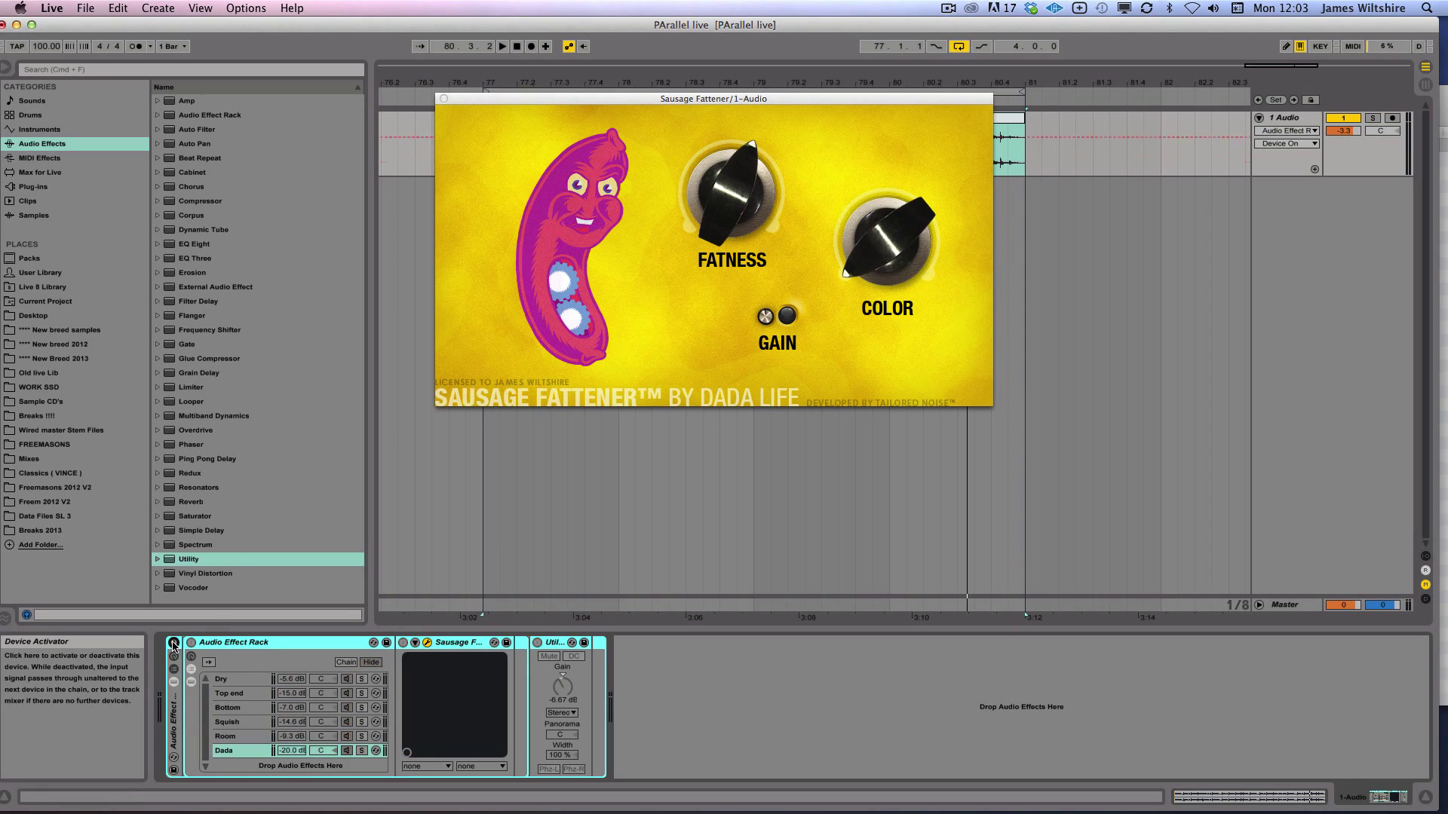
pyautogui.press('space')
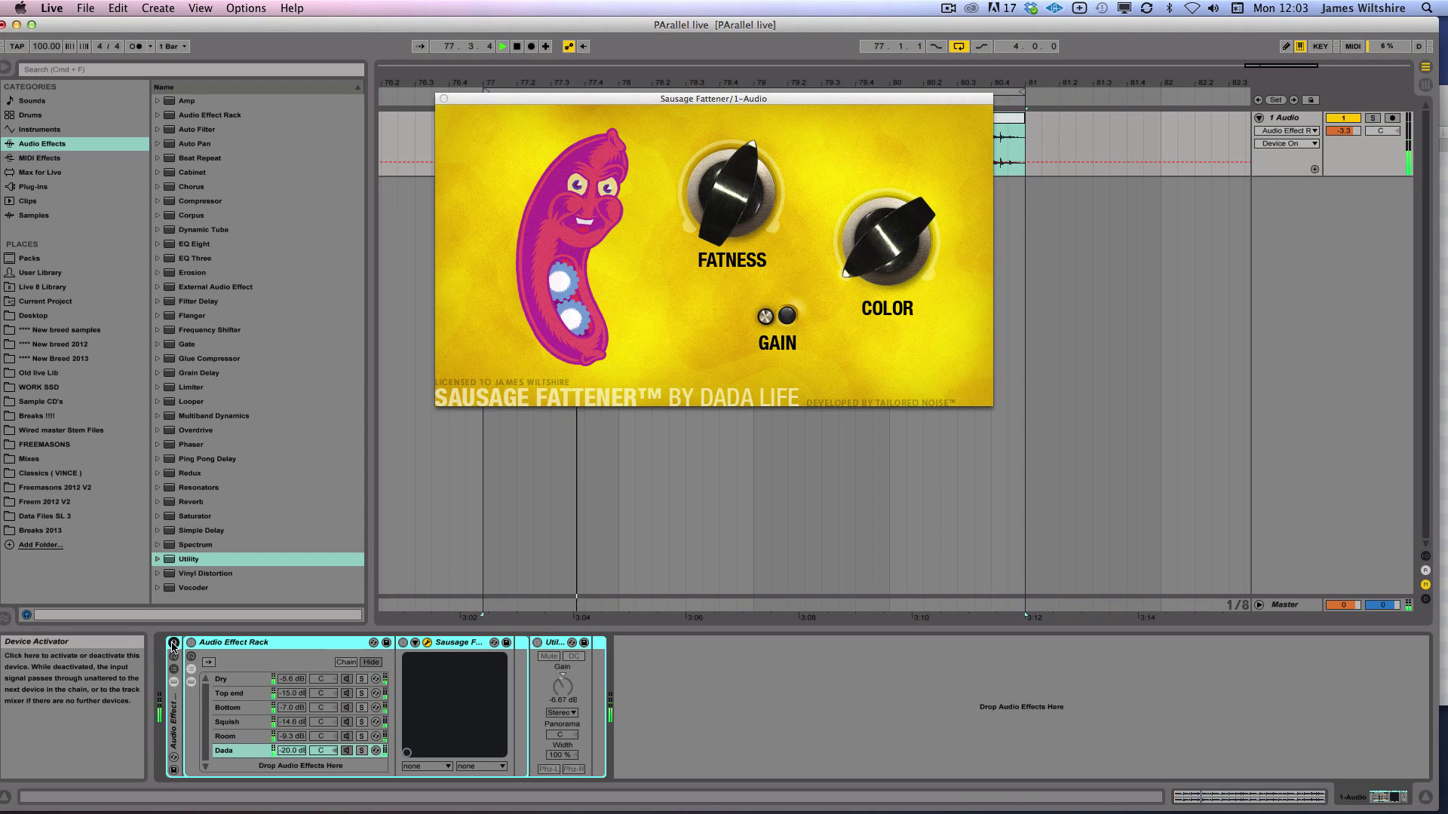
pyautogui.click(173, 643)
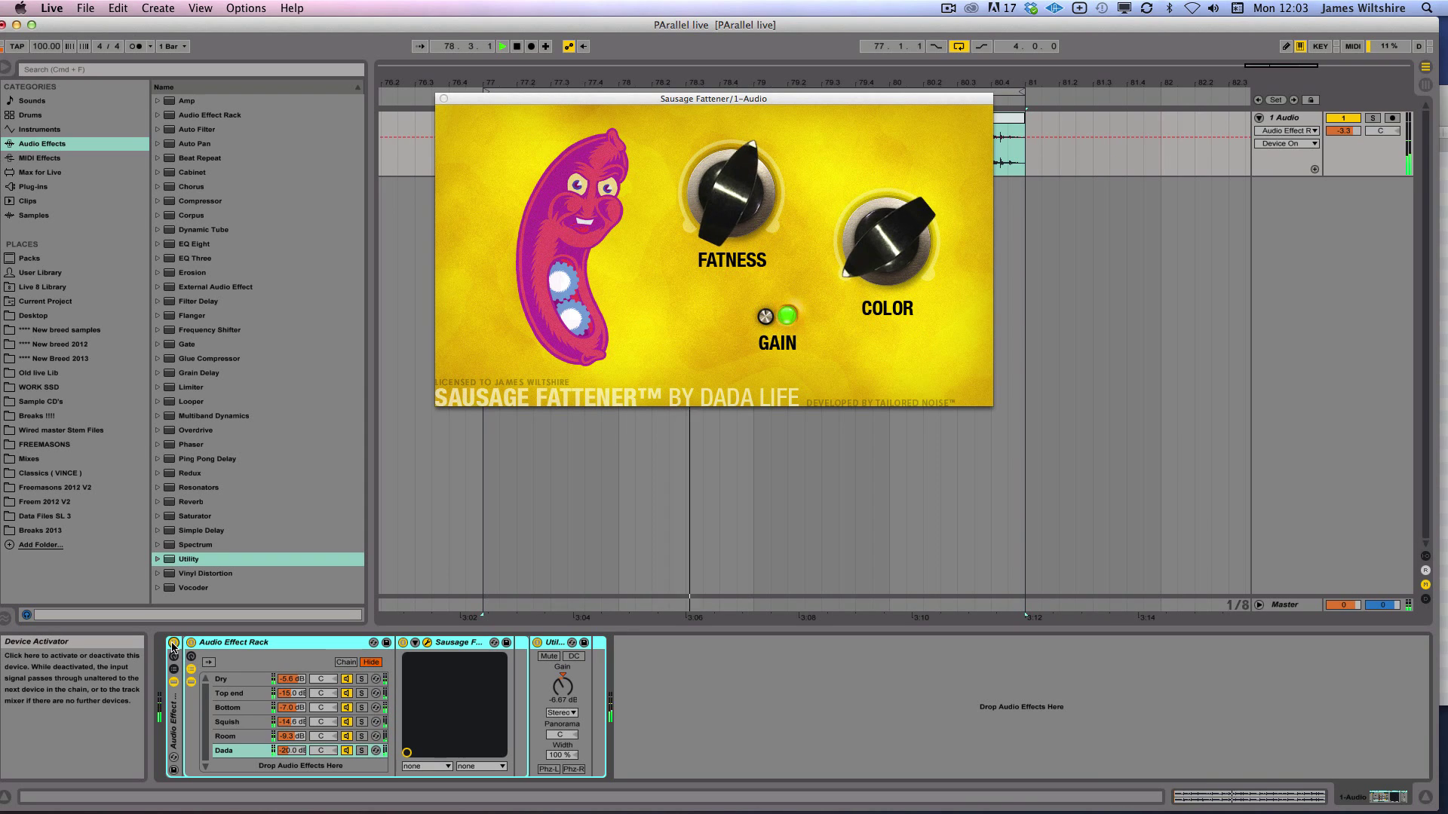
pyautogui.click(172, 643)
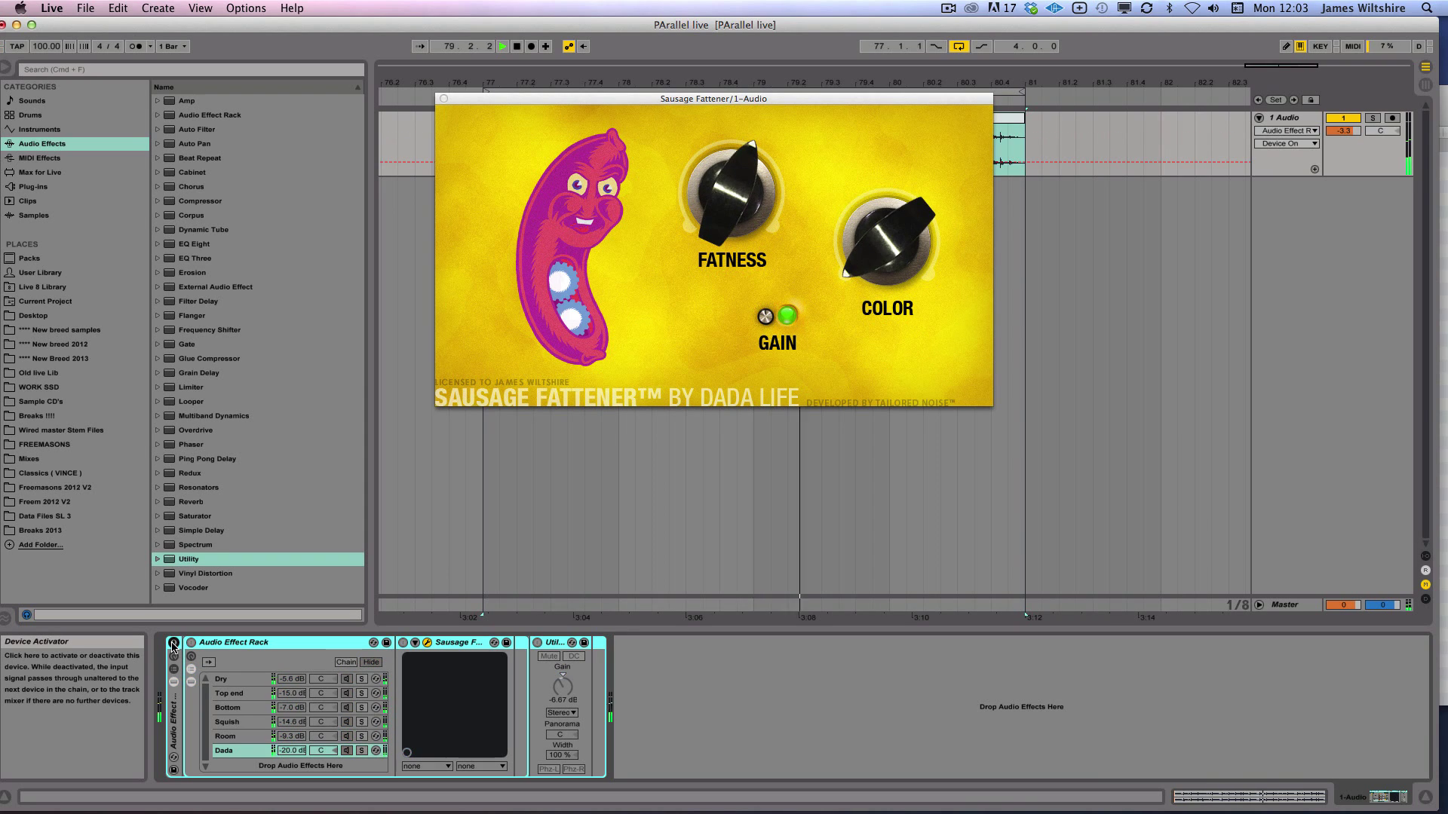
pyautogui.click(173, 643)
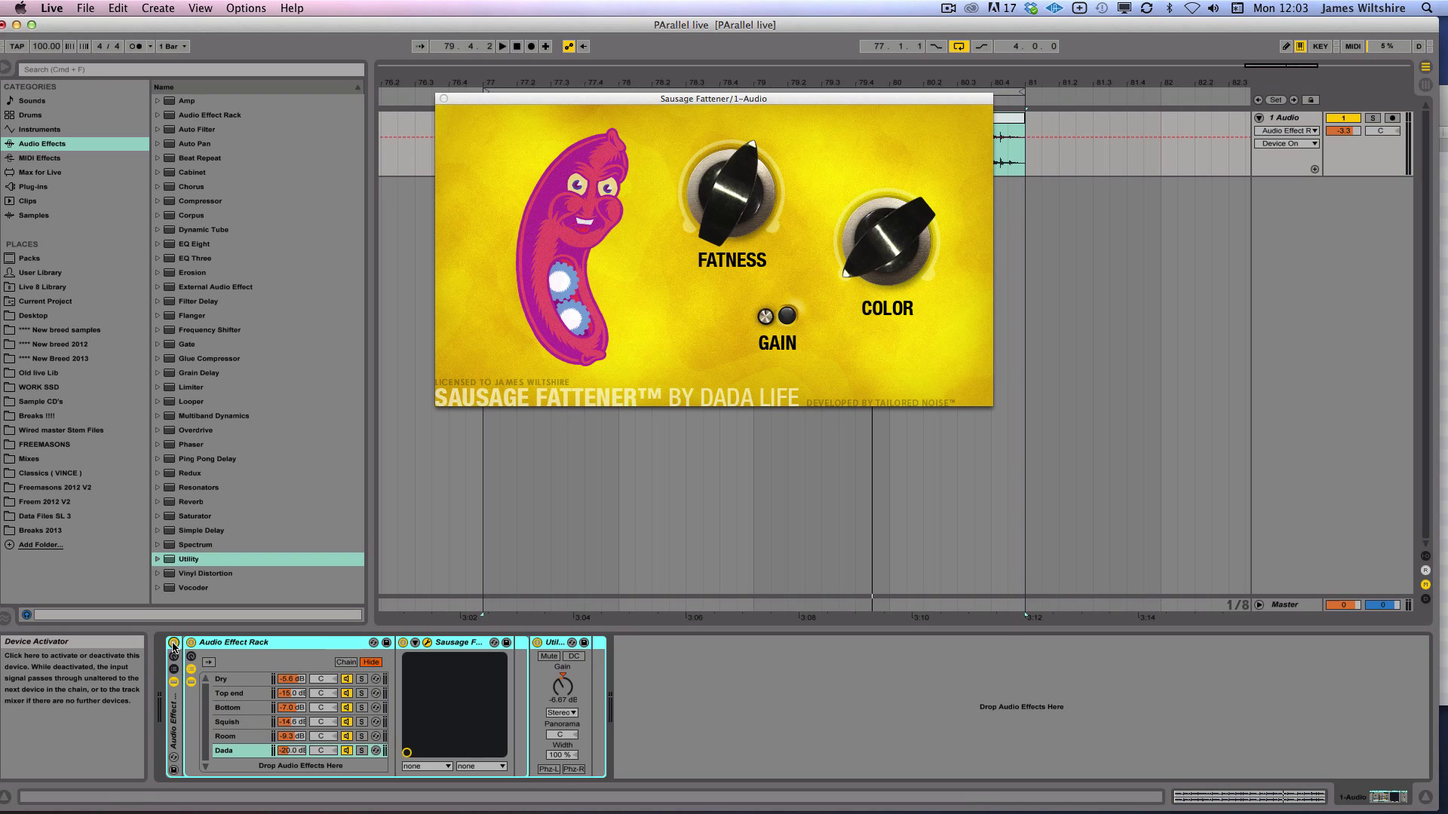
pyautogui.press('space')
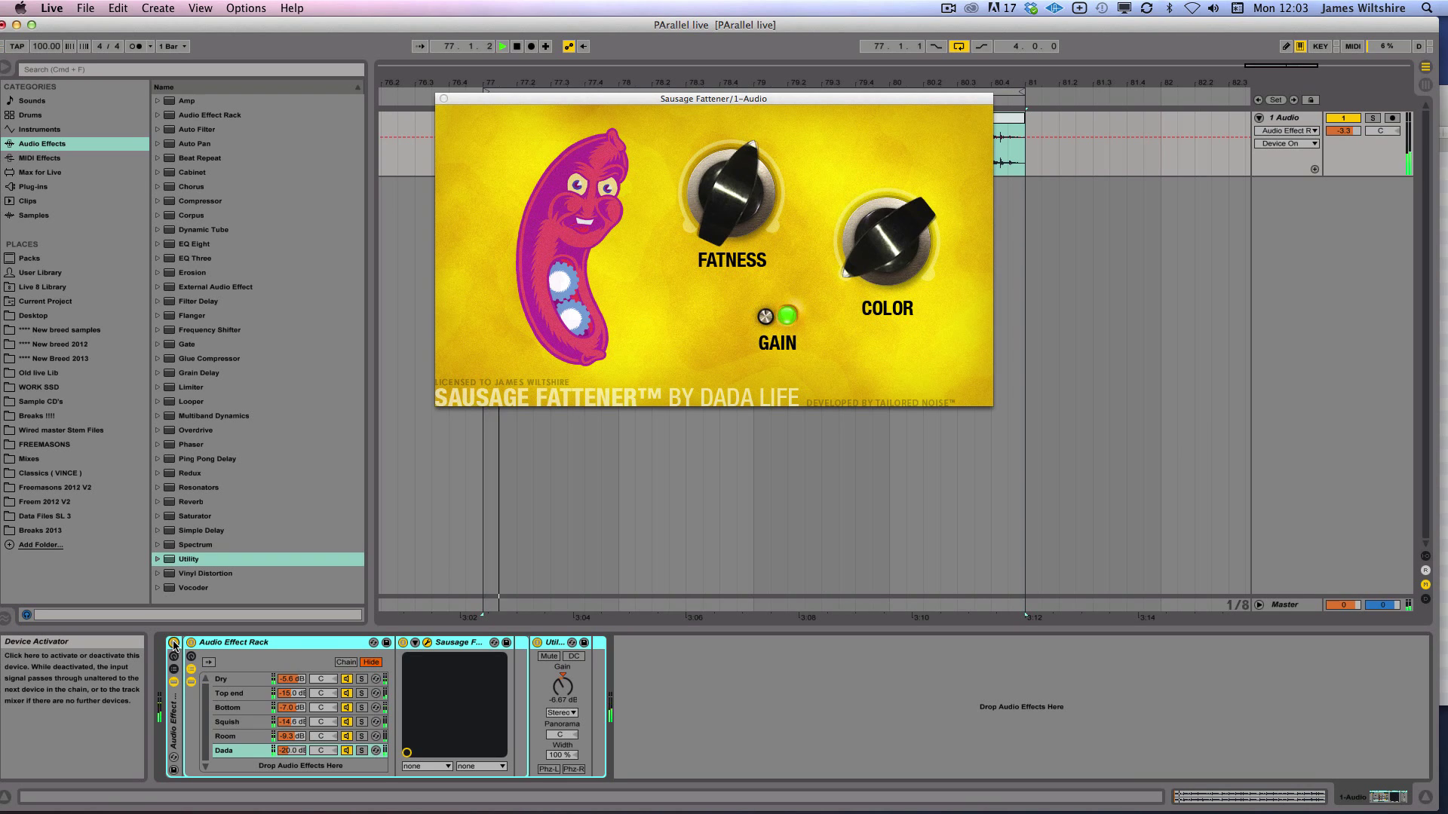
pyautogui.click(173, 643)
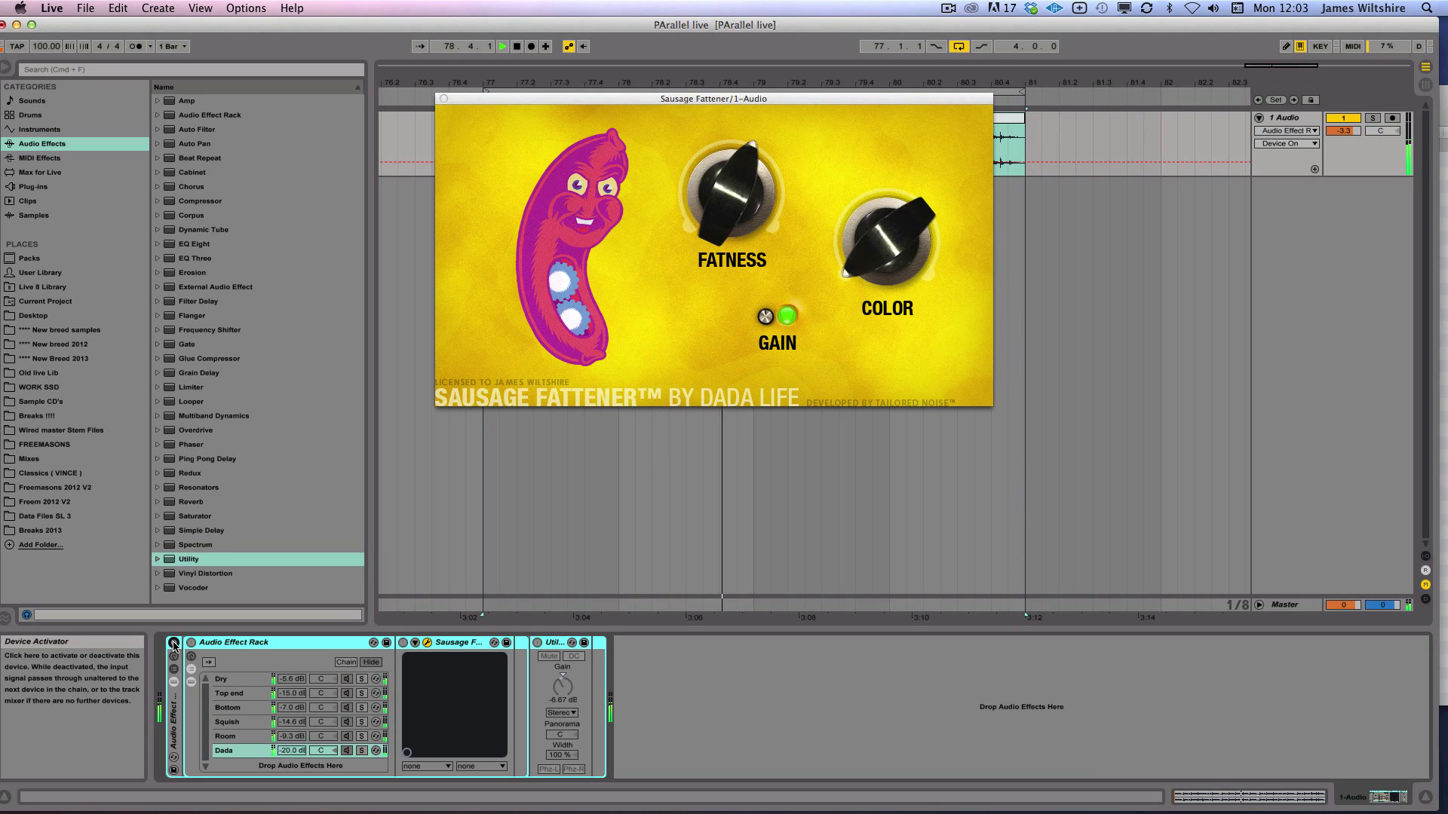
pyautogui.click(173, 643)
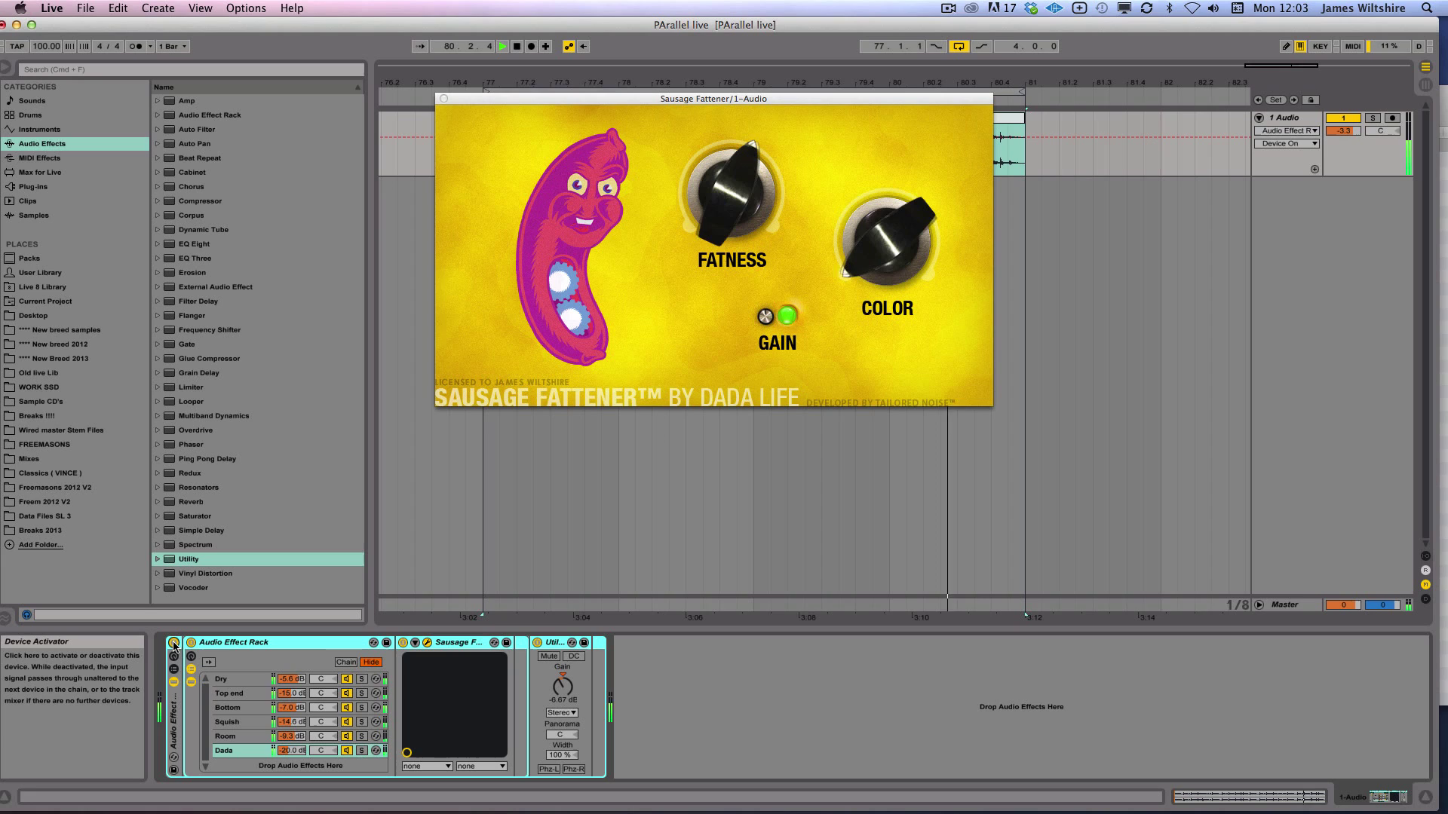
pyautogui.click(173, 643)
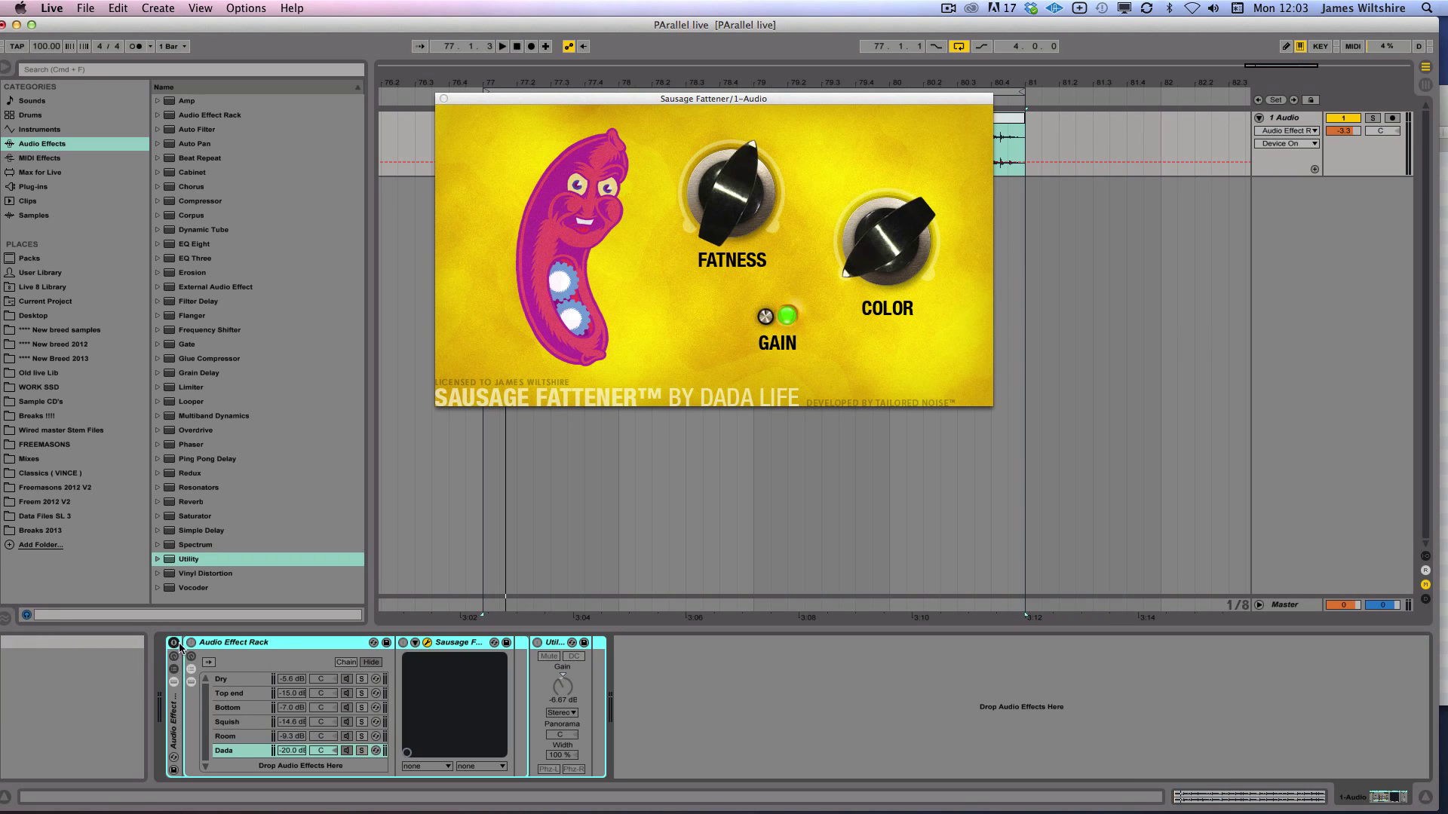
# Switch the outer rack back on and rename the inner Audio Effect Rack Loop slam
pyautogui.click(247, 646)
pyautogui.click(174, 642)
pyautogui.click(241, 643)
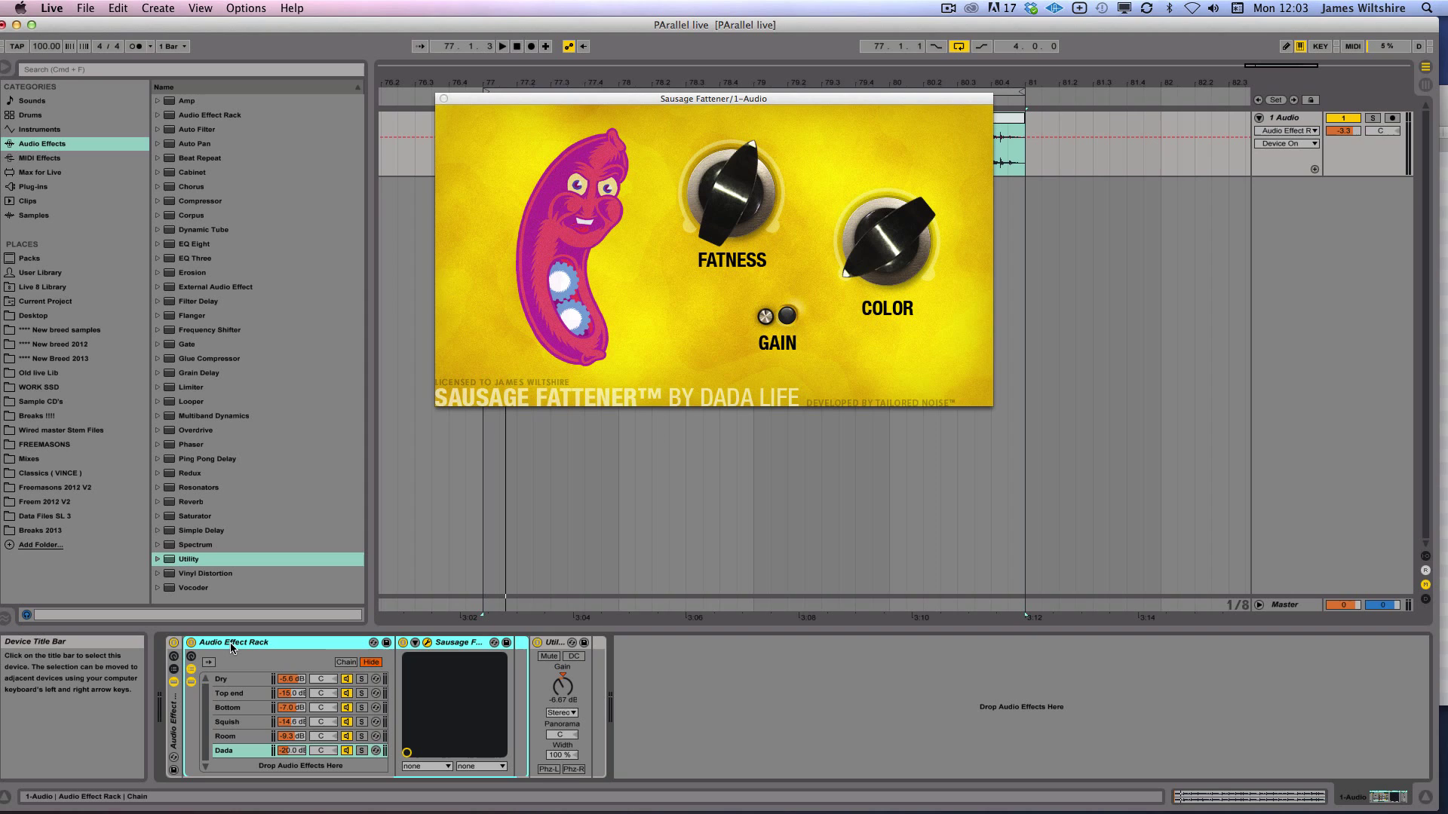
pyautogui.press('super+r')
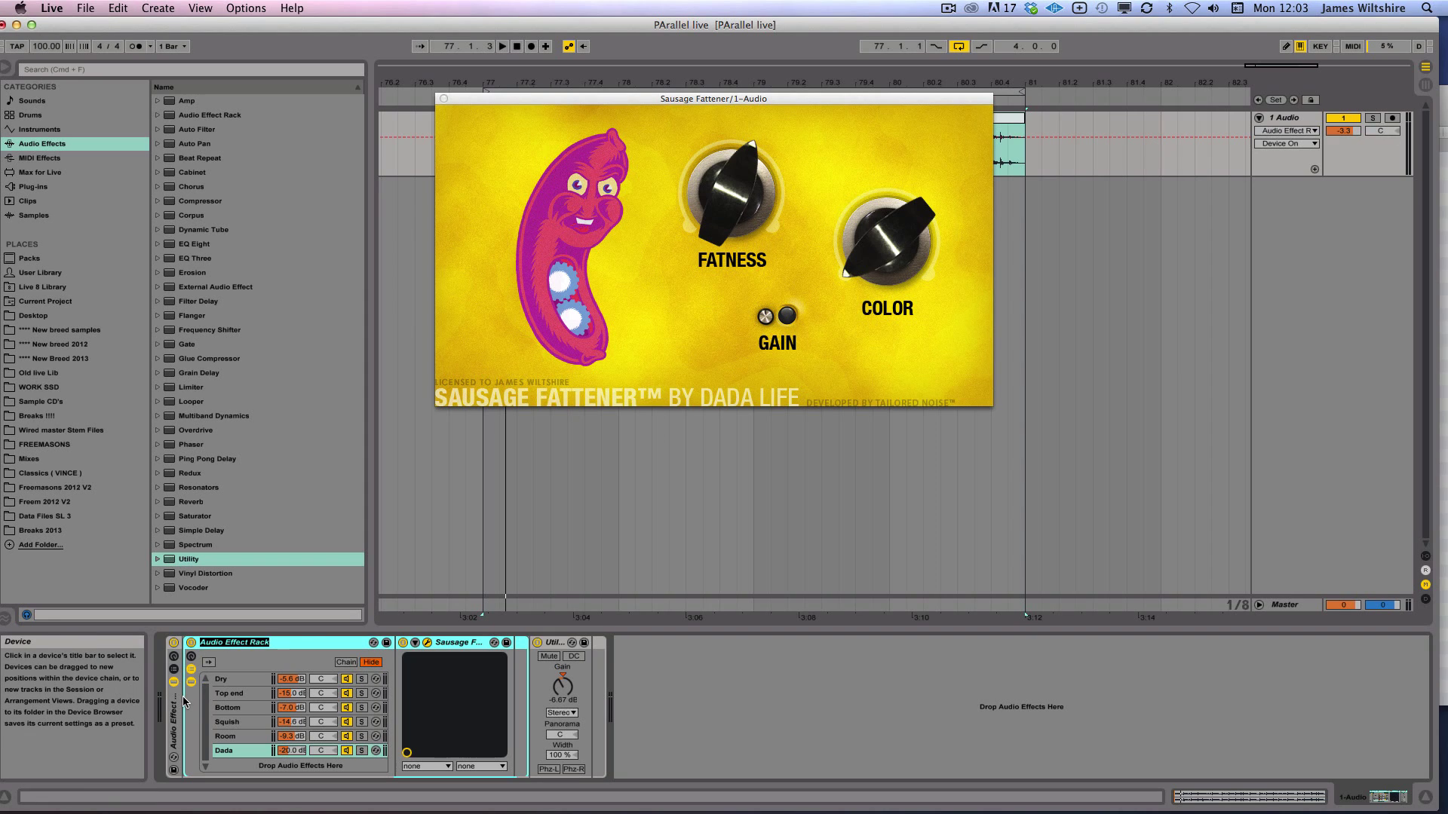
pyautogui.write('Loop slam')
# Save the Loop slam rack as a preset in the User Library, keeping the name Loop slam.adg
pyautogui.click(387, 642)
pyautogui.scroll(-5, 229, 528)
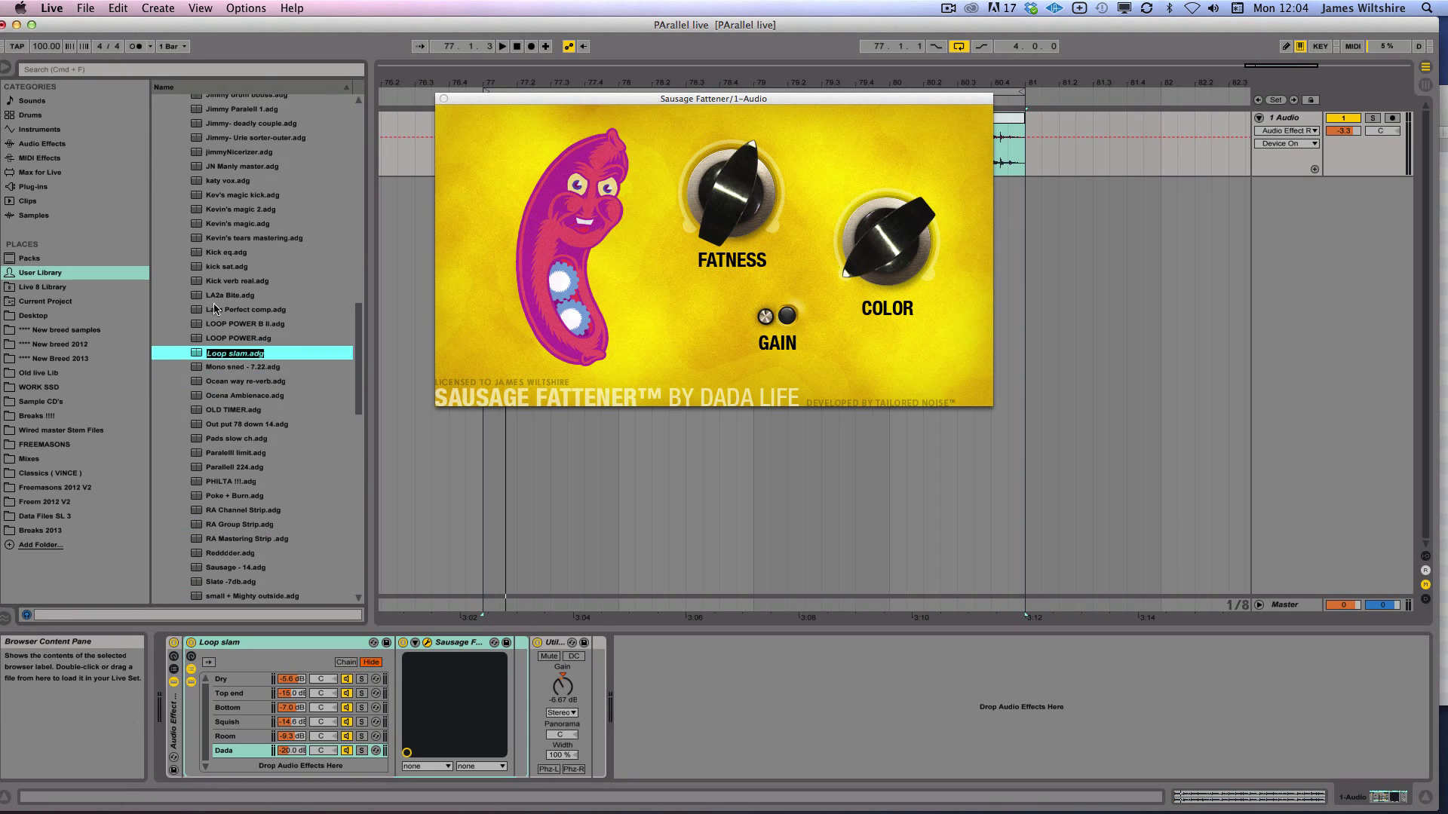
pyautogui.scroll(4, 272, 282)
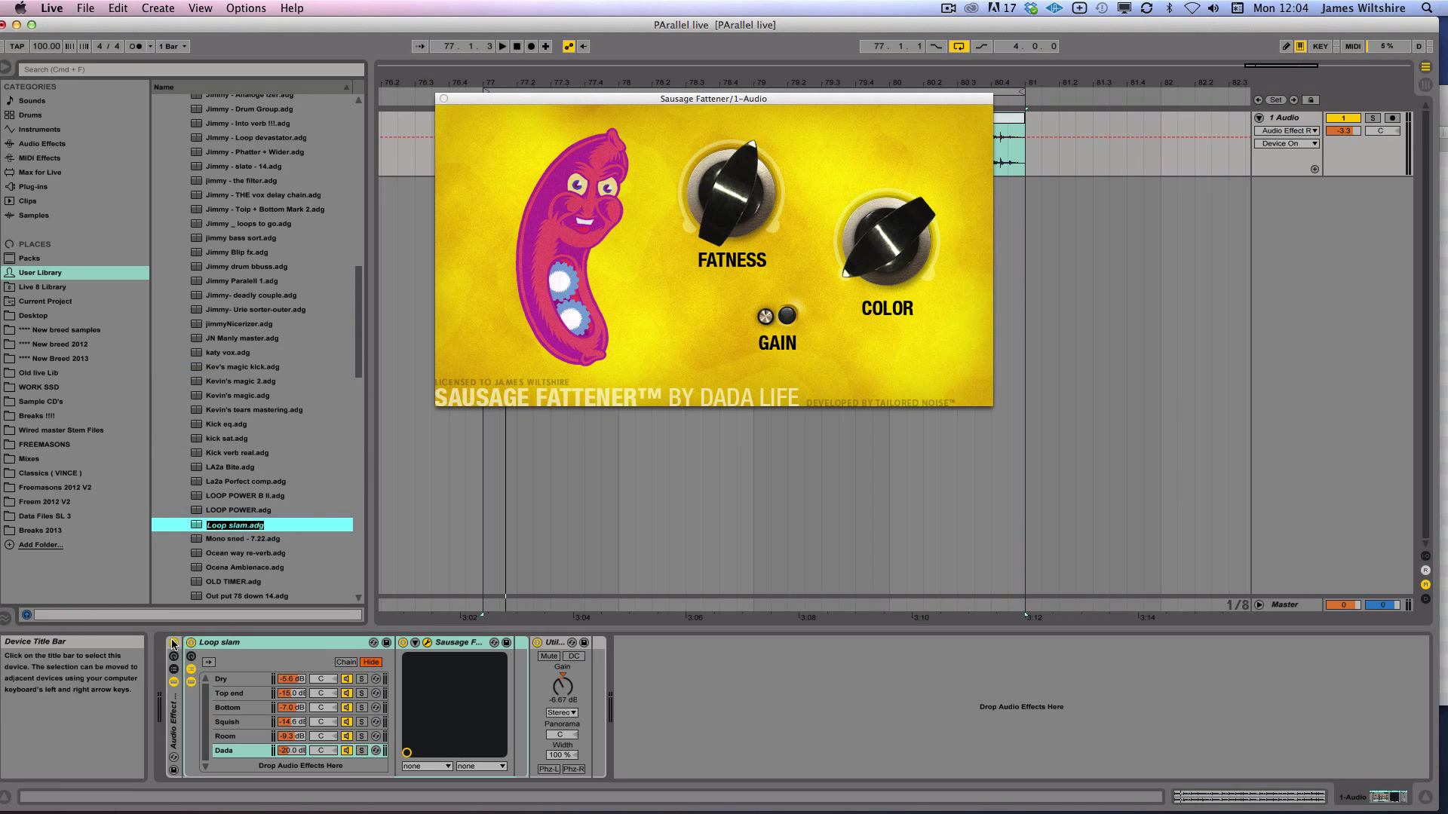
pyautogui.press('Return')
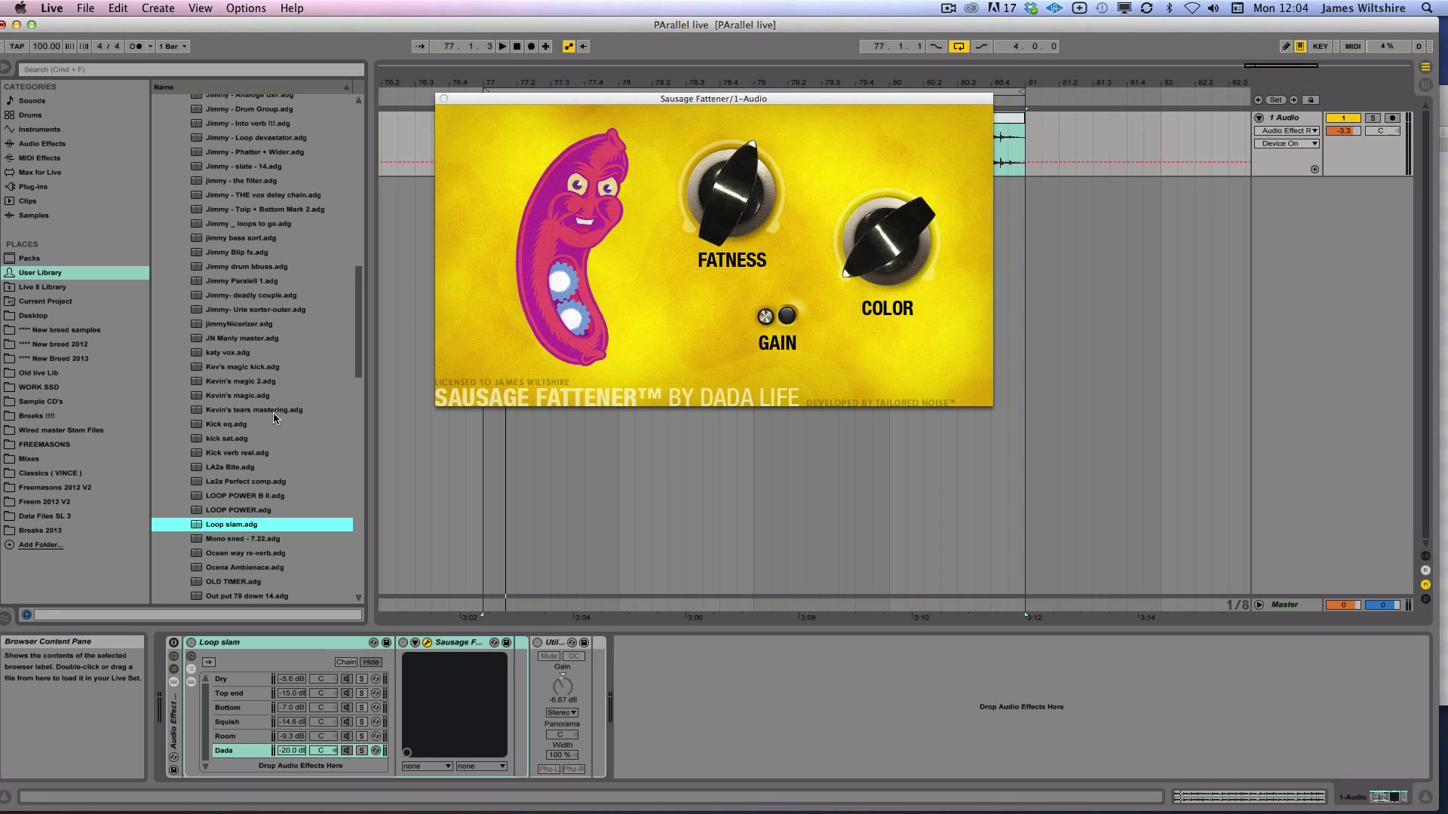
# Load the Urie sorter-outer rack preset from the User Library after the grouped racks on the audio track
pyautogui.click(249, 311)
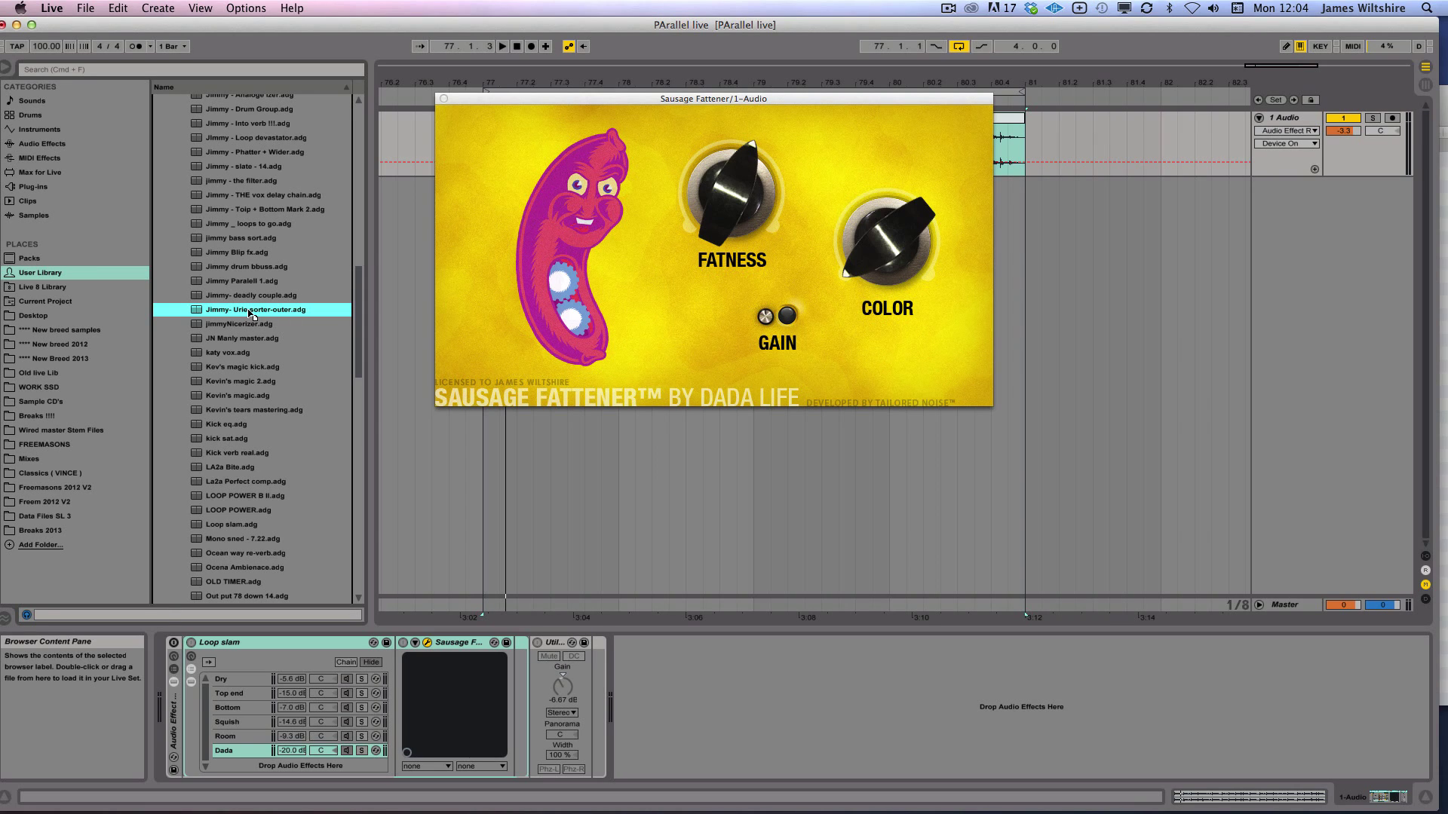
pyautogui.moveTo(249, 310); pyautogui.dragTo(760, 720)
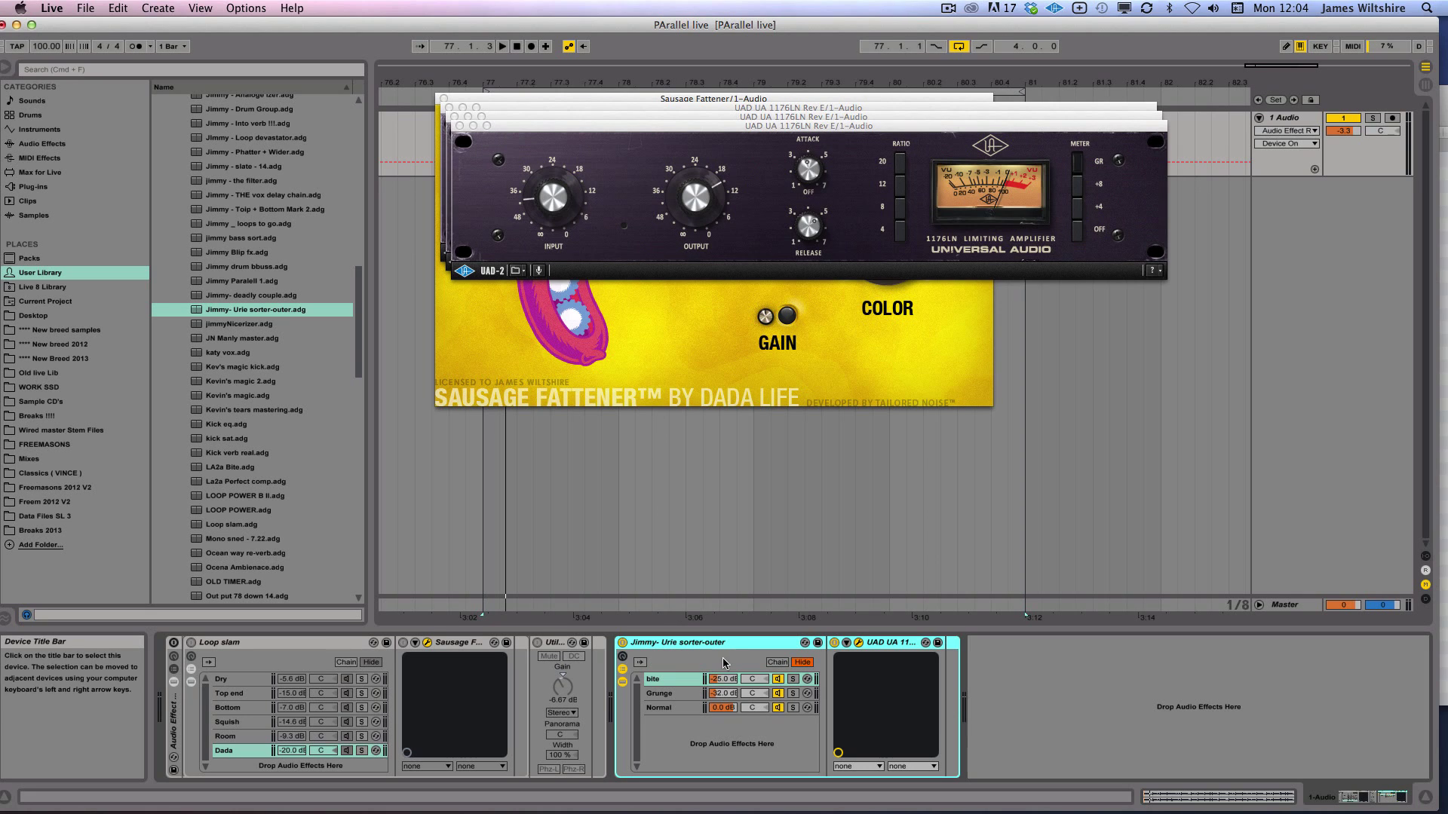
# Select the Grunge chain and spread out the stacked UAD UA 1176LN compressor windows to view their settings
pyautogui.click(675, 693)
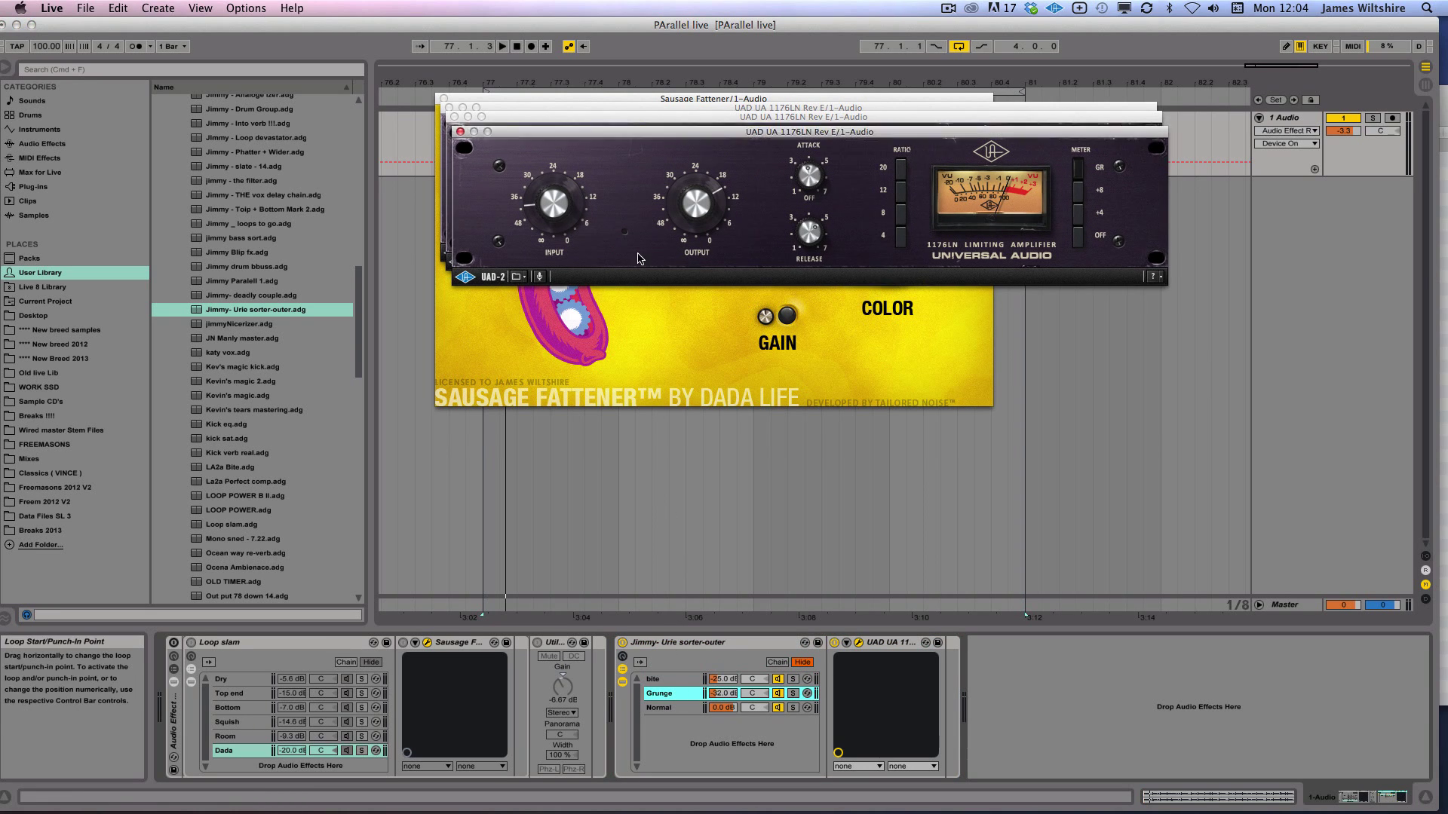
pyautogui.moveTo(637, 126); pyautogui.dragTo(597, 52)
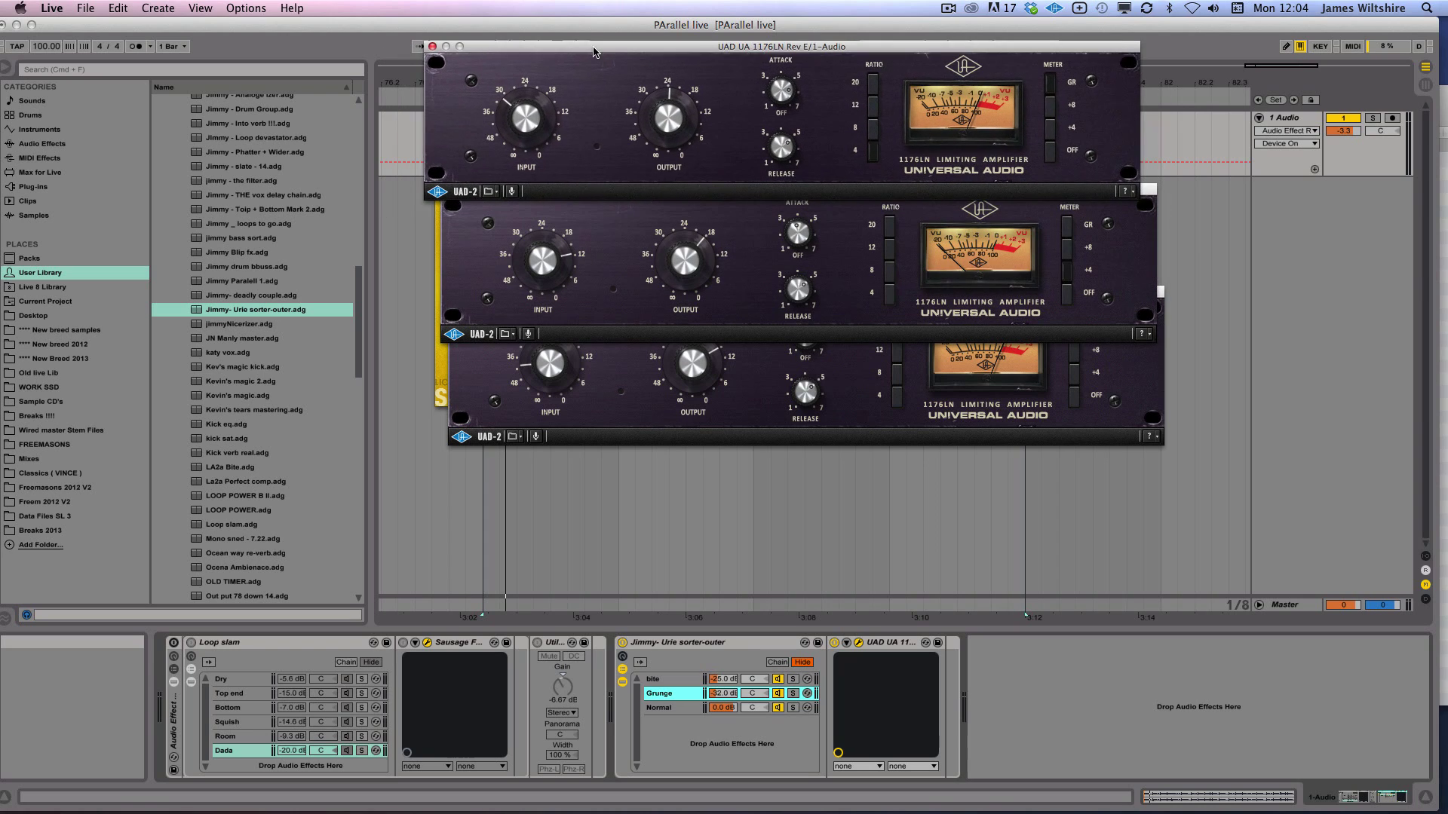
pyautogui.click(863, 254)
pyautogui.moveTo(872, 193); pyautogui.dragTo(873, 129)
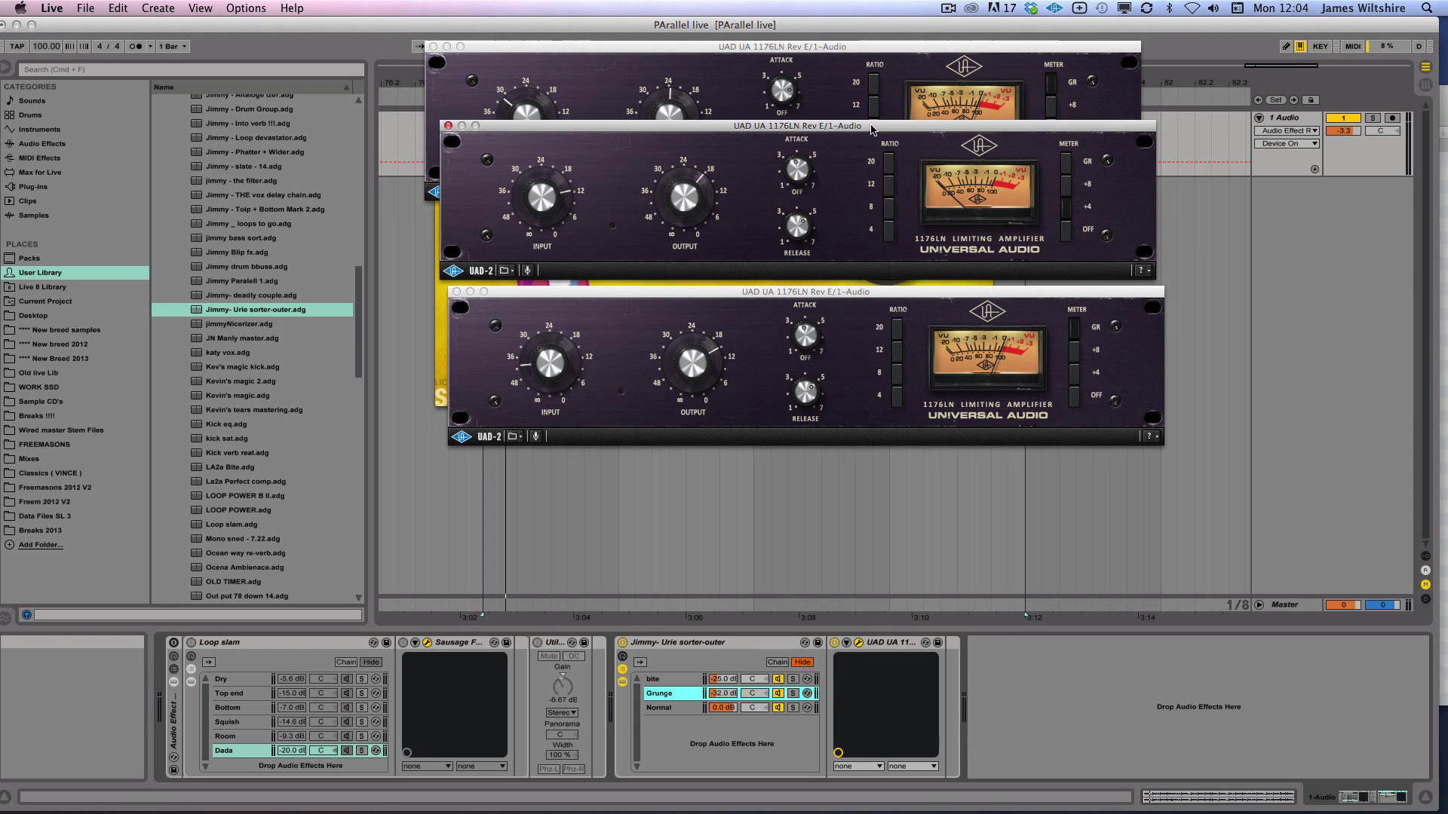
# Go through the Normal, Grunge and bite chains of the Urie sorter-outer rack, finishing with bite selected
pyautogui.click(673, 709)
pyautogui.click(674, 695)
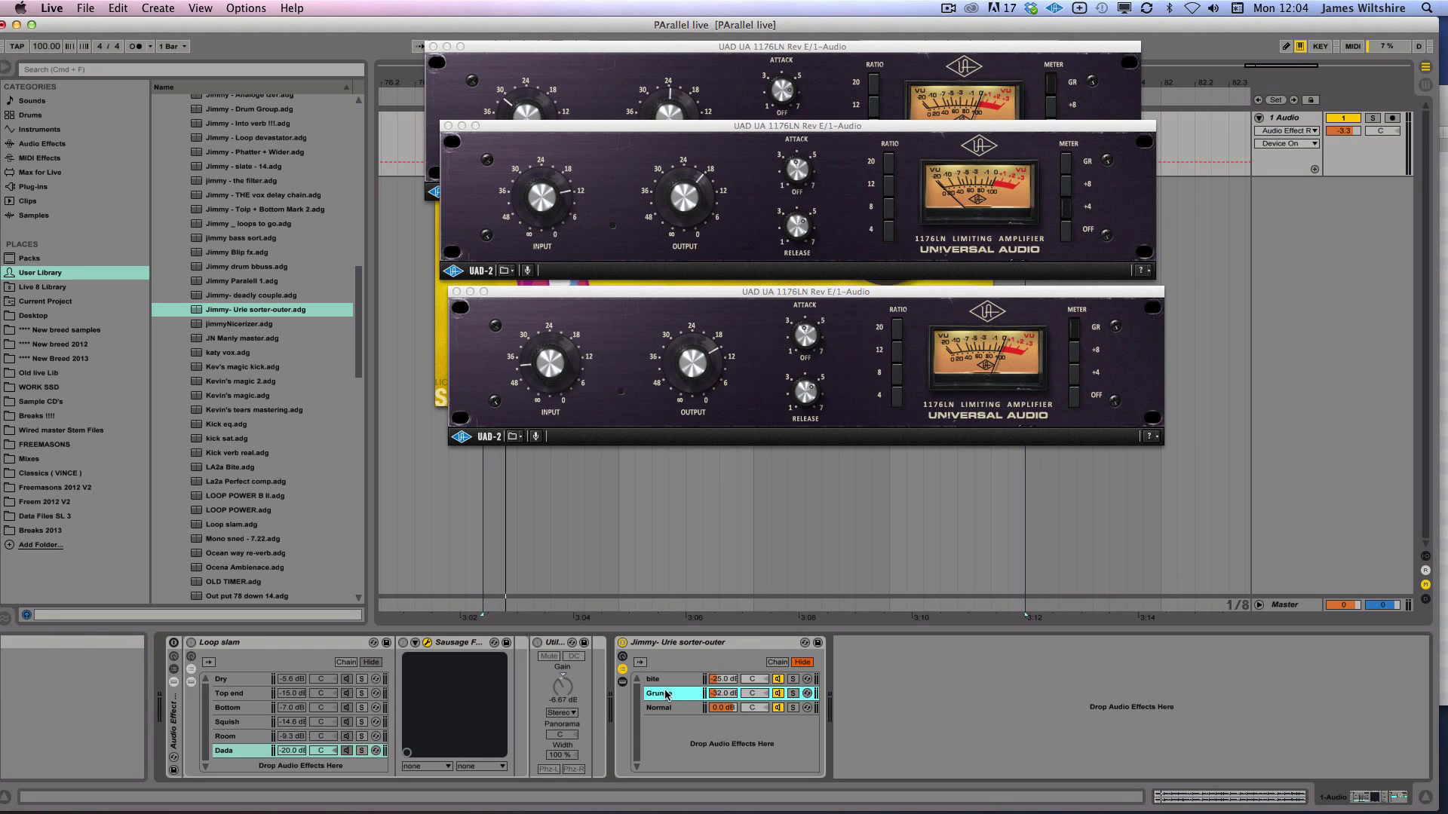
pyautogui.click(662, 680)
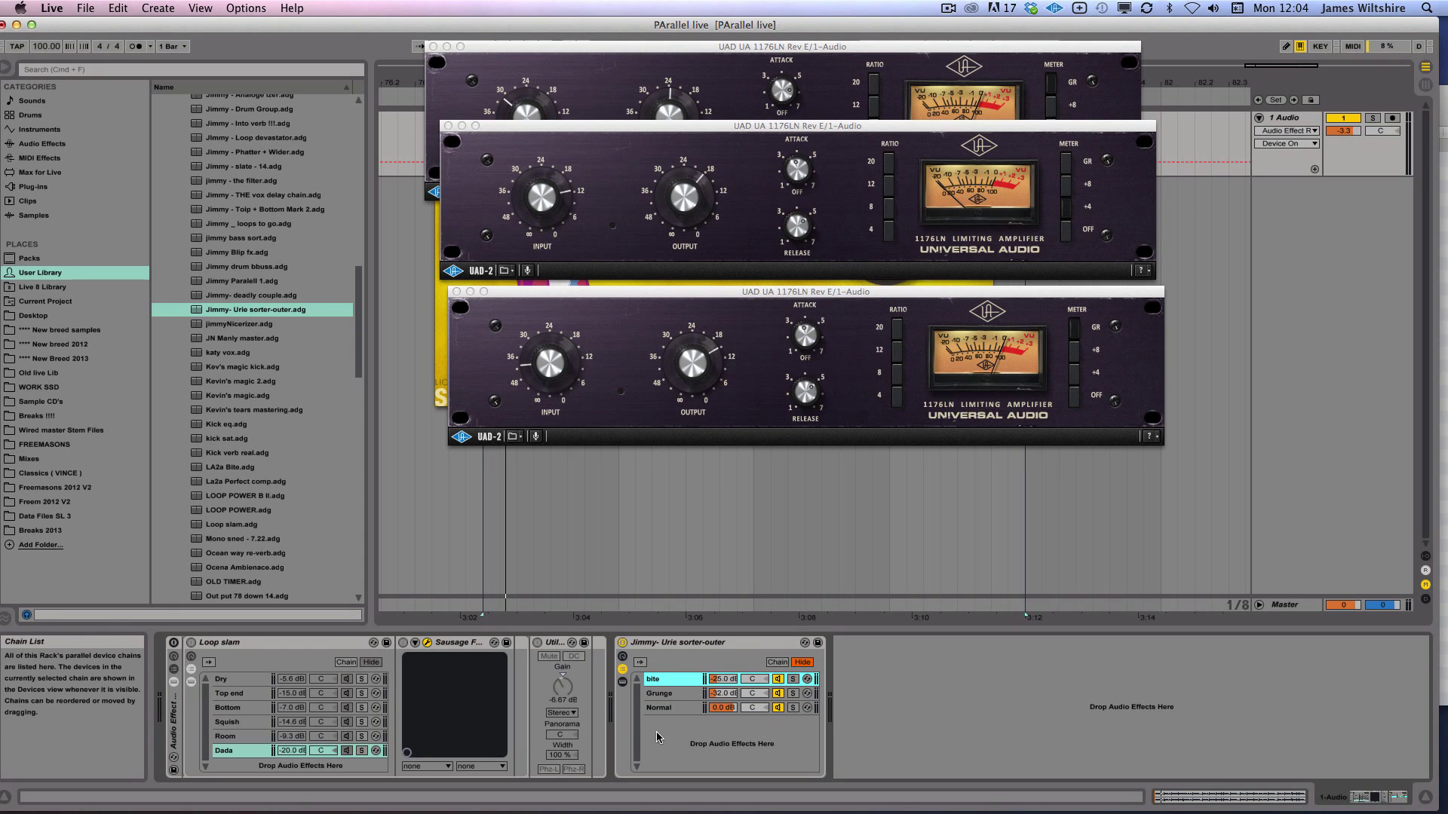
# Play the loop, compare it with the Urie sorter-outer rack bypassed and active, and switch the outer rack containing Loop slam back on
pyautogui.press('space')
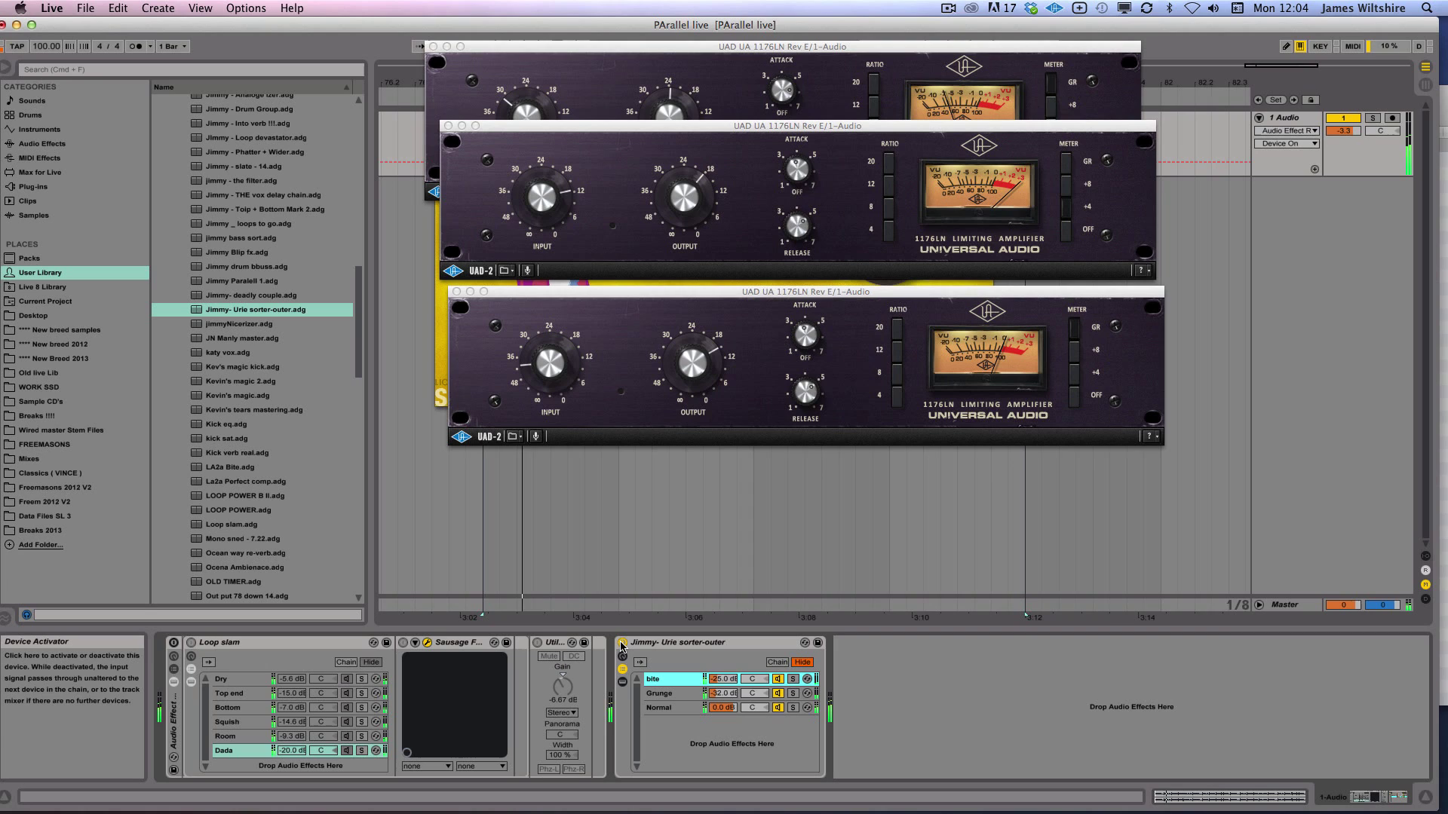
pyautogui.click(622, 642)
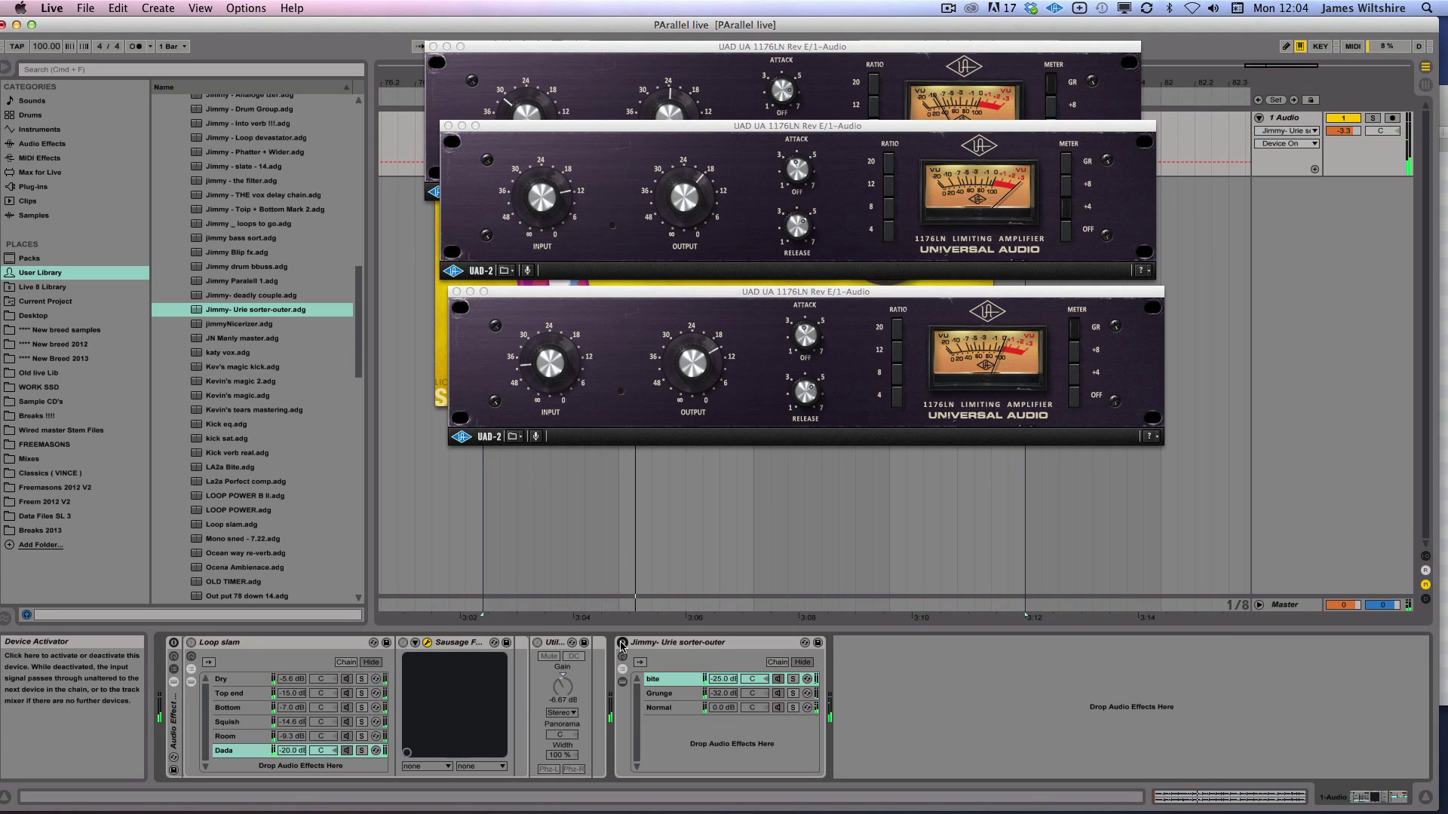
pyautogui.click(622, 643)
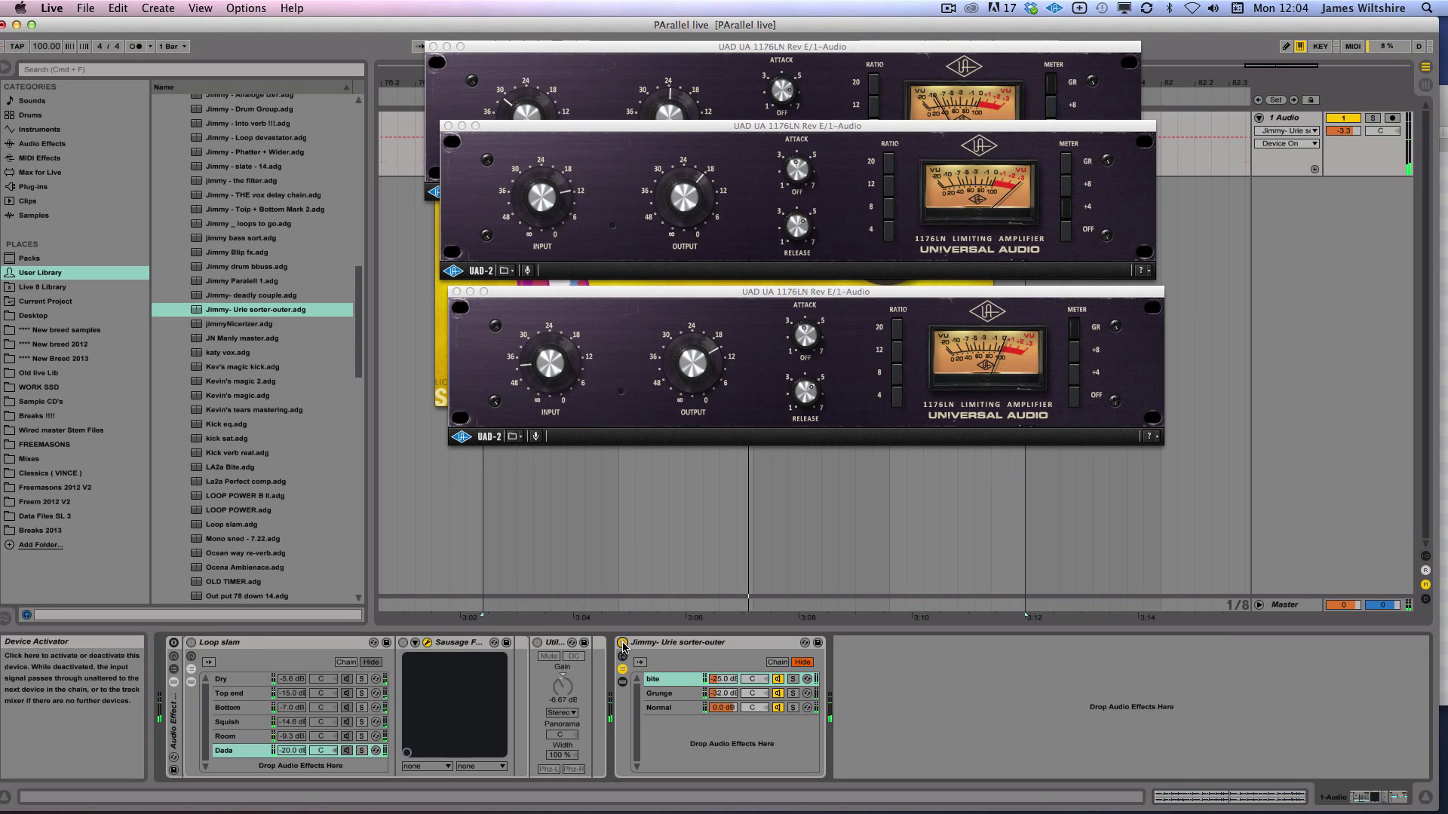
pyautogui.click(172, 645)
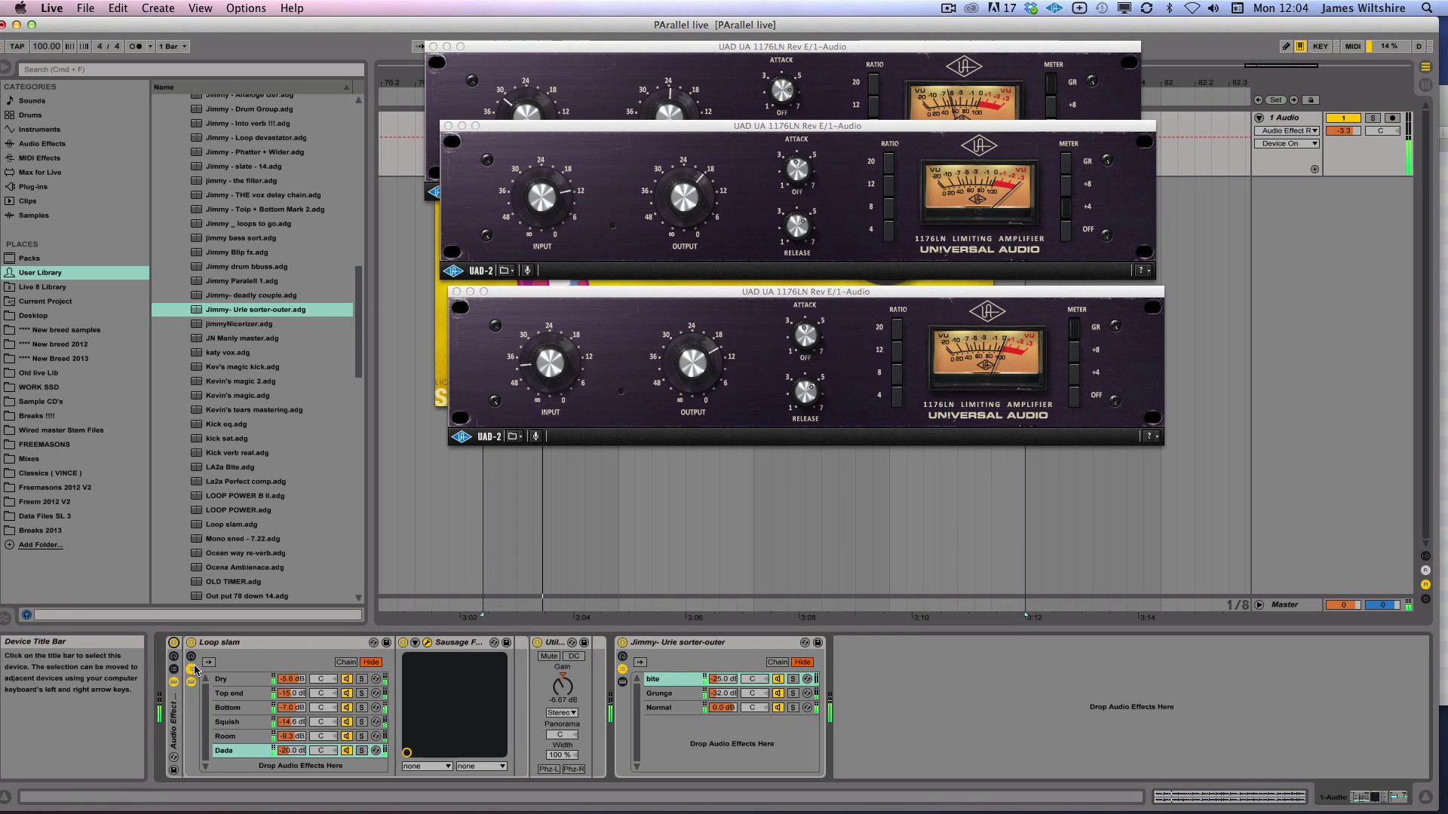